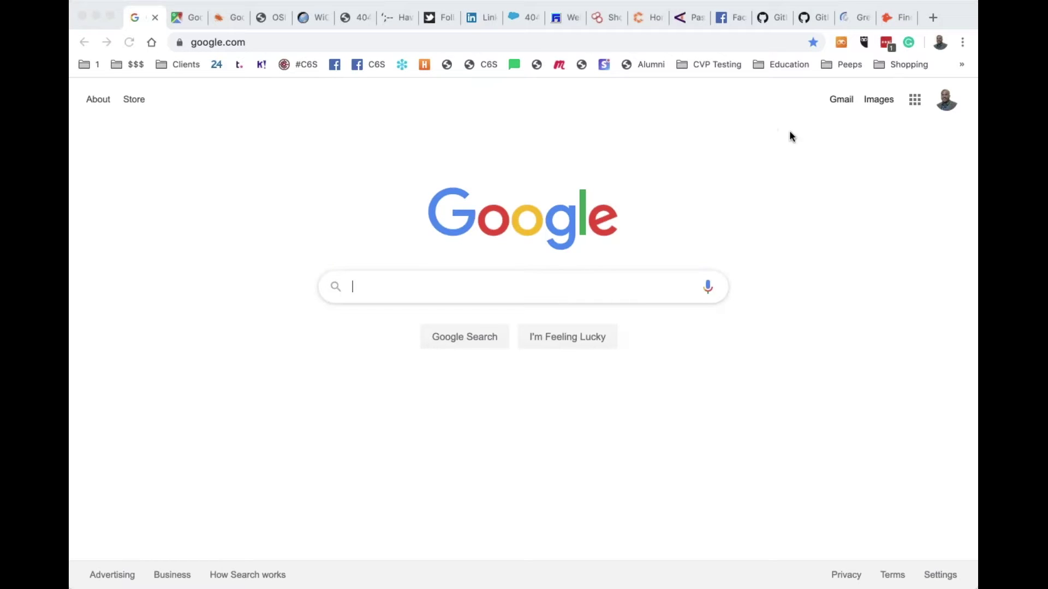
# Open thispersondoesnotexist.com in a new Chrome tab
pyautogui.click(940, 44)
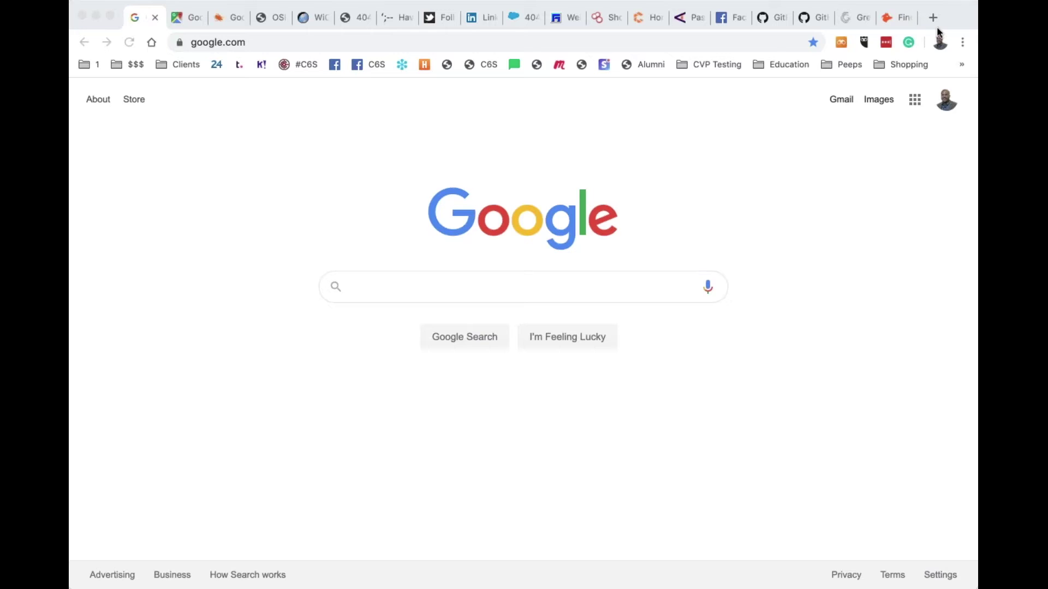
pyautogui.click(937, 30)
pyautogui.click(932, 17)
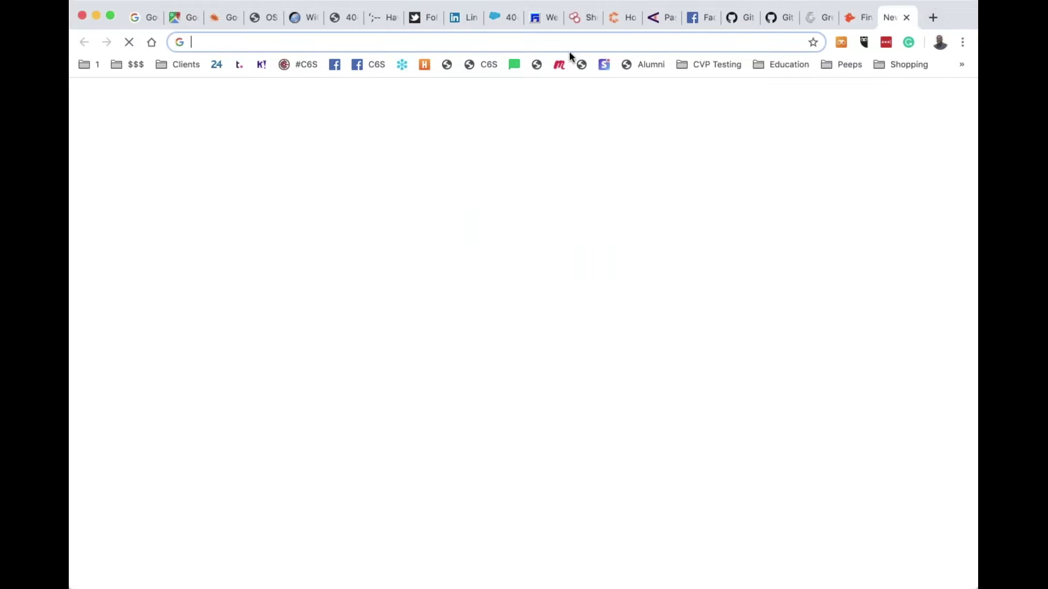
pyautogui.write('this')
pyautogui.write('person')
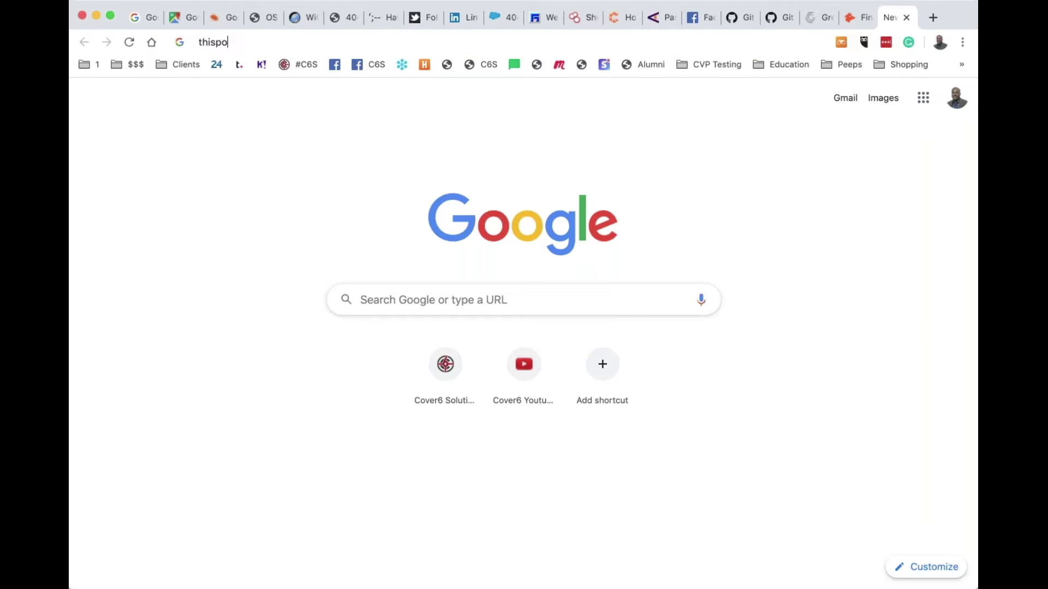
pyautogui.press('Return')
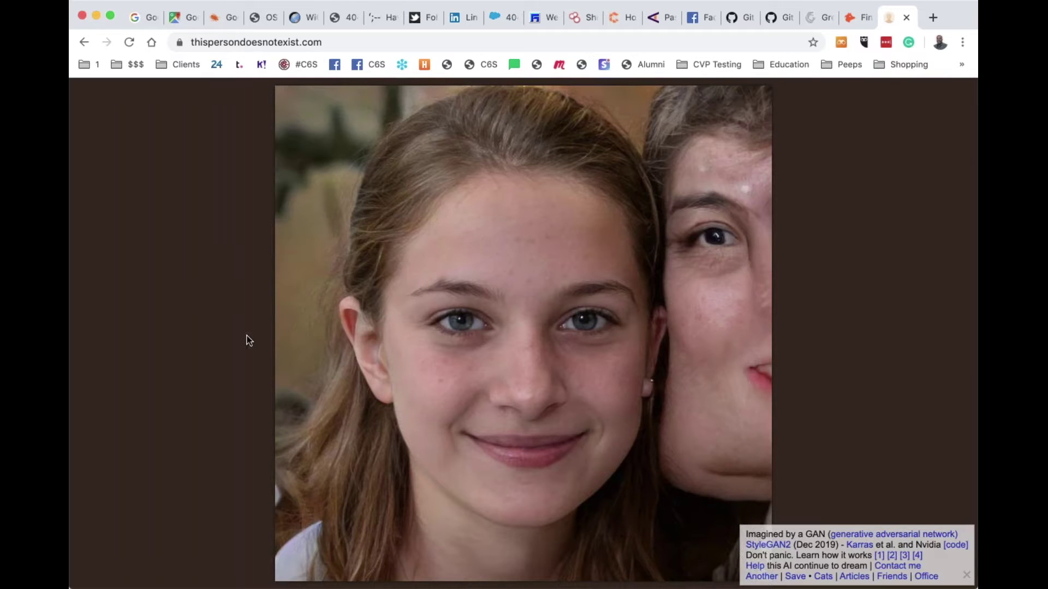
# Reload three times to generate new faces, ending on an older grey-haired man
pyautogui.press('super+r')
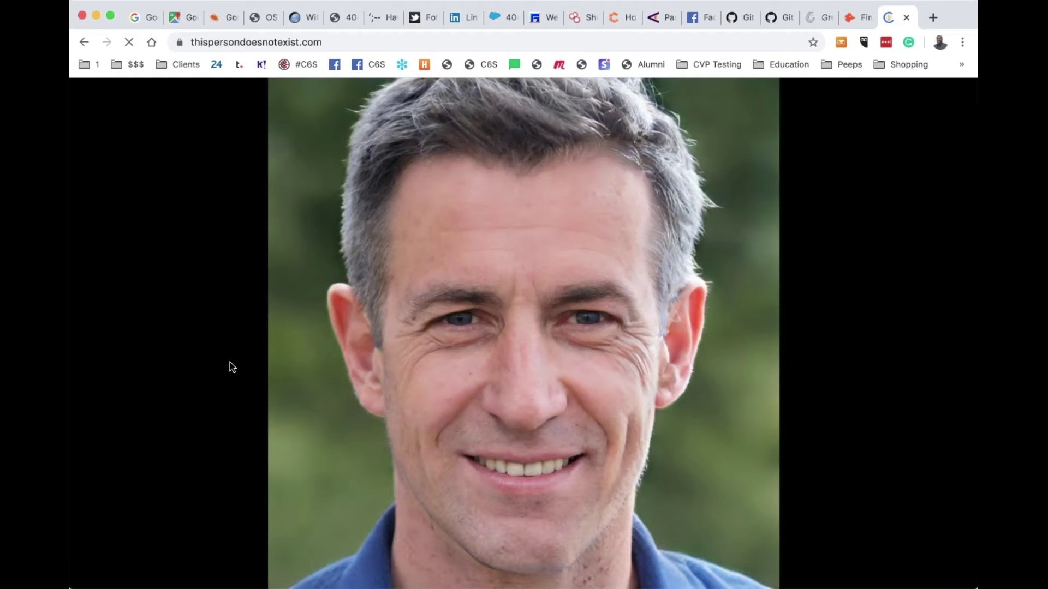
pyautogui.press('super+r')
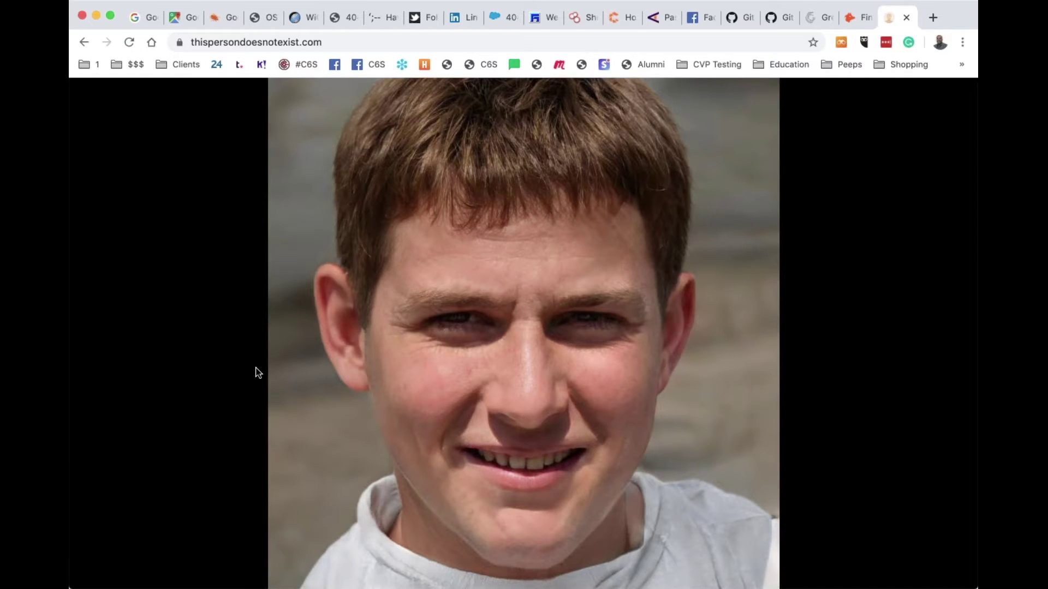
pyautogui.press('super+r')
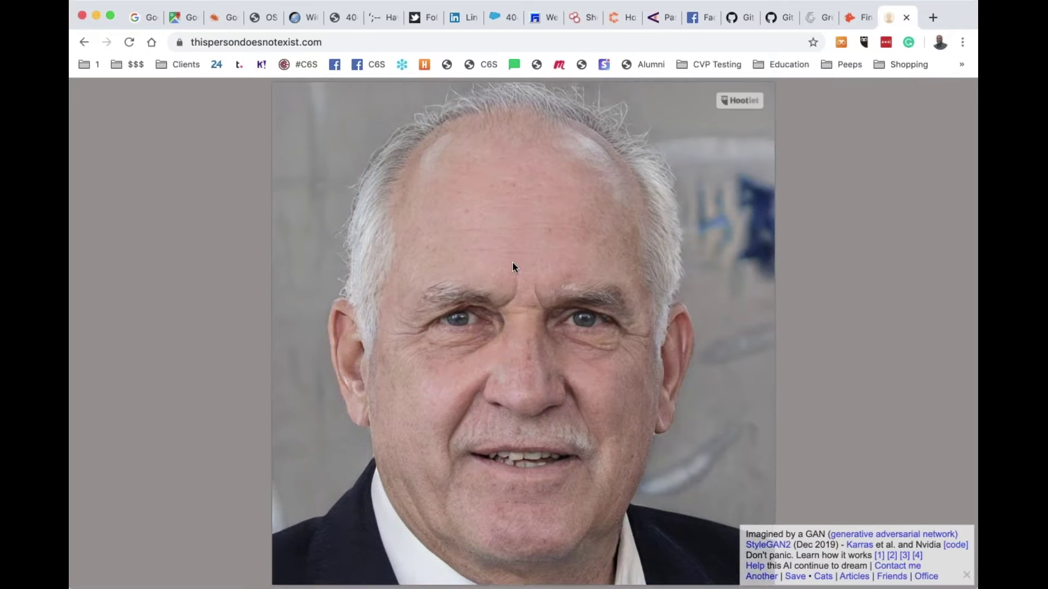
# Reverse-search the generated face on Google, reviewing the 'gentleman' best guess and similar faces
pyautogui.rightClick(513, 267)
pyautogui.click(600, 334)
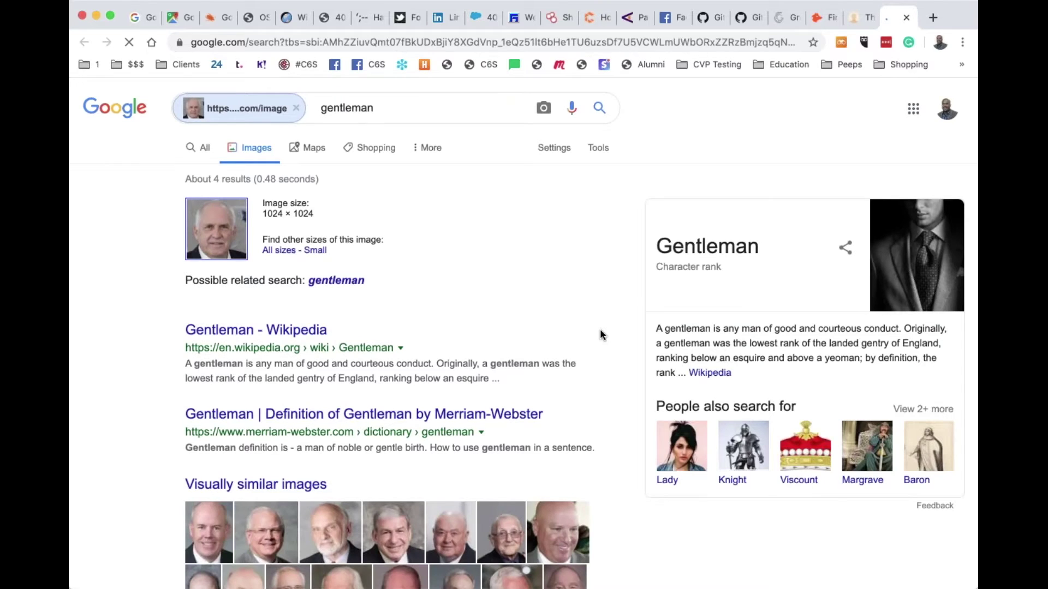
pyautogui.scroll(-4, 459, 309)
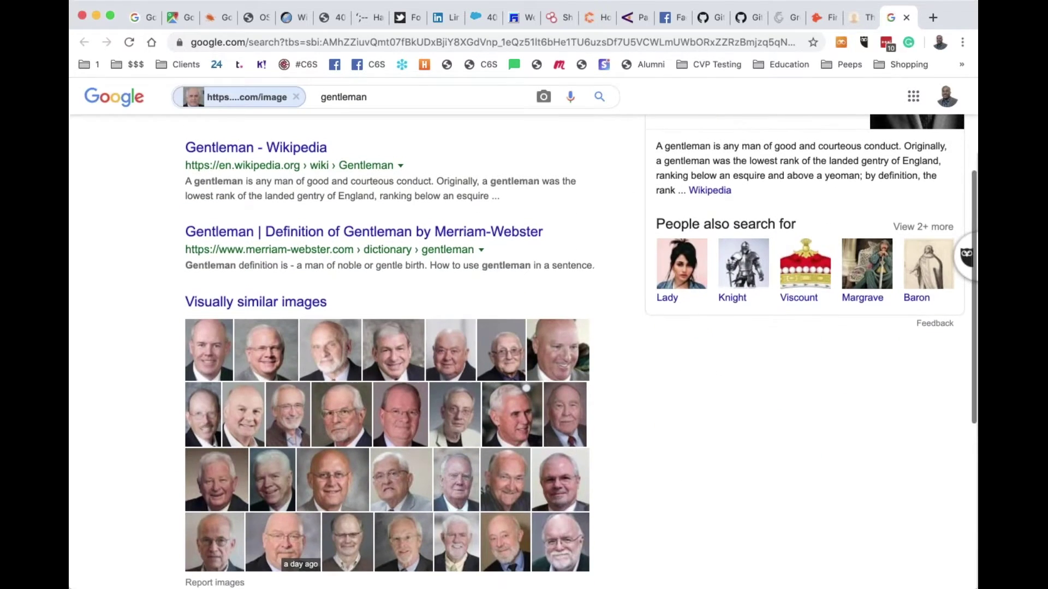
pyautogui.scroll(1, 545, 349)
pyautogui.scroll(3, 220, 227)
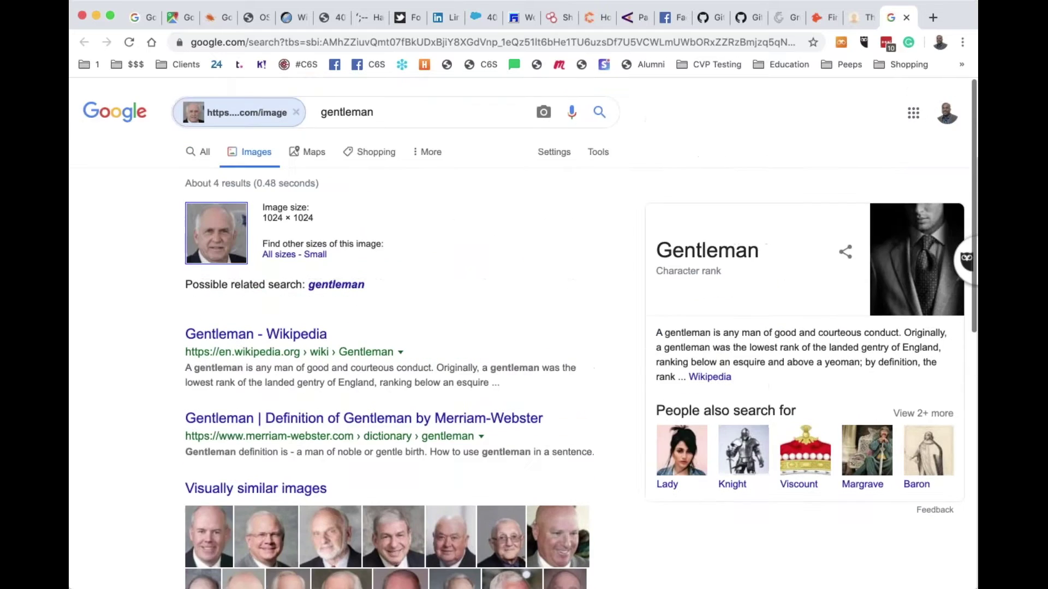
pyautogui.scroll(5, 220, 228)
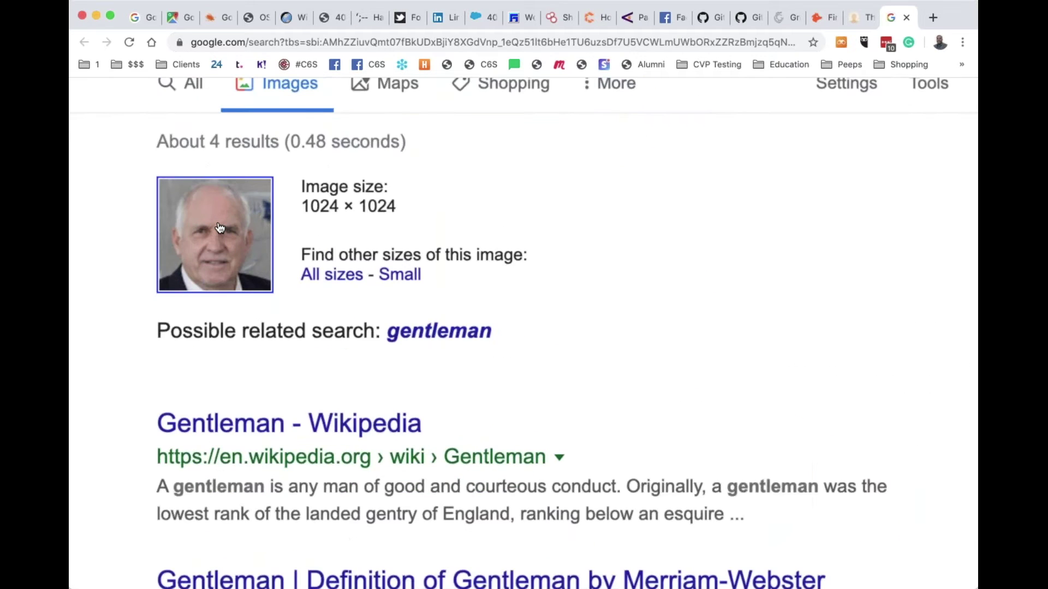
pyautogui.scroll(-5, 220, 228)
pyautogui.scroll(-5, 220, 228)
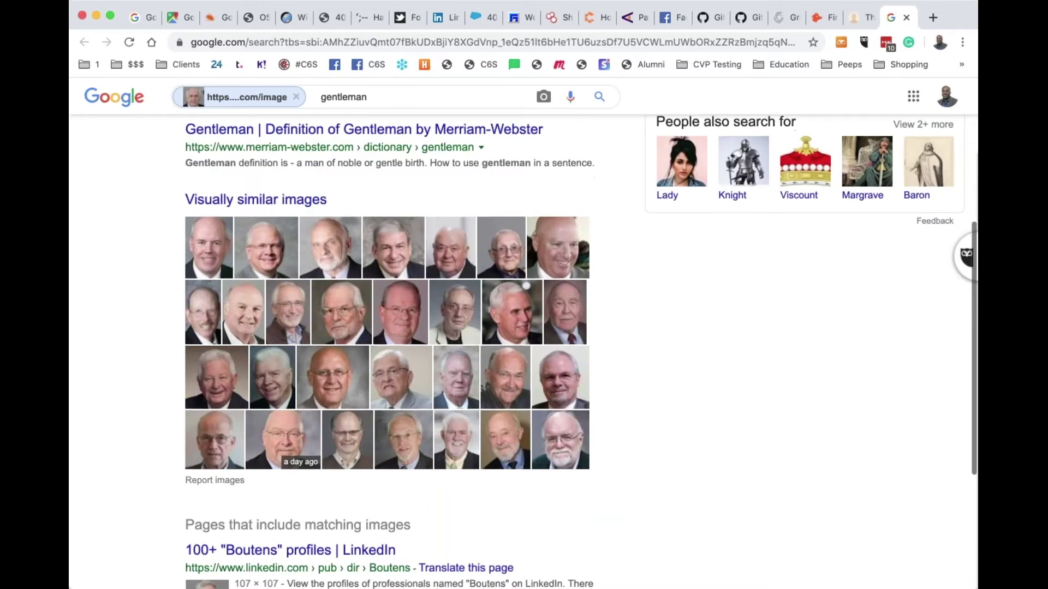
pyautogui.scroll(-4, 523, 351)
pyautogui.scroll(10, 523, 351)
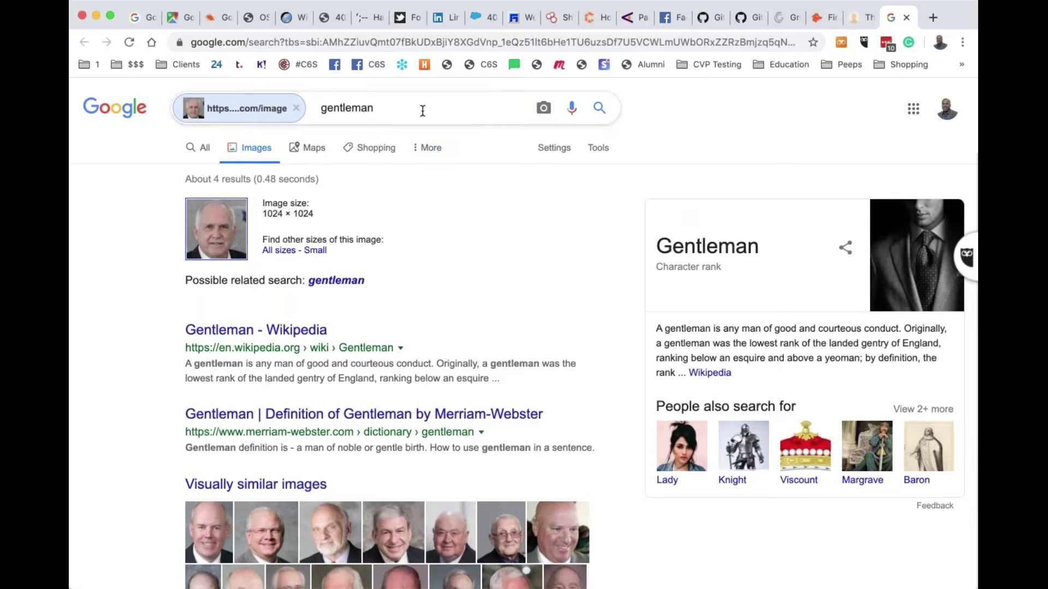
pyautogui.doubleClick(421, 107)
pyautogui.click(279, 111)
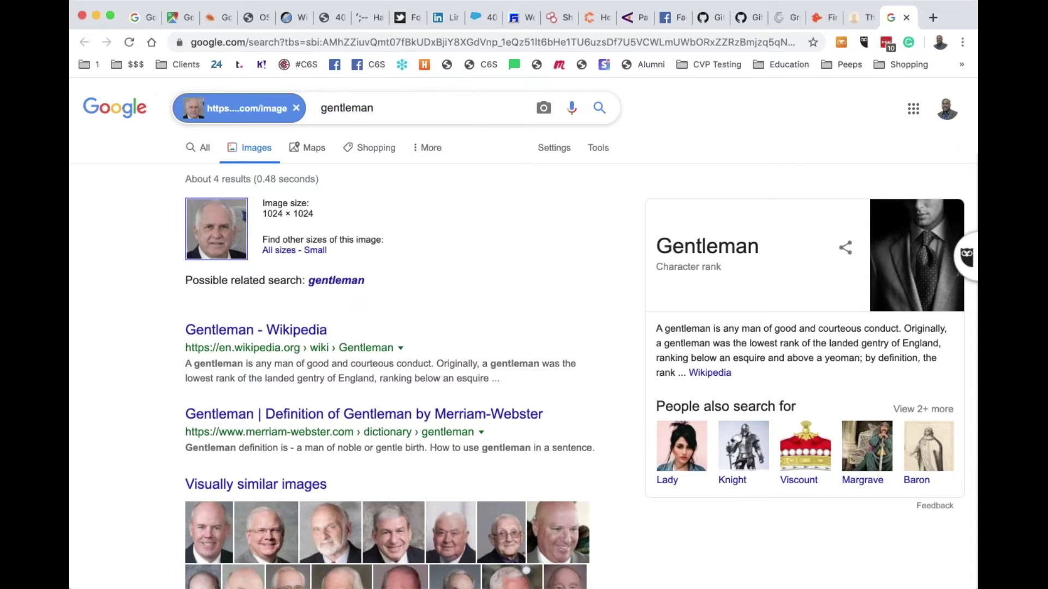
# Replace the image query with a person's name and view the Images results
pyautogui.click(297, 108)
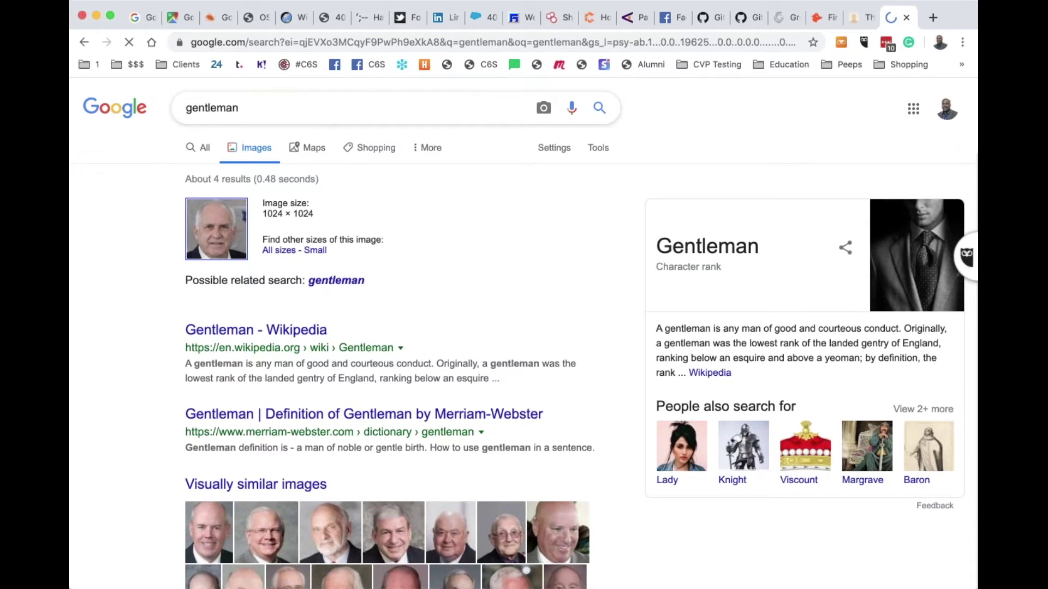
pyautogui.write('joe shee')
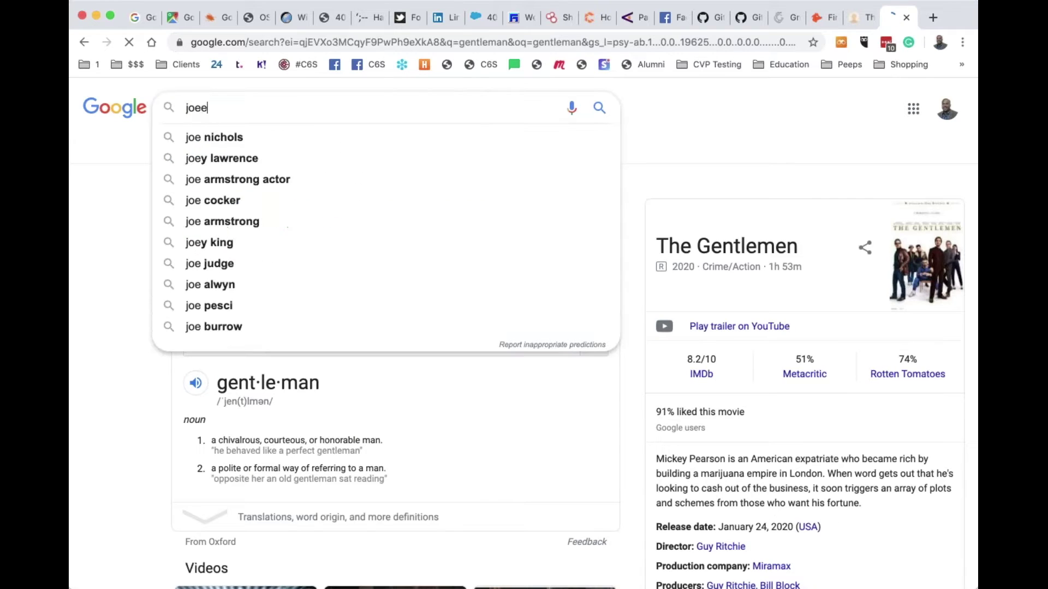
pyautogui.write('r')
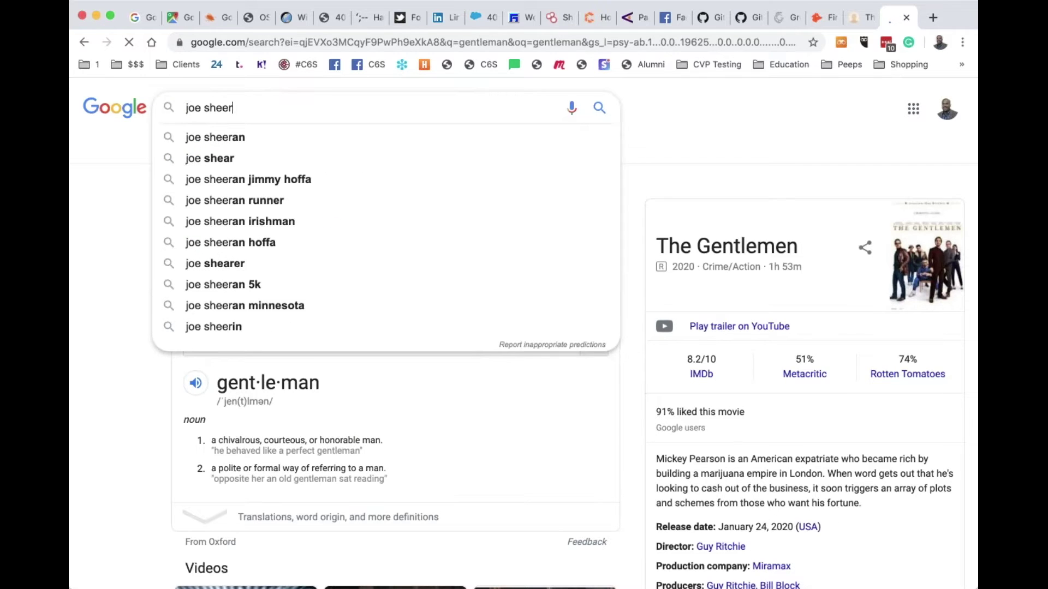
pyautogui.press('Return')
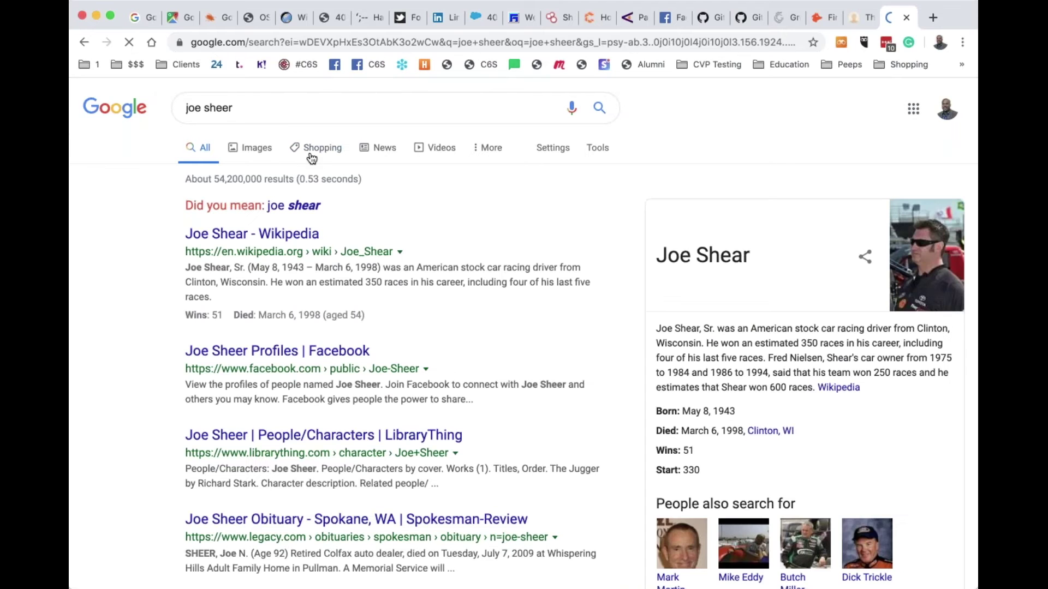
pyautogui.click(267, 152)
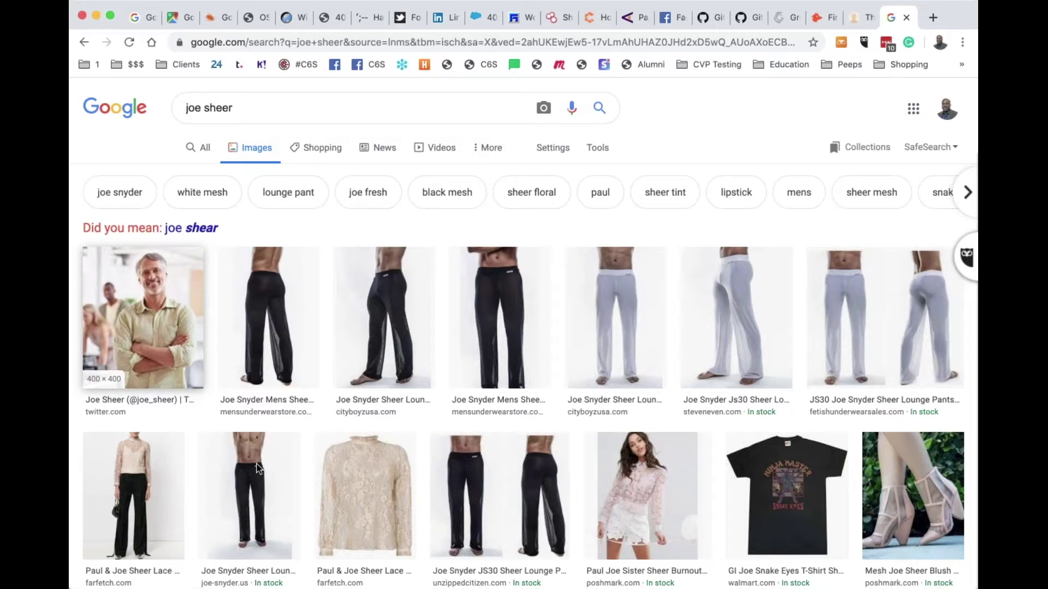
# Reverse-search the first profile photo, revealing it as a 'business loans landing page' stock image
pyautogui.moveTo(259, 471); pyautogui.dragTo(922, 18)
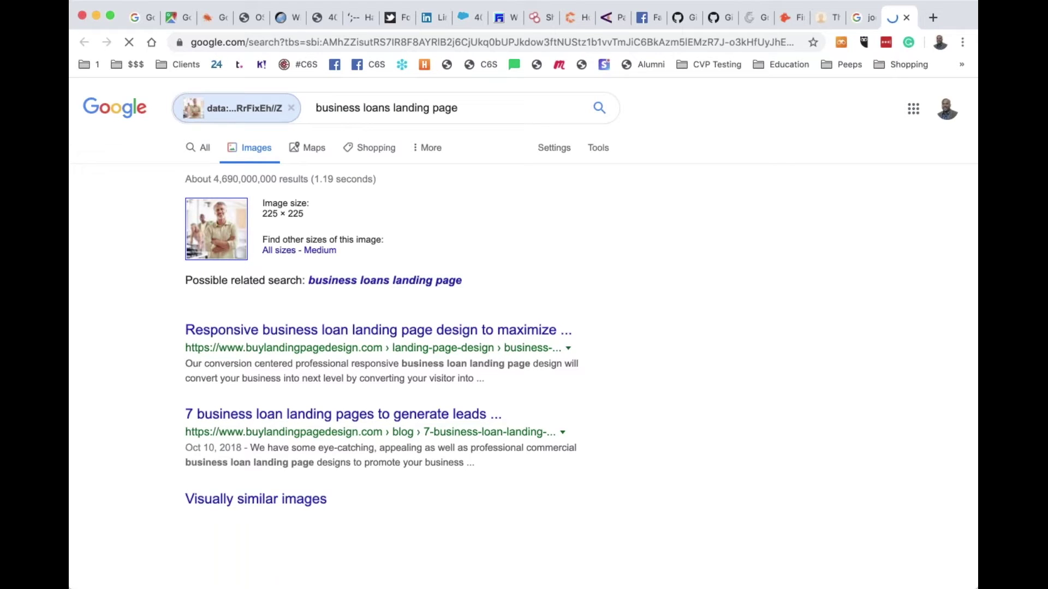
pyautogui.scroll(-4, 462, 361)
pyautogui.scroll(5, 462, 361)
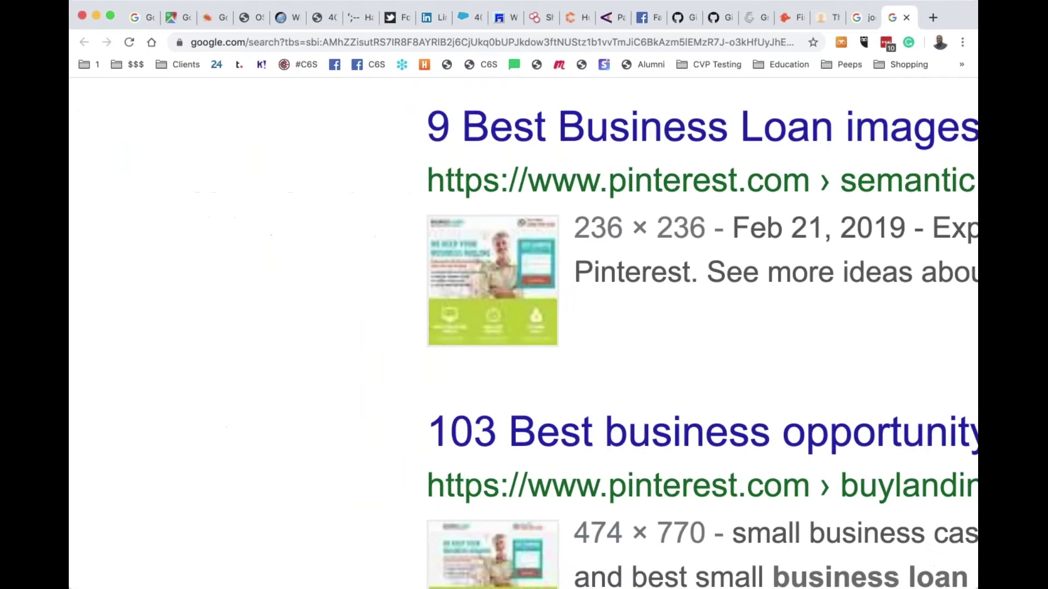
pyautogui.scroll(-10, 462, 361)
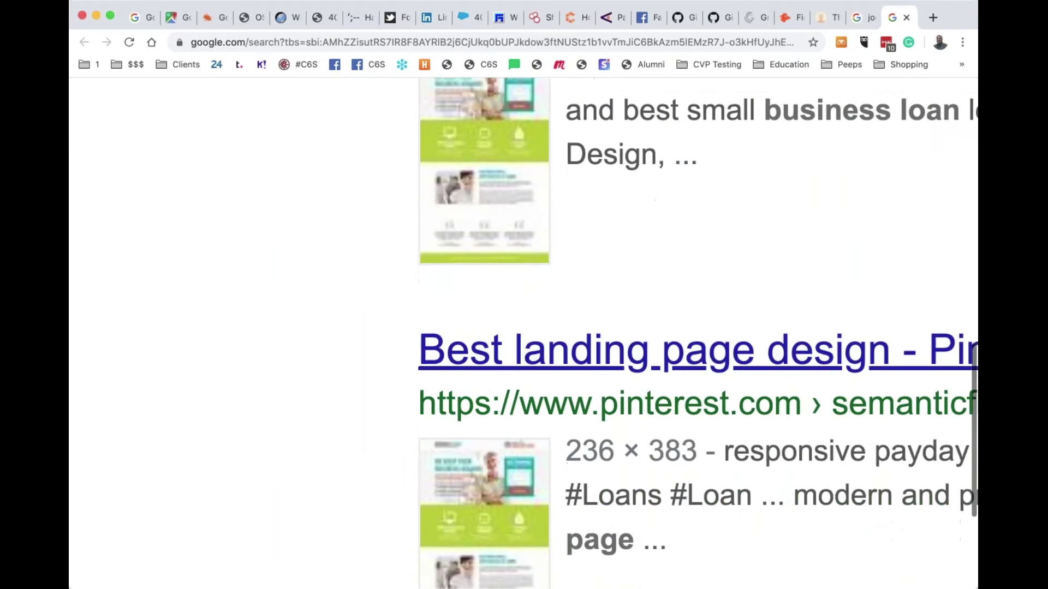
pyautogui.scroll(-2, 430, 337)
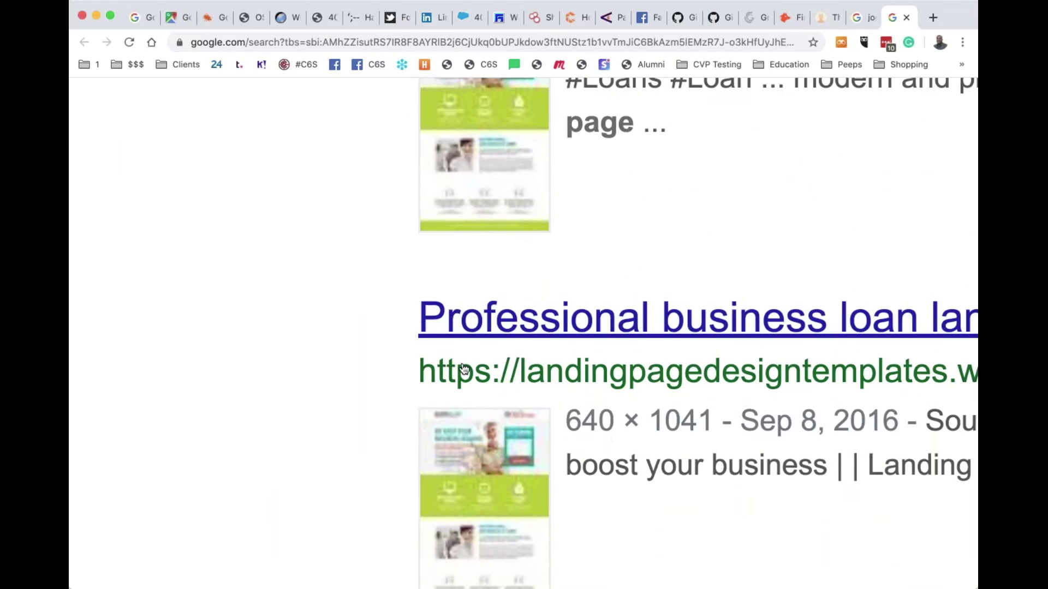
pyautogui.scroll(-5, 430, 336)
pyautogui.scroll(-3, 413, 339)
pyautogui.scroll(-3, 413, 339)
pyautogui.scroll(2, 413, 339)
pyautogui.scroll(3, 413, 339)
pyautogui.scroll(15, 413, 337)
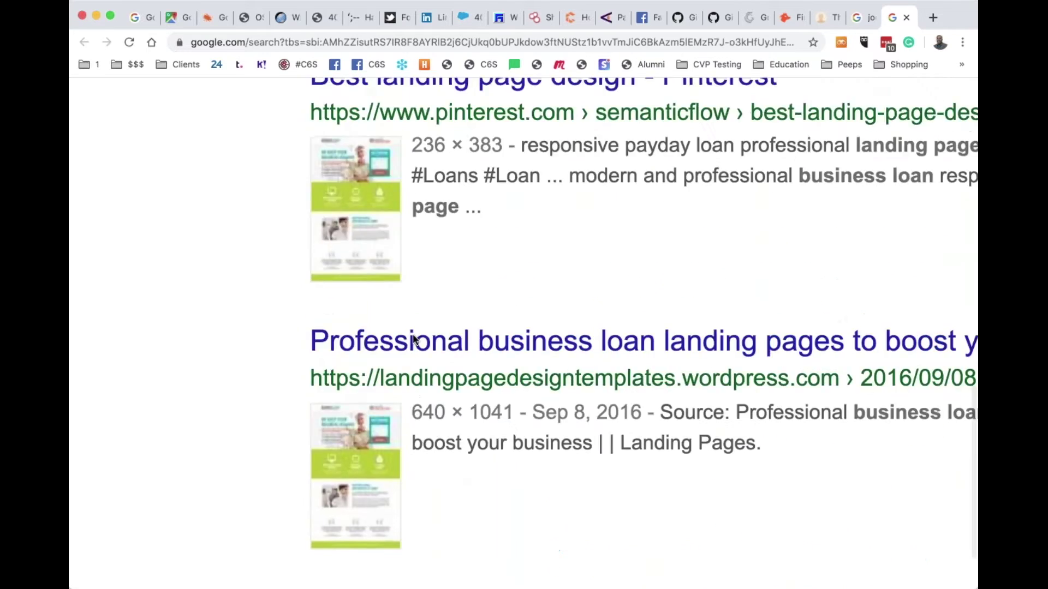
pyautogui.scroll(10, 644, 371)
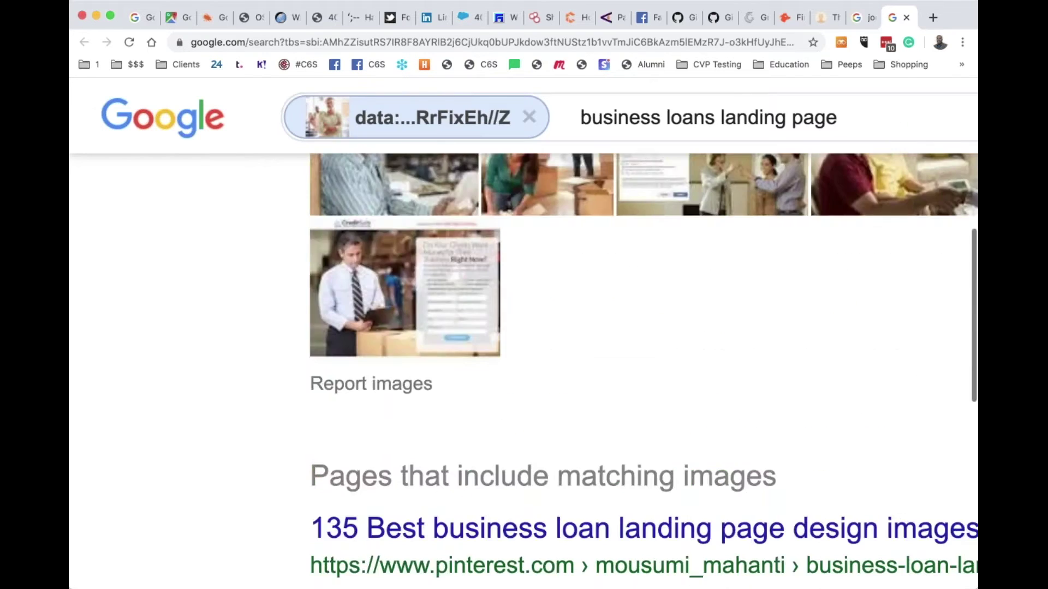
pyautogui.scroll(-5, 415, 417)
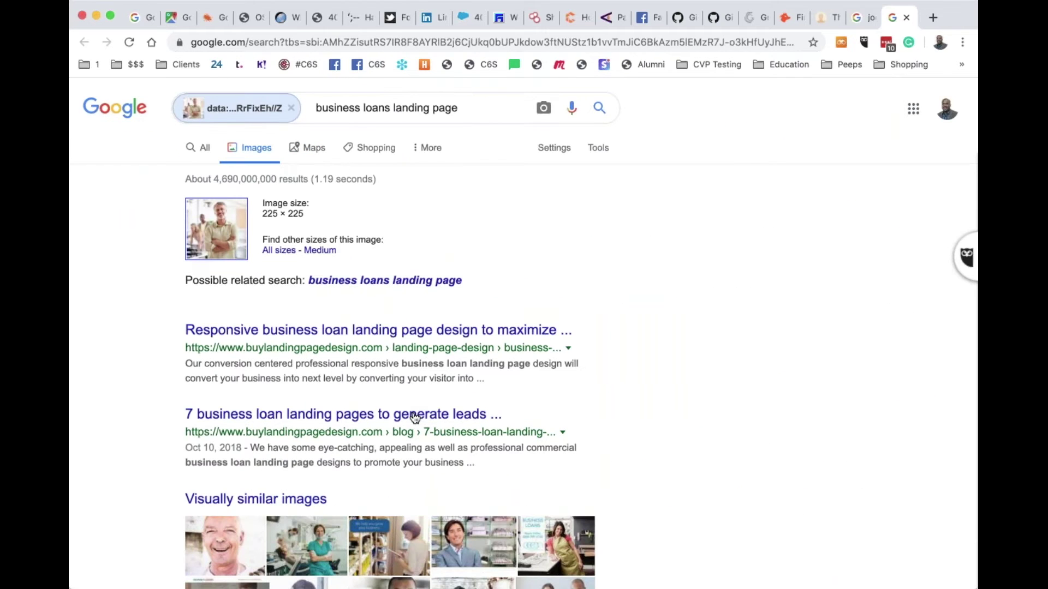
# Search Google web results for the exact term "megacorpone"
pyautogui.click(907, 18)
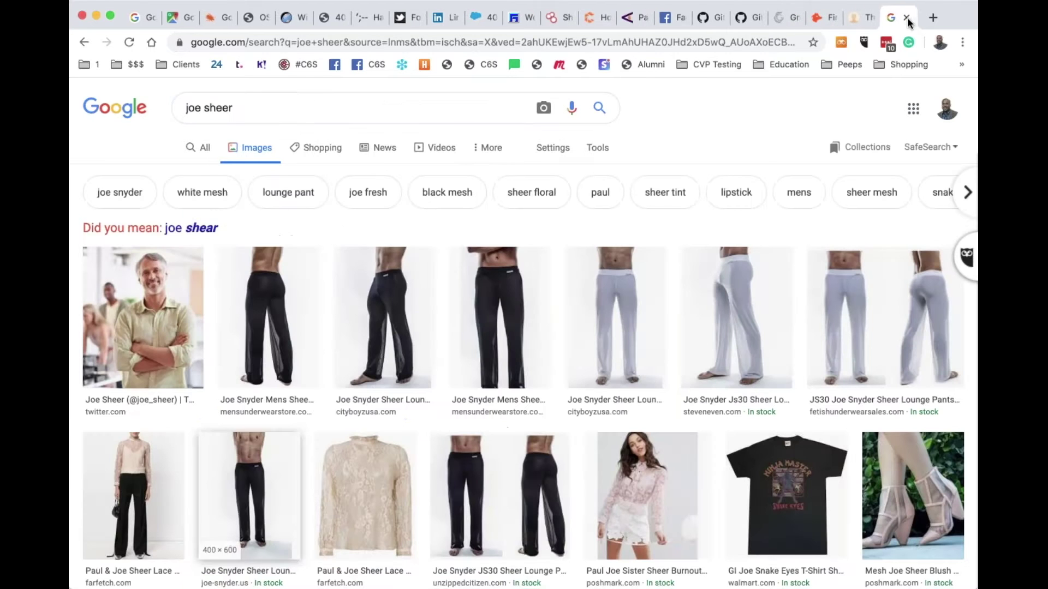
pyautogui.write('/')
pyautogui.write('"em')
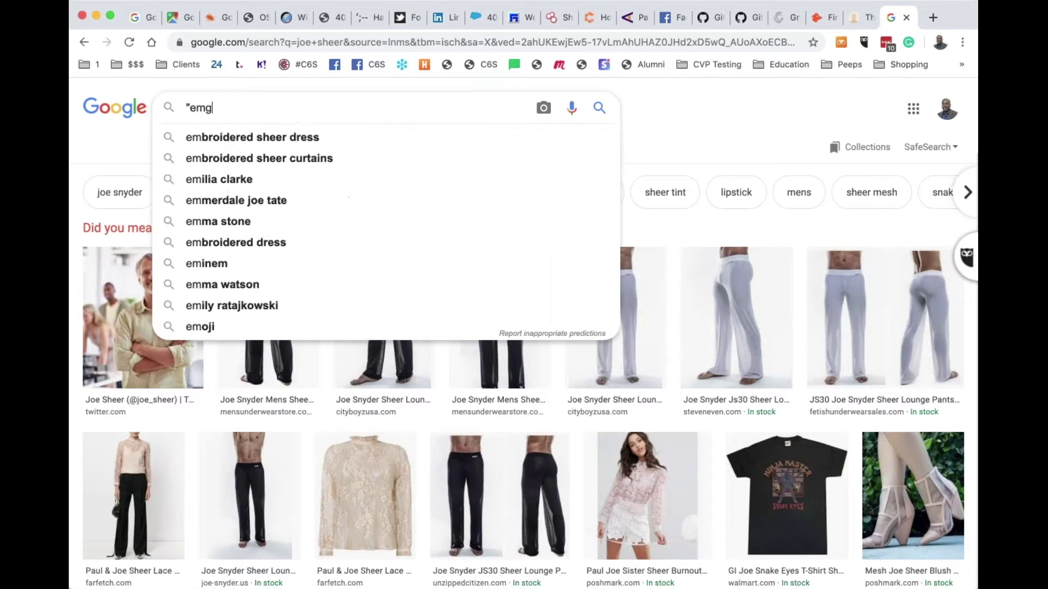
pyautogui.press('Left')
pyautogui.press('BackSpace')
pyautogui.write('egac')
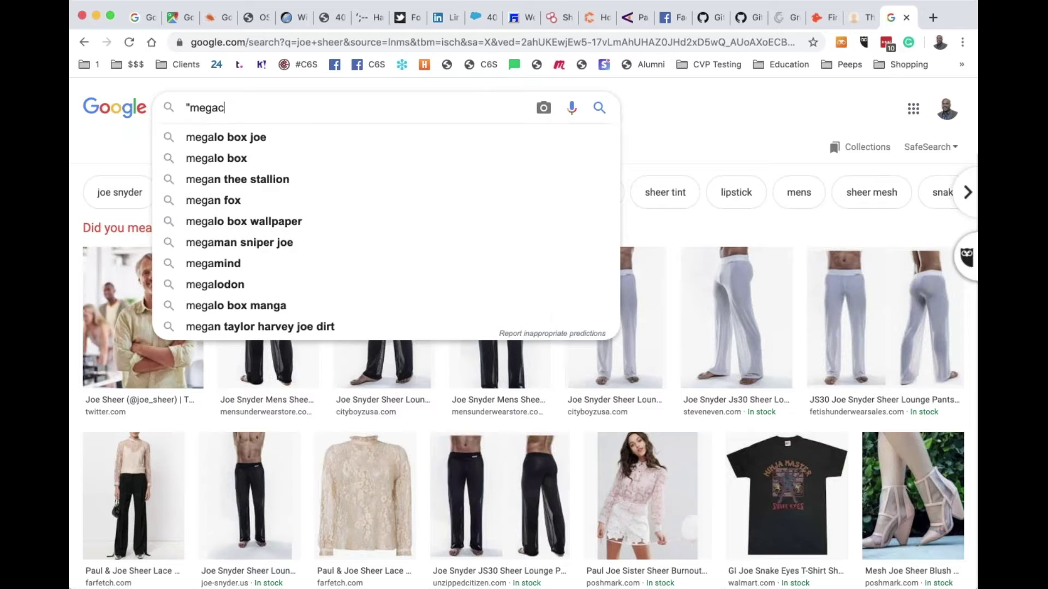
pyautogui.write('orpone"')
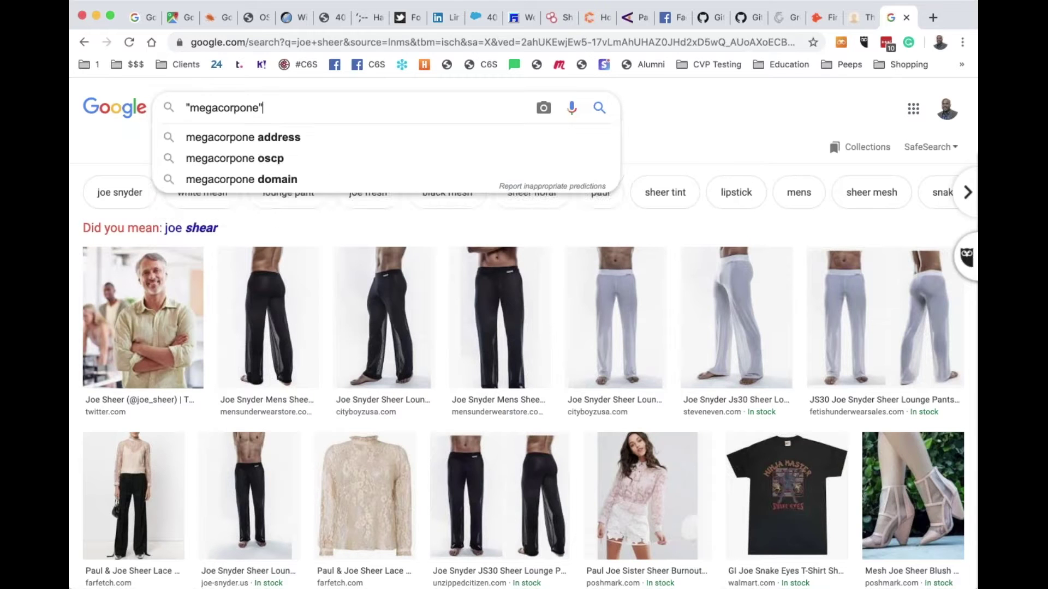
pyautogui.press('Return')
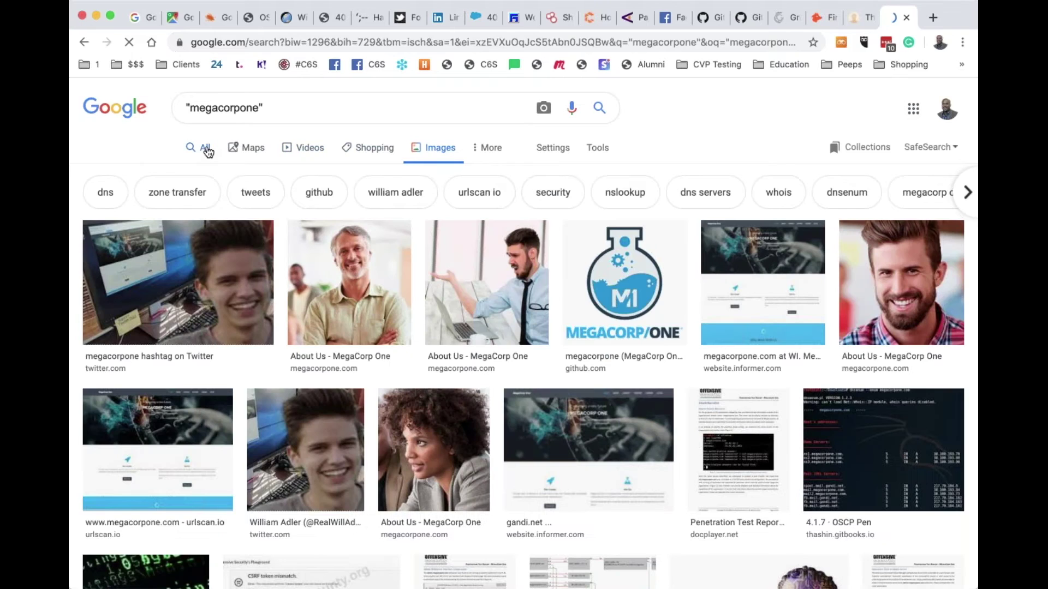
pyautogui.click(206, 149)
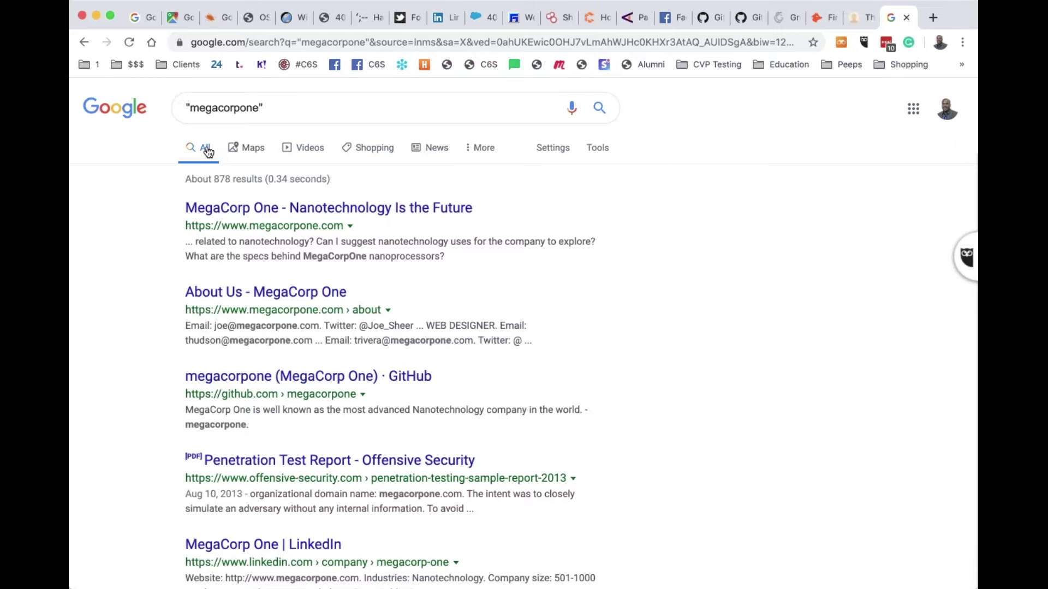
pyautogui.click(299, 112)
pyautogui.click(600, 109)
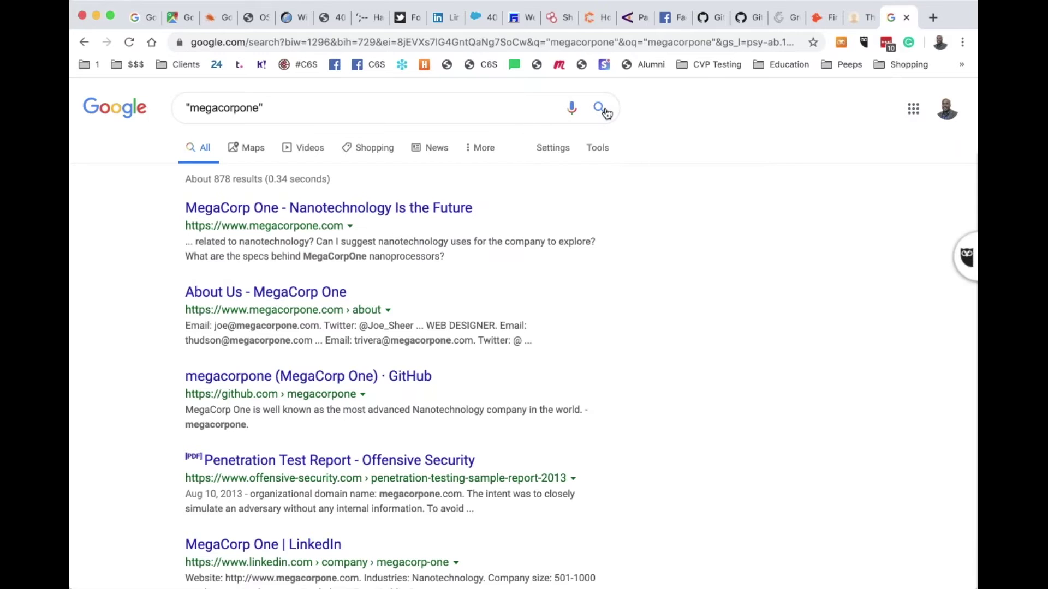
# Zoom the results page in two levels and scroll through the megacorpone hits
pyautogui.press('super+equal')
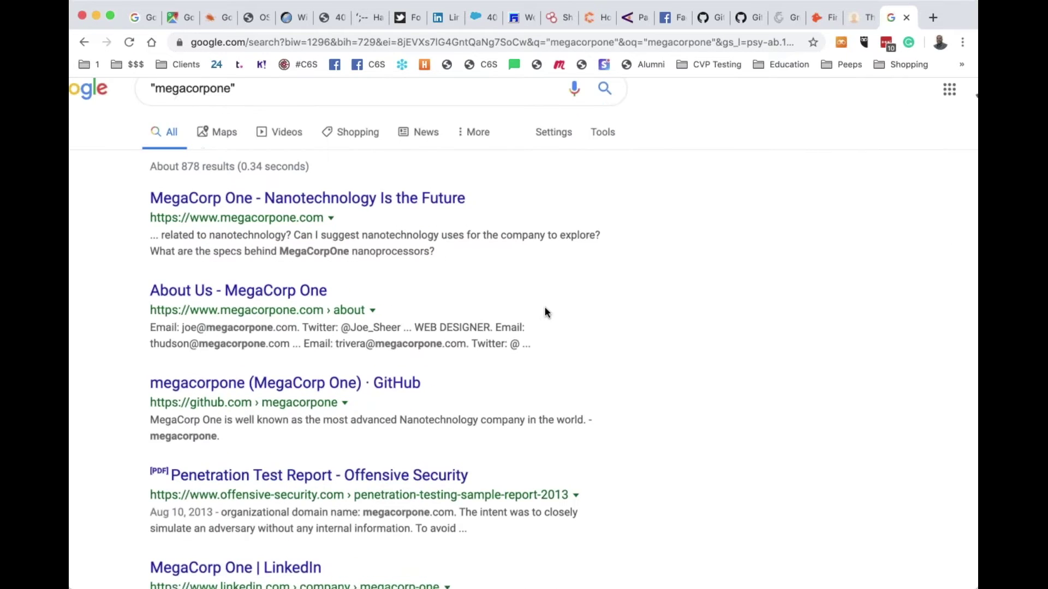
pyautogui.press('super+equal')
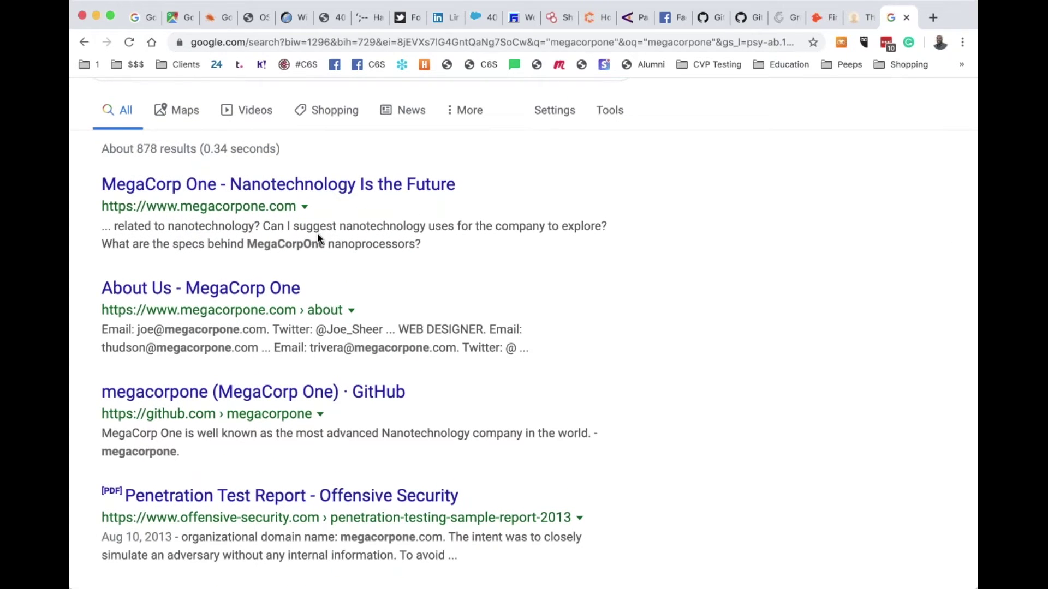
pyautogui.scroll(-2, 317, 238)
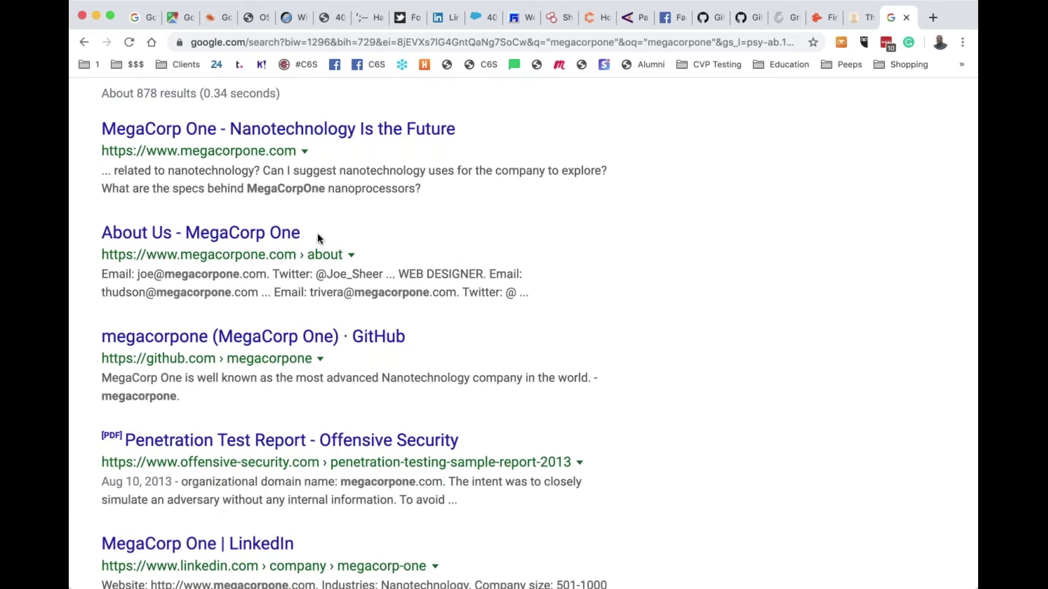
pyautogui.scroll(4, 317, 238)
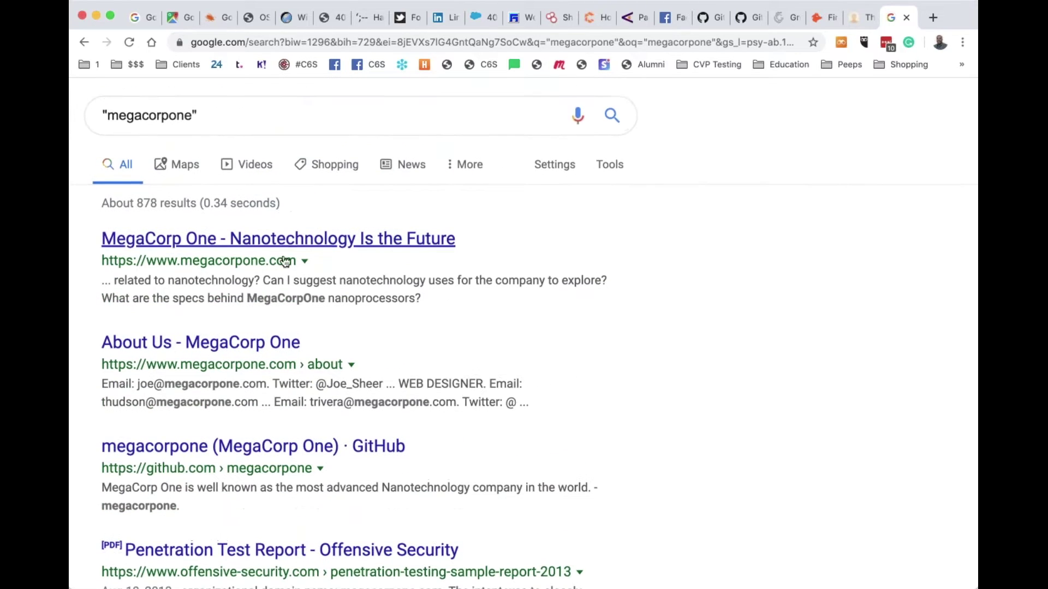
pyautogui.scroll(-7, 410, 194)
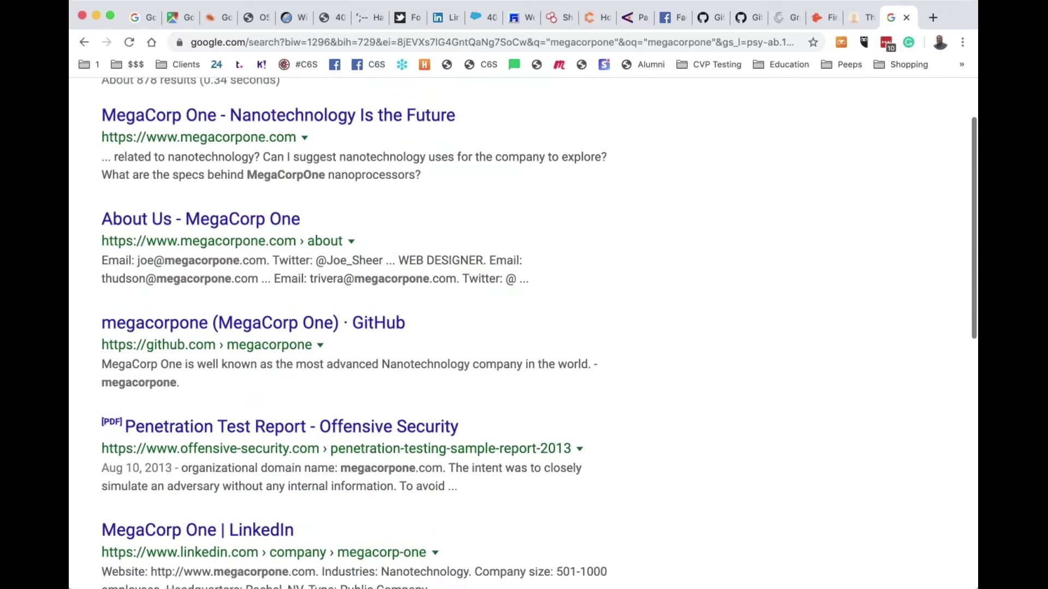
pyautogui.scroll(5, 410, 194)
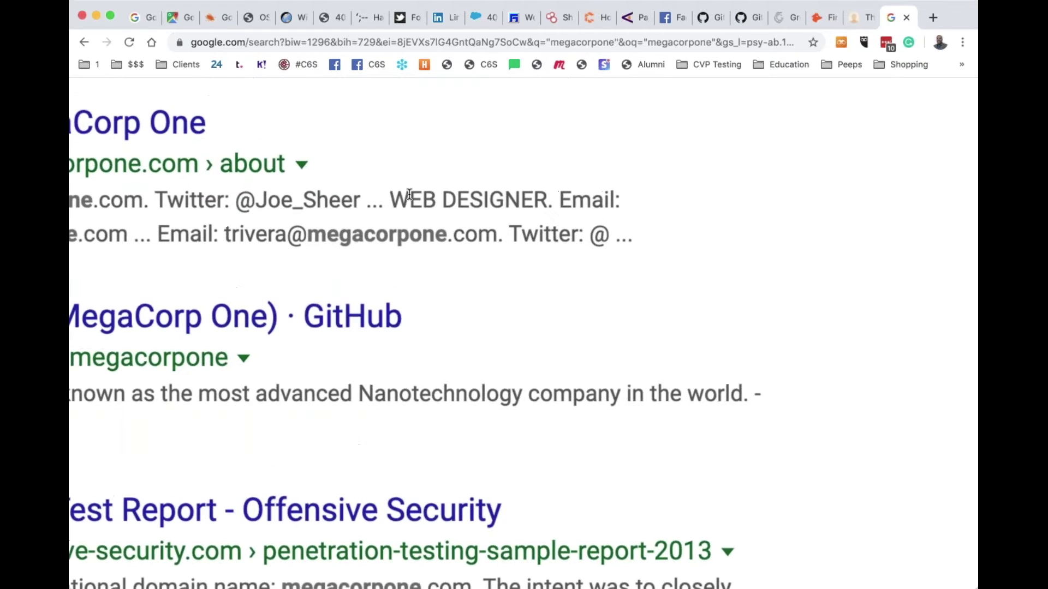
pyautogui.hscroll(-10, 243, 235)
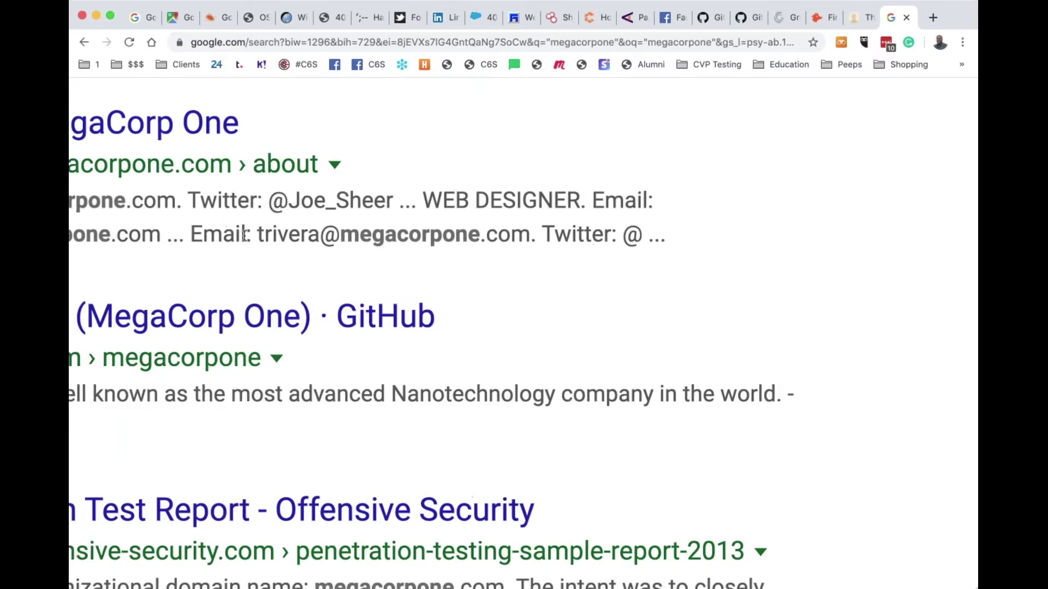
pyautogui.scroll(-3, 244, 242)
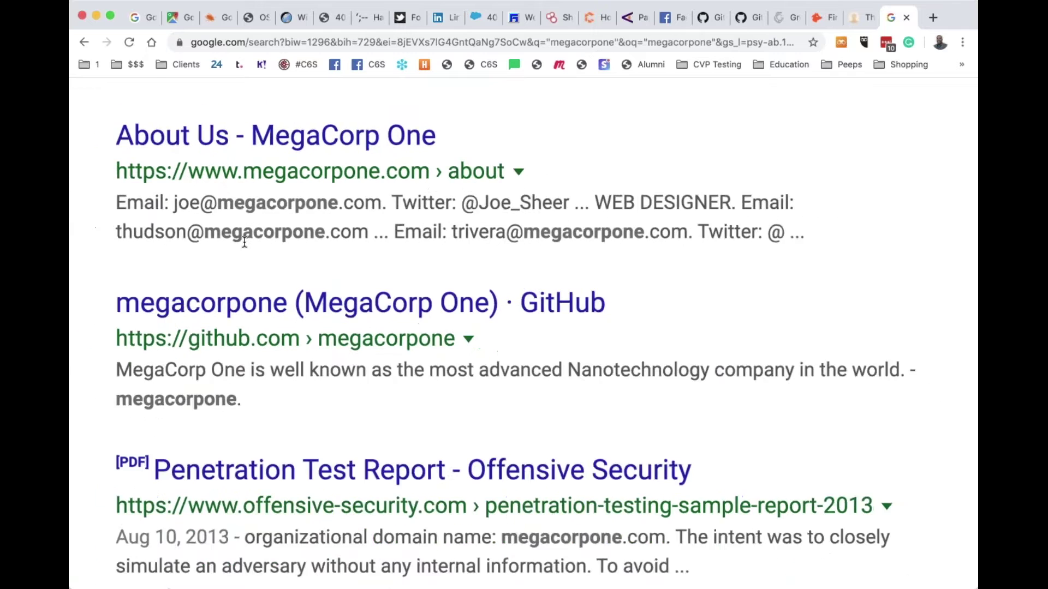
pyautogui.scroll(-5, 273, 218)
pyautogui.scroll(-4, 312, 195)
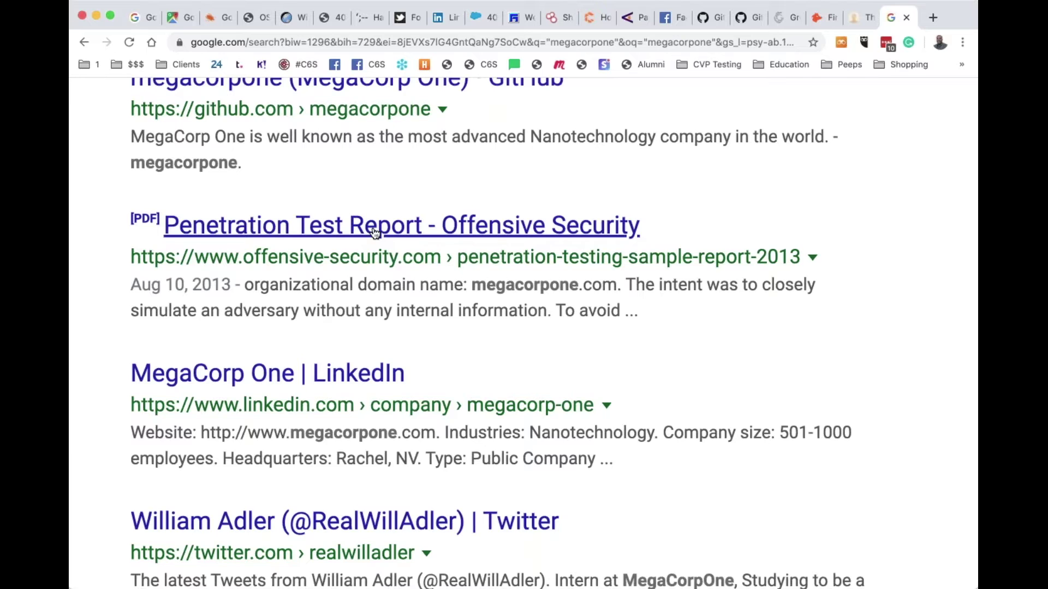
pyautogui.scroll(-6, 375, 232)
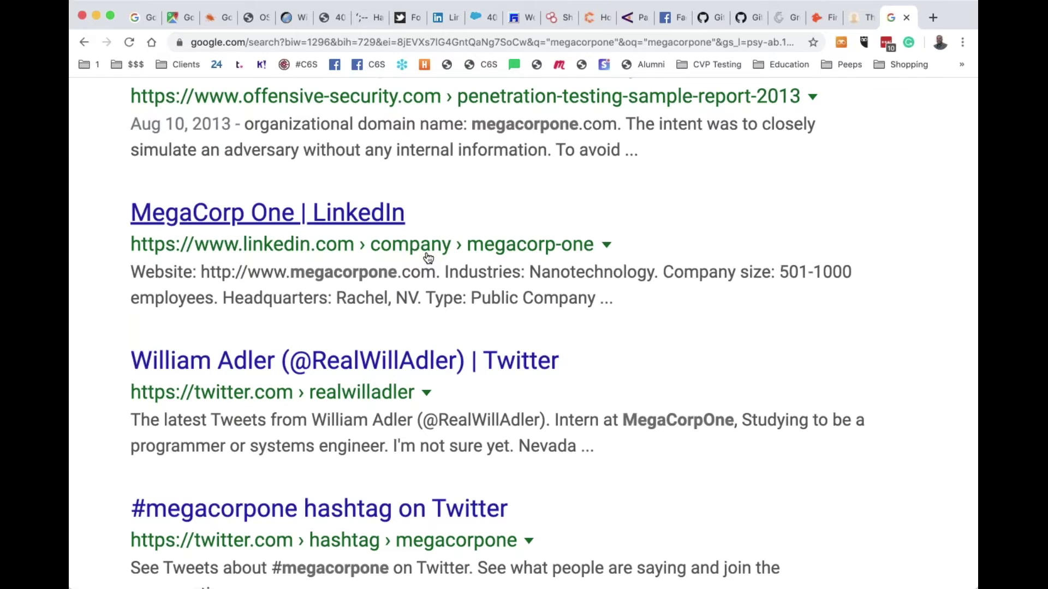
# Open MegaCorp One's LinkedIn company page from the search results
pyautogui.click(339, 217)
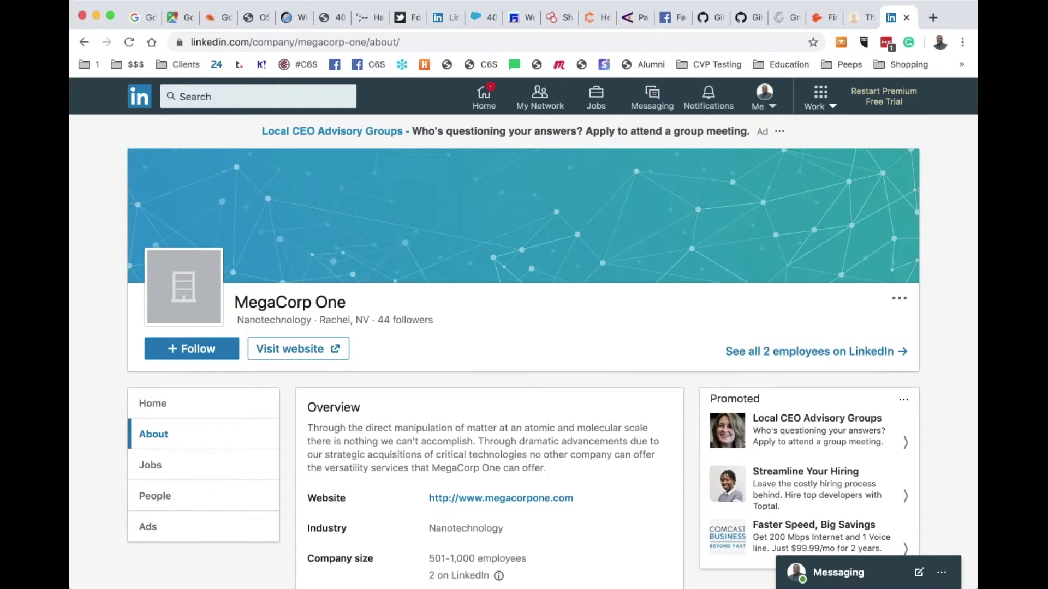
pyautogui.scroll(-4, 570, 315)
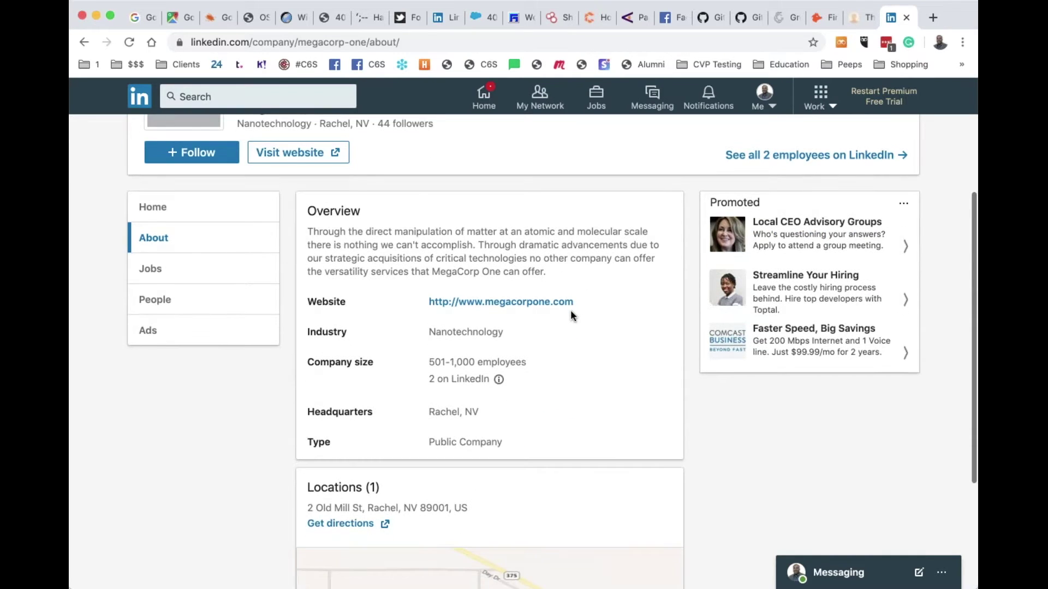
pyautogui.scroll(2, 548, 336)
pyautogui.scroll(1, 548, 336)
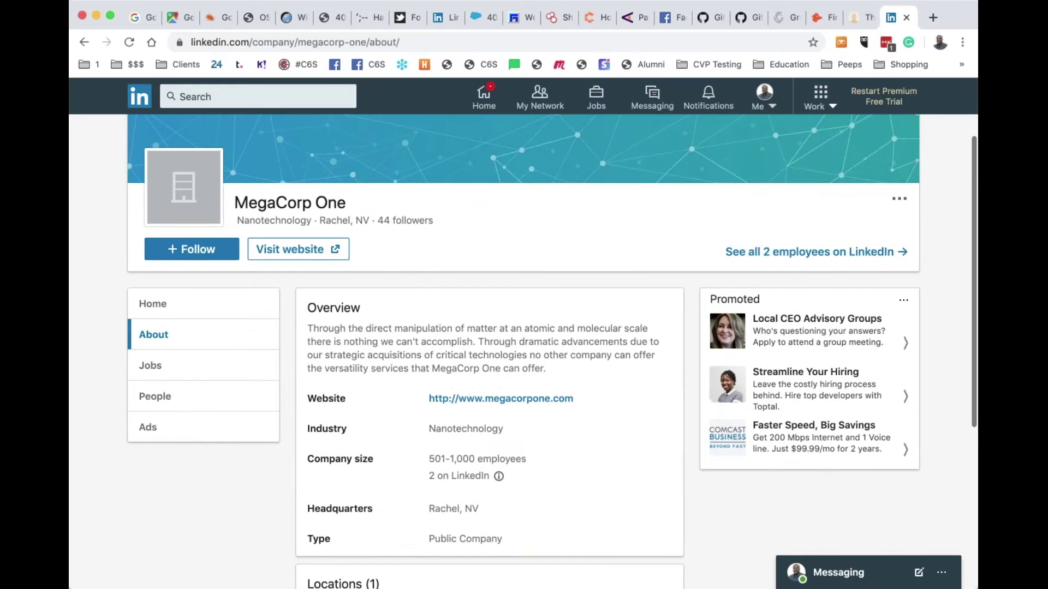
# List MegaCorp One's employees filtered to the Las Vegas, Nevada Area
pyautogui.click(796, 254)
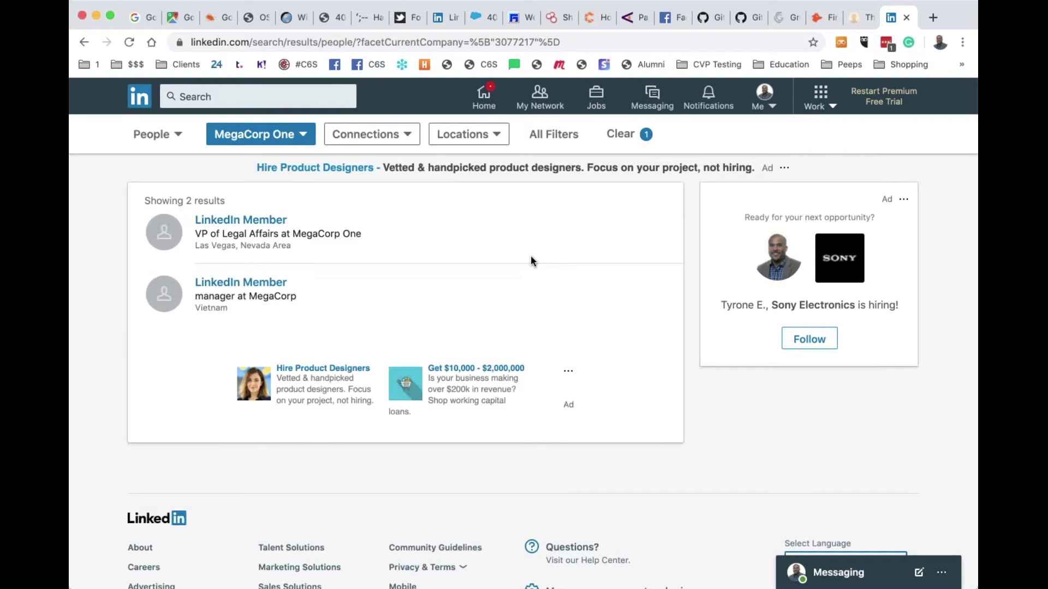
pyautogui.click(477, 141)
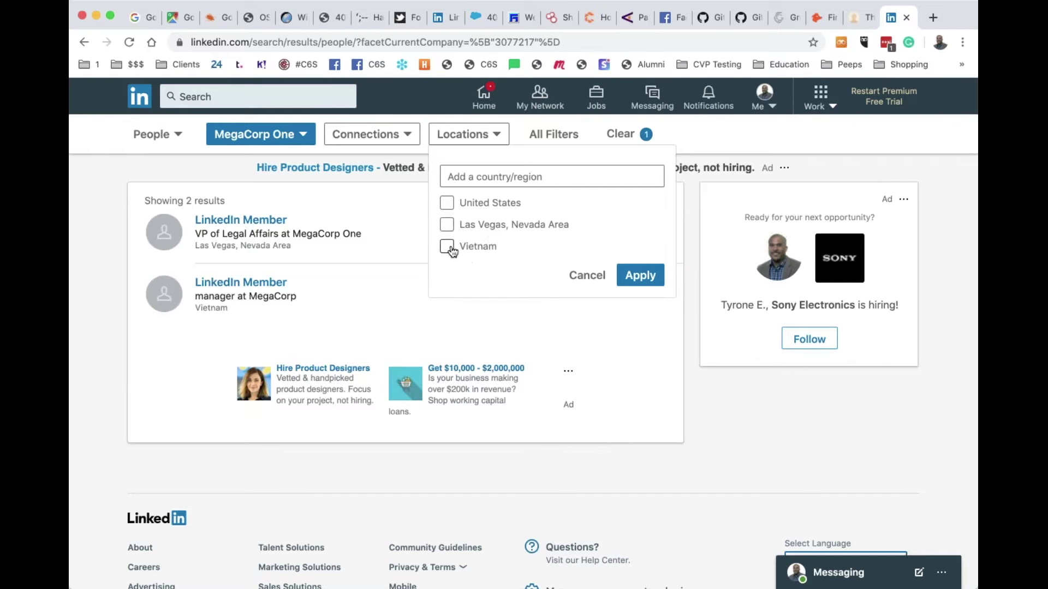
pyautogui.click(447, 228)
pyautogui.click(641, 279)
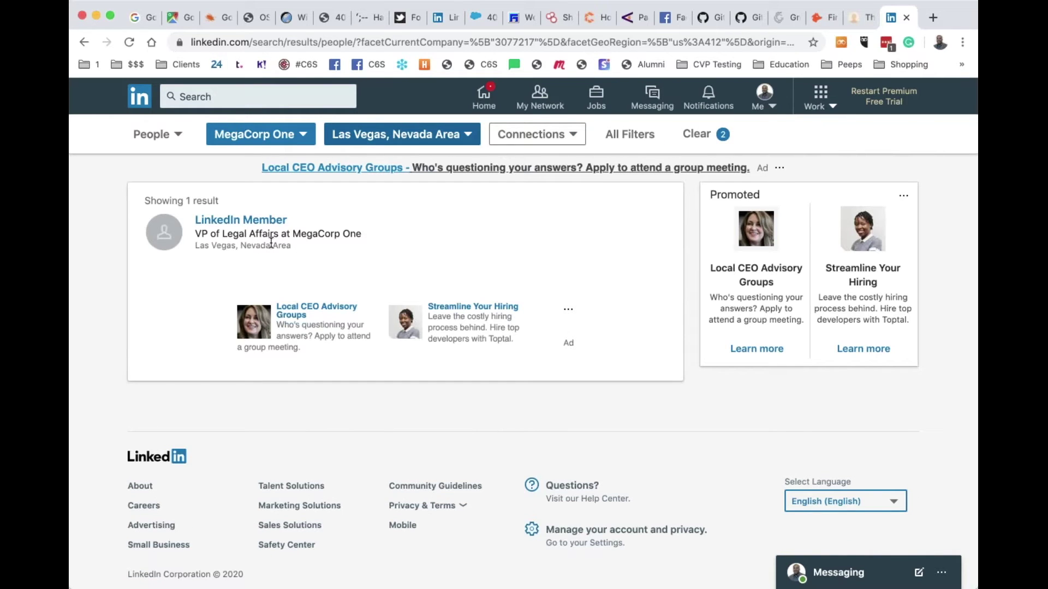
# Search LinkedIn for espn and set the company filter to ESPN only
pyautogui.click(279, 88)
pyautogui.write('espn')
pyautogui.press('Return')
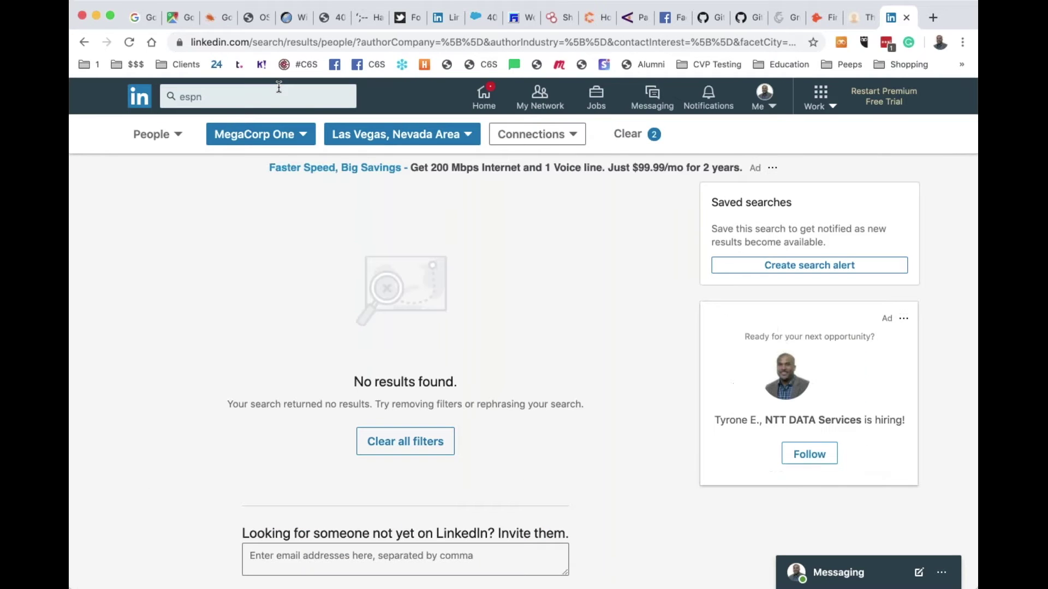
pyautogui.click(303, 137)
pyautogui.click(224, 203)
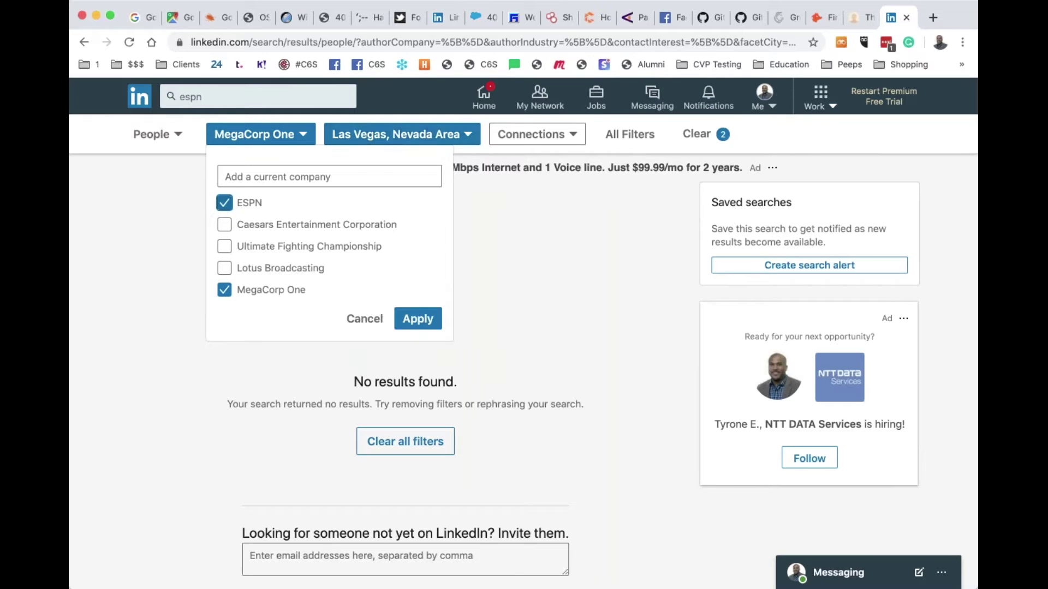
pyautogui.click(225, 292)
pyautogui.click(417, 319)
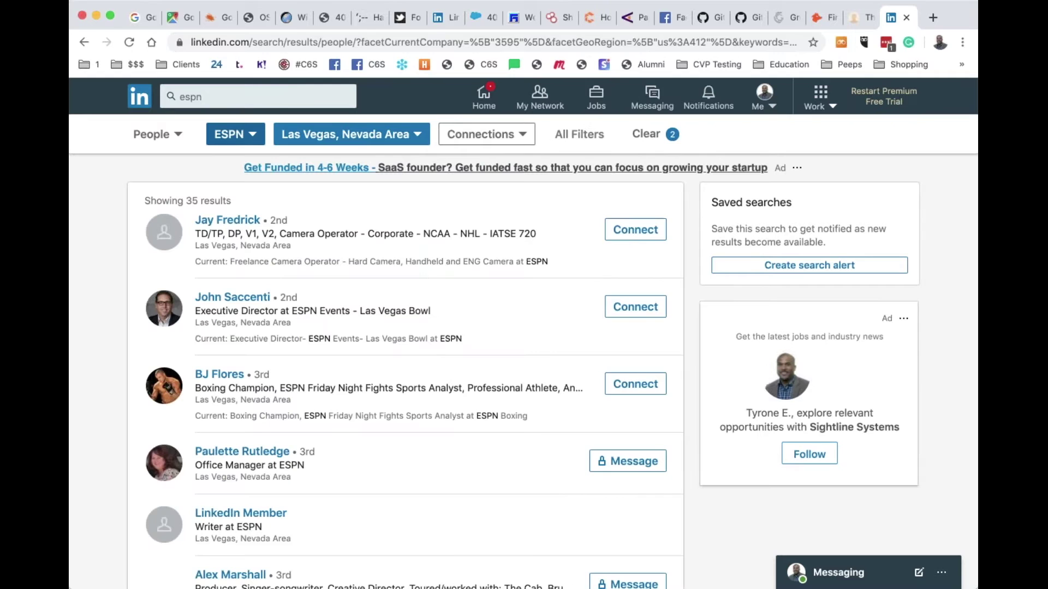
# Switch the location filter to Hartford, Connecticut Area, review results, then close the LinkedIn tab
pyautogui.click(415, 137)
pyautogui.click(293, 204)
pyautogui.click(292, 246)
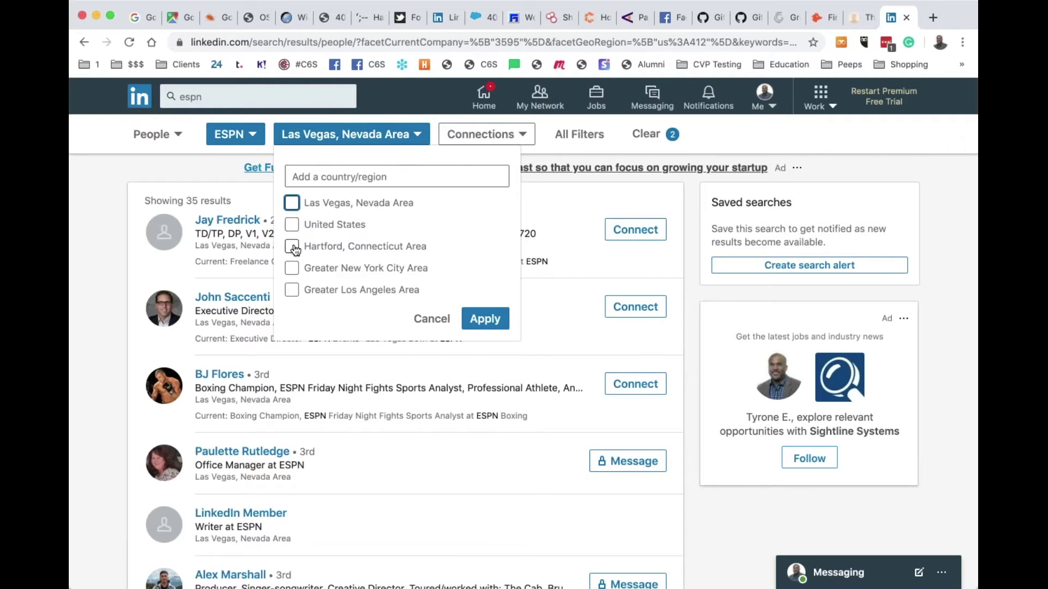
pyautogui.click(485, 318)
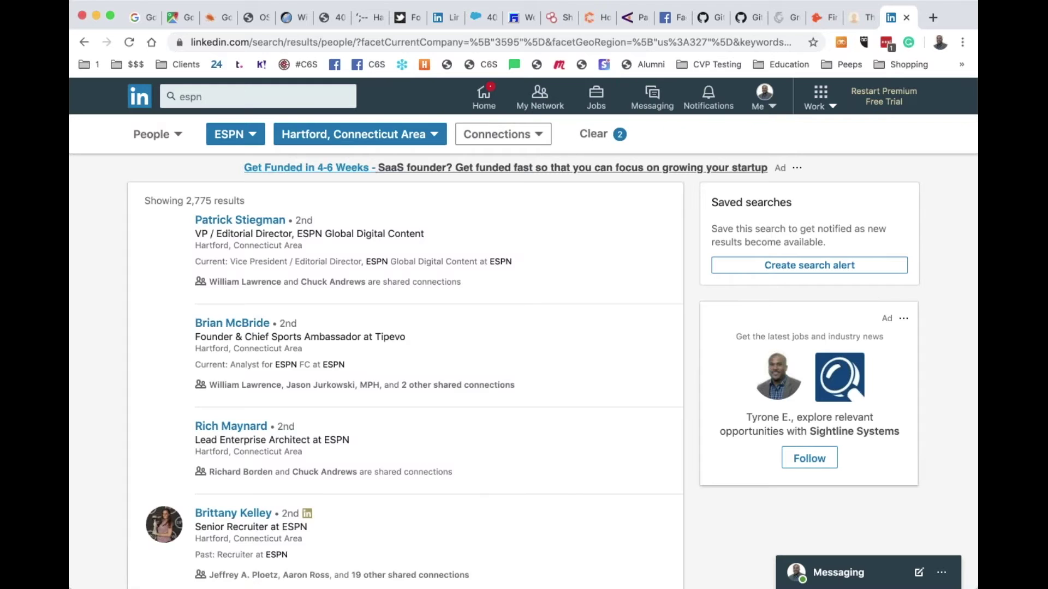
pyautogui.scroll(3, 482, 319)
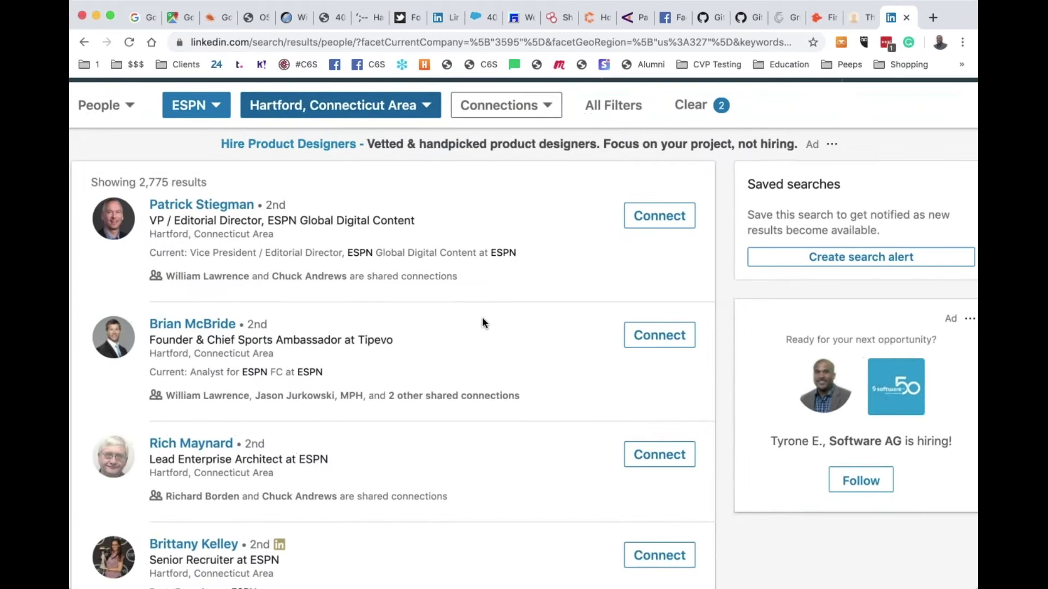
pyautogui.scroll(-3, 482, 323)
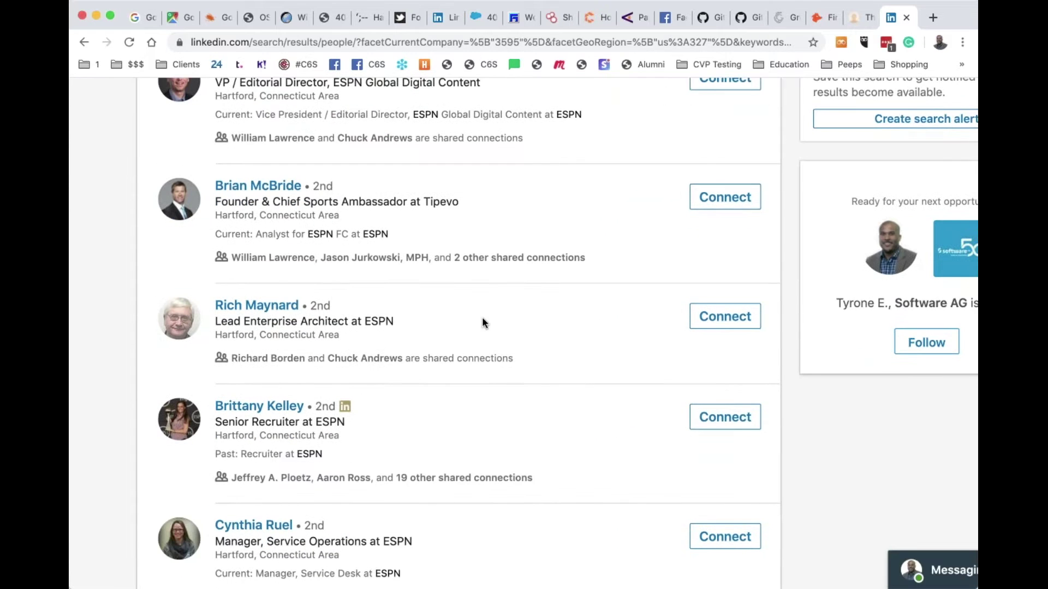
pyautogui.scroll(4, 482, 322)
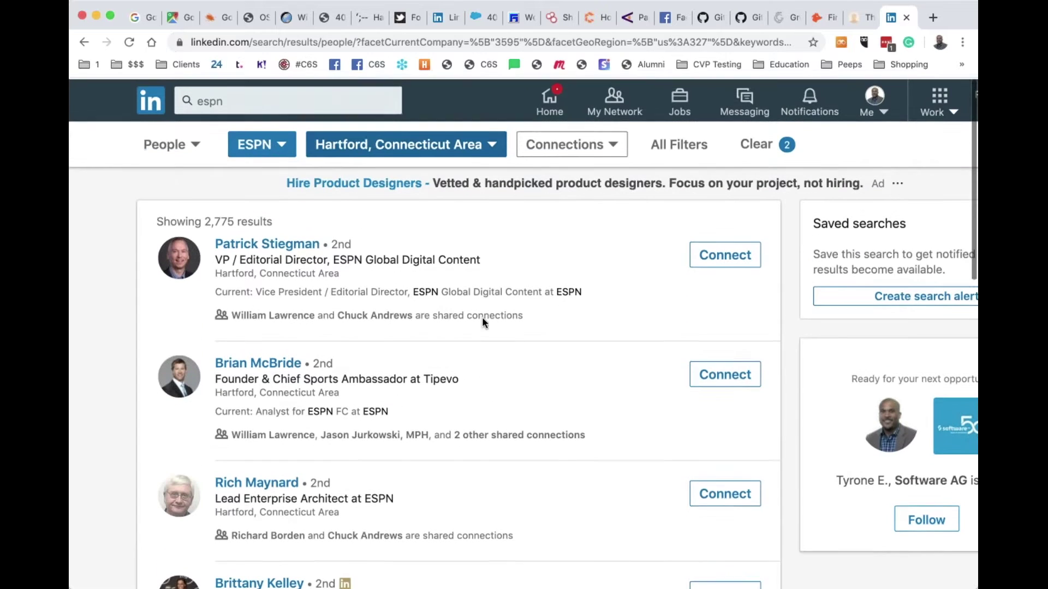
pyautogui.click(908, 20)
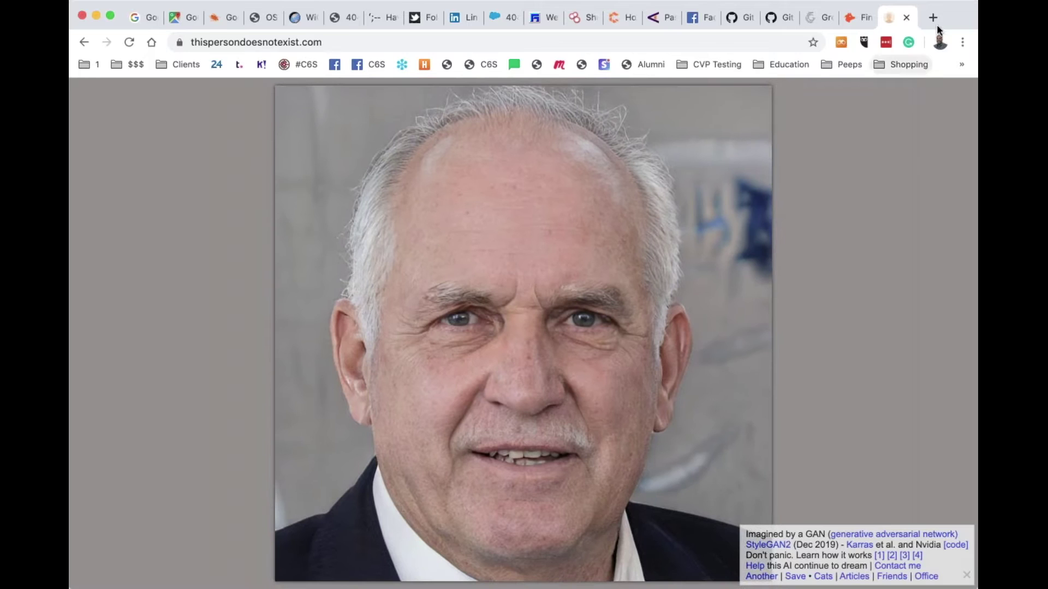
# On the WiGLE map, search '1600 Pennsylvania Ave' and pick the Fairfield, CA result
pyautogui.click(906, 17)
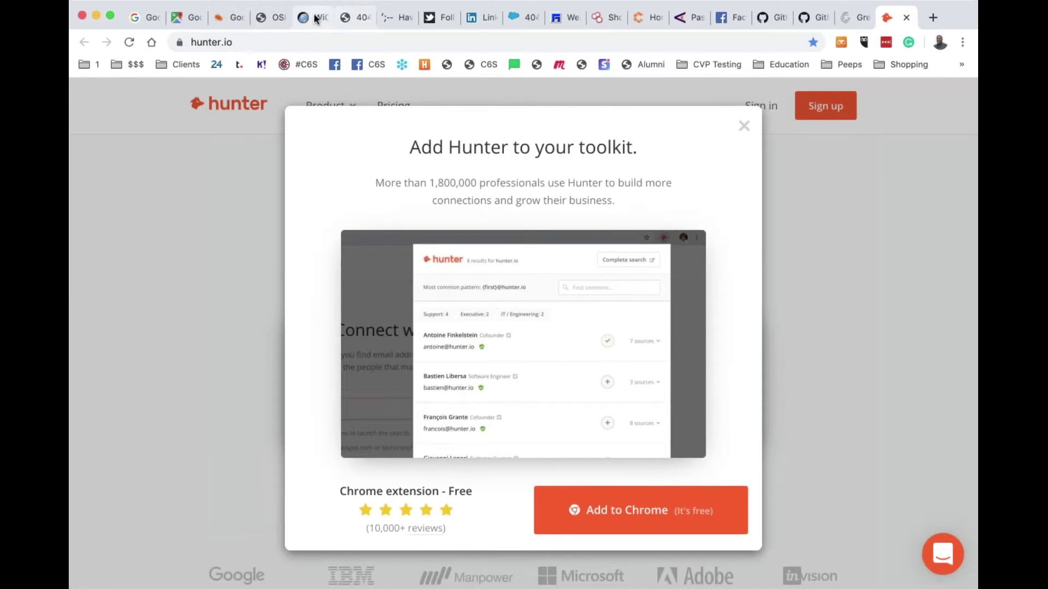
pyautogui.click(318, 16)
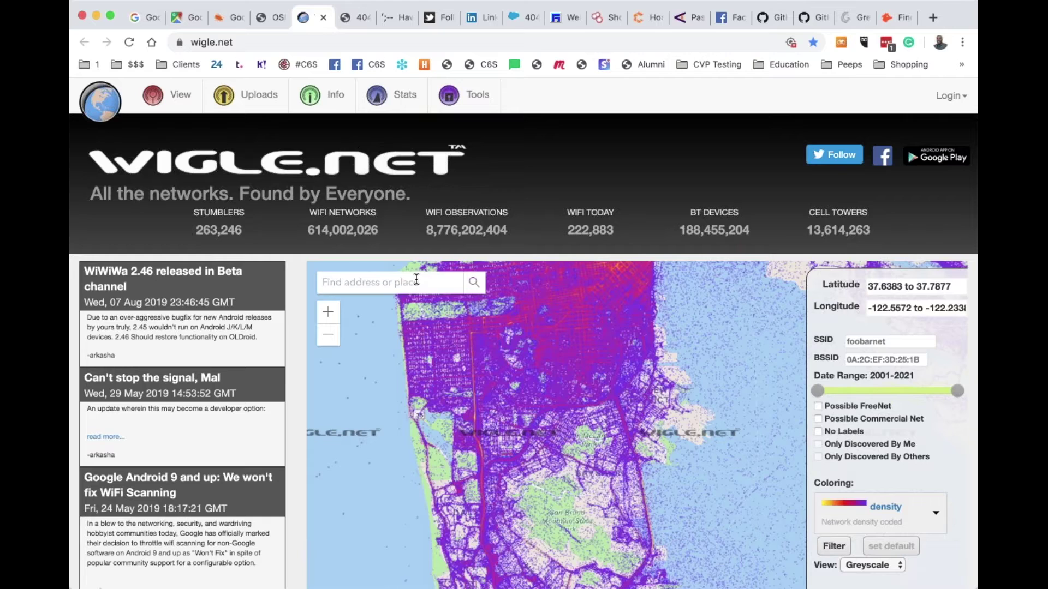
pyautogui.click(416, 281)
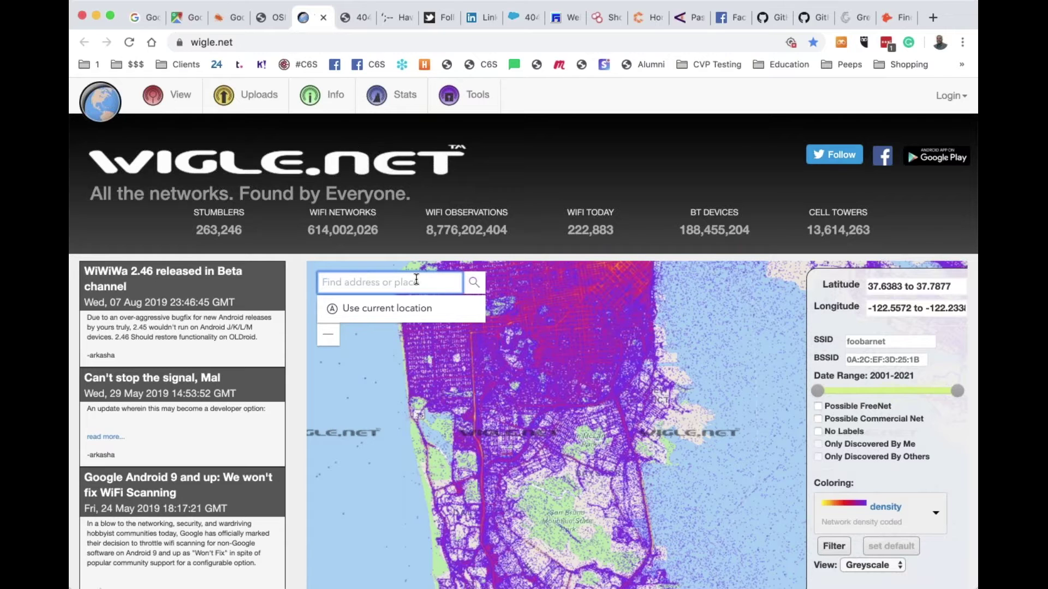
pyautogui.write('1600 pennsy')
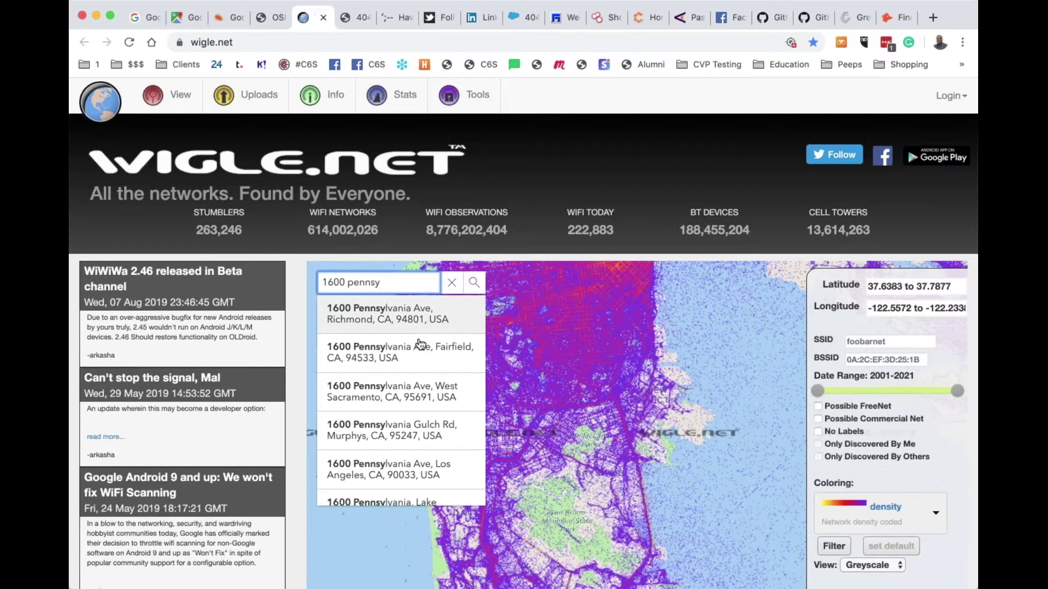
pyautogui.click(420, 364)
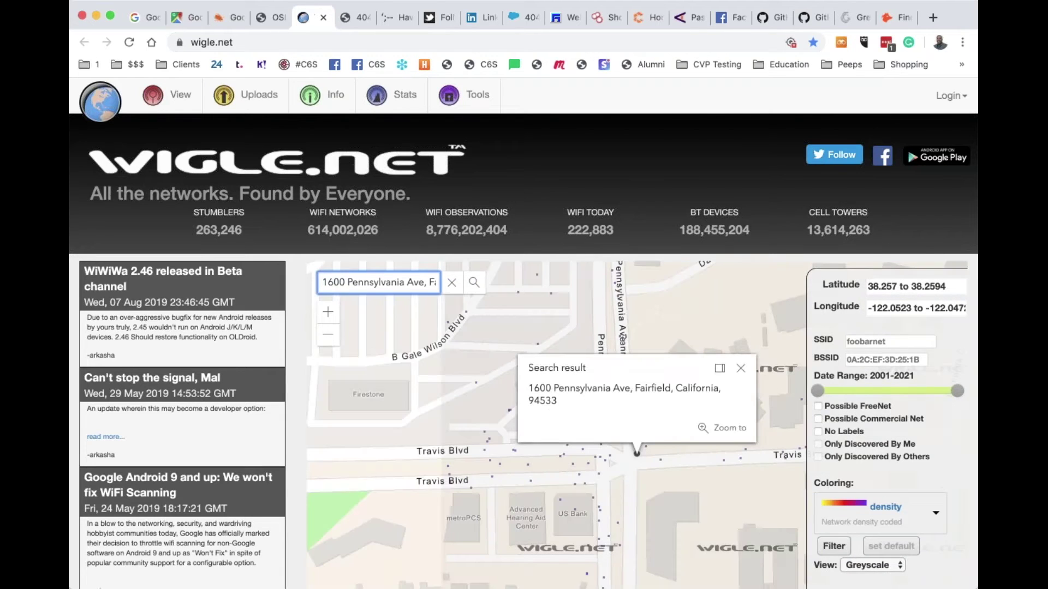
# Zoom in three levels and pan around the address to show nearby Wi-Fi network names
pyautogui.click(328, 313)
pyautogui.click(328, 312)
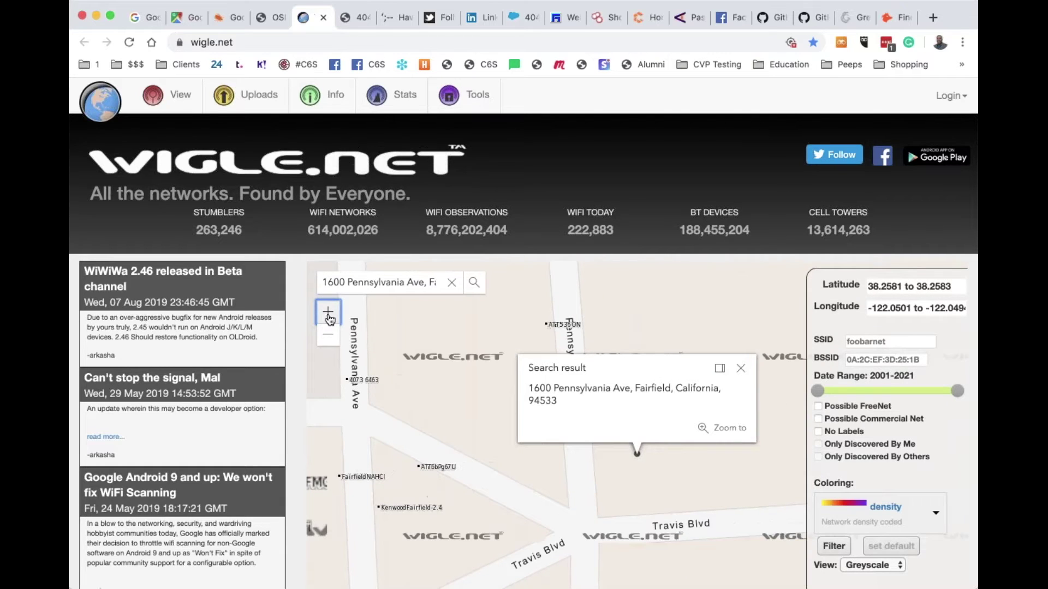
pyautogui.moveTo(471, 481); pyautogui.dragTo(716, 339)
pyautogui.moveTo(628, 390); pyautogui.dragTo(630, 332)
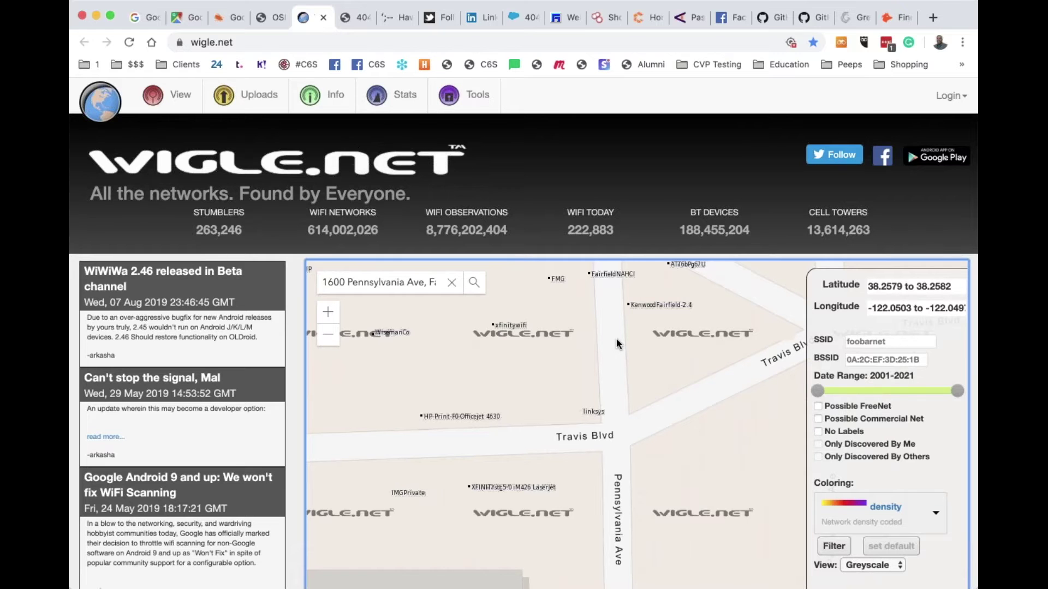
pyautogui.moveTo(548, 432); pyautogui.dragTo(608, 311)
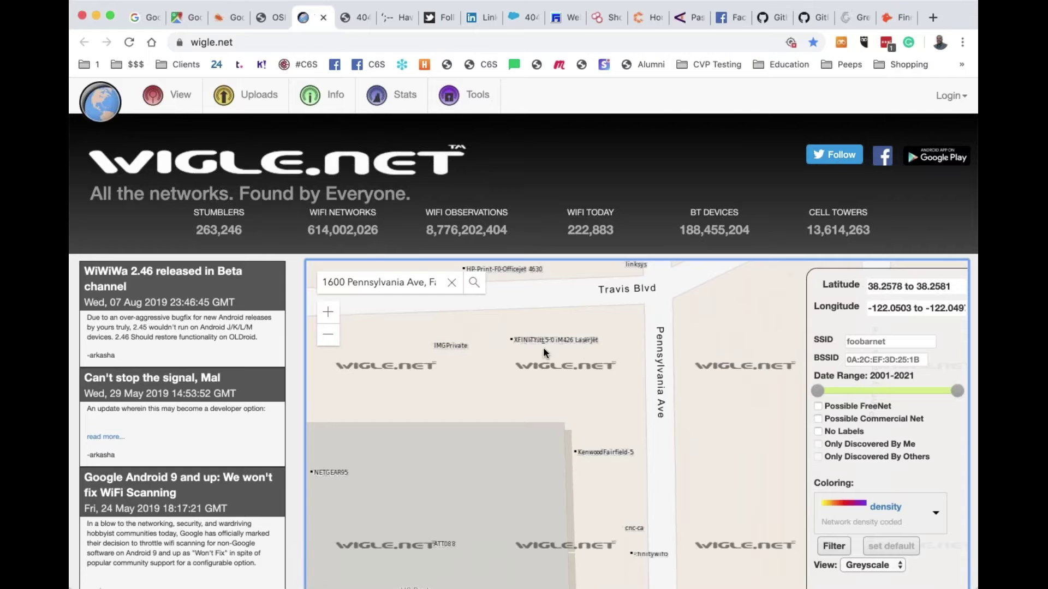
pyautogui.click(327, 312)
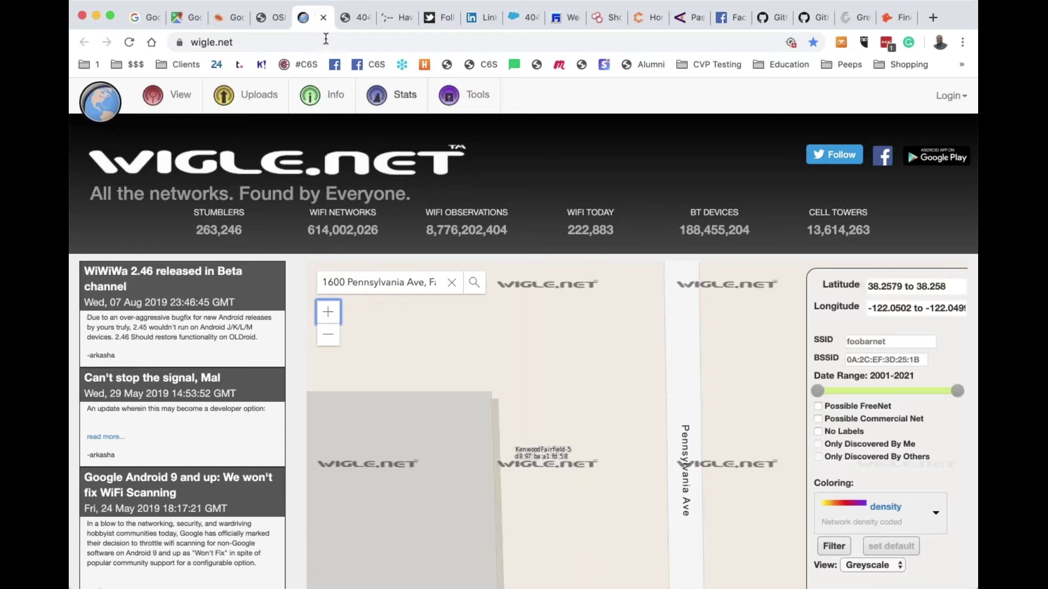
# Close the WiGLE and Not Found tabs and switch to OSINT Framework
pyautogui.click(323, 18)
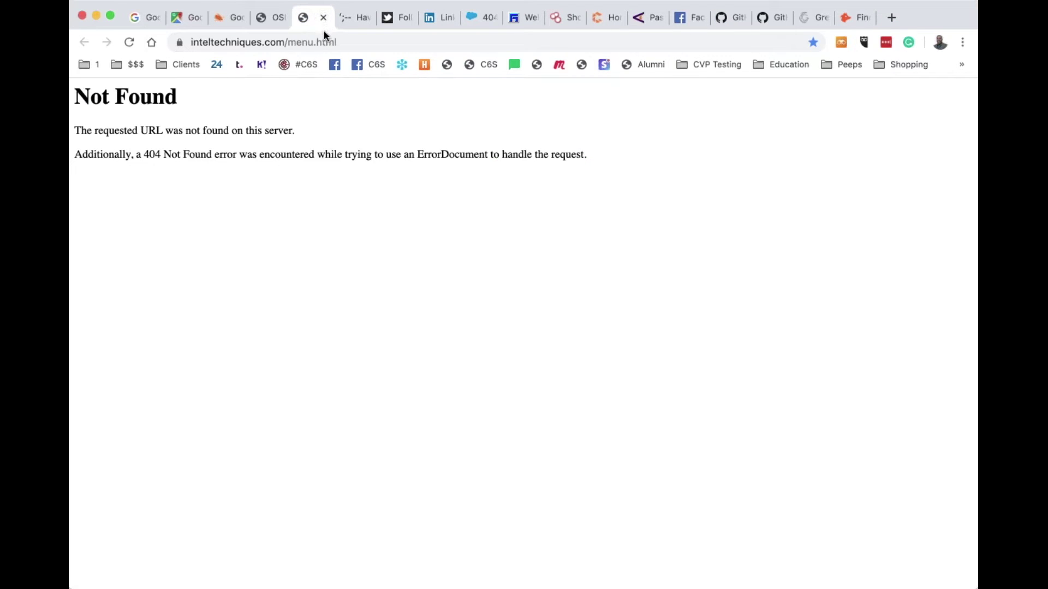
pyautogui.click(323, 18)
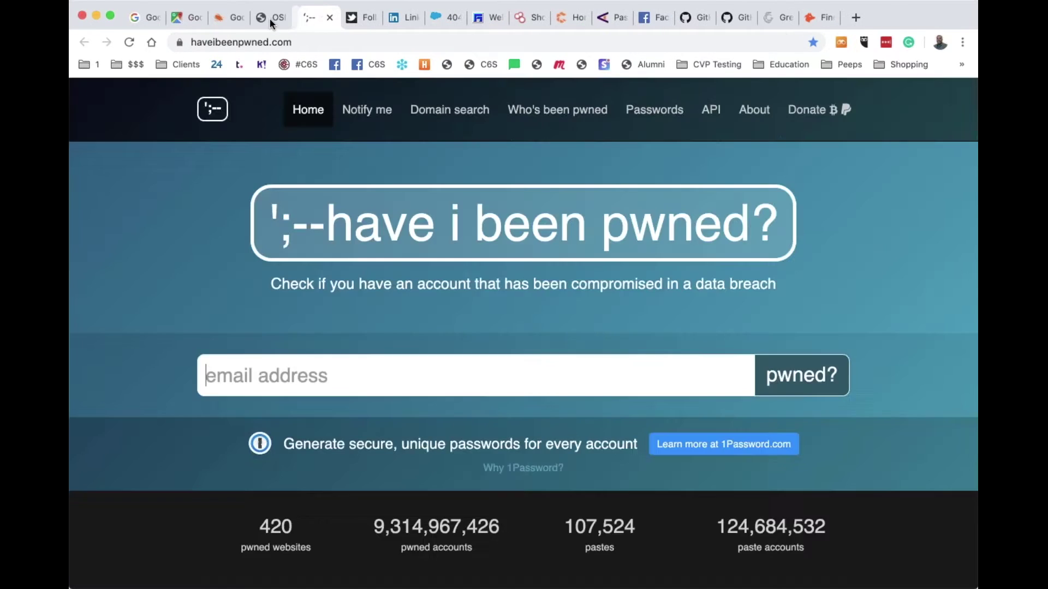
pyautogui.click(269, 19)
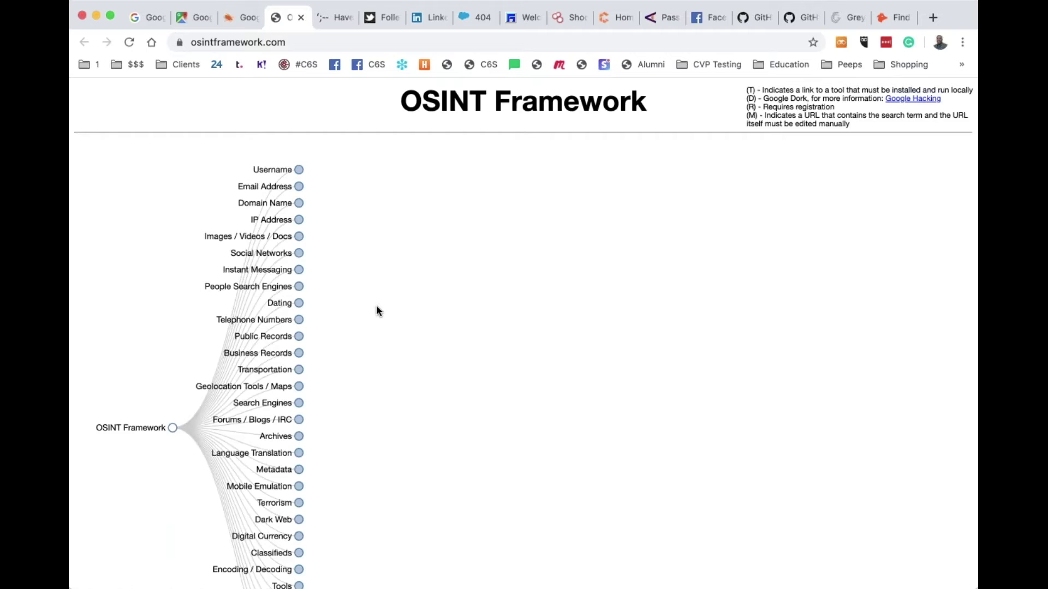
pyautogui.scroll(-6, 376, 310)
pyautogui.scroll(6, 377, 310)
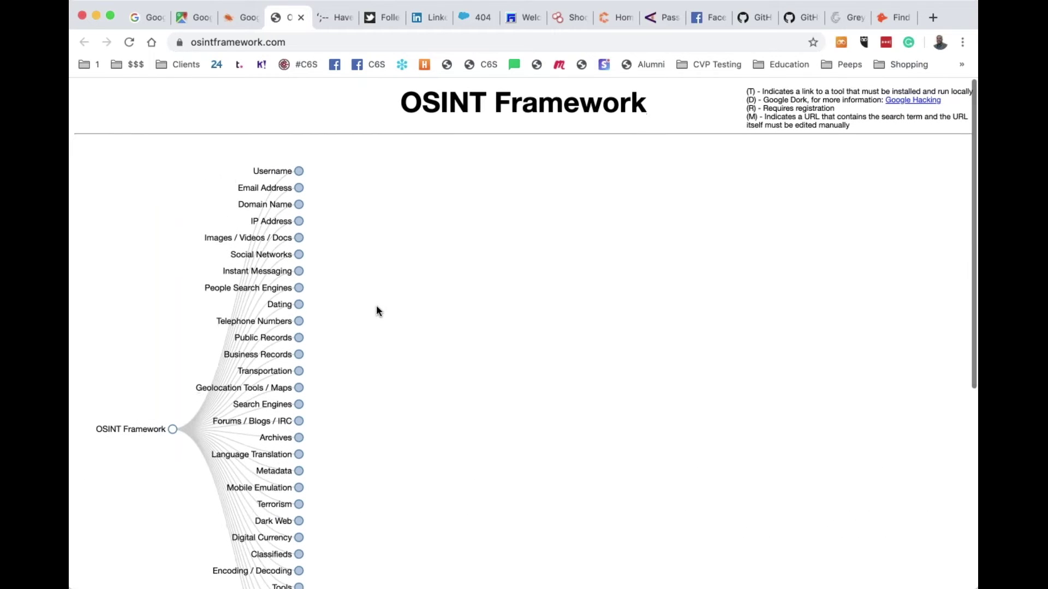
# Open Email Address > Spam Reputation Lists > DNS Blackhole Lists in OSINT Framework
pyautogui.click(298, 188)
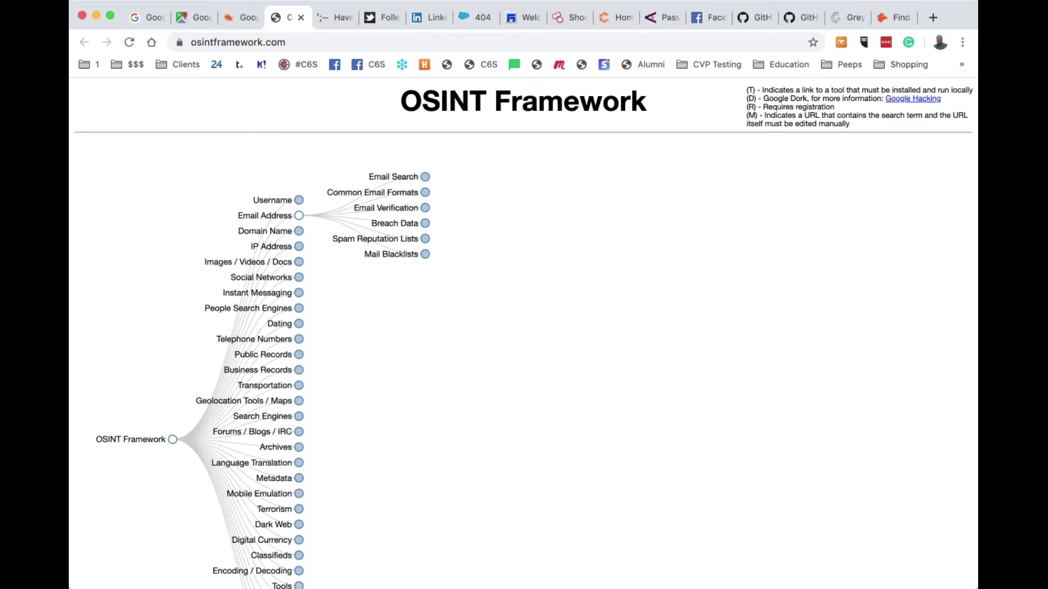
pyautogui.click(406, 243)
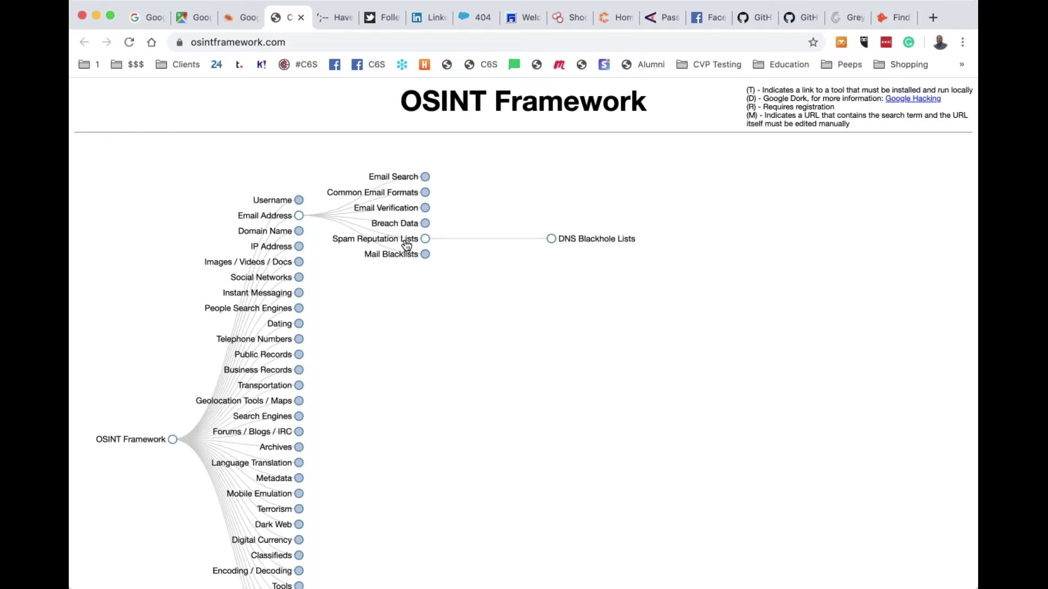
pyautogui.click(592, 241)
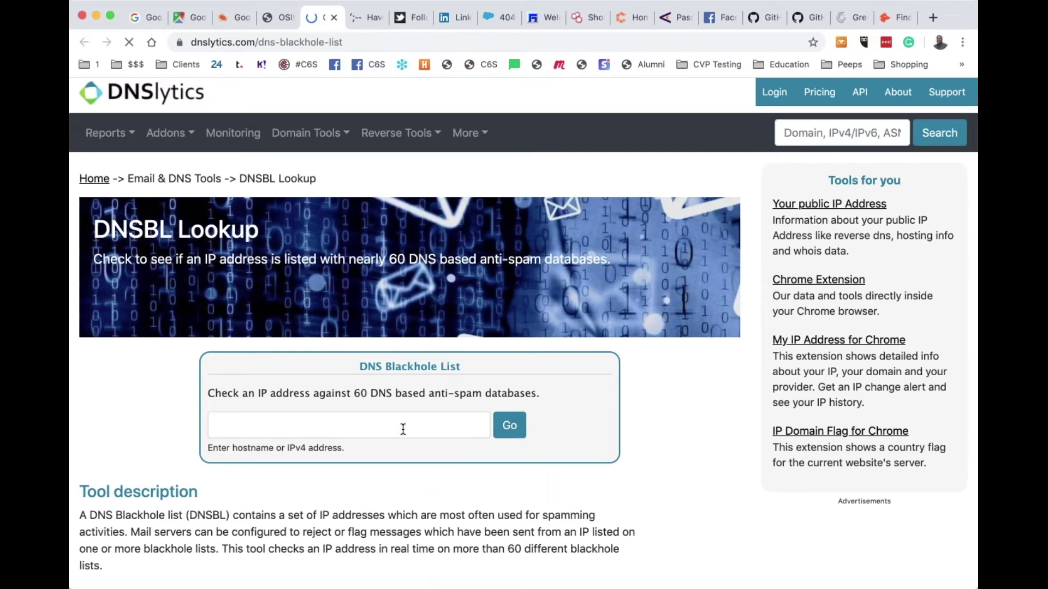
# Close the DNSlytics and OSINT Framework tabs and open Have I Been Pwned's Notify me form
pyautogui.click(402, 430)
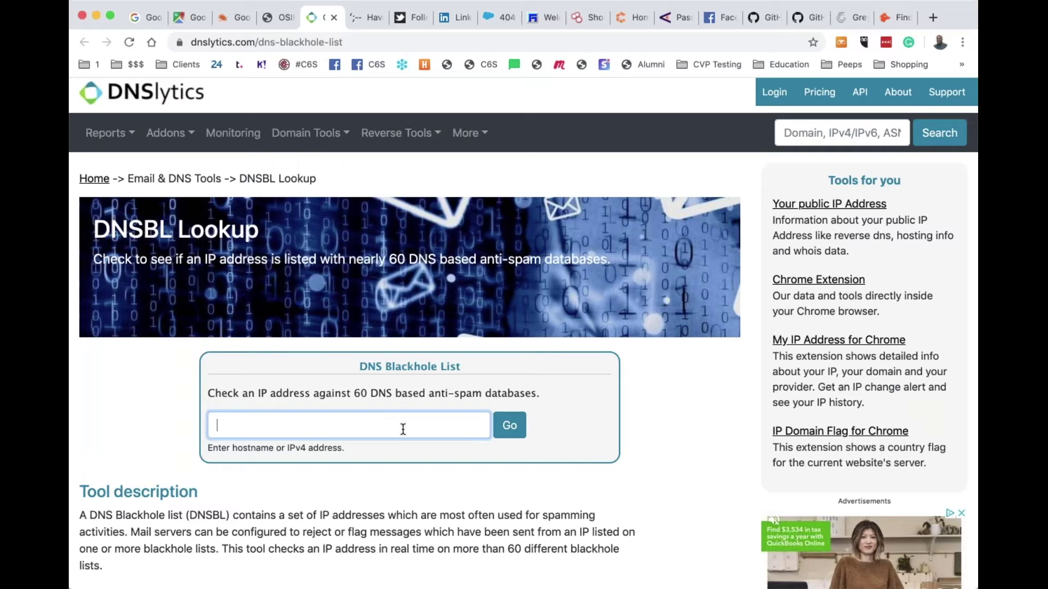
pyautogui.click(334, 18)
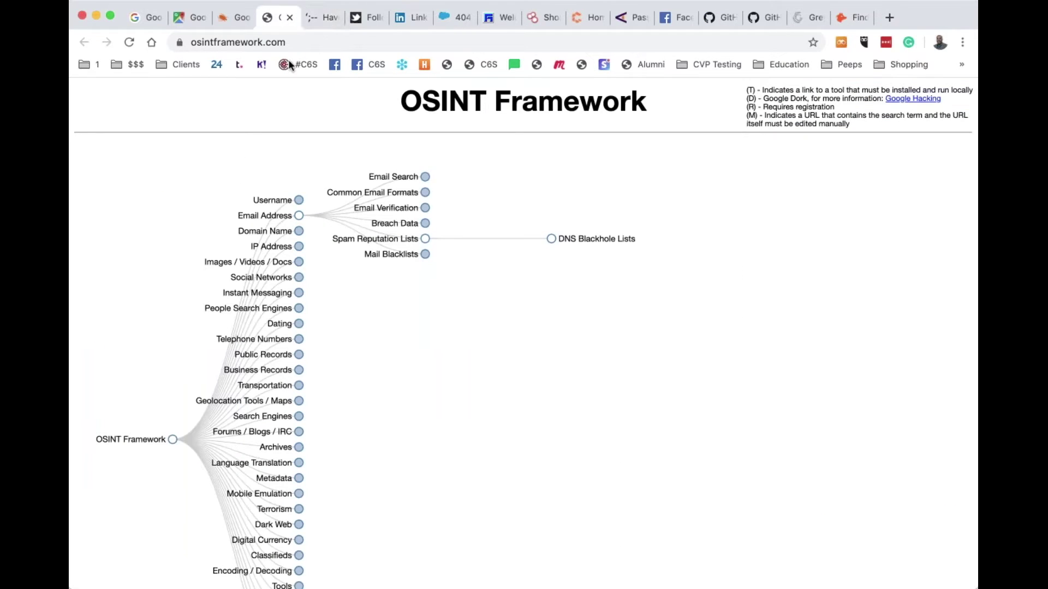
pyautogui.click(289, 19)
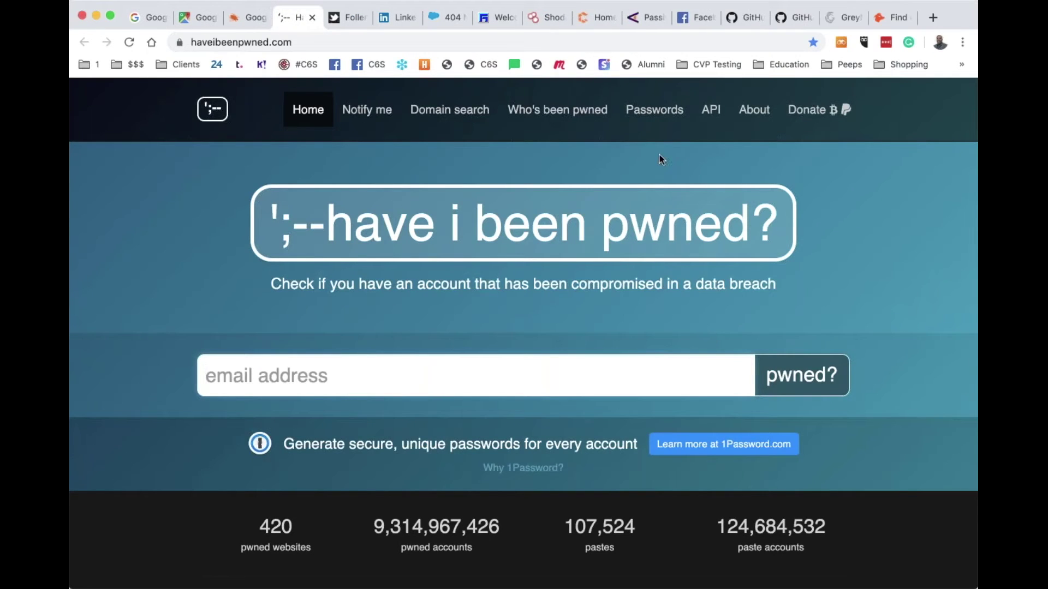
pyautogui.click(385, 117)
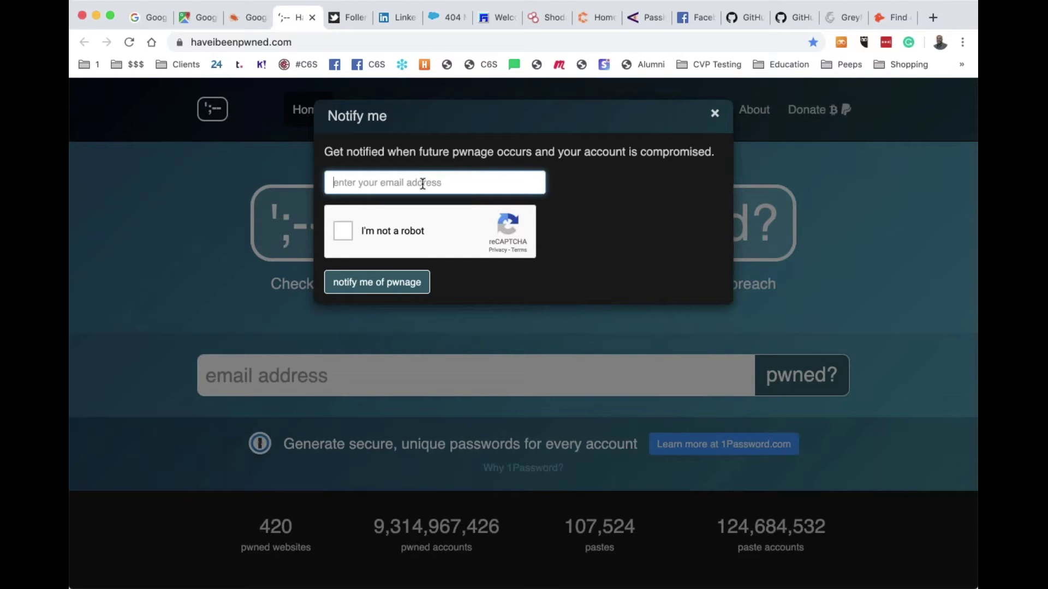
# Dismiss Notify me, go to Have I Been Pwned's Domain search page, and focus the Domain name field
pyautogui.click(714, 116)
pyautogui.moveTo(712, 114)
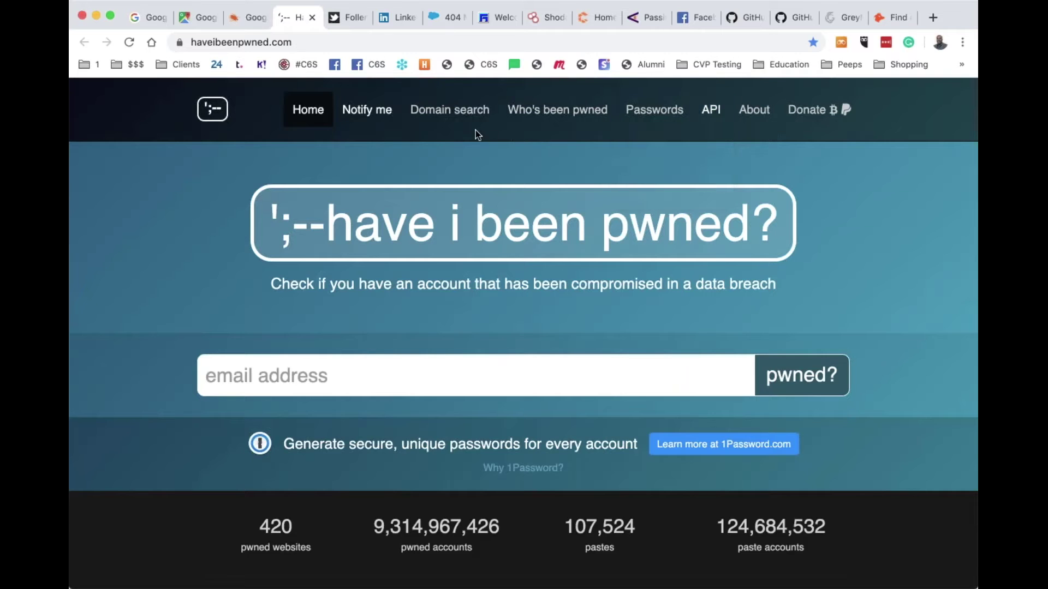
pyautogui.click(458, 116)
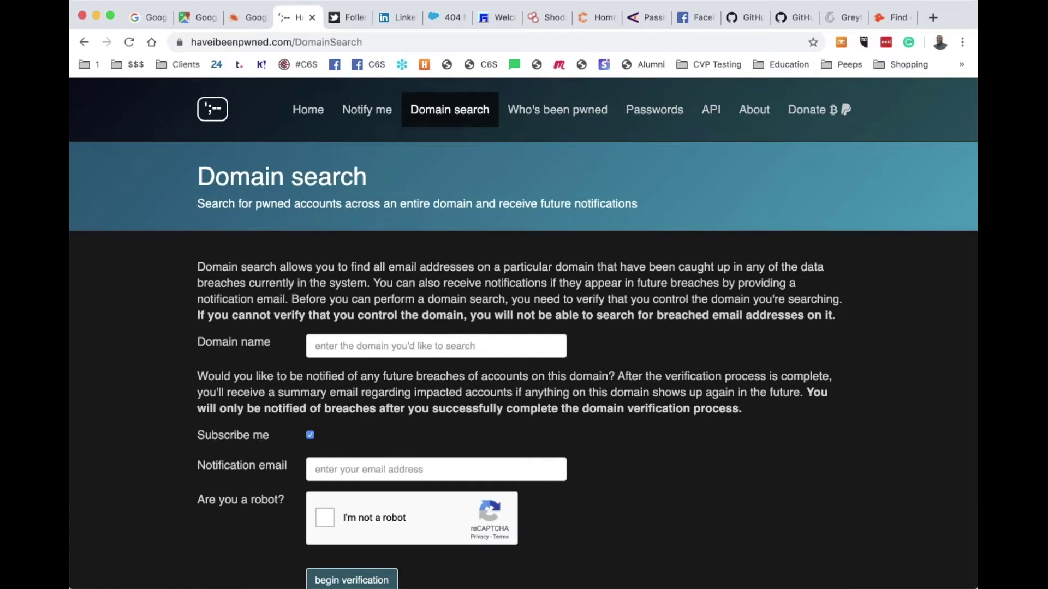
pyautogui.scroll(-5, 467, 278)
pyautogui.scroll(5, 467, 277)
pyautogui.scroll(-3, 468, 278)
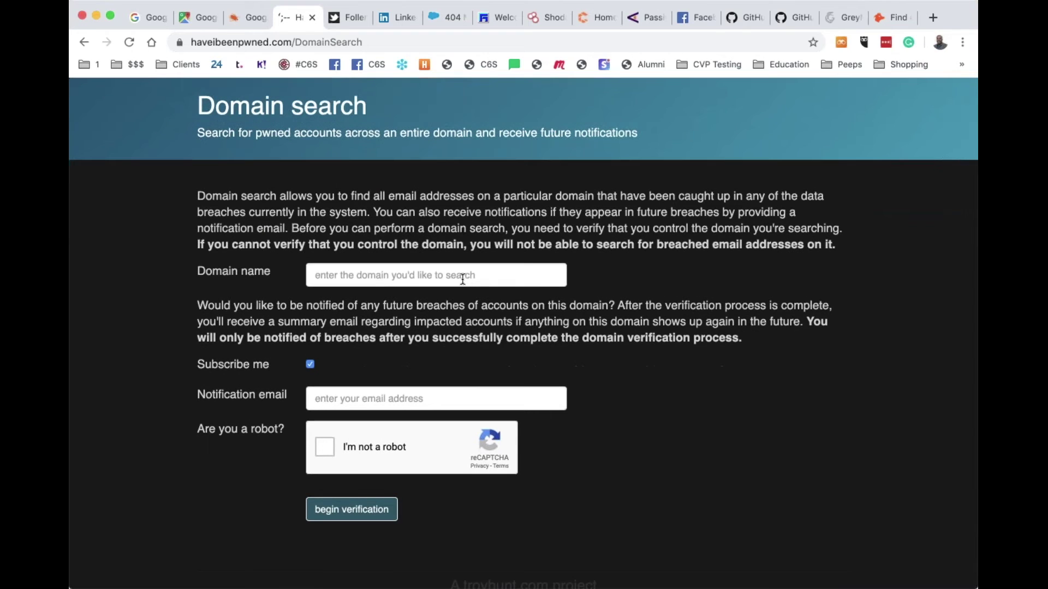
pyautogui.click(463, 278)
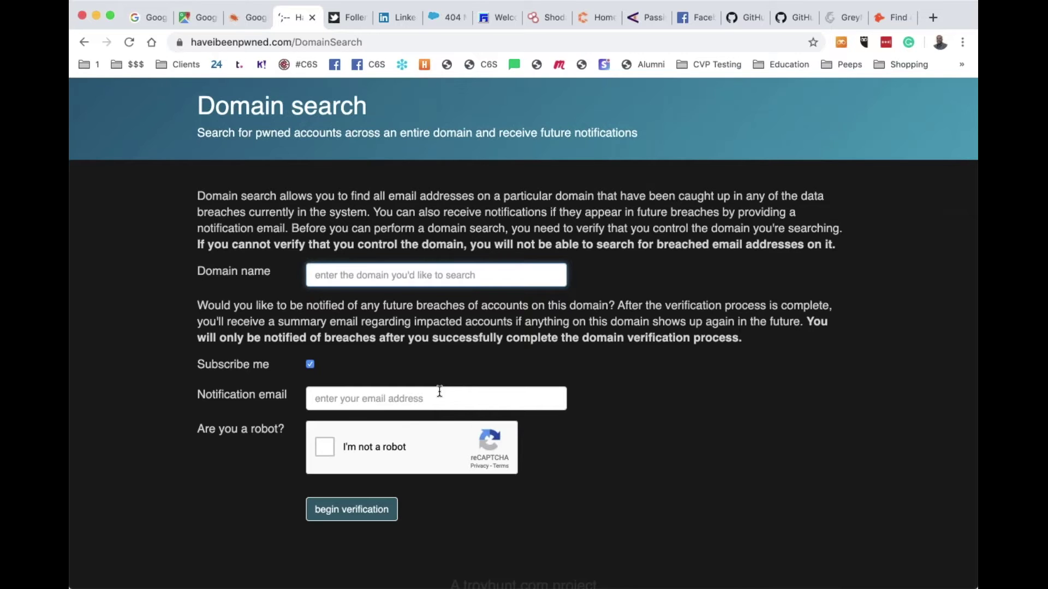
pyautogui.scroll(3, 439, 392)
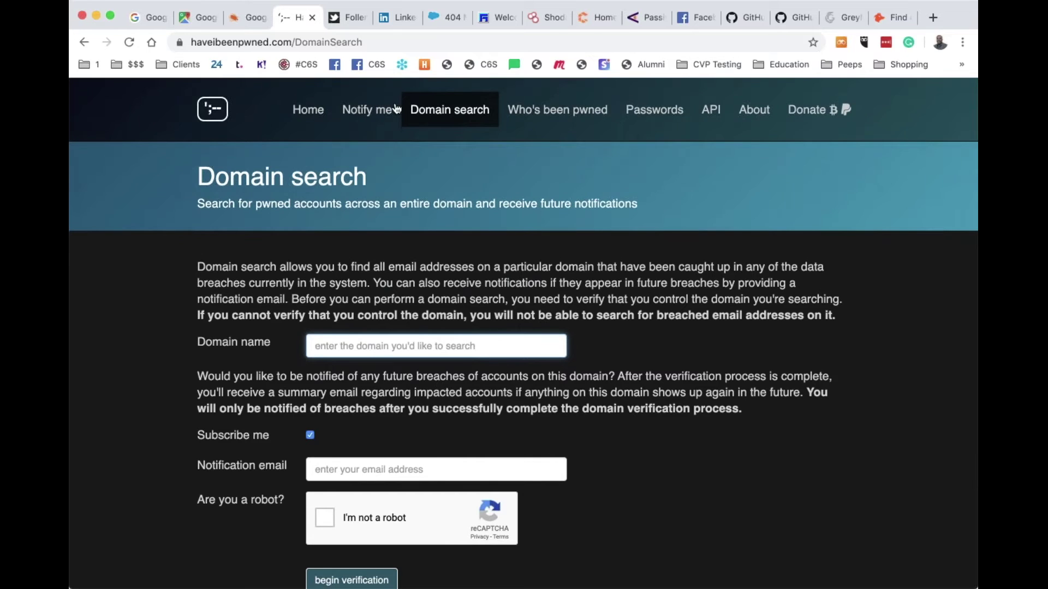
# Close the Have I Been Pwned tab and run a Foller.me analysis on the target's Twitter handle
pyautogui.click(312, 19)
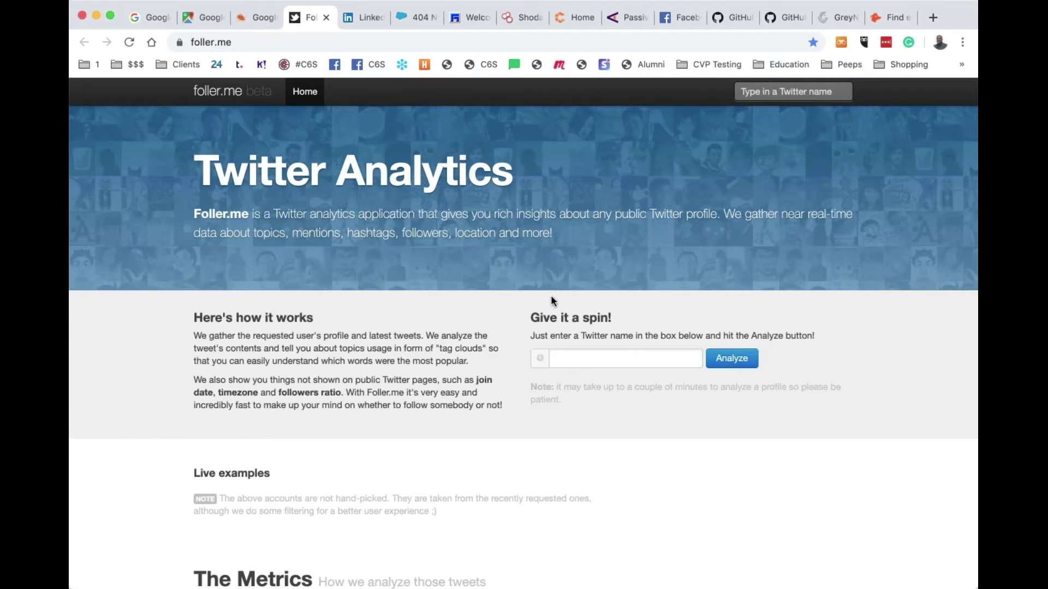
pyautogui.click(628, 363)
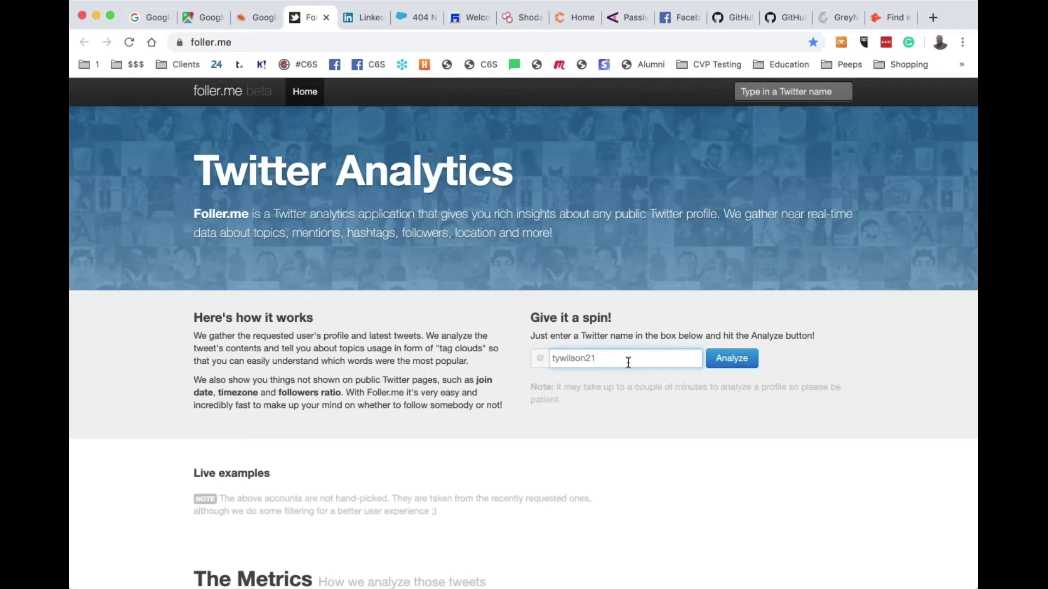
pyautogui.click(748, 362)
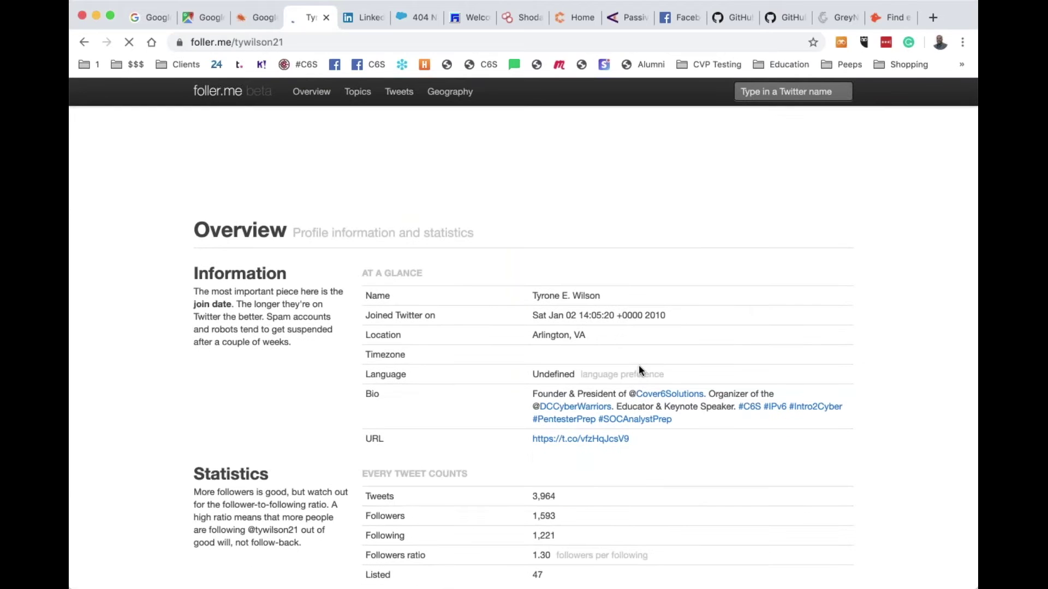
pyautogui.scroll(3, 638, 365)
pyautogui.scroll(-3, 638, 364)
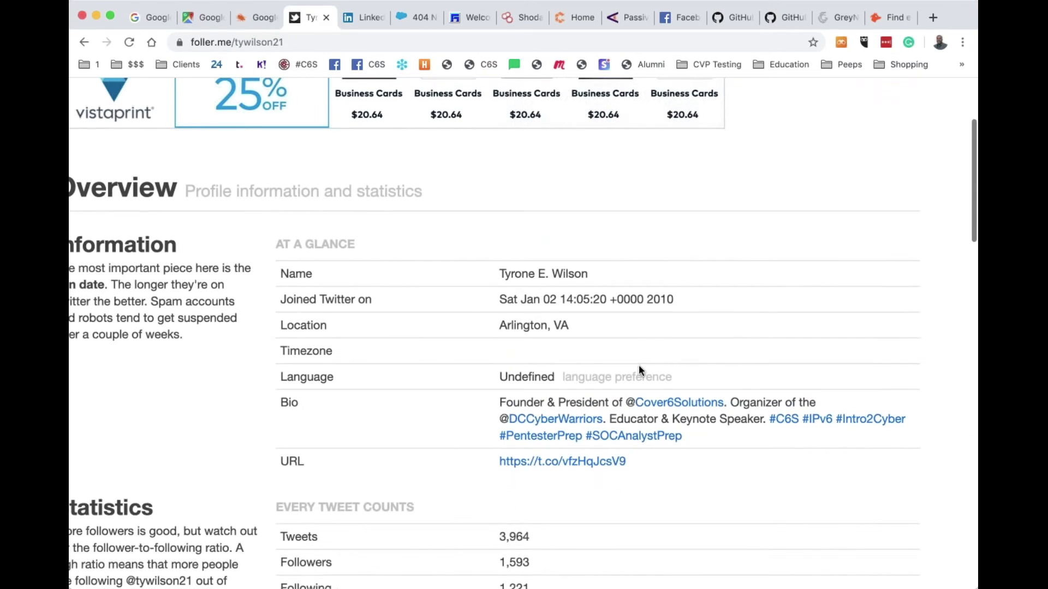
pyautogui.scroll(-3, 640, 368)
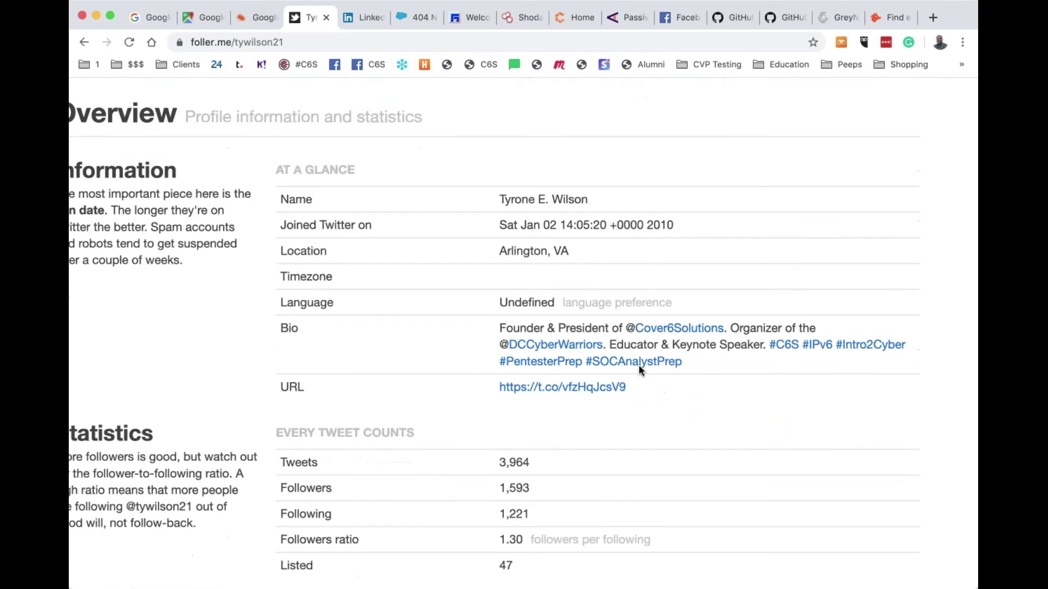
pyautogui.scroll(-5, 639, 370)
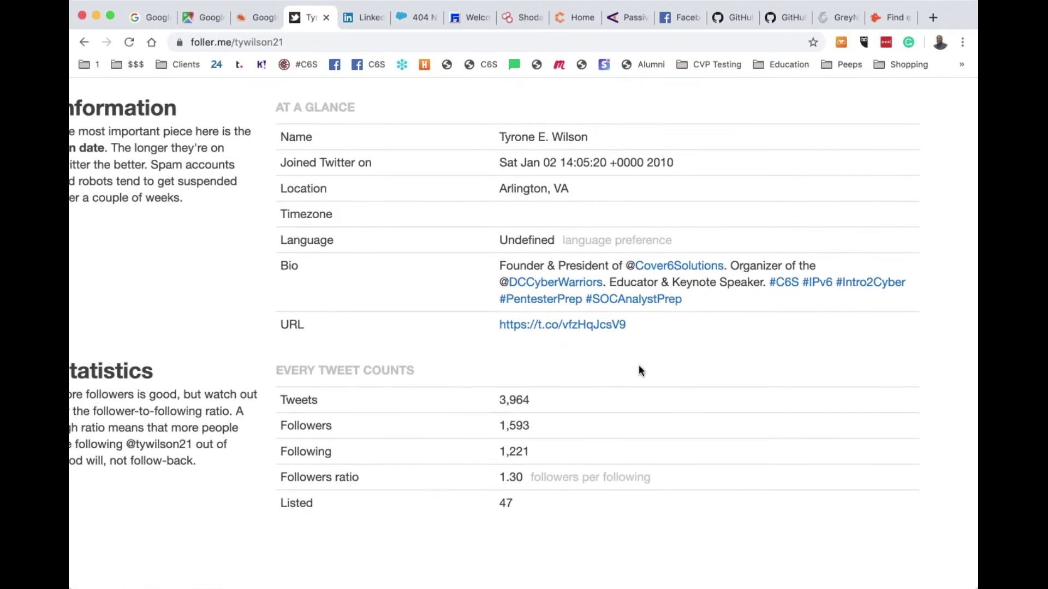
pyautogui.scroll(-1, 639, 365)
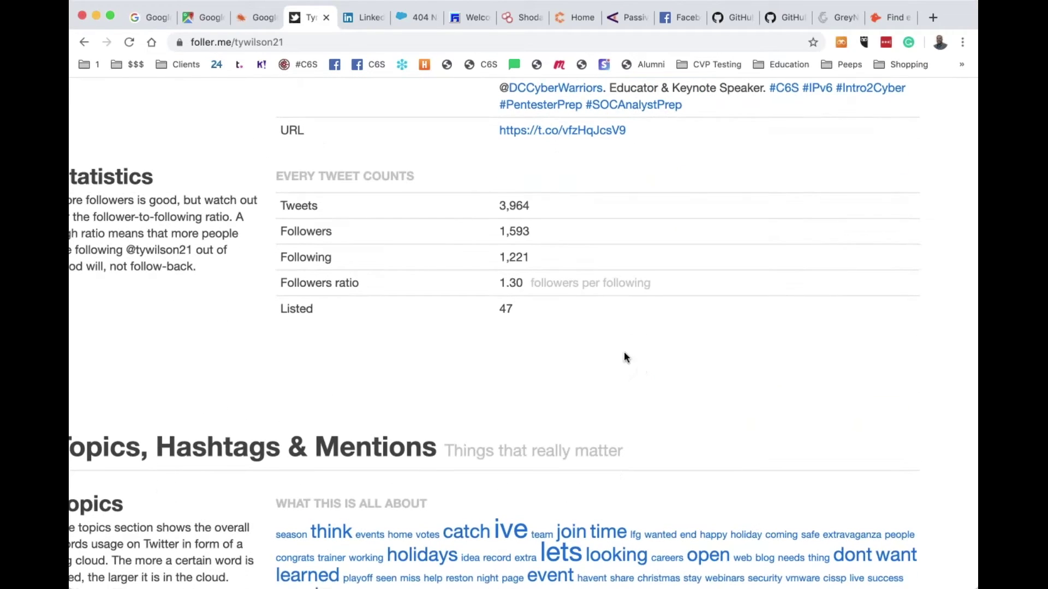
pyautogui.scroll(-8, 518, 224)
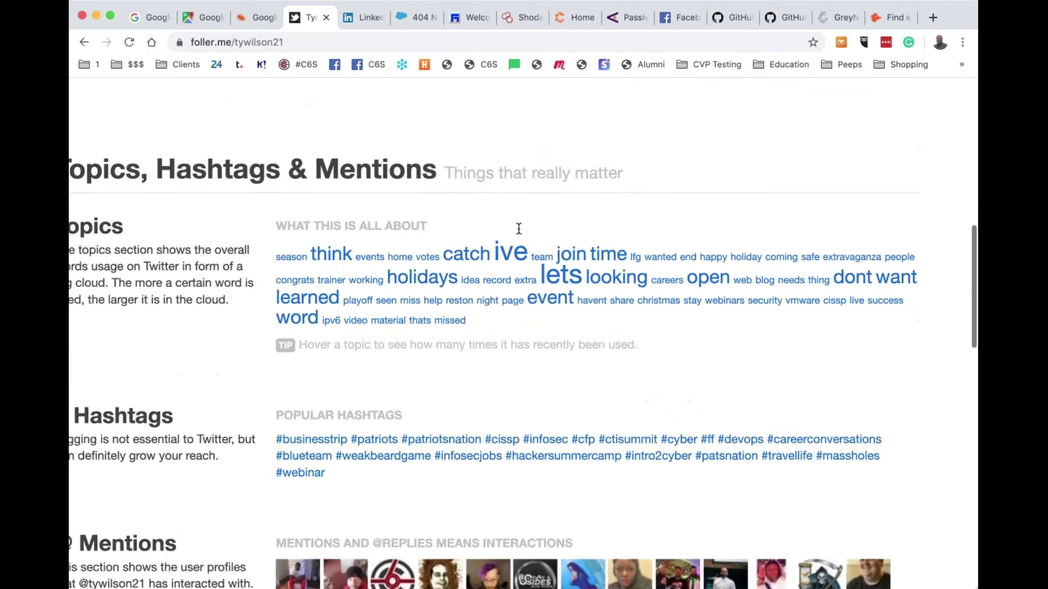
pyautogui.hscroll(2, 522, 355)
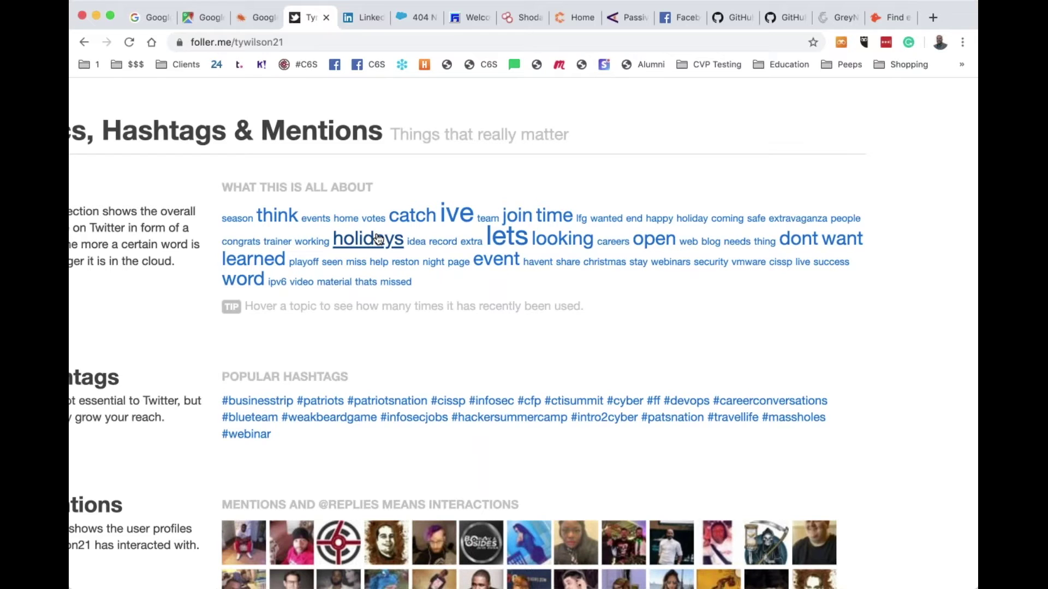
pyautogui.scroll(-5, 374, 239)
pyautogui.moveTo(320, 217)
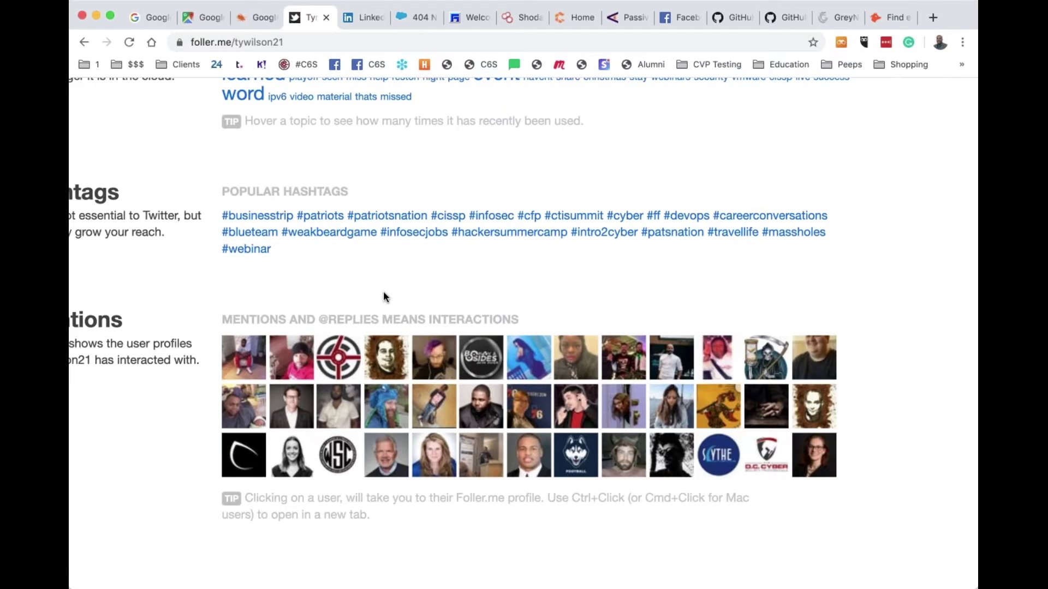
pyautogui.scroll(-4, 384, 297)
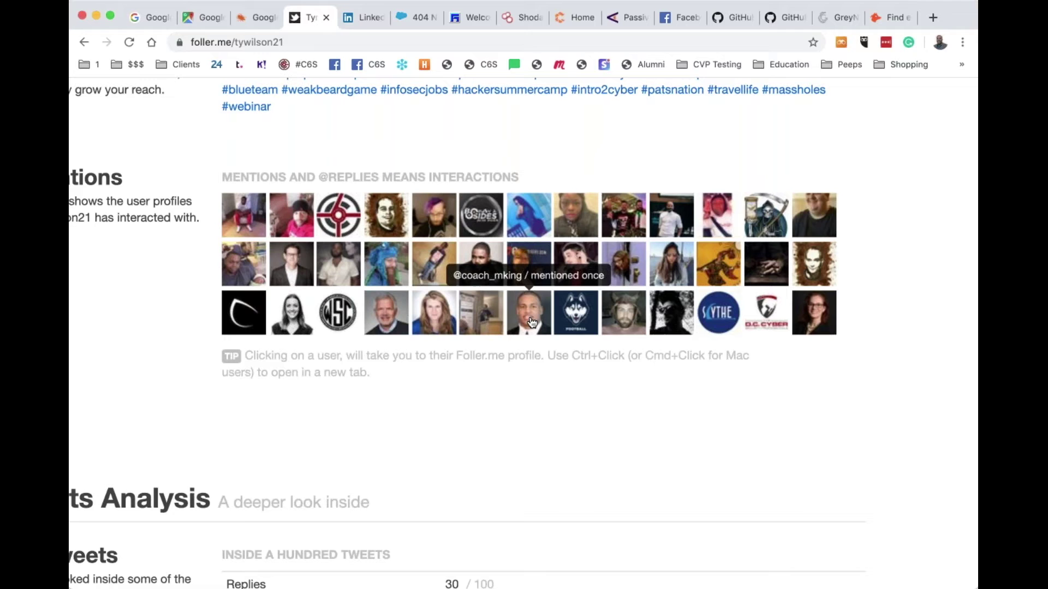
pyautogui.scroll(-5, 532, 322)
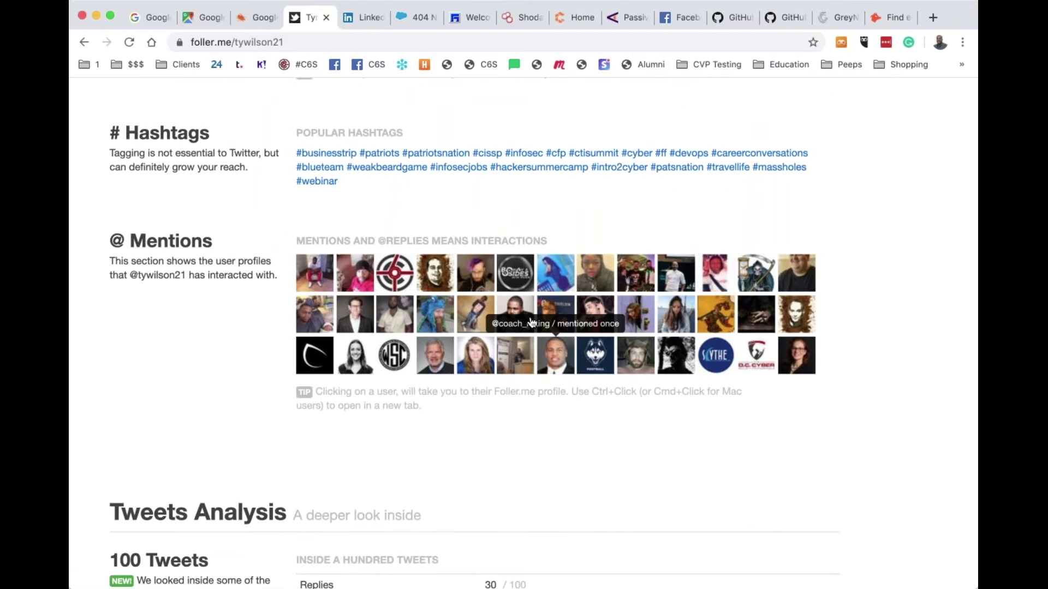
pyautogui.scroll(-5, 532, 322)
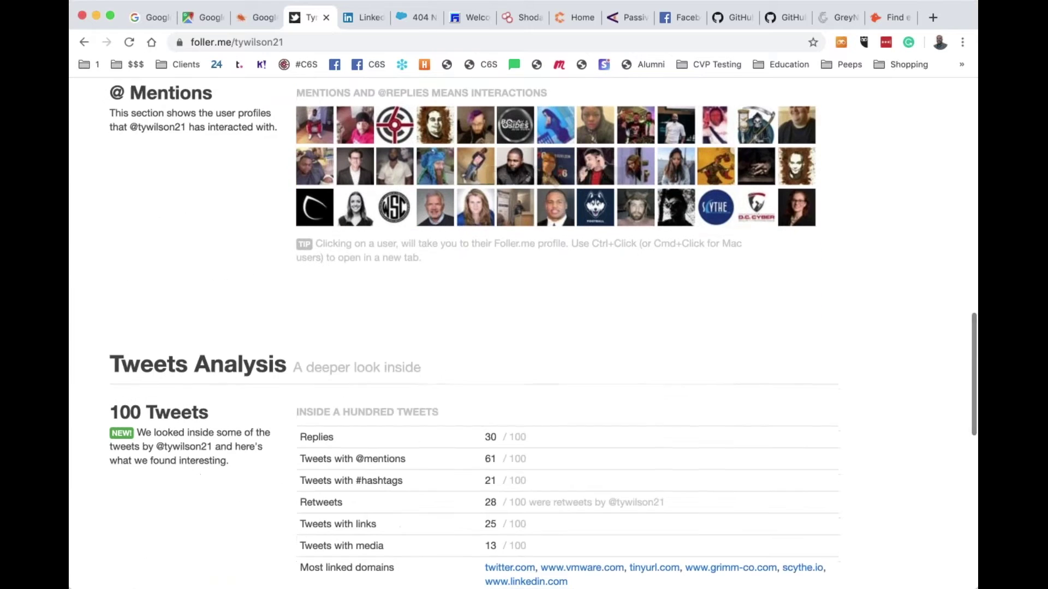
pyautogui.scroll(-4, 532, 322)
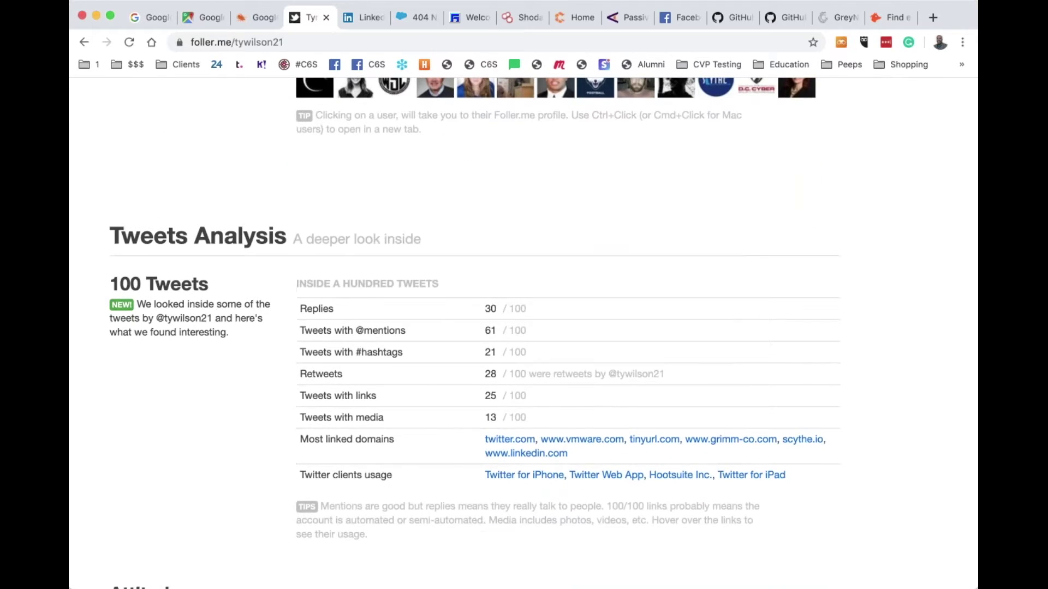
pyautogui.scroll(-5, 529, 311)
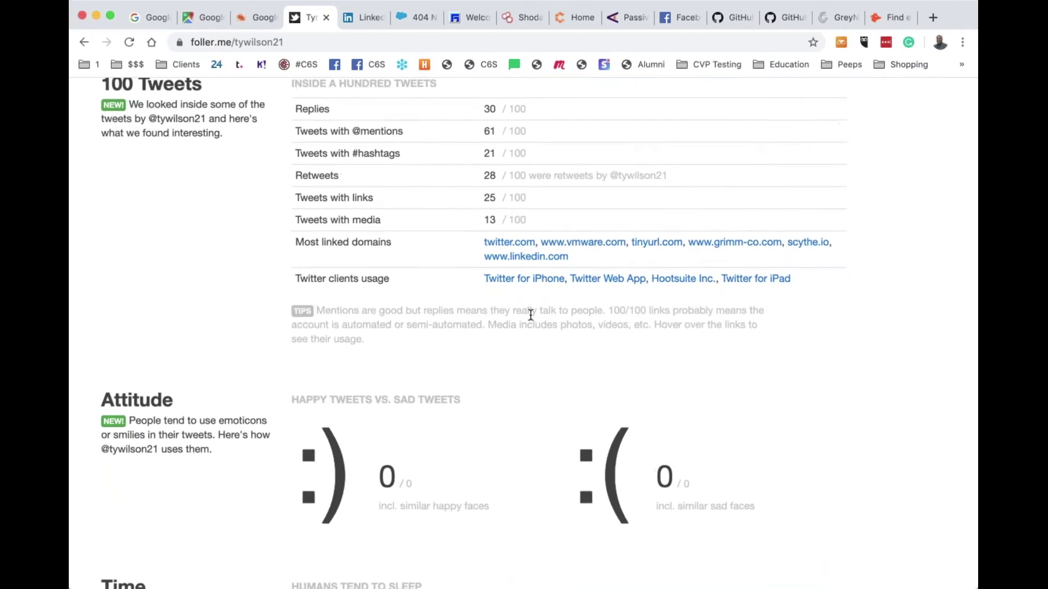
pyautogui.scroll(5, 531, 315)
pyautogui.scroll(-4, 532, 311)
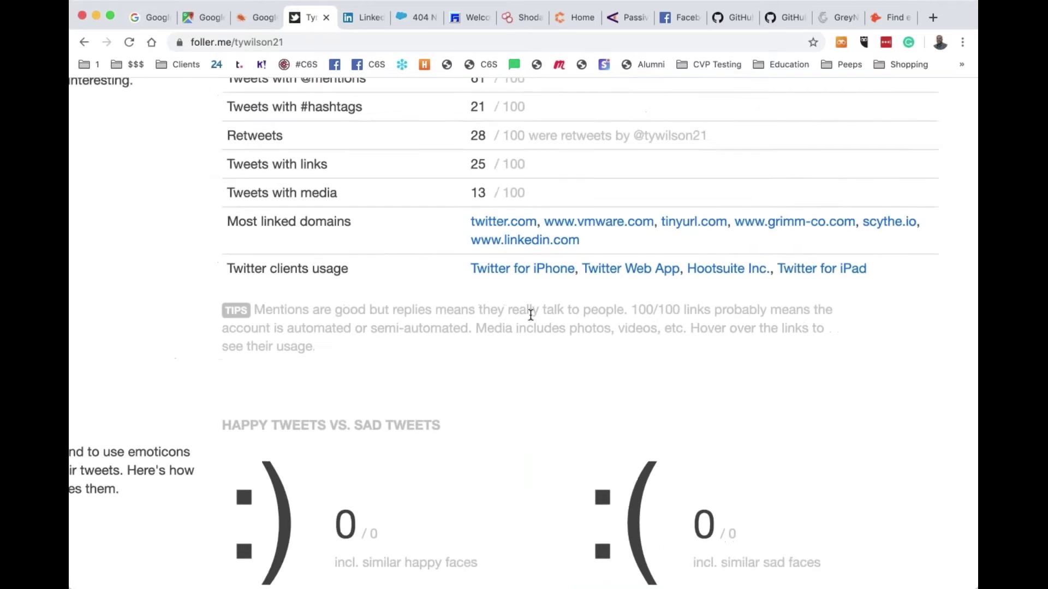
pyautogui.moveTo(555, 272)
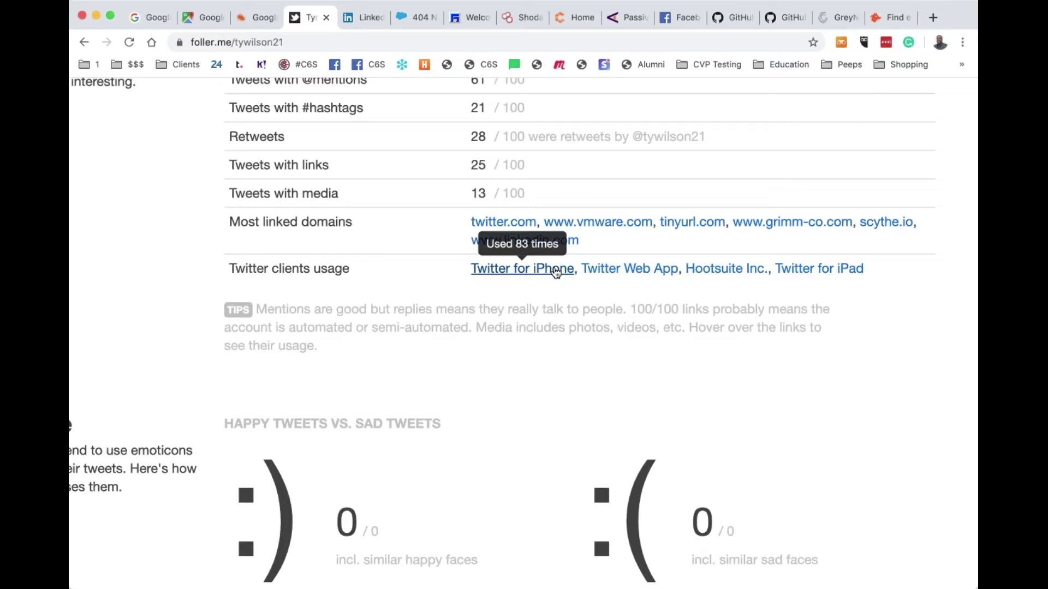
pyautogui.moveTo(638, 272)
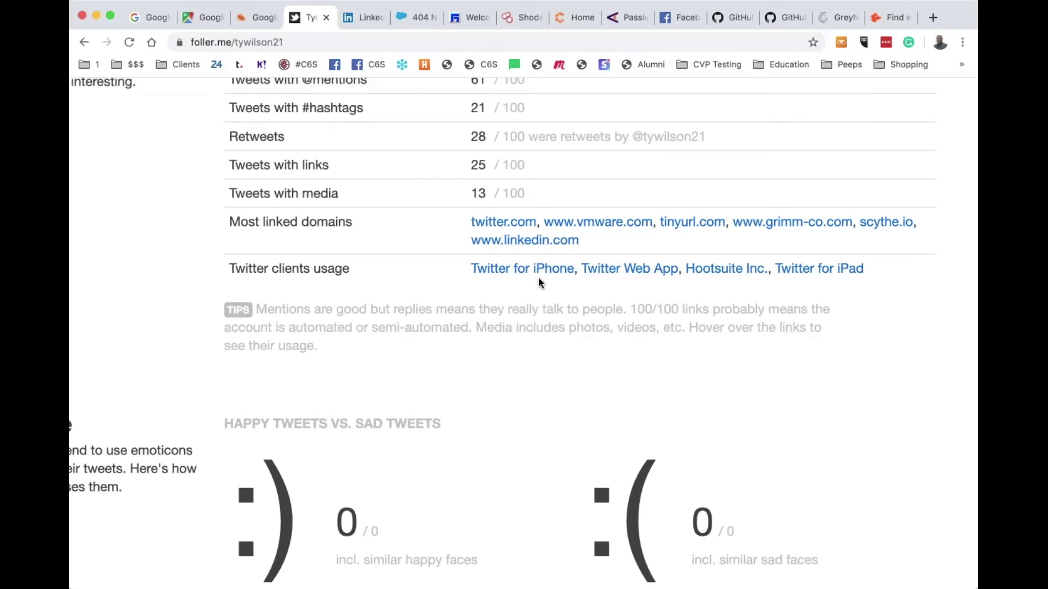
pyautogui.hscroll(2, 539, 281)
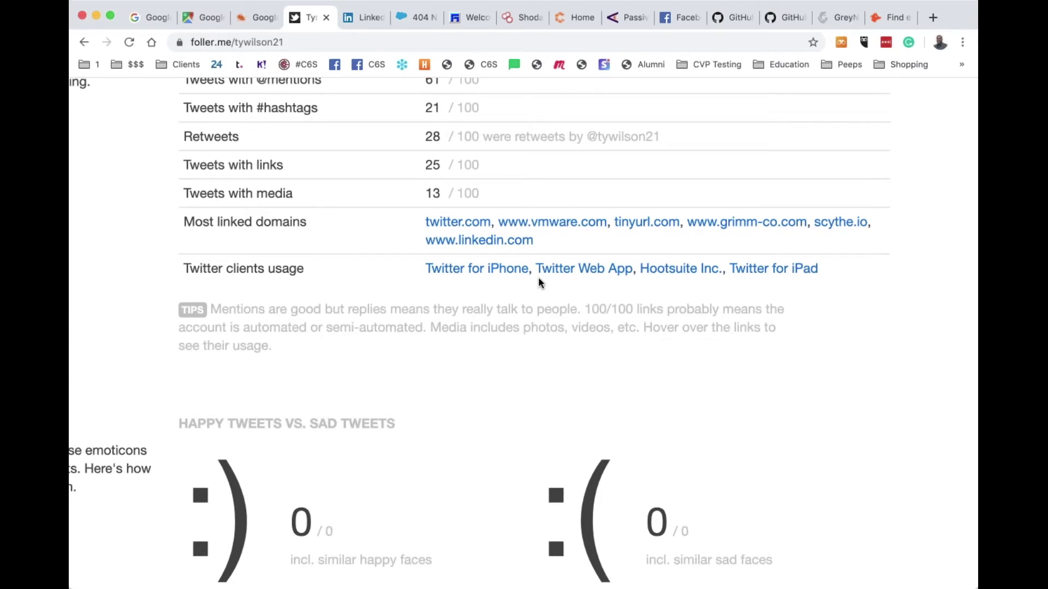
pyautogui.scroll(-5, 538, 277)
pyautogui.scroll(-3, 523, 333)
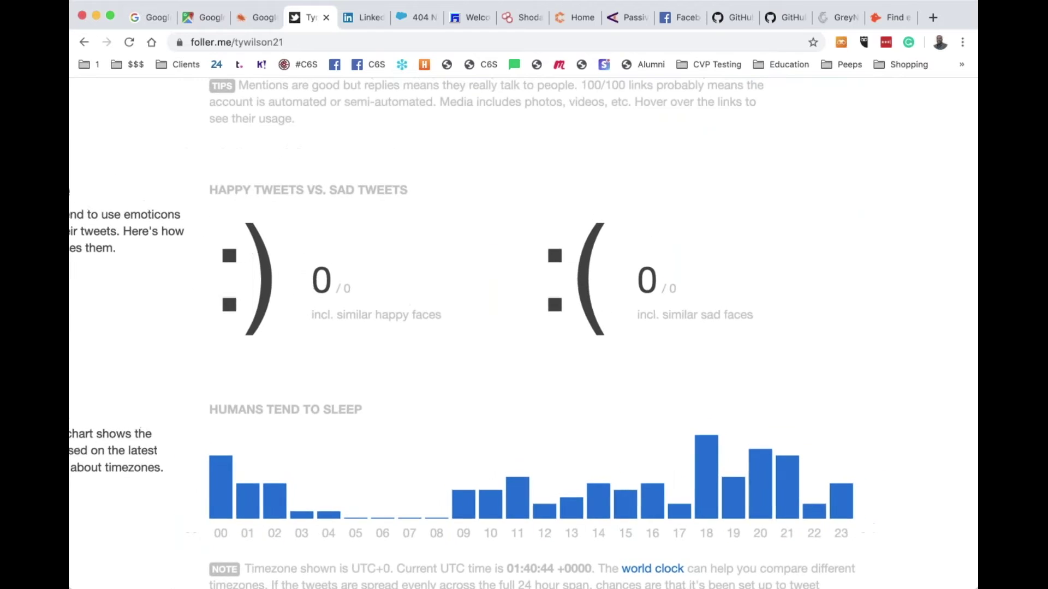
pyautogui.hscroll(-2, 325, 350)
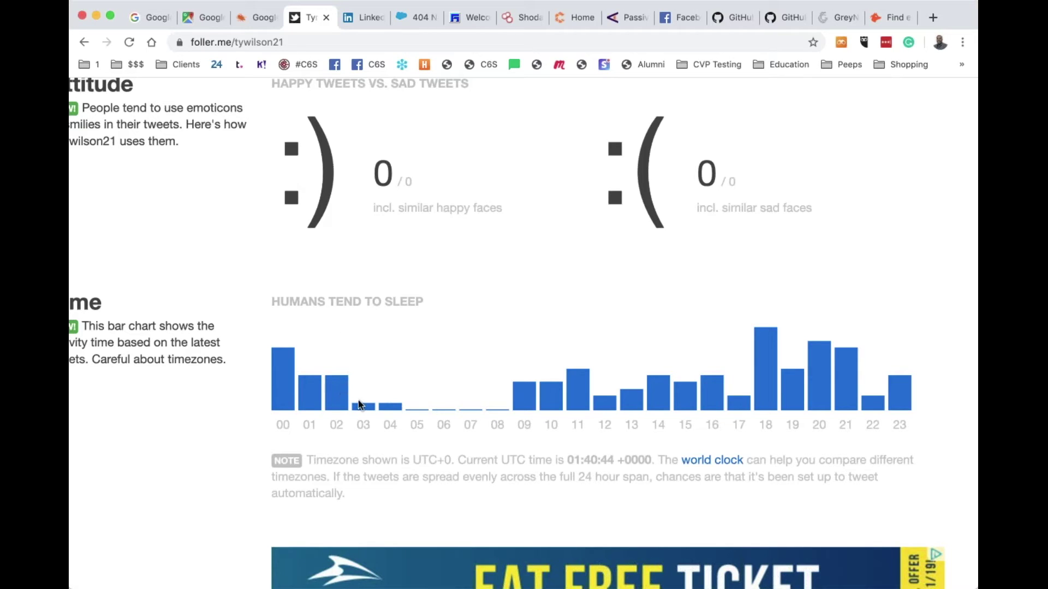
pyautogui.moveTo(320, 396)
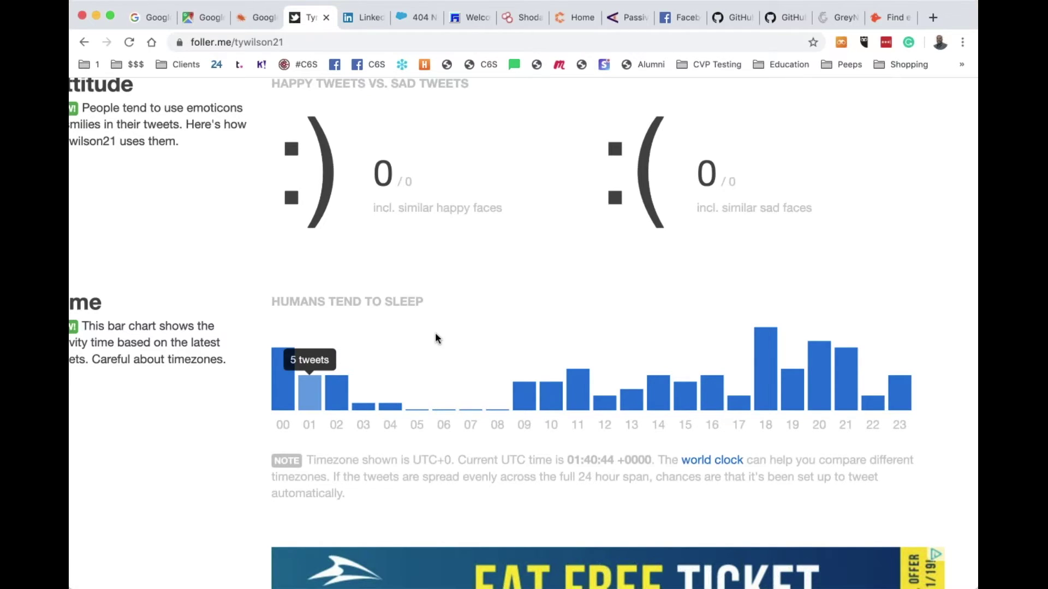
pyautogui.scroll(-3, 450, 338)
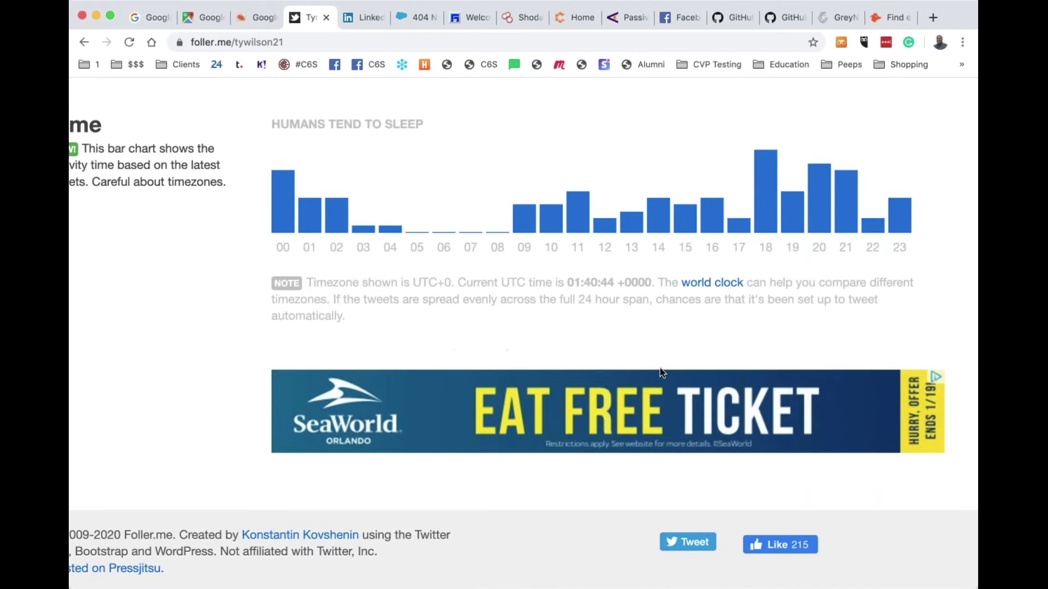
pyautogui.scroll(2, 660, 369)
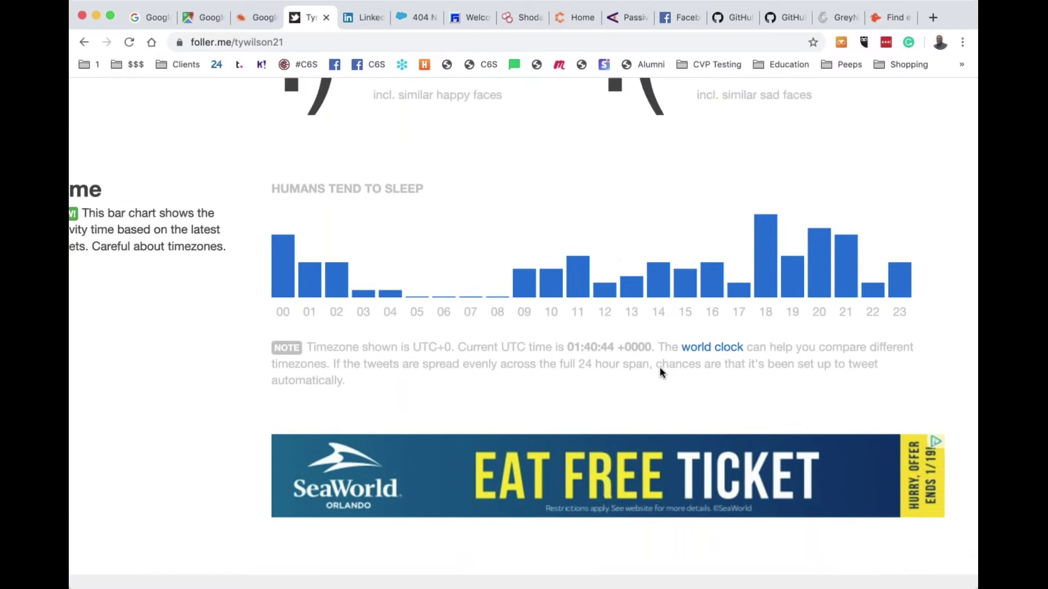
pyautogui.scroll(4, 659, 367)
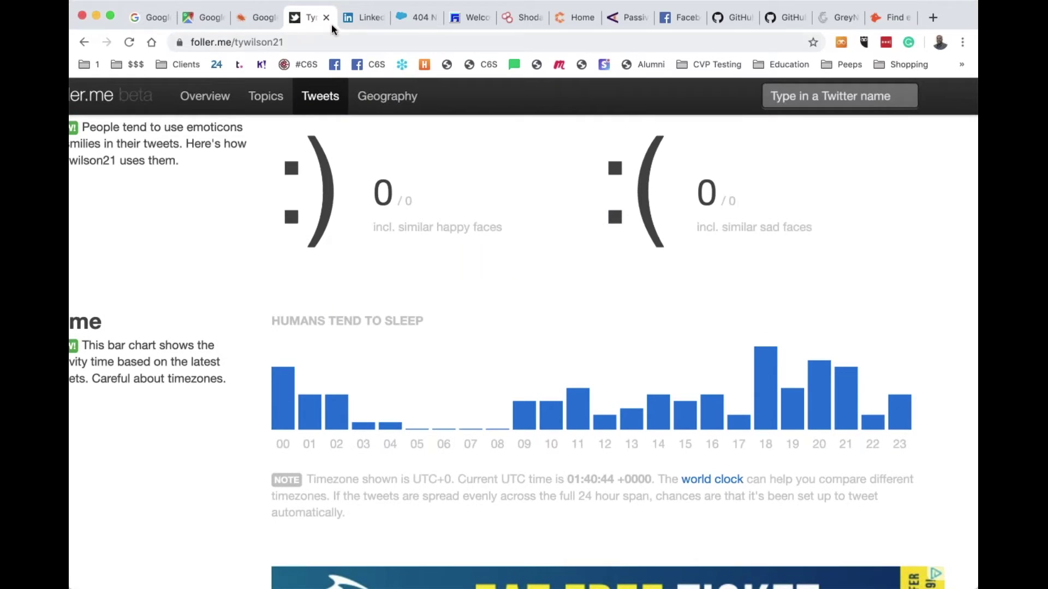
# Close the Foller.me, LinkedIn and both data.com tabs, returning to the Google home page
pyautogui.click(327, 20)
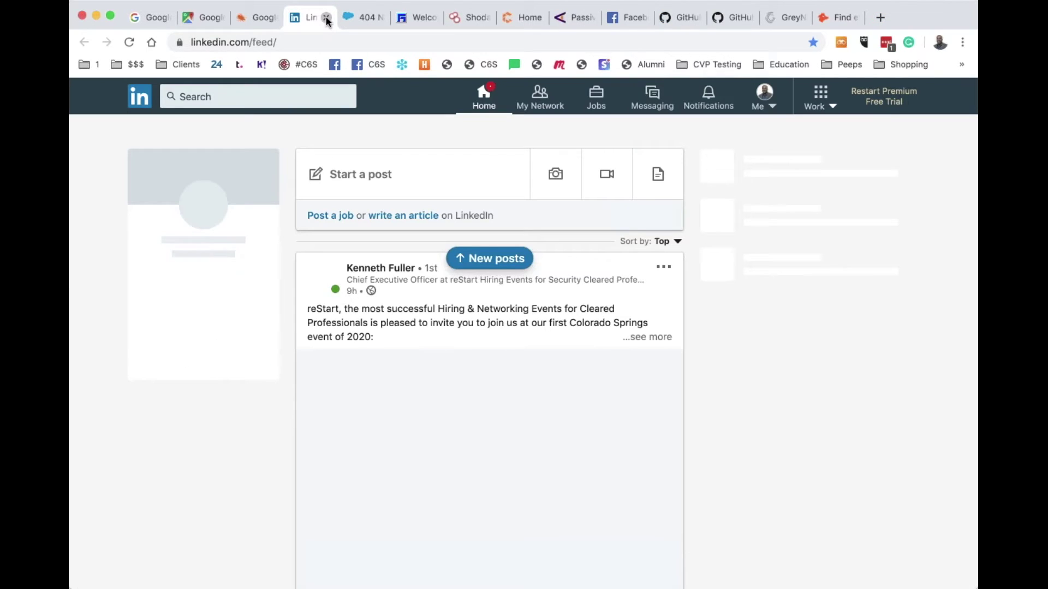
pyautogui.click(327, 21)
pyautogui.click(326, 21)
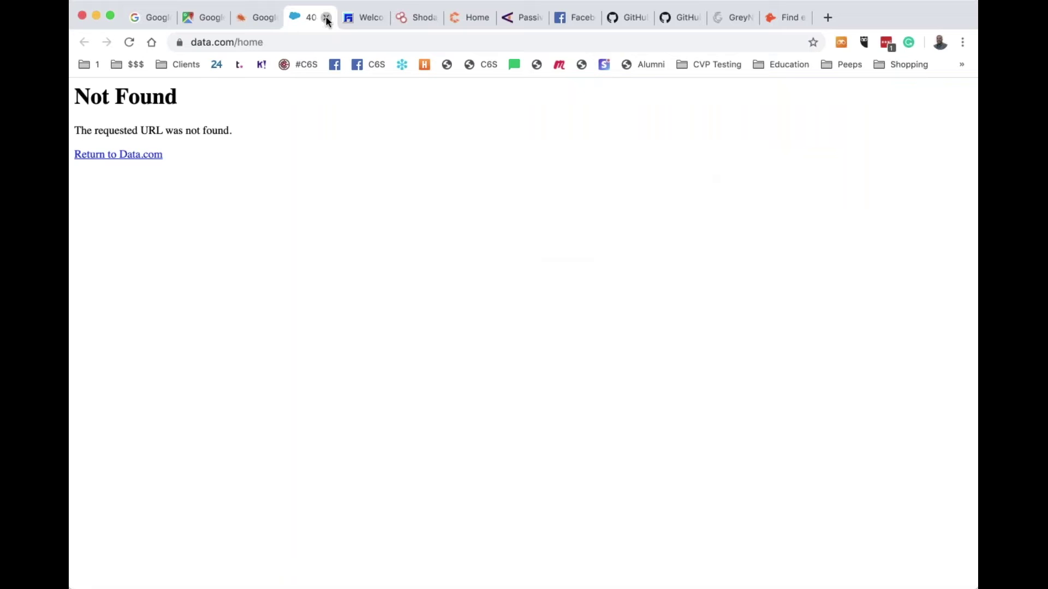
pyautogui.click(327, 21)
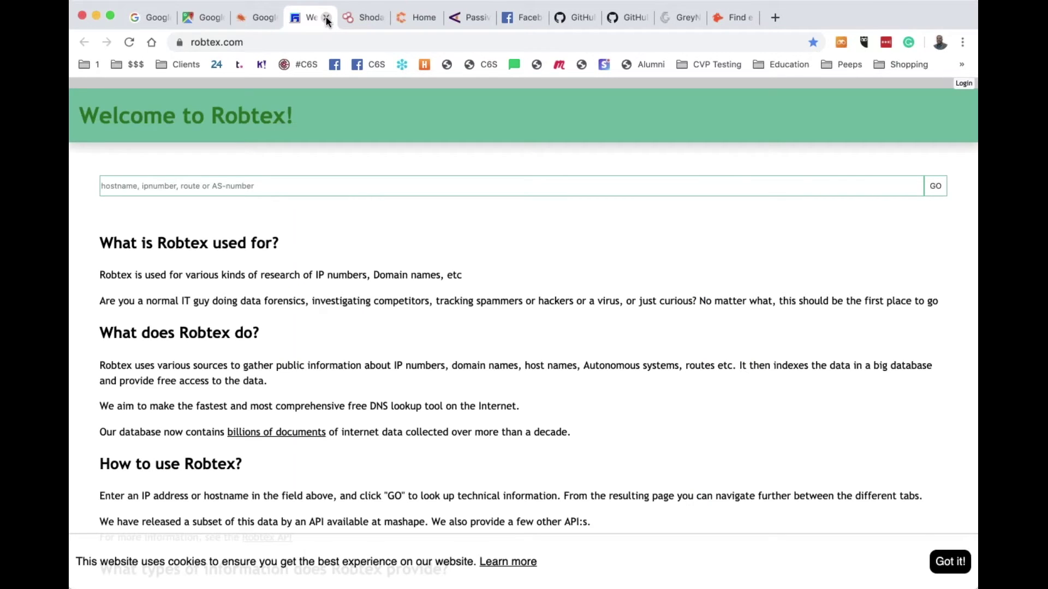
pyautogui.click(150, 19)
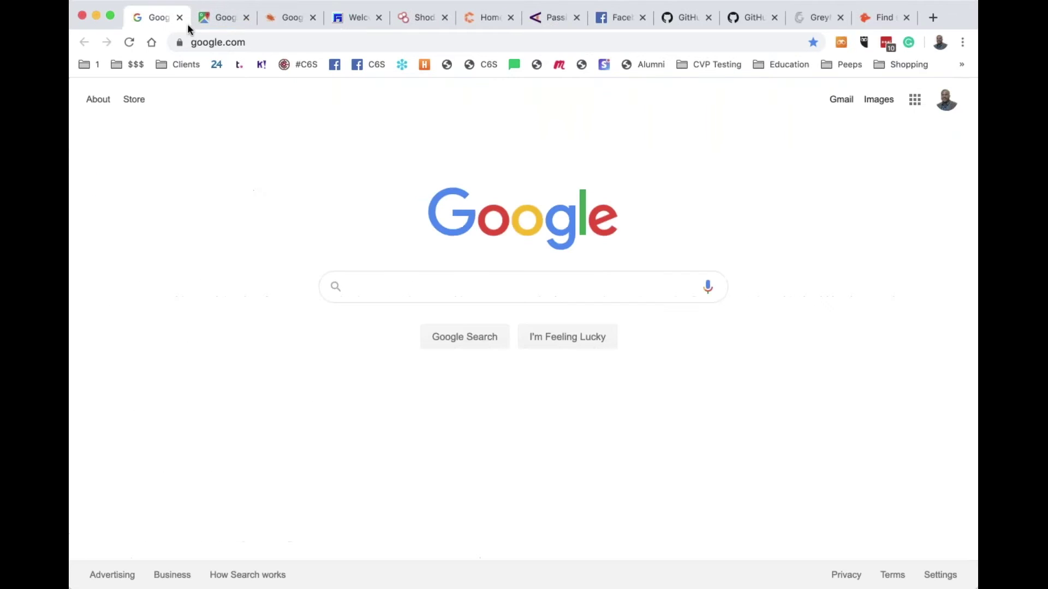
# Search Google for 'domain dossier' and open the CentralOps Domain Dossier result
pyautogui.click(279, 43)
pyautogui.write('domain')
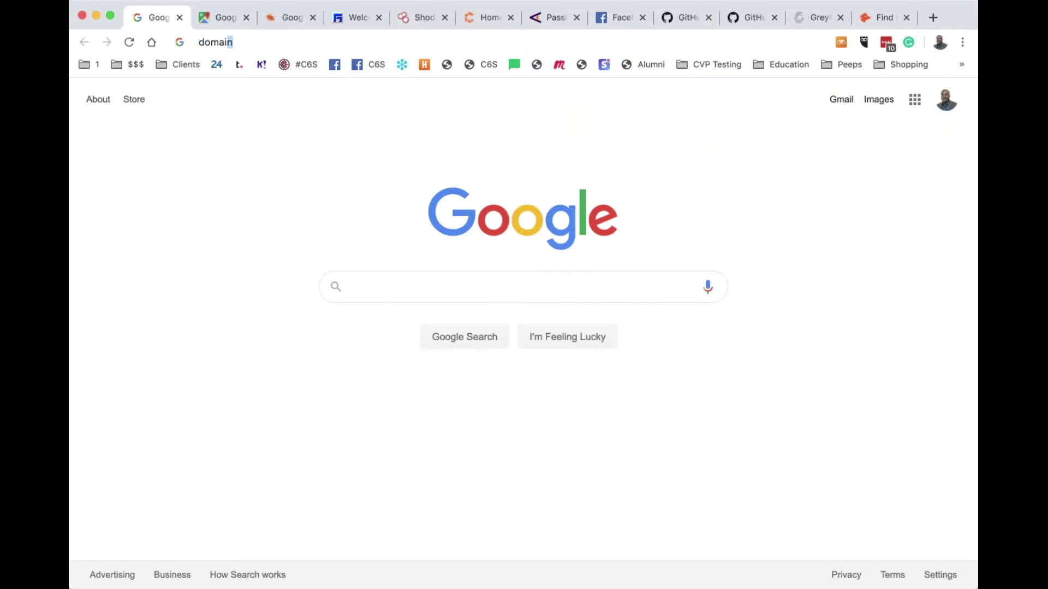
pyautogui.write(' dossier')
pyautogui.press('Return')
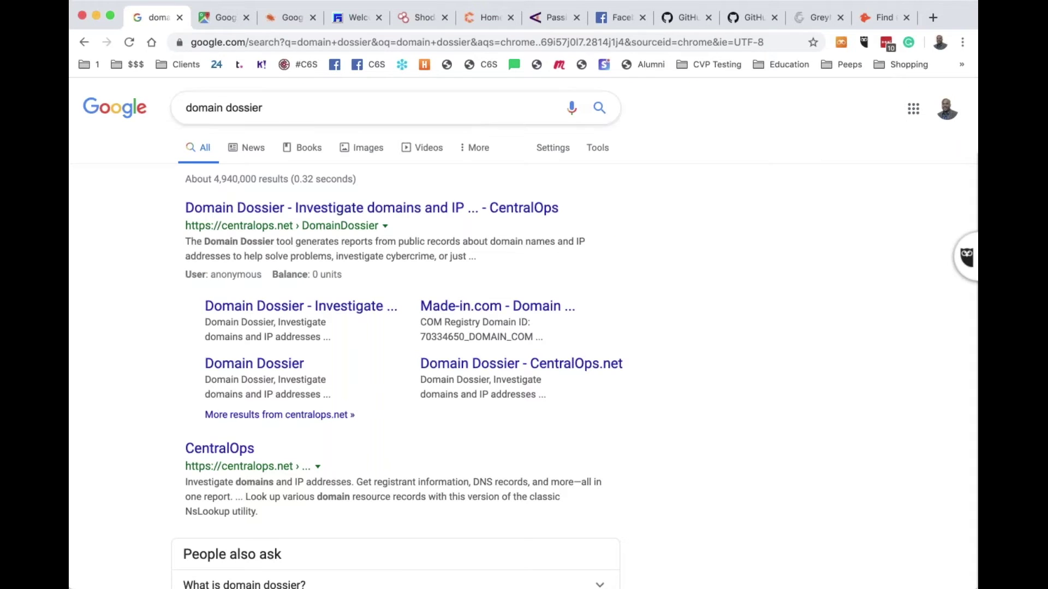
pyautogui.click(279, 210)
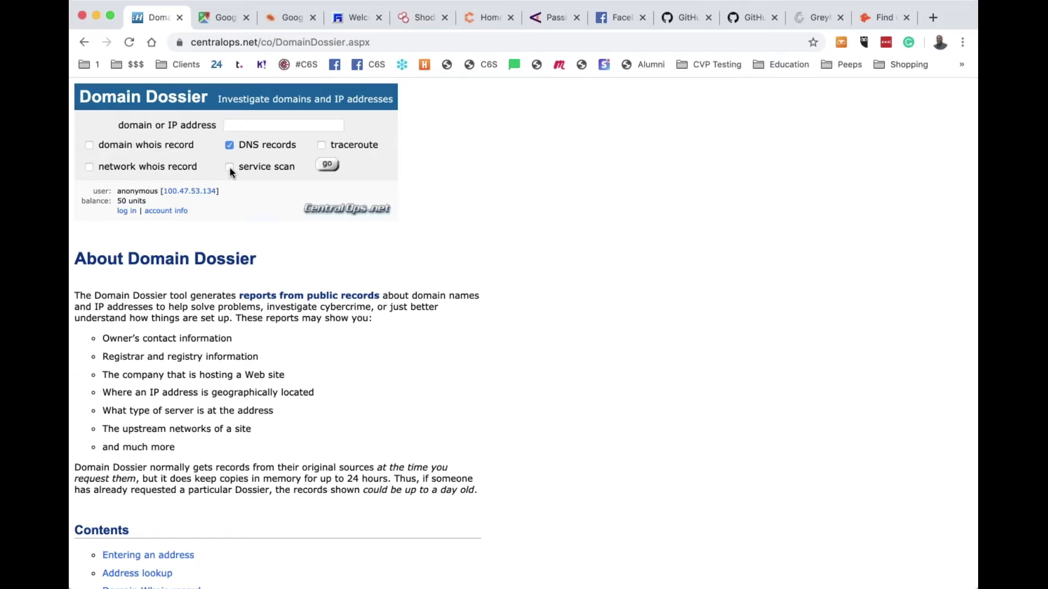
# Run a Domain Dossier lookup on 38.100.193.70 with the domain whois record included
pyautogui.click(89, 146)
pyautogui.click(270, 124)
pyautogui.write('38.10')
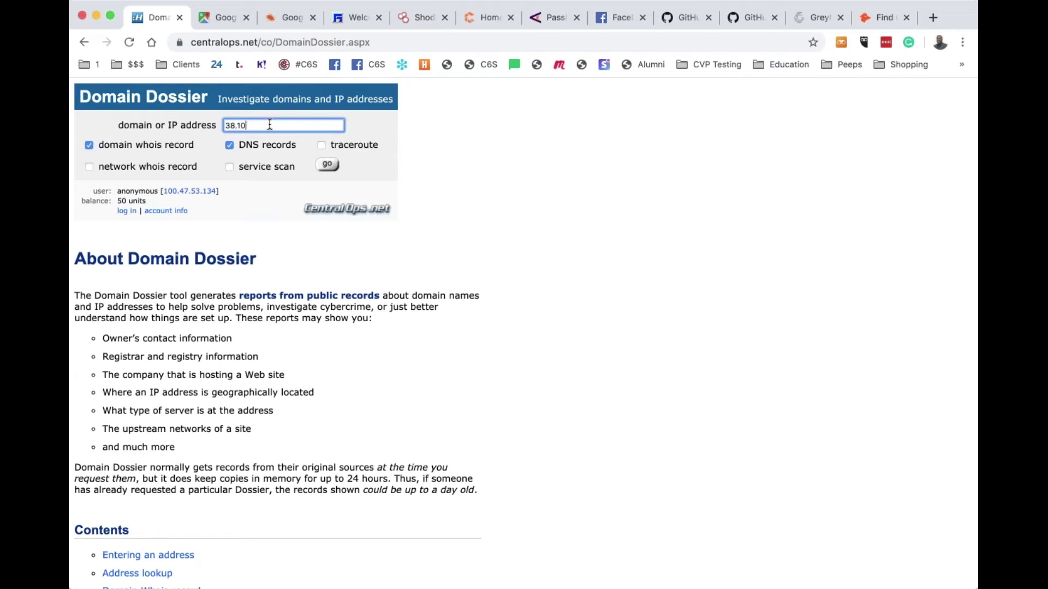
pyautogui.write('0.193.70')
pyautogui.click(323, 163)
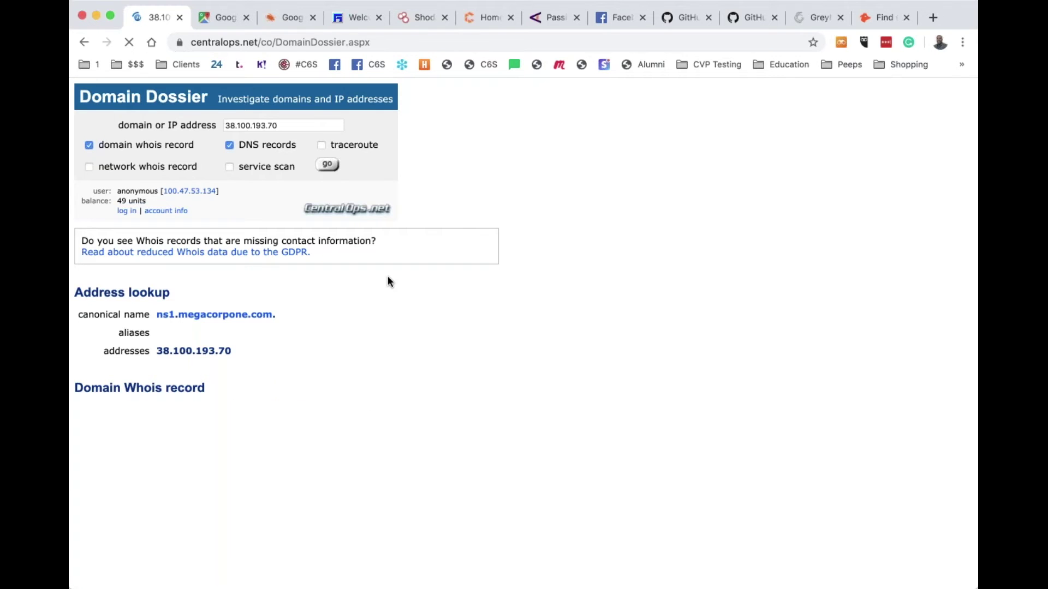
# Scroll through megacorpone.com's whois and DNS records in the report
pyautogui.scroll(-3, 418, 335)
pyautogui.scroll(-10, 417, 335)
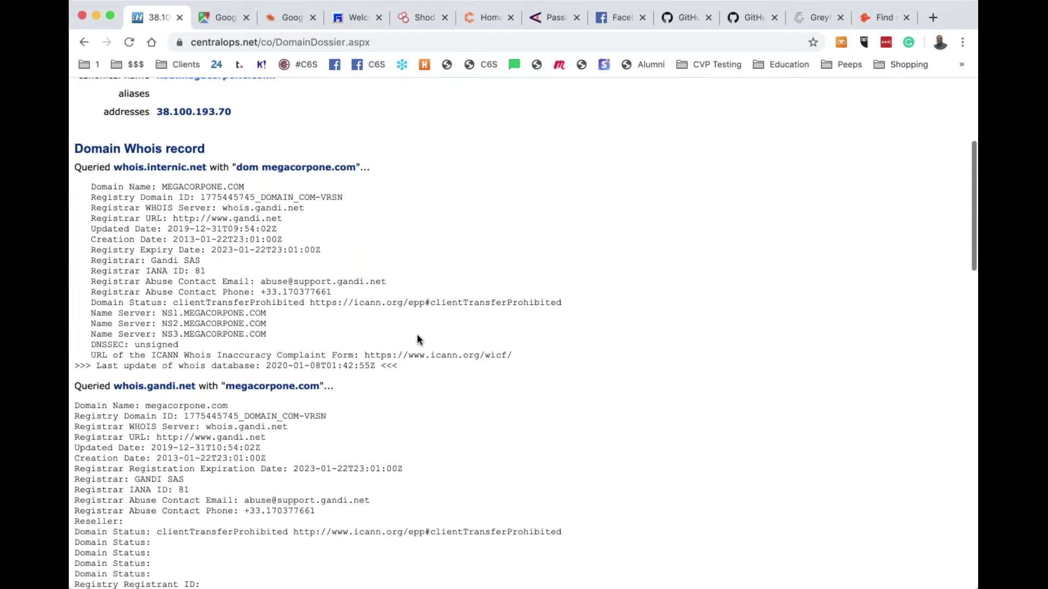
pyautogui.scroll(-20, 417, 340)
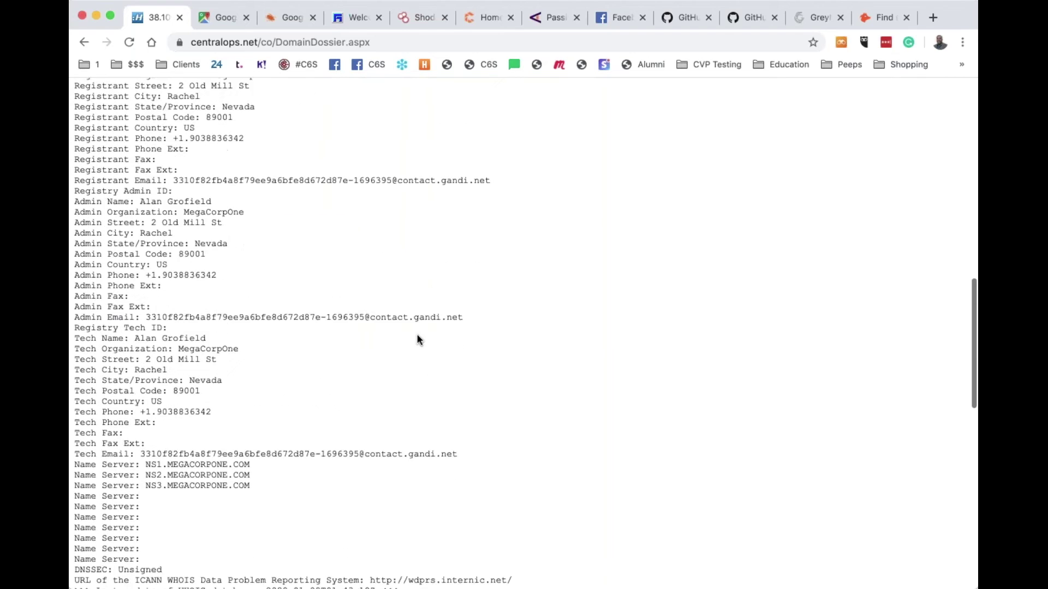
pyautogui.scroll(-5, 417, 335)
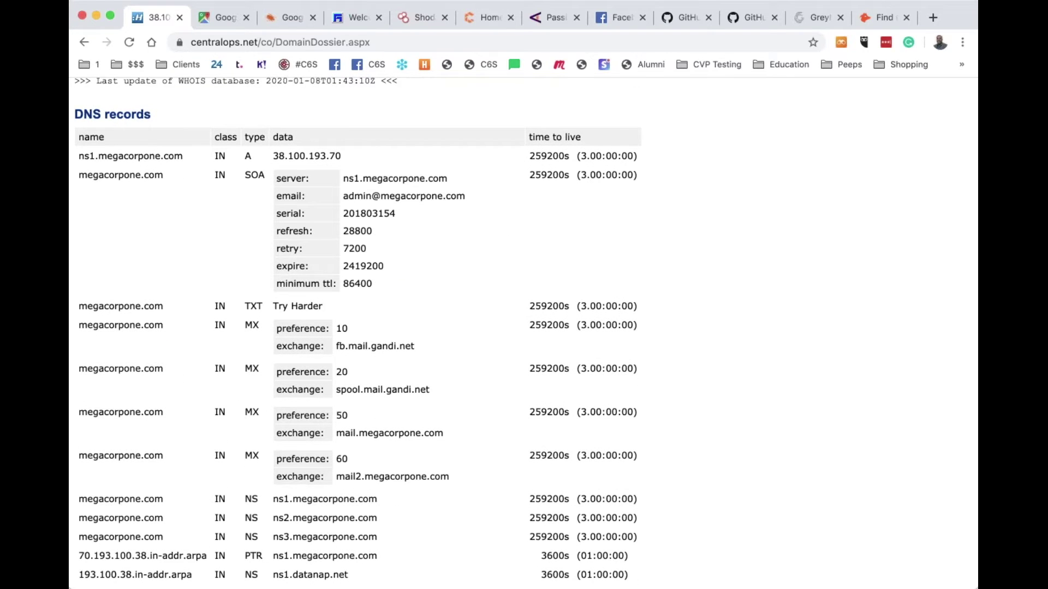
pyautogui.scroll(-8, 524, 333)
pyautogui.scroll(8, 523, 332)
pyautogui.scroll(-6, 326, 338)
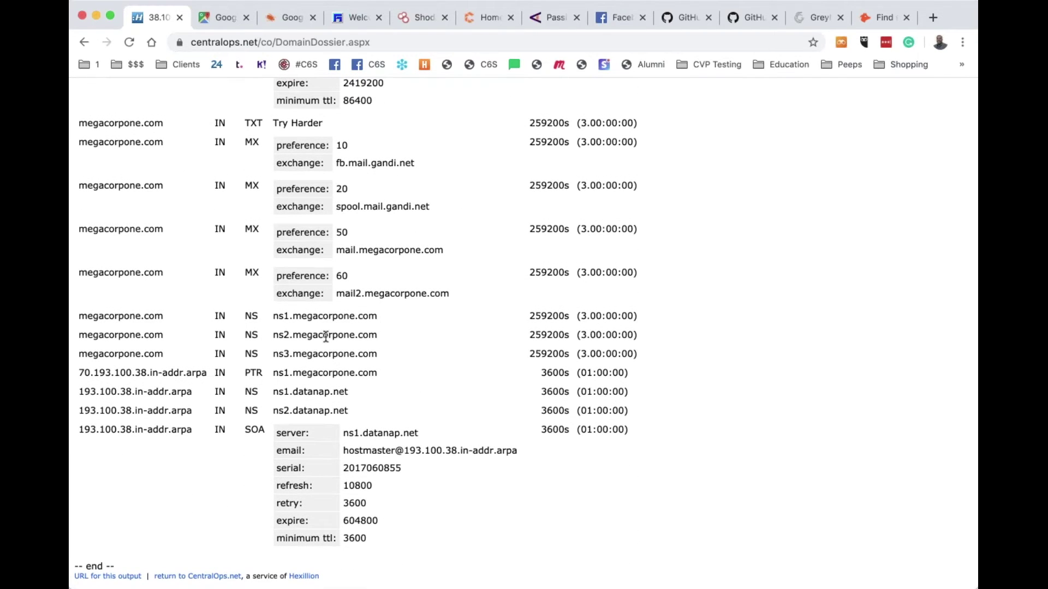
pyautogui.scroll(5, 326, 337)
pyautogui.scroll(15, 325, 337)
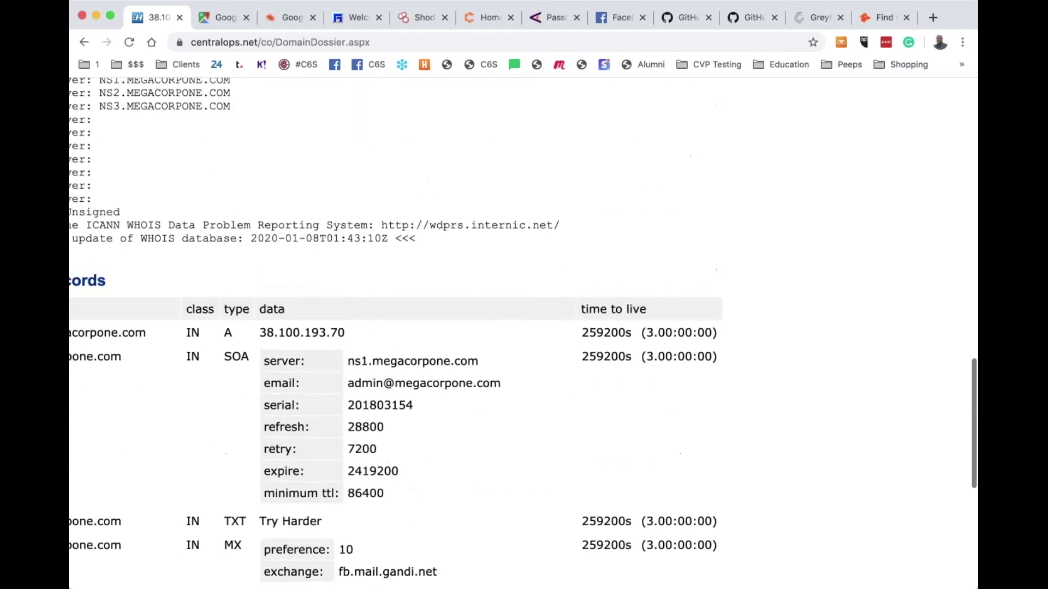
pyautogui.scroll(-5, 325, 337)
pyautogui.scroll(10, 326, 337)
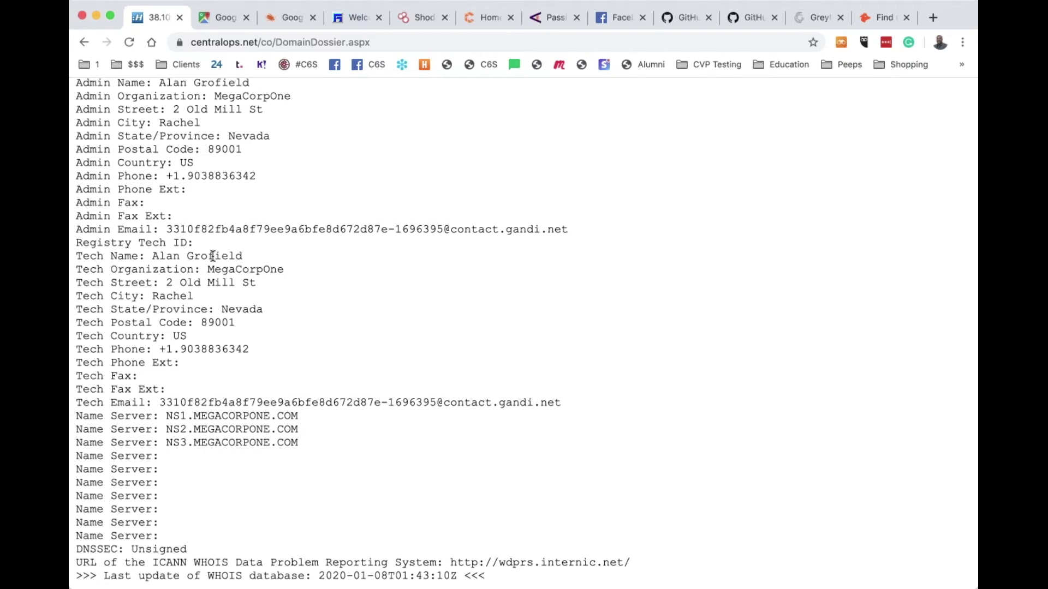
# Select the tech contact's street address in the whois record, then select the page URL
pyautogui.moveTo(255, 284); pyautogui.dragTo(165, 284)
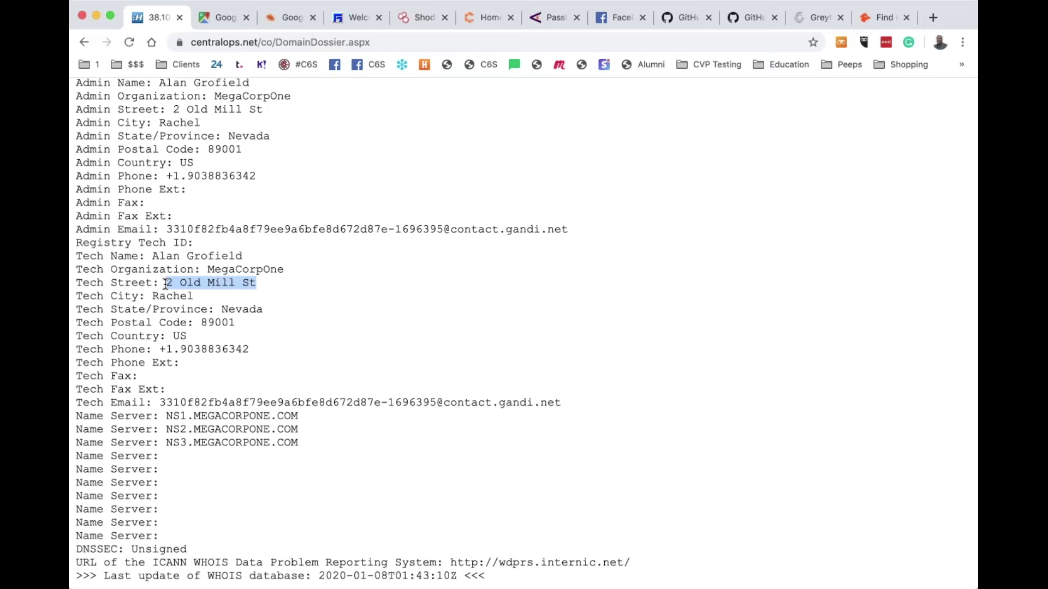
pyautogui.scroll(5, 524, 333)
pyautogui.scroll(4, 267, 283)
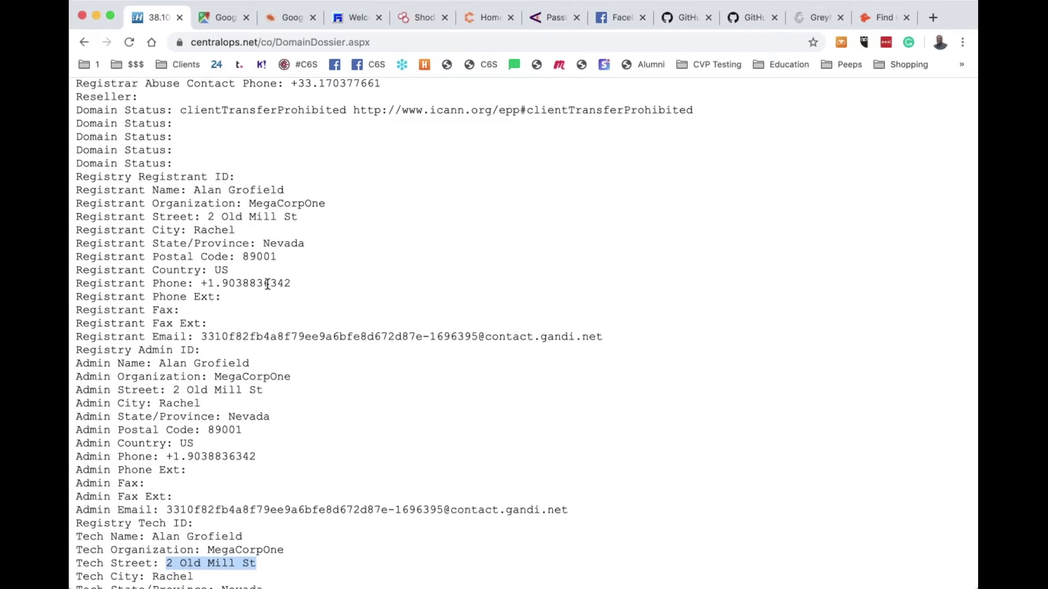
pyautogui.scroll(9, 267, 283)
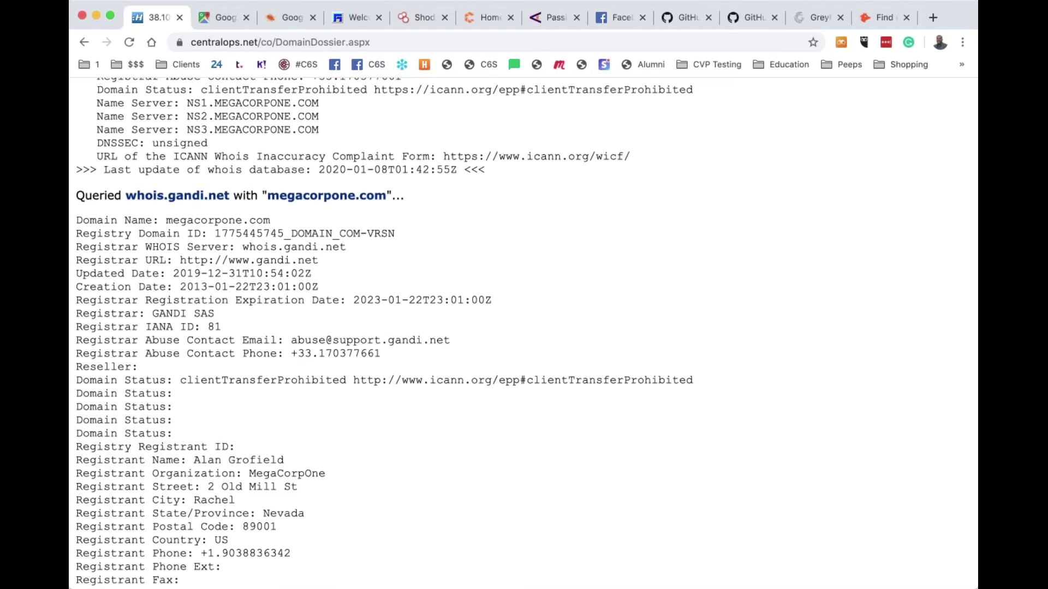
pyautogui.scroll(6, 268, 275)
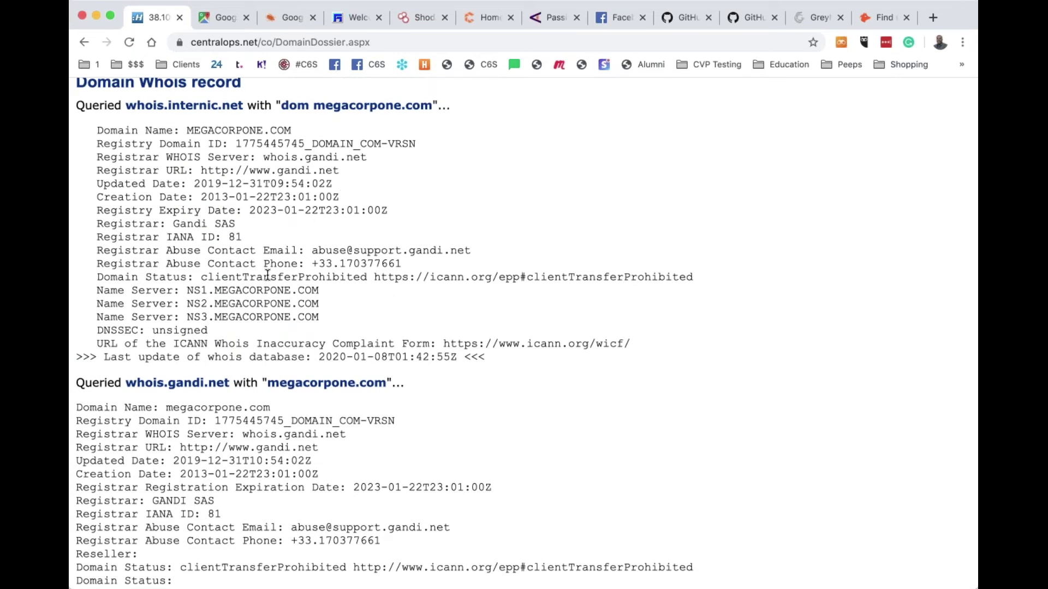
pyautogui.scroll(12, 267, 275)
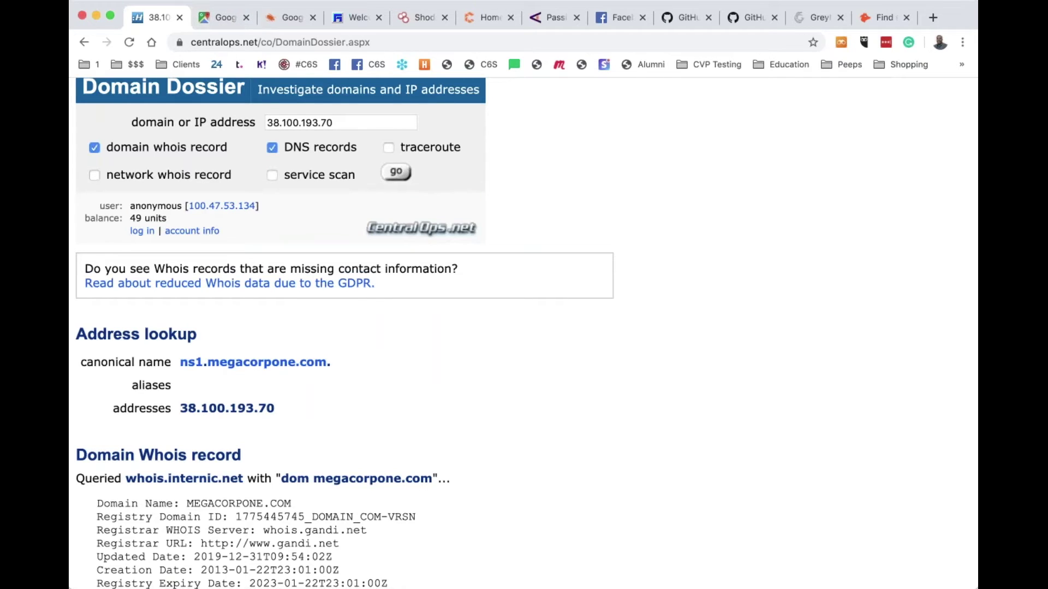
pyautogui.click(289, 43)
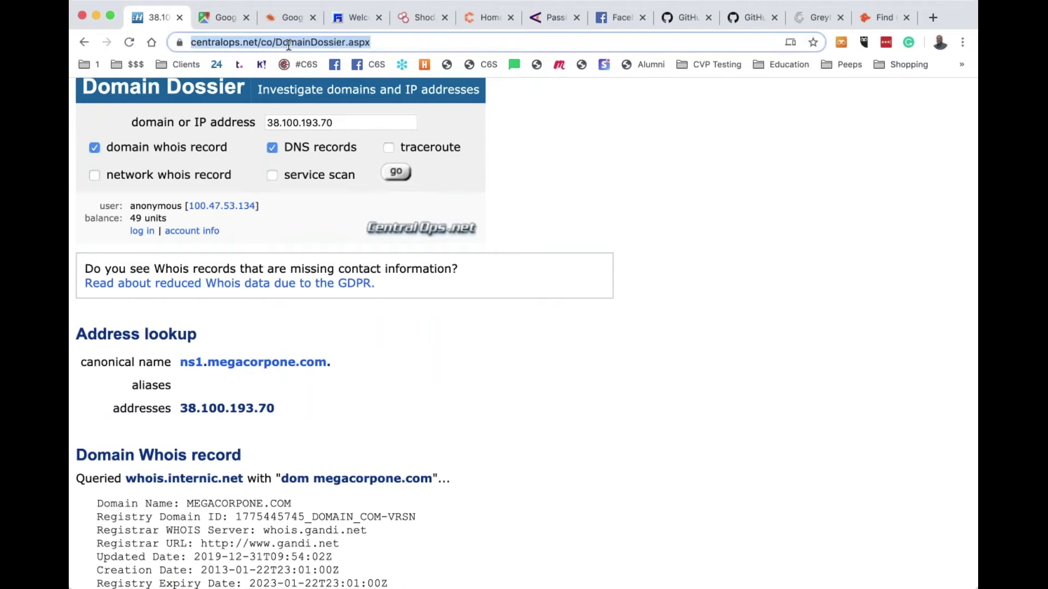
pyautogui.scroll(-15, 349, 328)
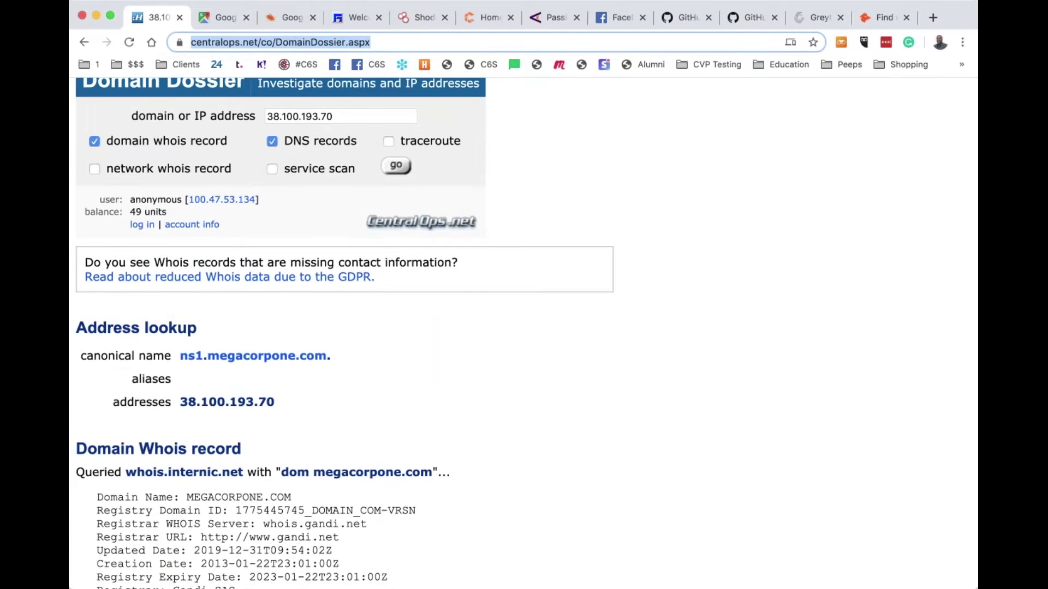
pyautogui.scroll(-13, 366, 234)
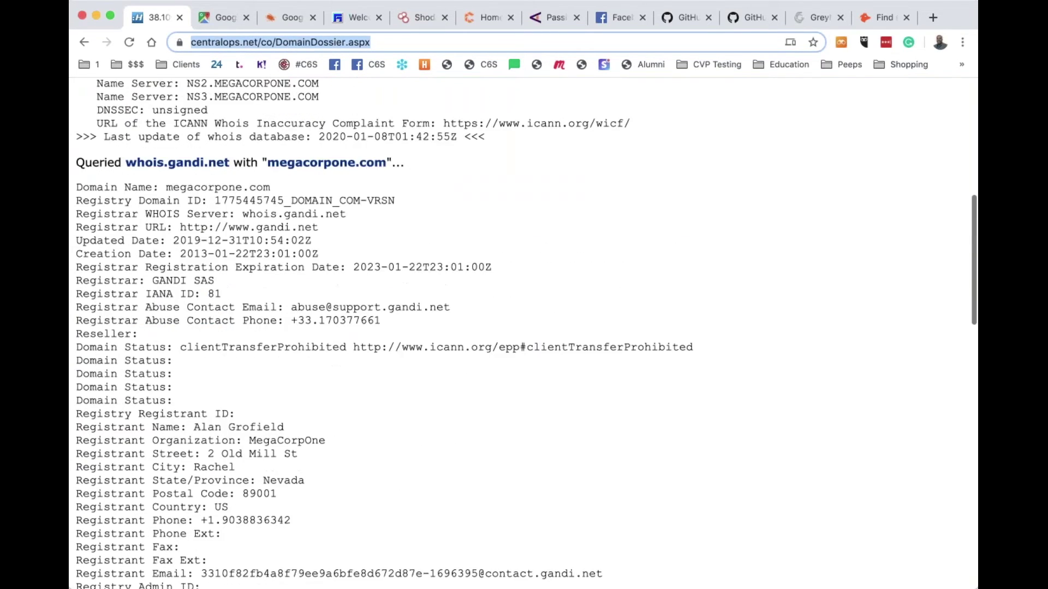
pyautogui.scroll(12, 365, 234)
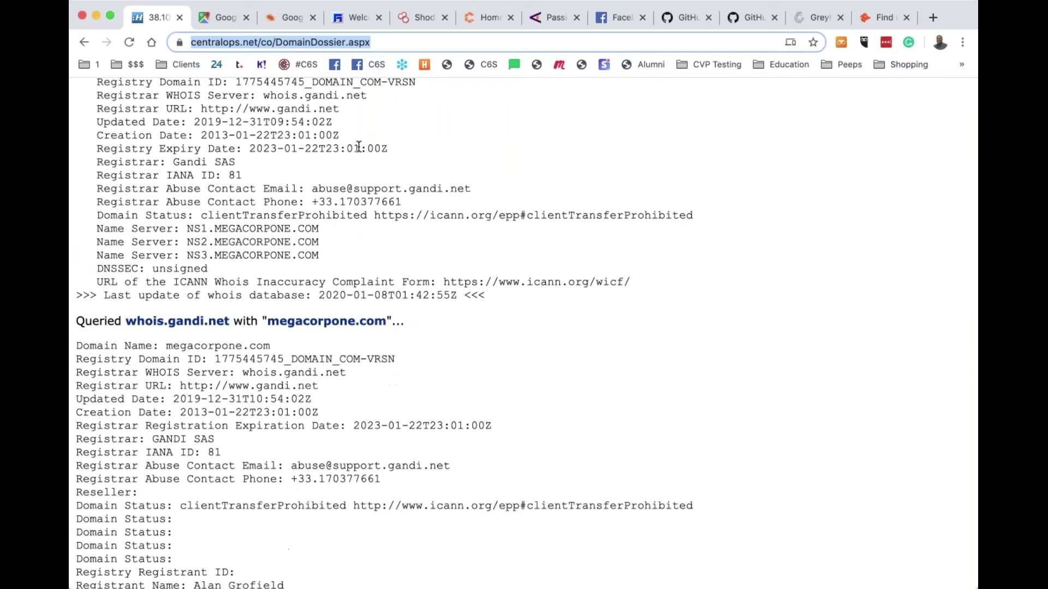
# Search Google for 'google maps' and open Google Maps from the top result
pyautogui.write('g')
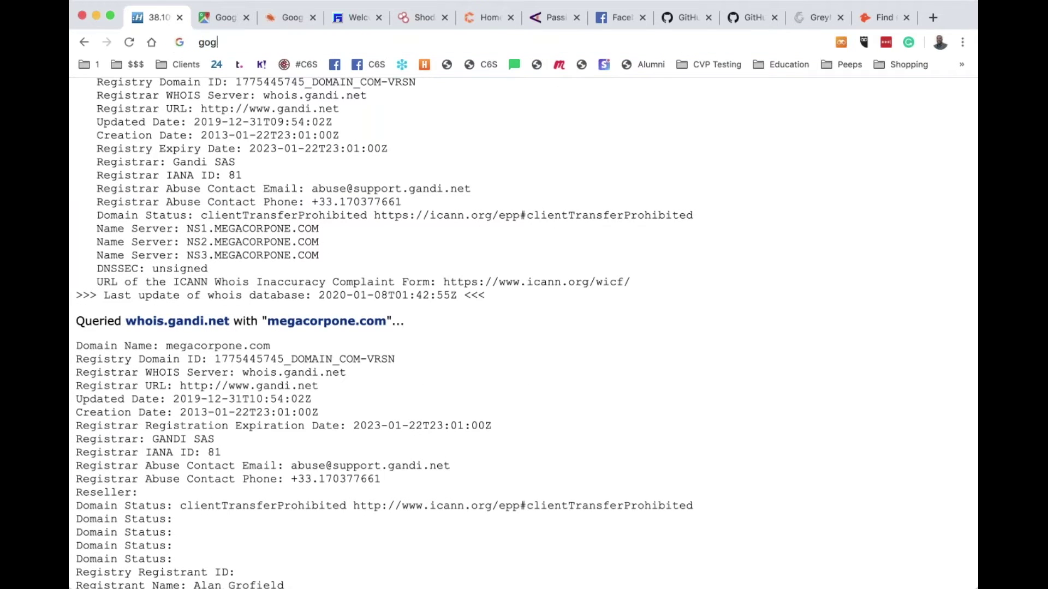
pyautogui.write('oogle maps')
pyautogui.press('Return')
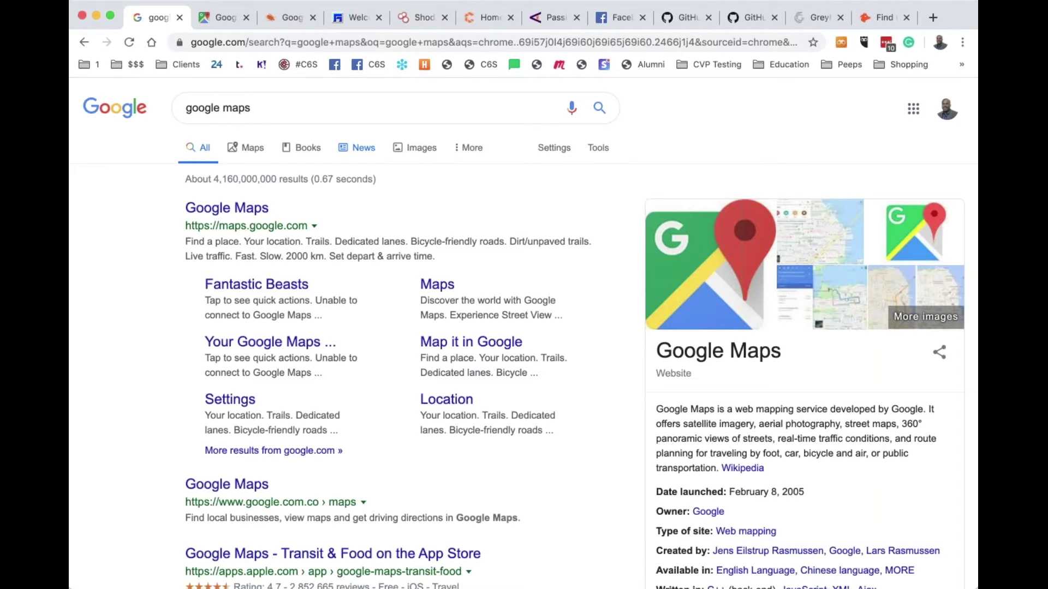
pyautogui.click(241, 217)
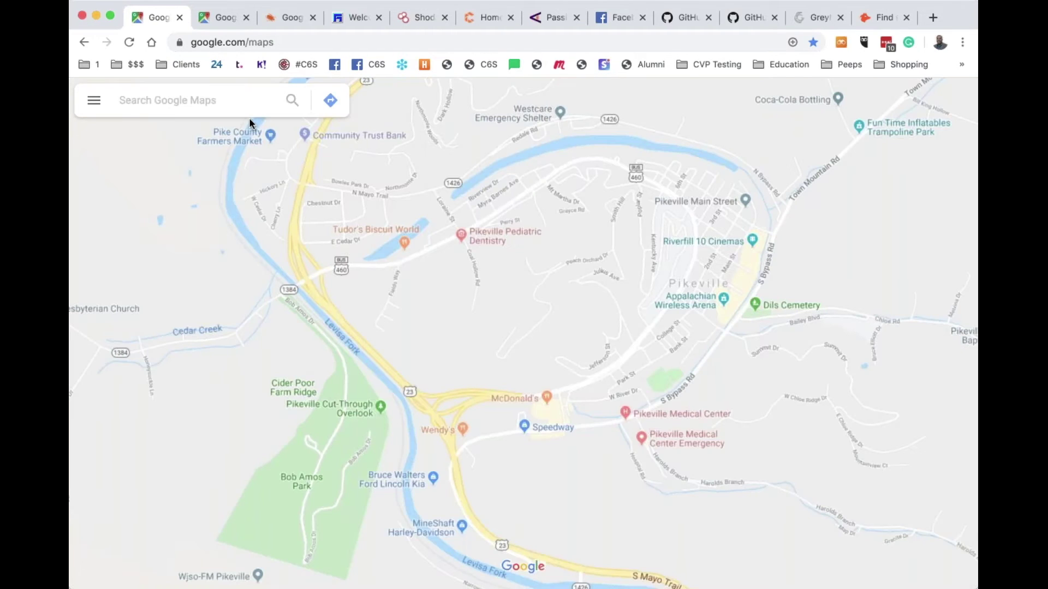
# Locate the whois tech contact's Nevada street address on the map, then switch to satellite view
pyautogui.click(240, 99)
pyautogui.write('2 l')
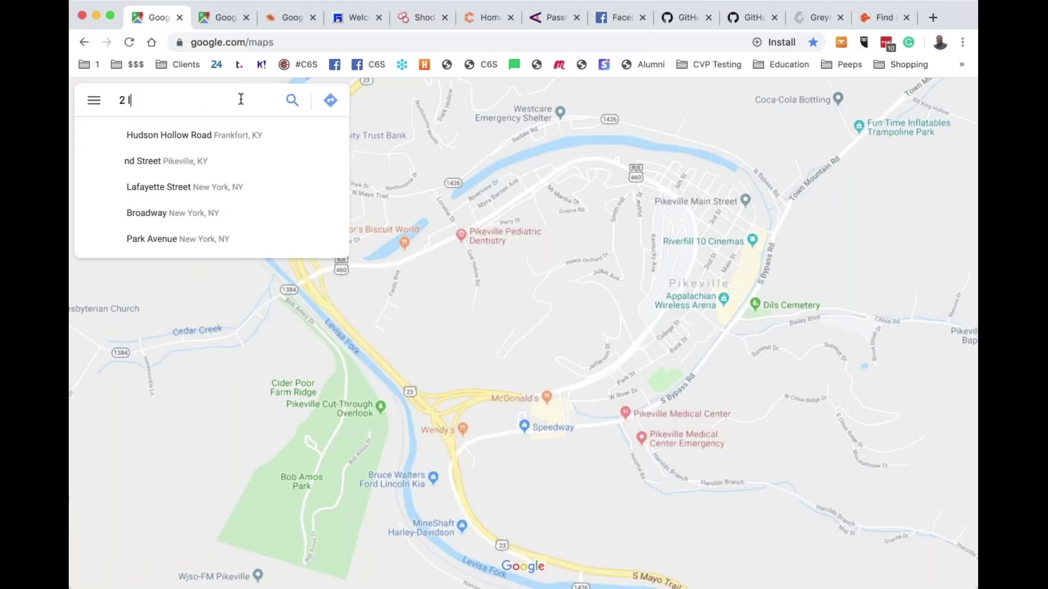
pyautogui.write('old mill st rachel, nv')
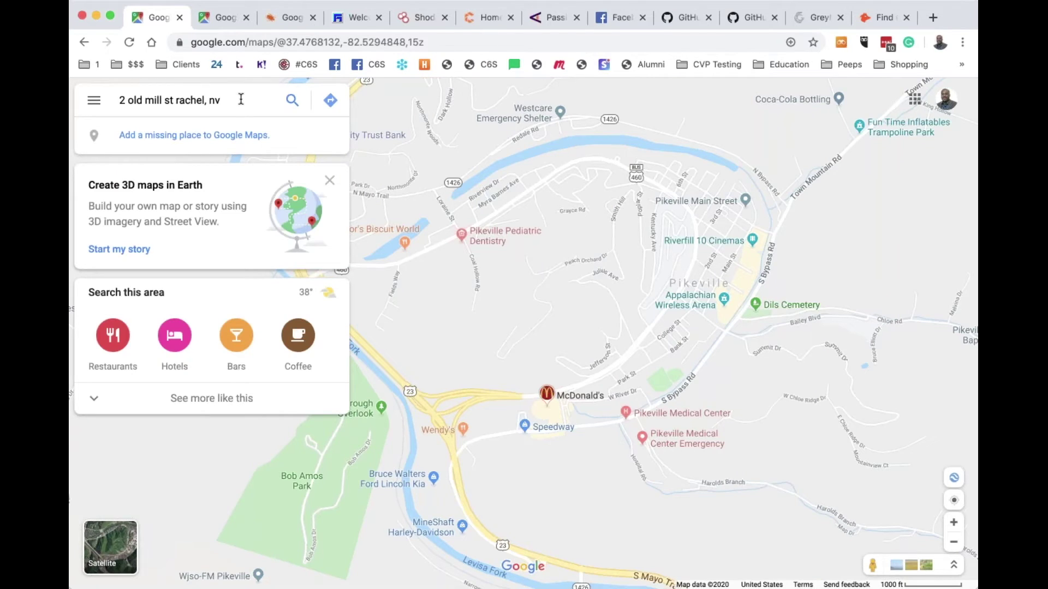
pyautogui.press('Return')
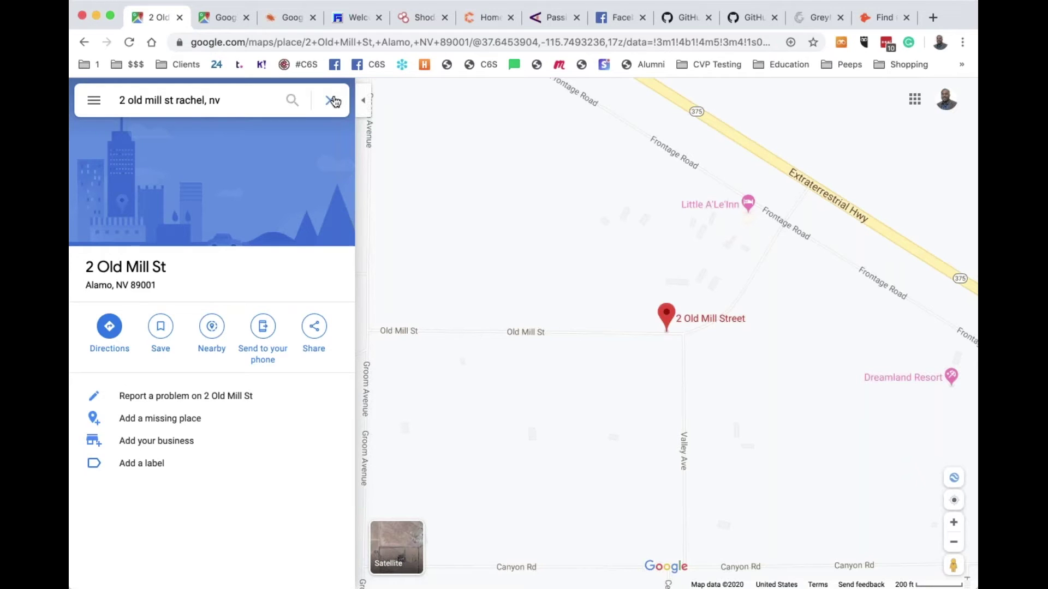
pyautogui.click(335, 101)
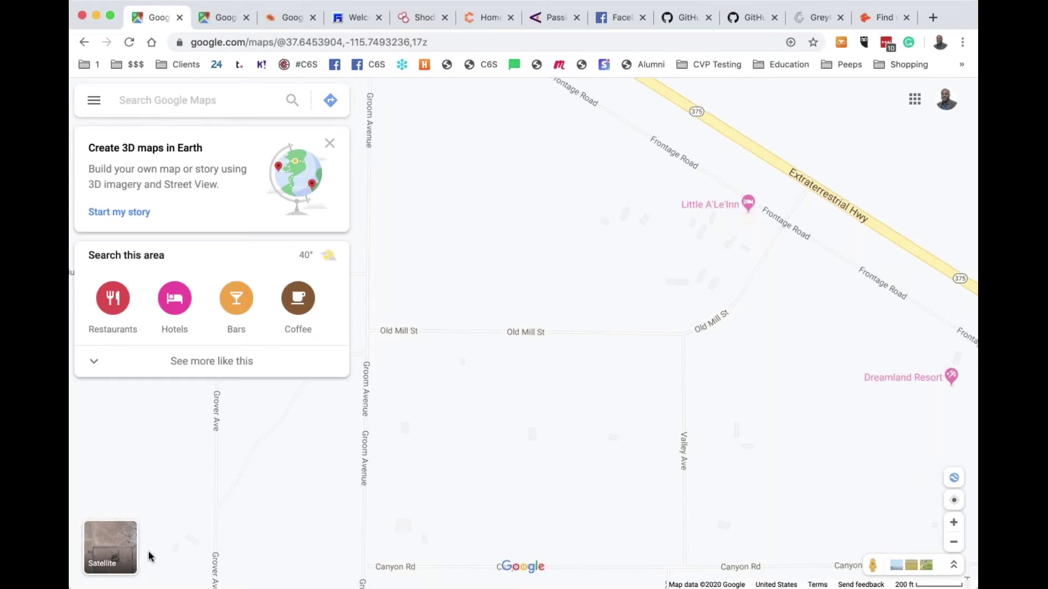
pyautogui.click(119, 553)
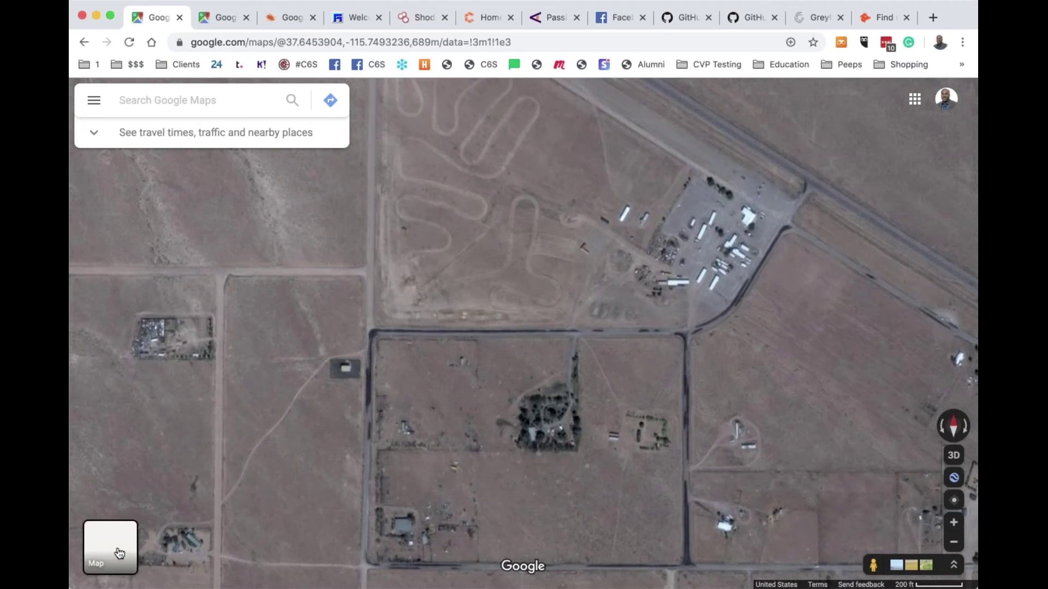
# Centre and zoom the satellite view on Little A'Le'Inn and overlay Street View coverage
pyautogui.moveTo(606, 321); pyautogui.dragTo(457, 348)
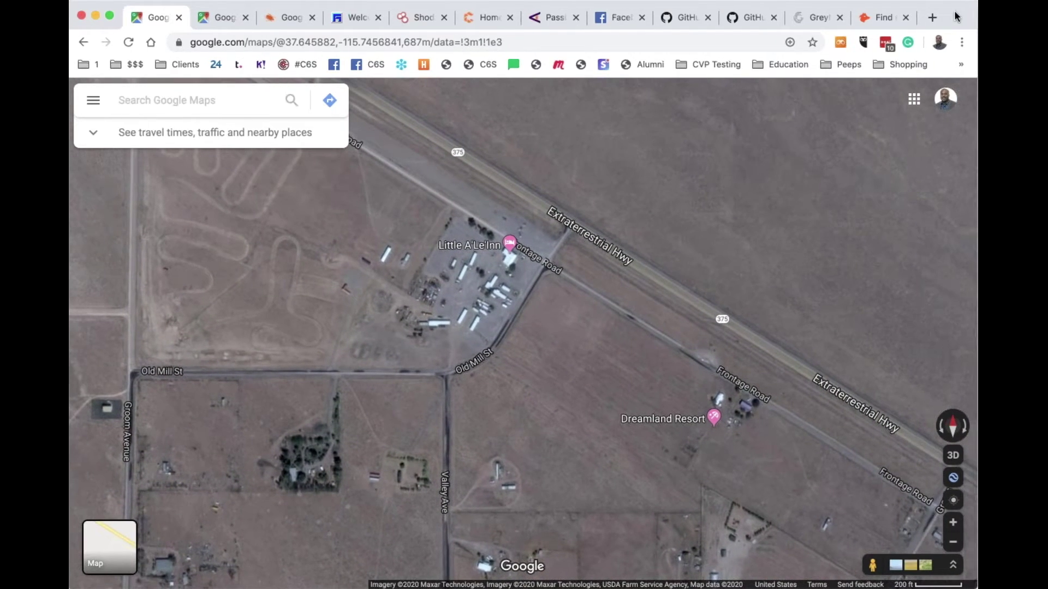
pyautogui.moveTo(559, 312); pyautogui.dragTo(607, 449)
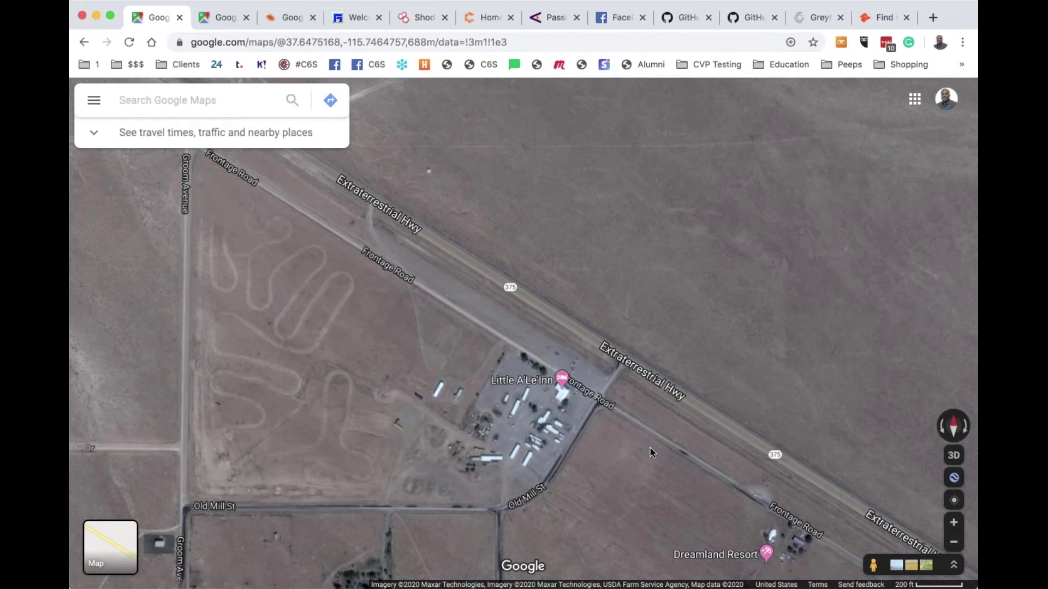
pyautogui.moveTo(624, 460); pyautogui.dragTo(634, 355)
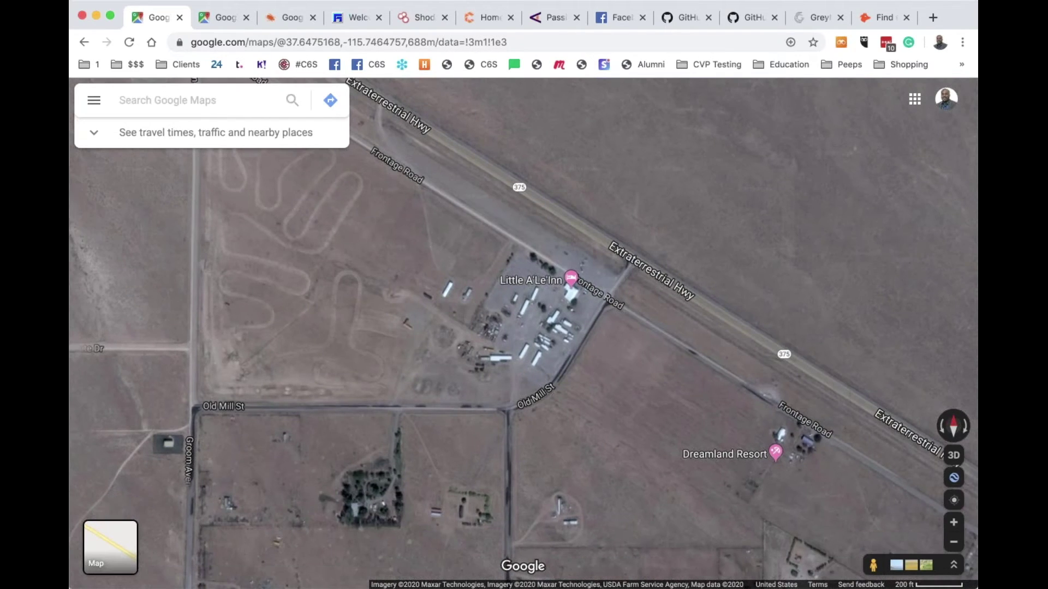
pyautogui.scroll(5, 785, 395)
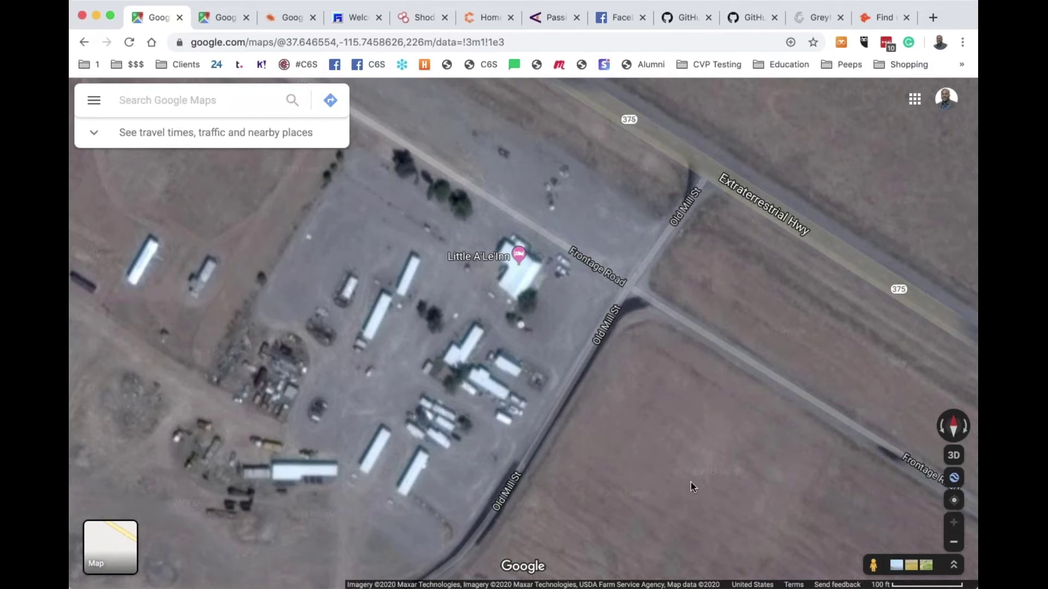
pyautogui.click(871, 567)
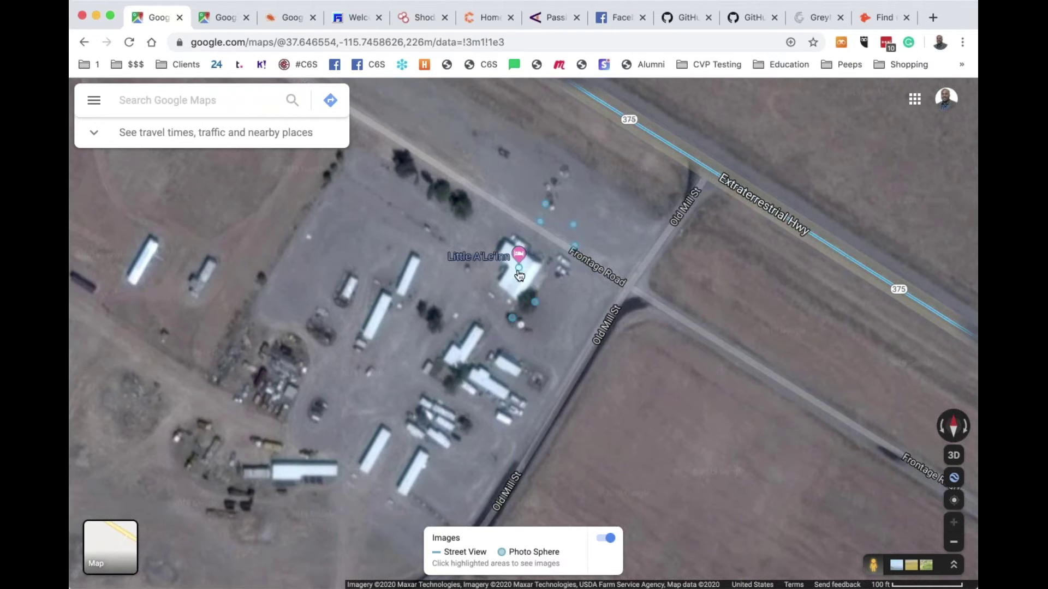
pyautogui.moveTo(521, 274)
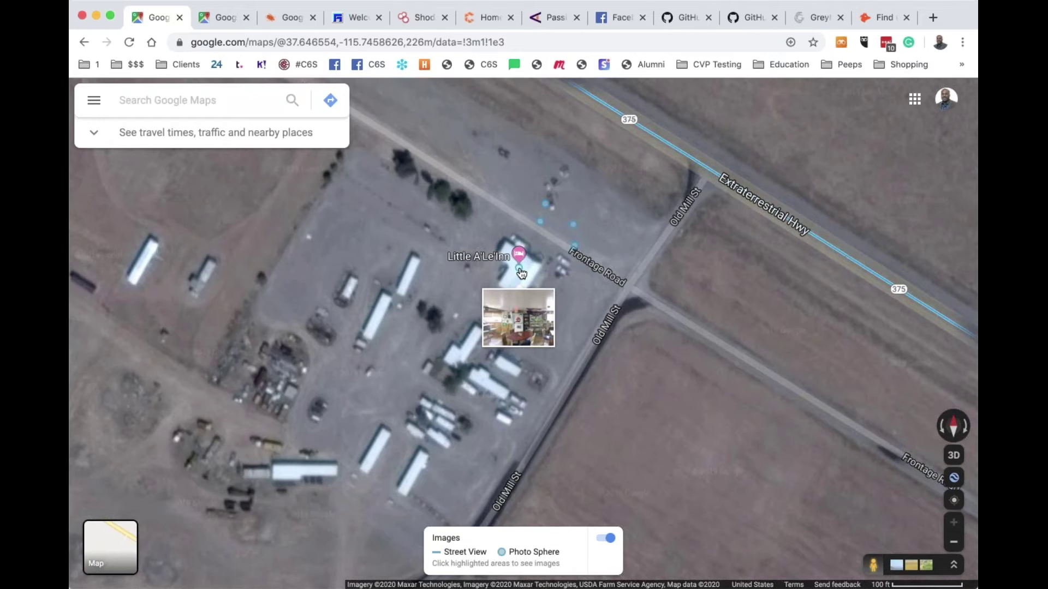
# Enter the Little A'Le'Inn Photo Sphere, rotate all around the interior, then close it
pyautogui.click(521, 273)
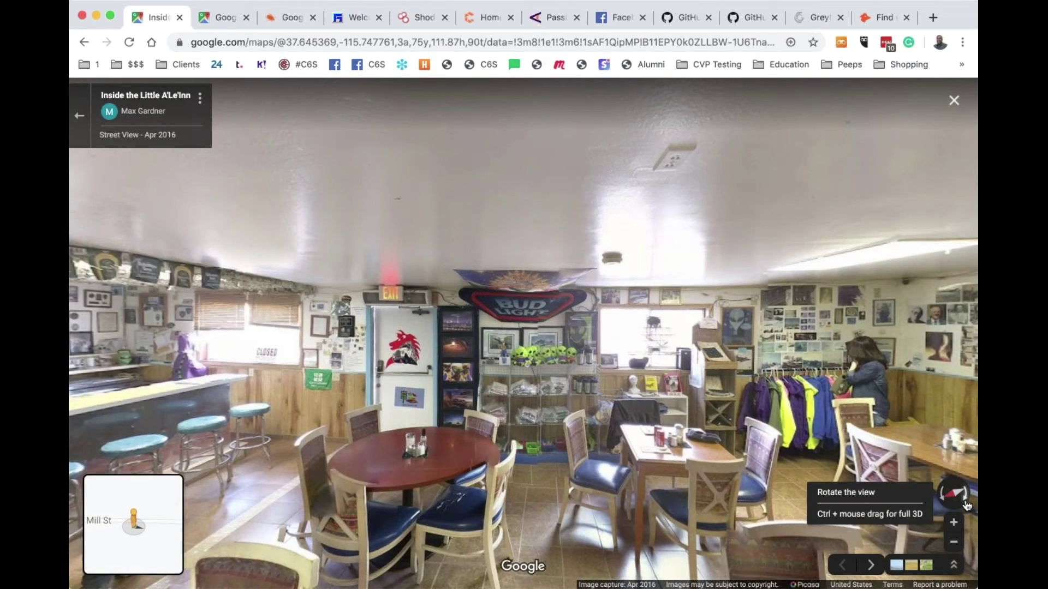
pyautogui.click(966, 506)
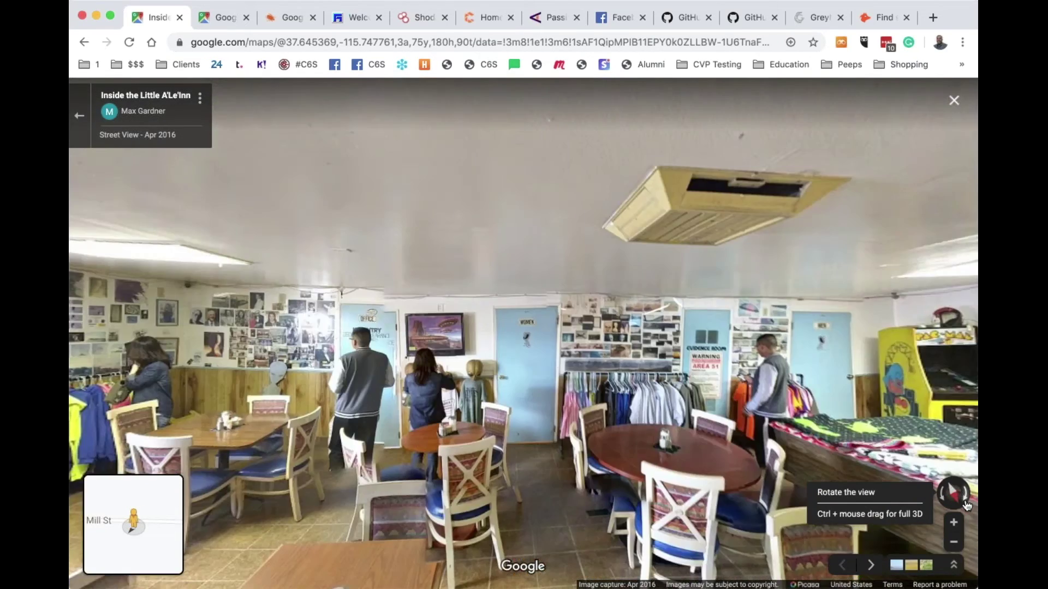
pyautogui.click(966, 505)
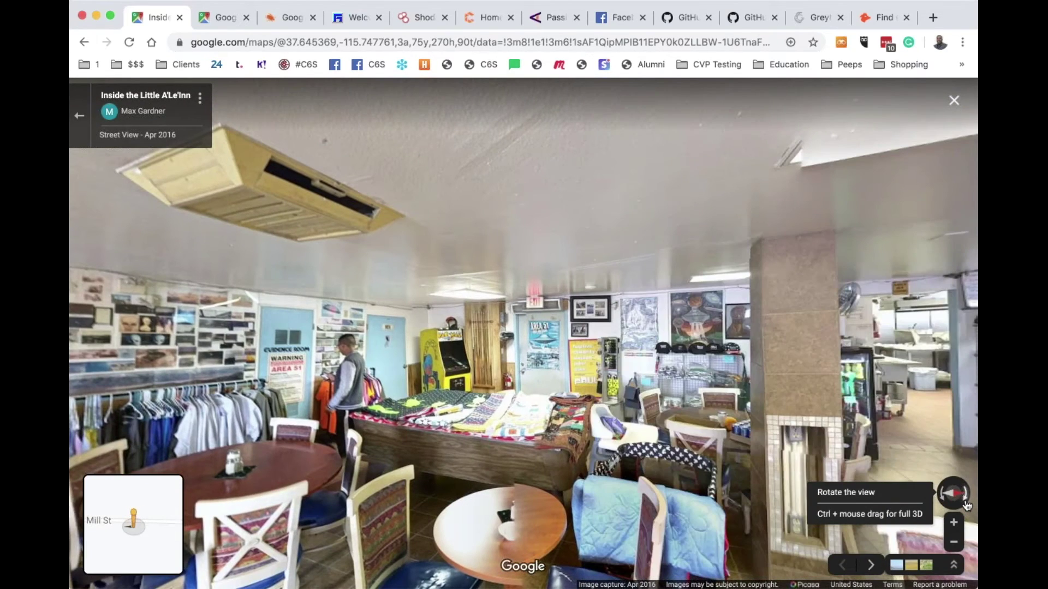
pyautogui.click(966, 506)
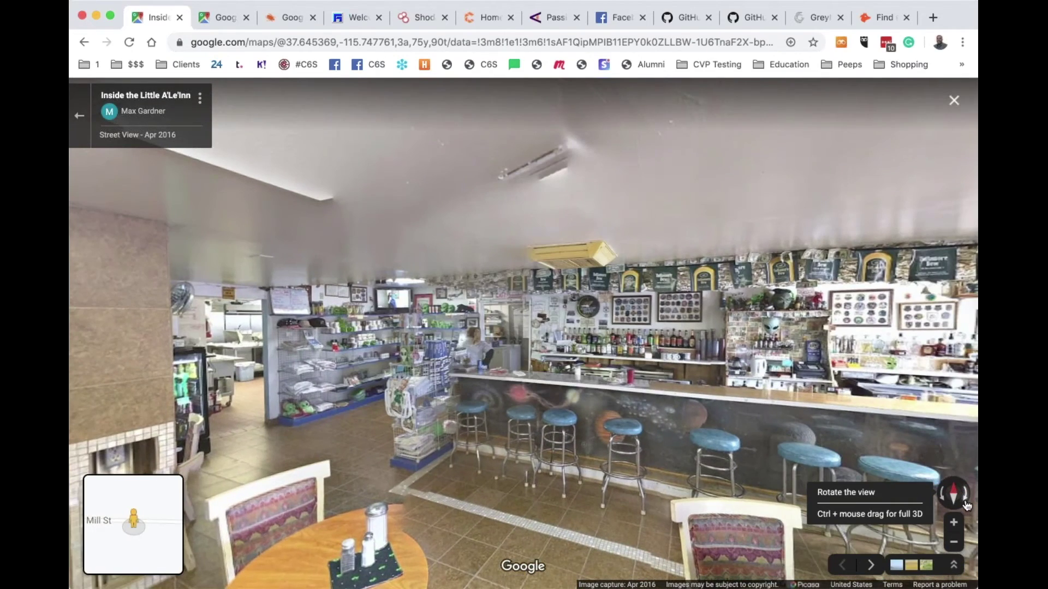
pyautogui.click(966, 505)
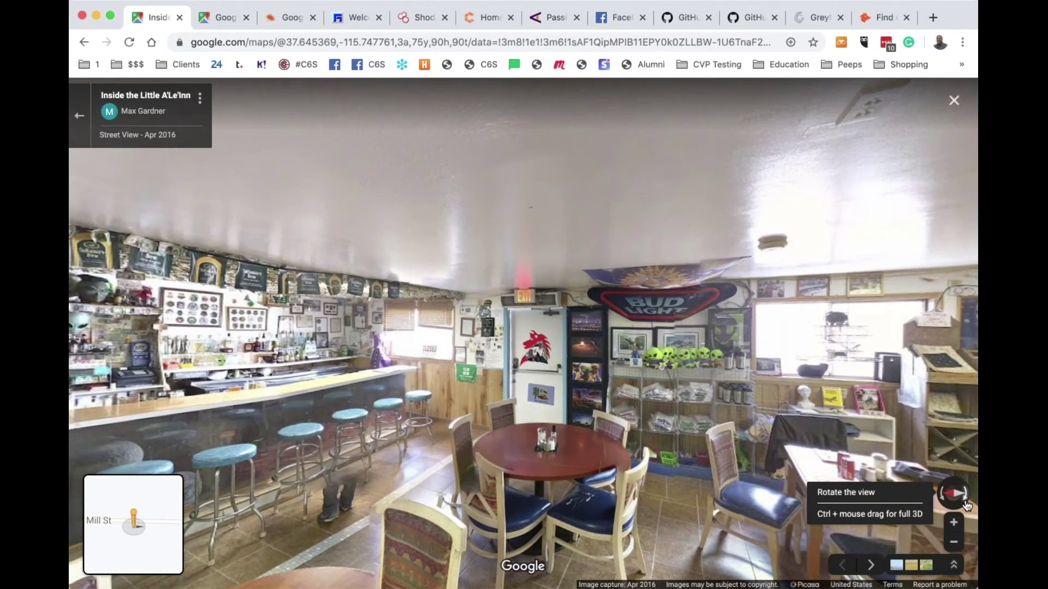
pyautogui.click(966, 505)
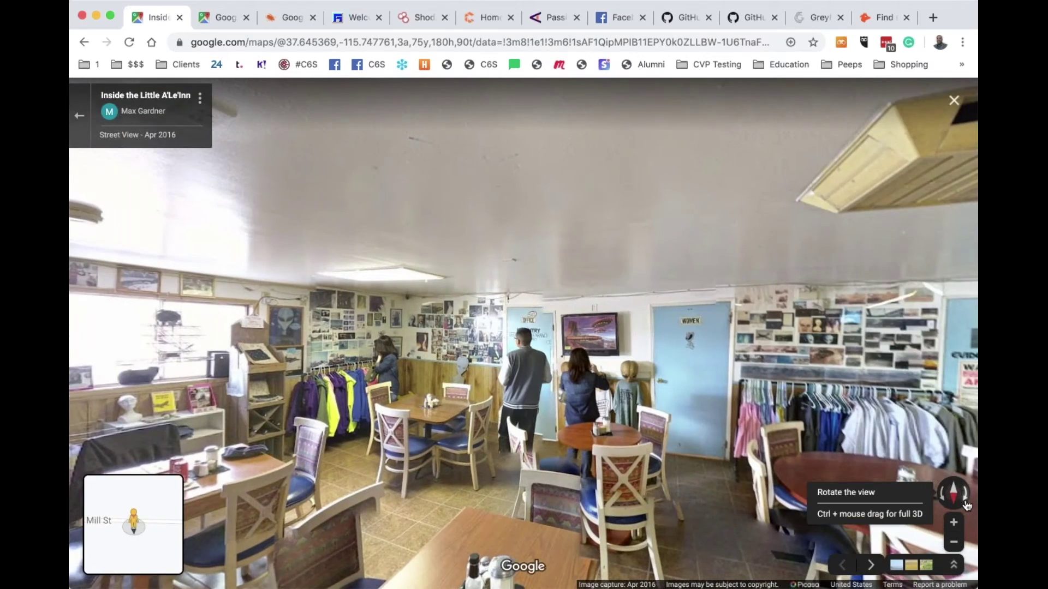
pyautogui.click(966, 505)
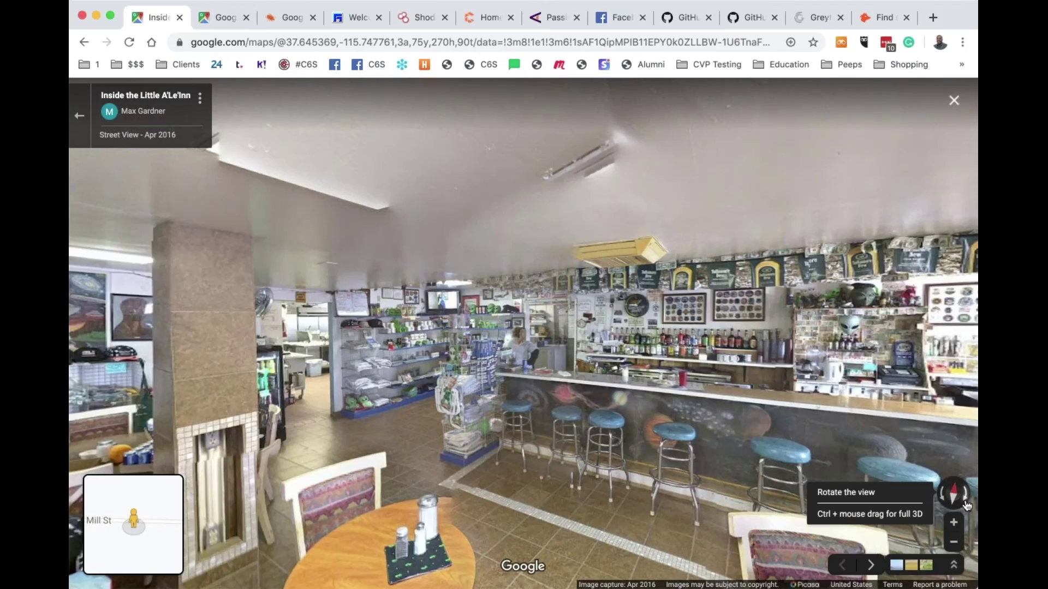
pyautogui.click(966, 505)
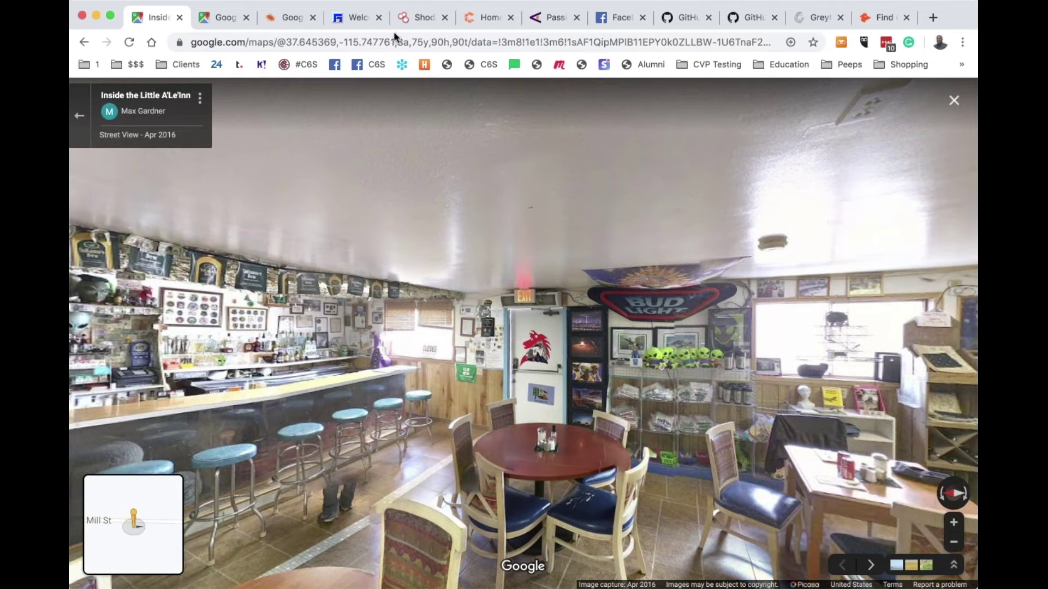
pyautogui.click(182, 20)
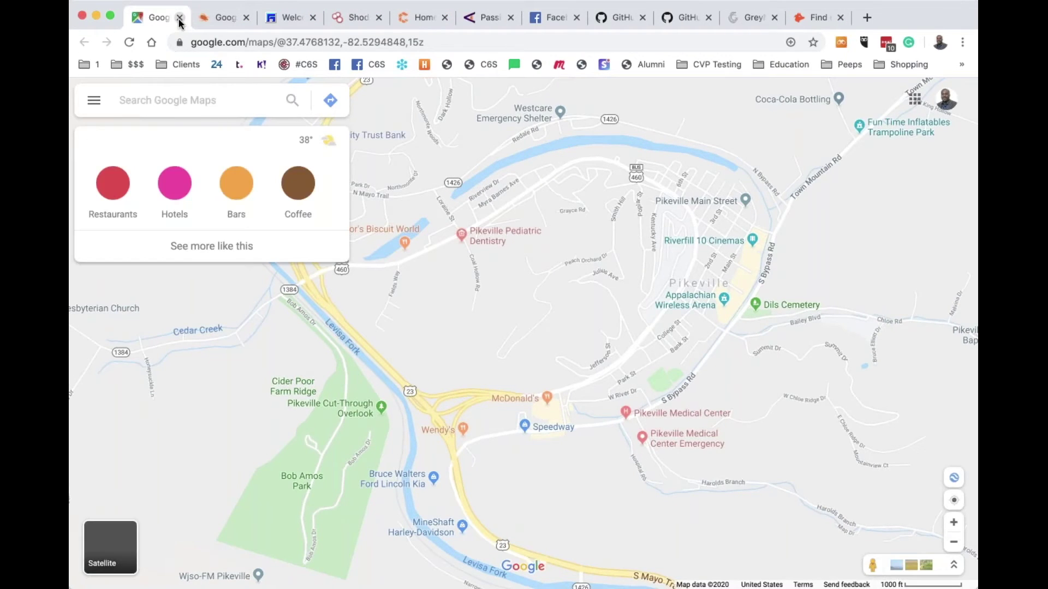
# Close the Pikeville map tab and browse the Google Hacking Database dork list
pyautogui.click(180, 19)
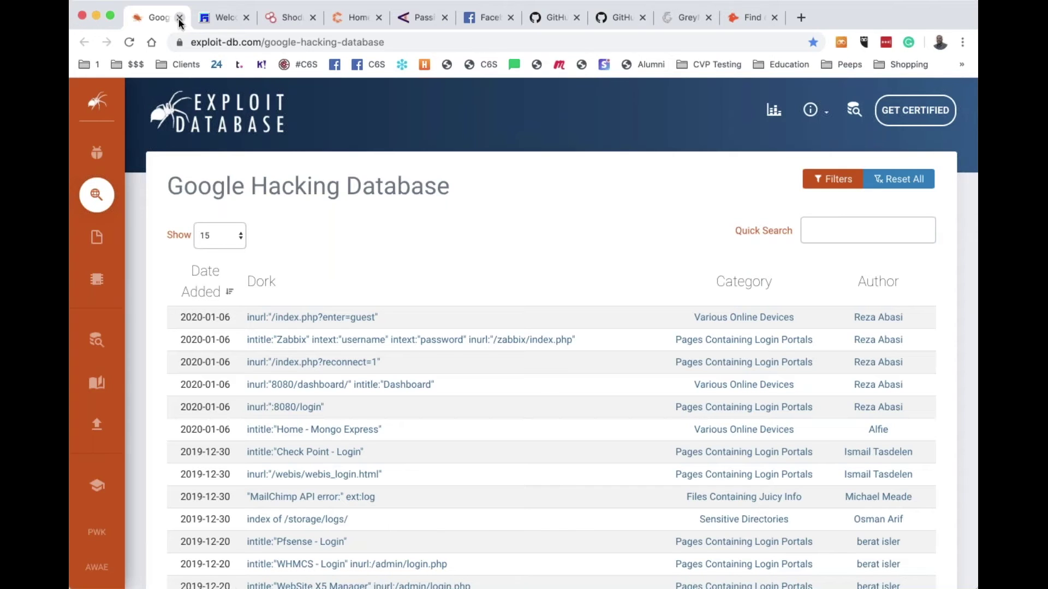
pyautogui.scroll(-5, 391, 264)
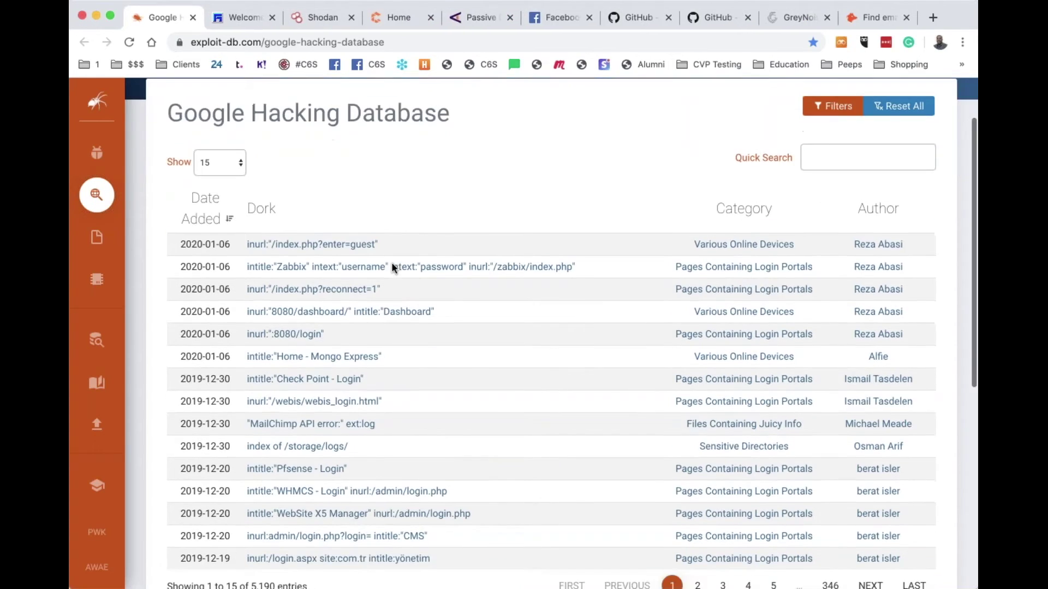
pyautogui.scroll(-1, 391, 267)
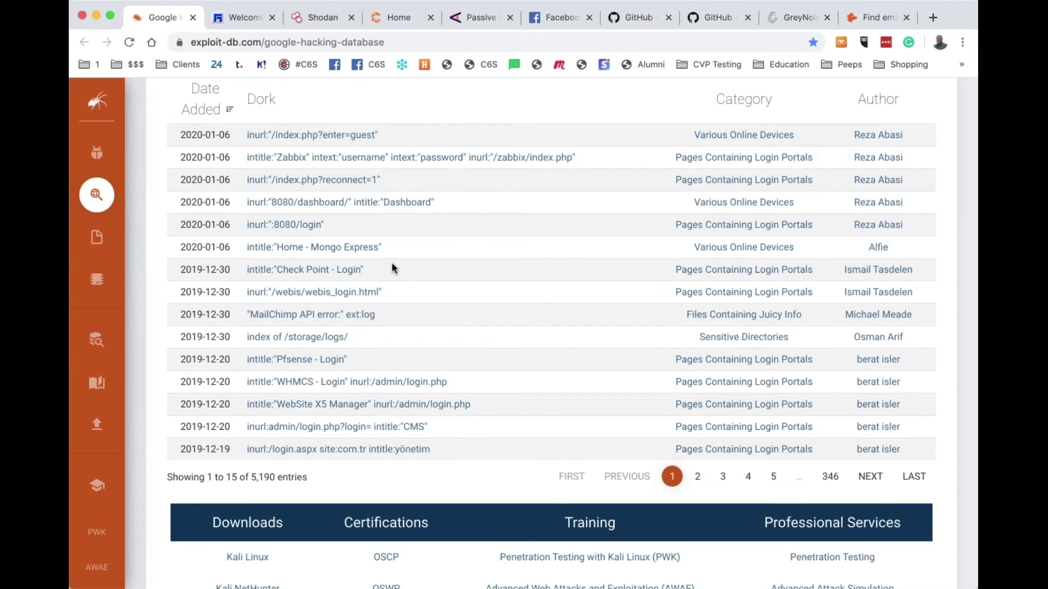
pyautogui.scroll(3, 393, 267)
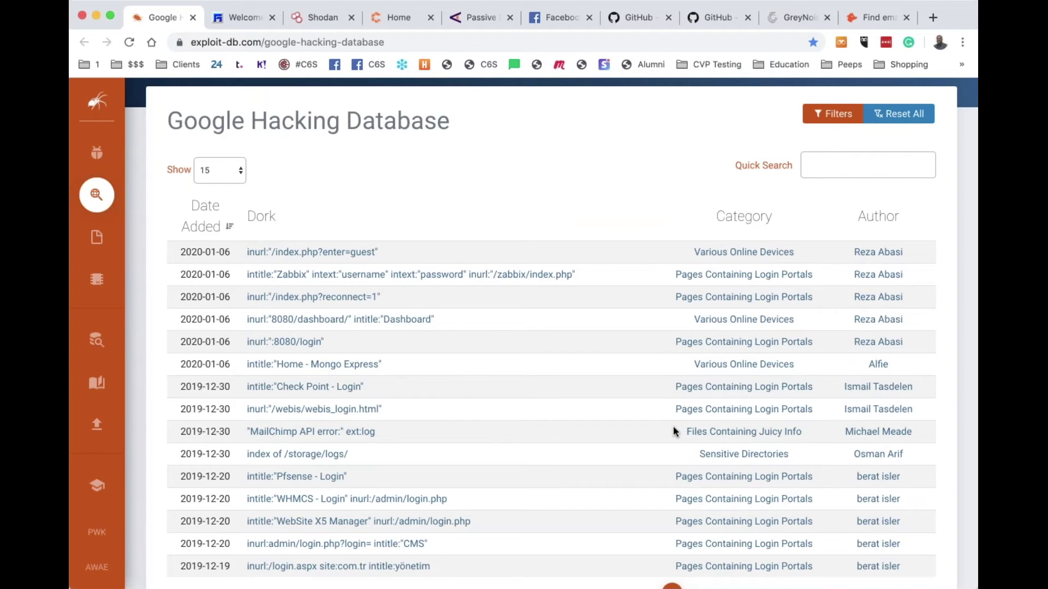
pyautogui.scroll(2, 673, 426)
# Filter the Google Hacking Database by the Files Containing Usernames category and browse its 22 dorks
pyautogui.click(832, 180)
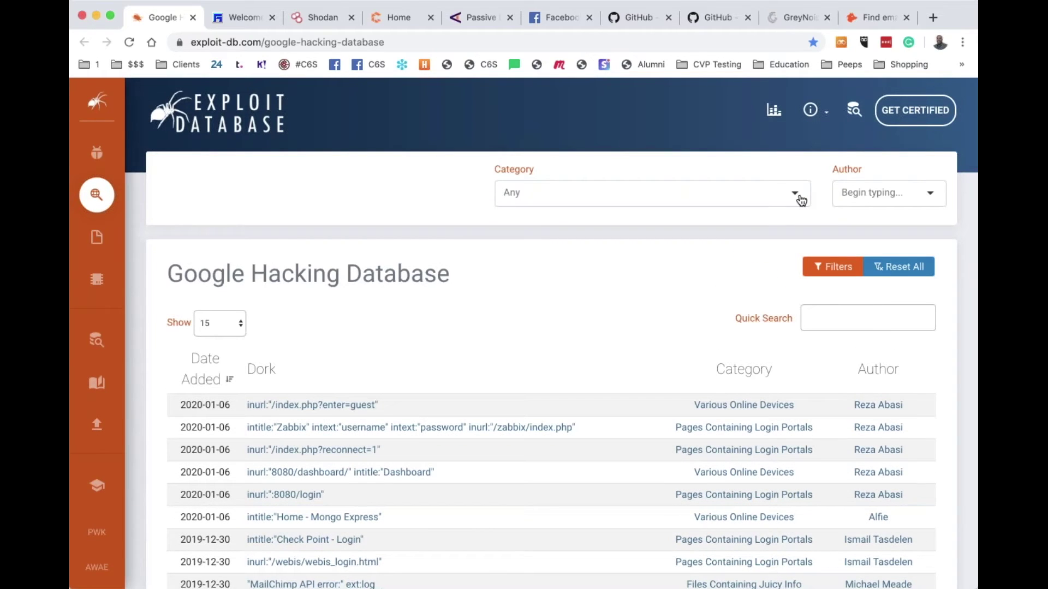
pyautogui.click(800, 200)
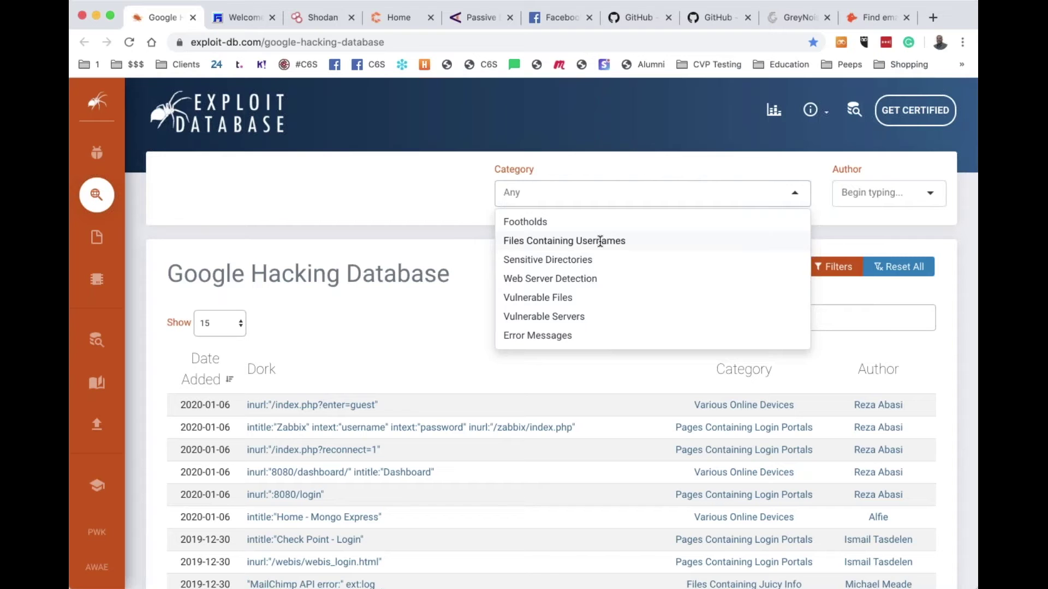
pyautogui.click(600, 241)
pyautogui.scroll(-5, 551, 332)
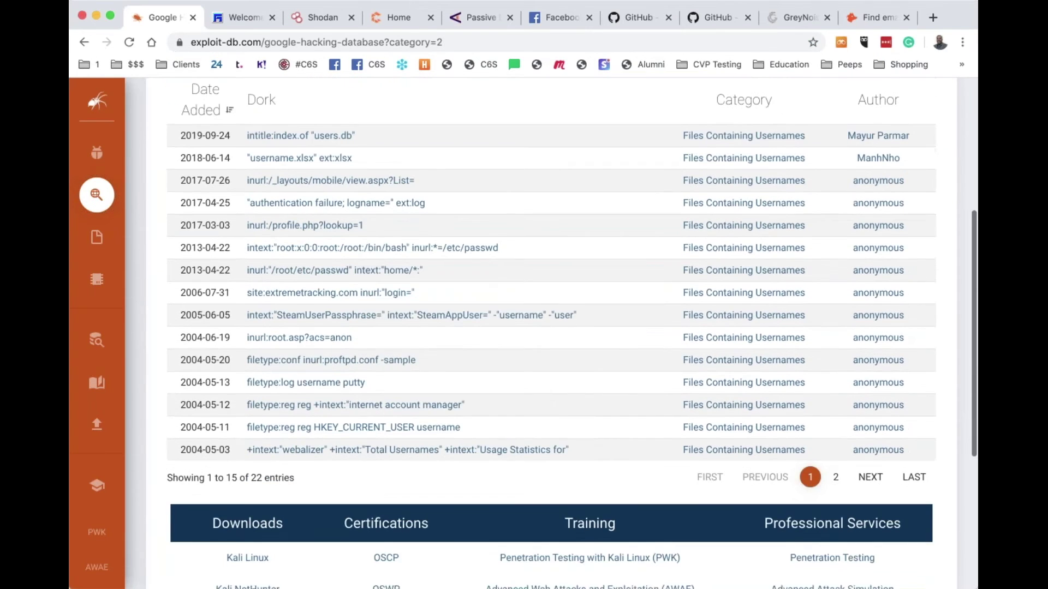
pyautogui.scroll(4, 551, 333)
pyautogui.scroll(-1, 551, 333)
pyautogui.scroll(-1, 551, 333)
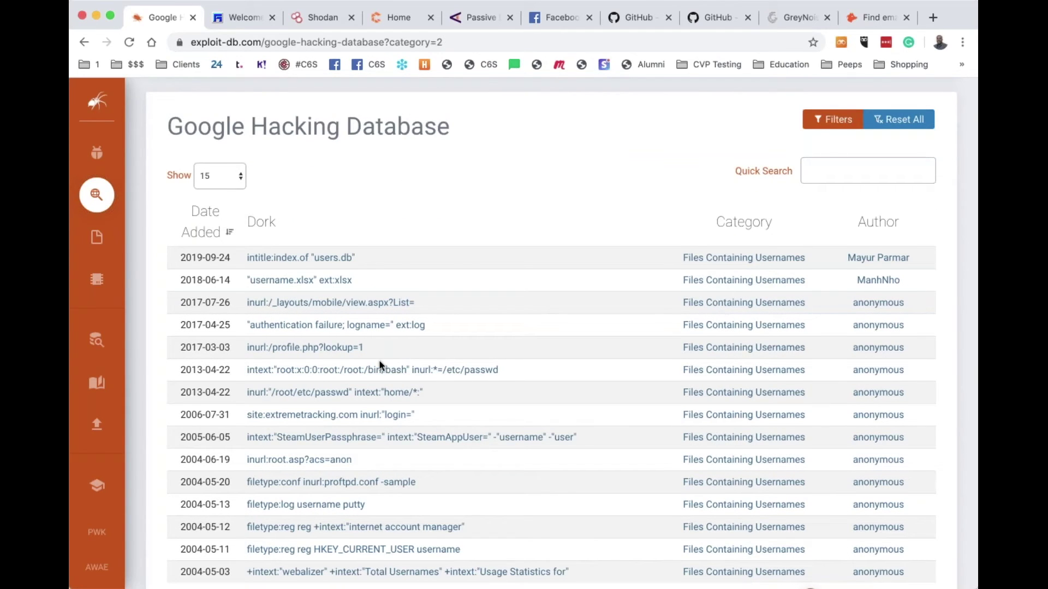
pyautogui.scroll(-1, 380, 363)
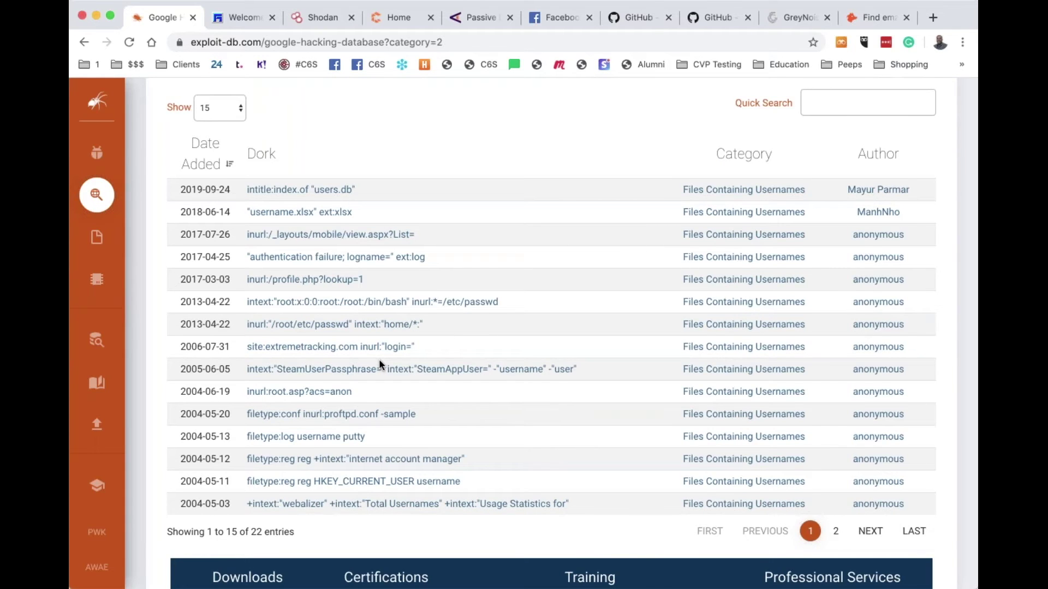
pyautogui.scroll(2, 380, 362)
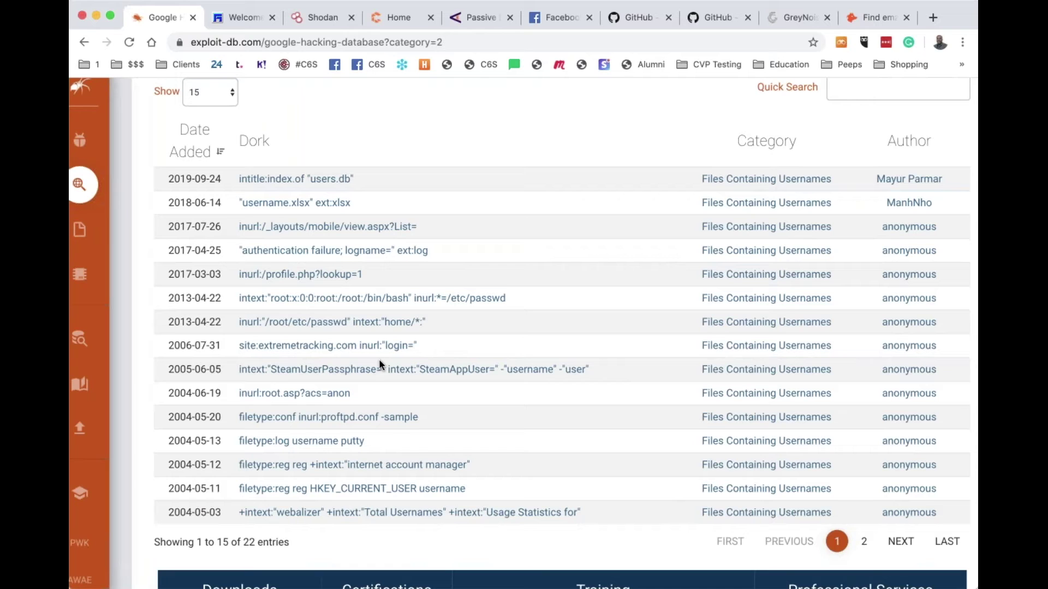
# Open the inurl:root.asp?acs=anon dork entry and run its Google search in a new tab
pyautogui.click(303, 398)
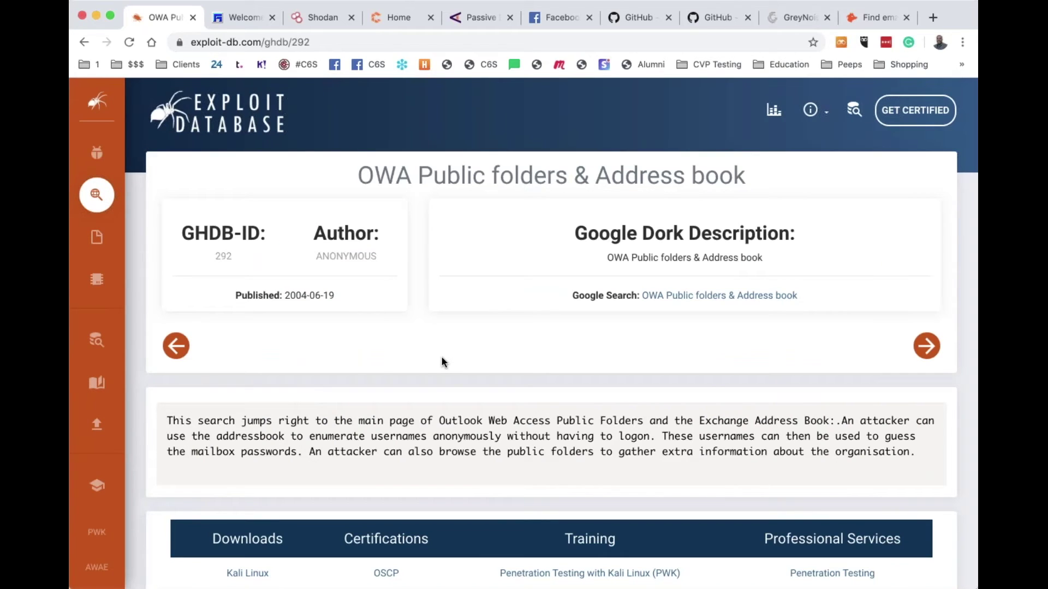
pyautogui.scroll(-3, 442, 360)
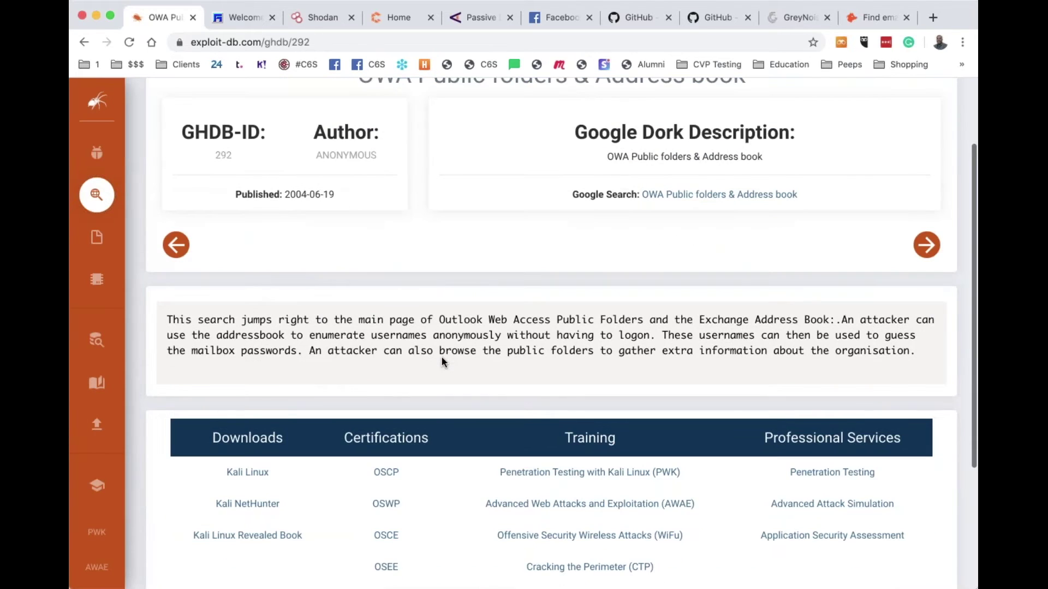
pyautogui.scroll(-2, 441, 361)
pyautogui.scroll(5, 443, 361)
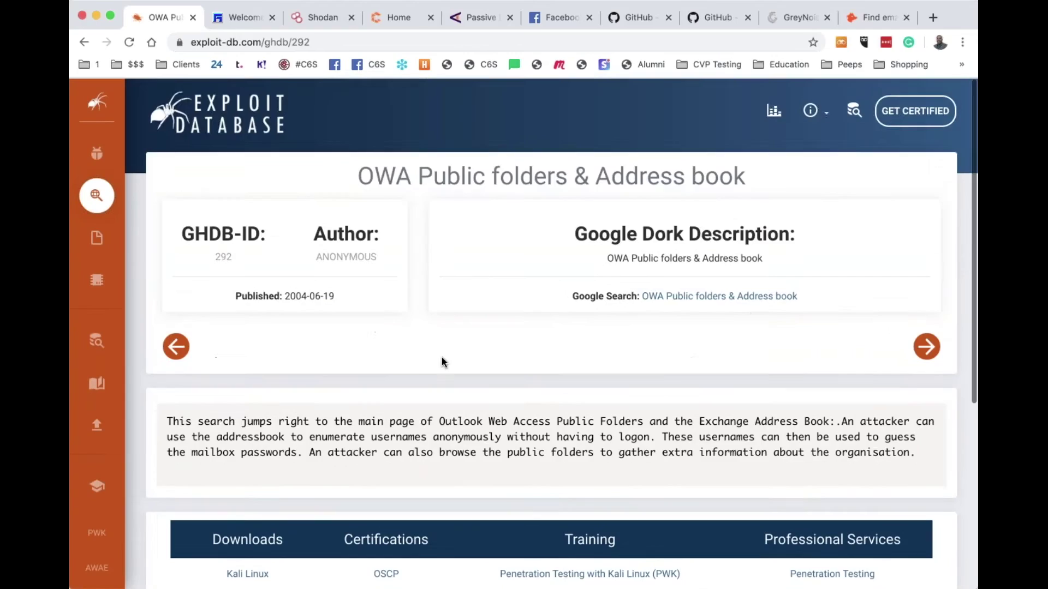
pyautogui.click(741, 296)
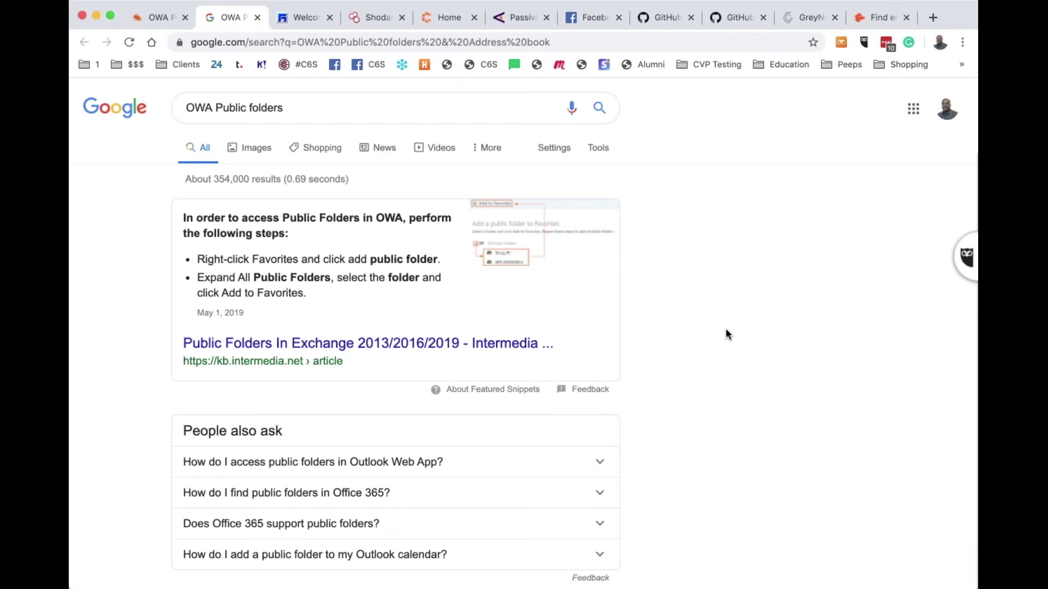
# Go back to the OWA Public folders dork and step back through three older dork entries
pyautogui.click(145, 16)
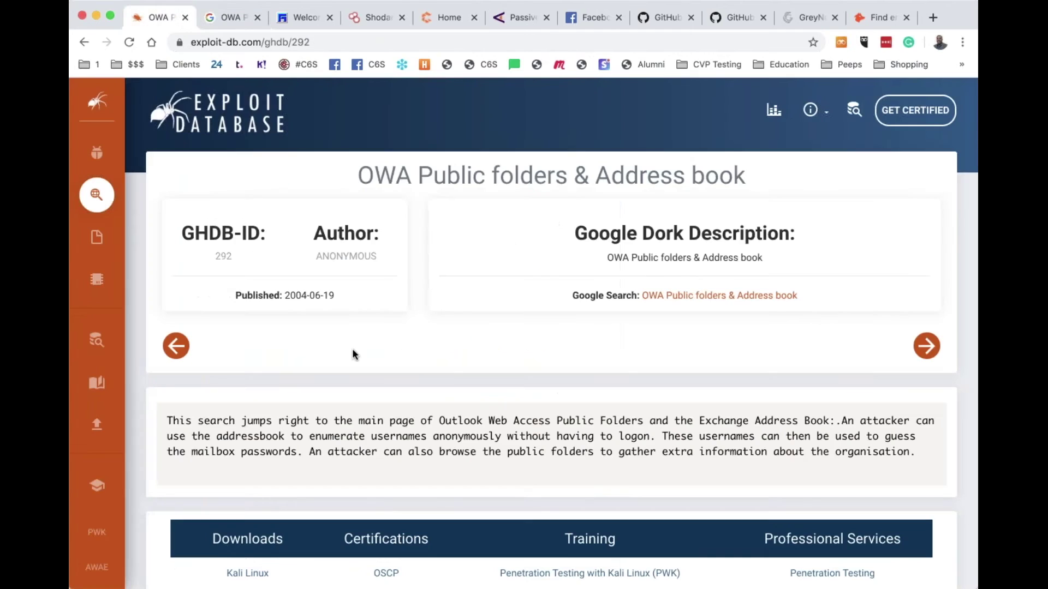
pyautogui.click(175, 346)
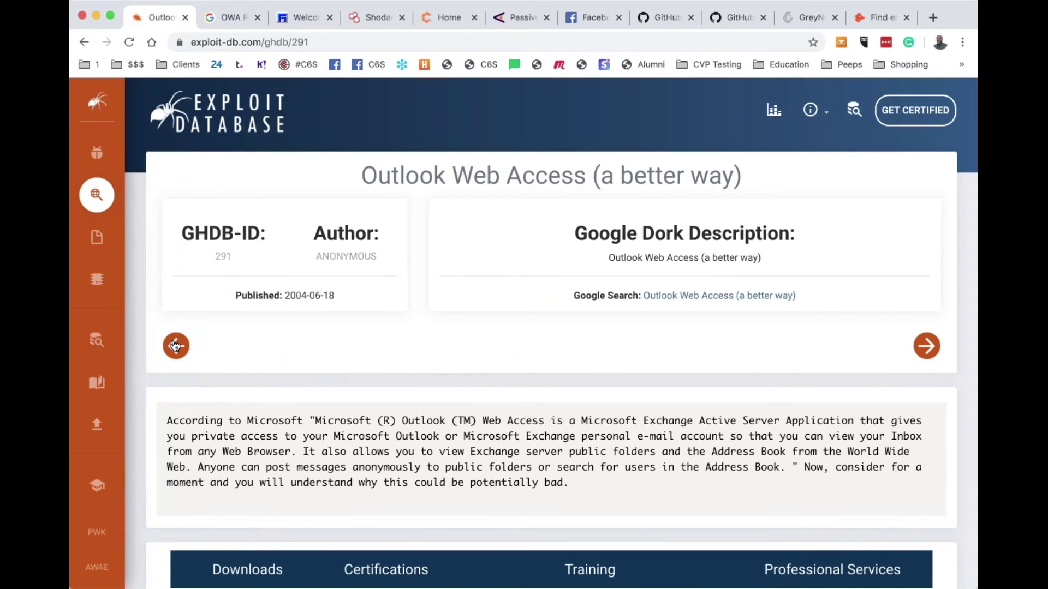
pyautogui.click(175, 345)
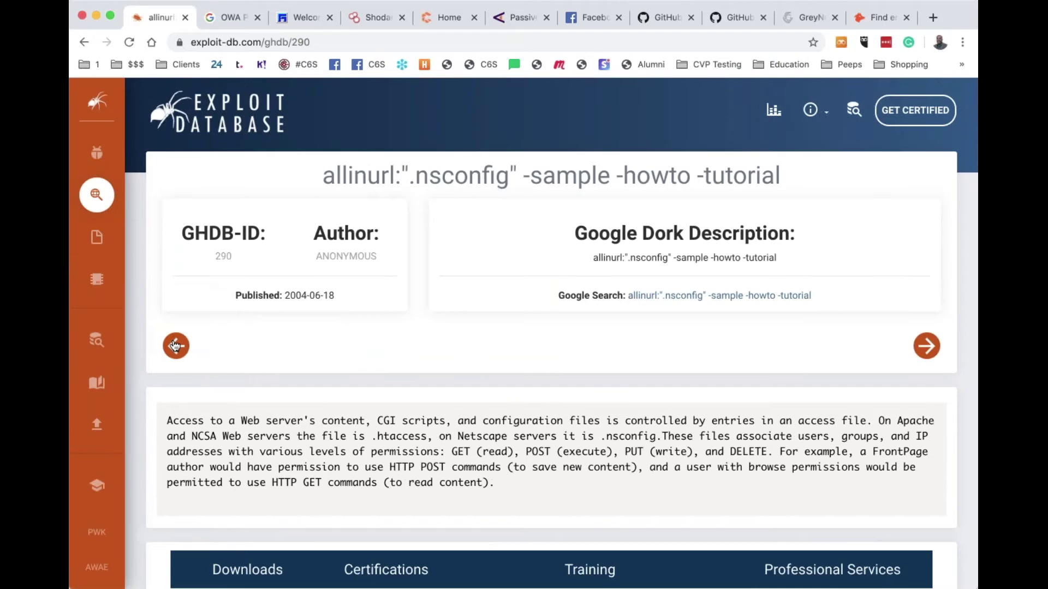
pyautogui.click(176, 346)
pyautogui.hscroll(-5, 319, 356)
pyautogui.hscroll(5, 650, 331)
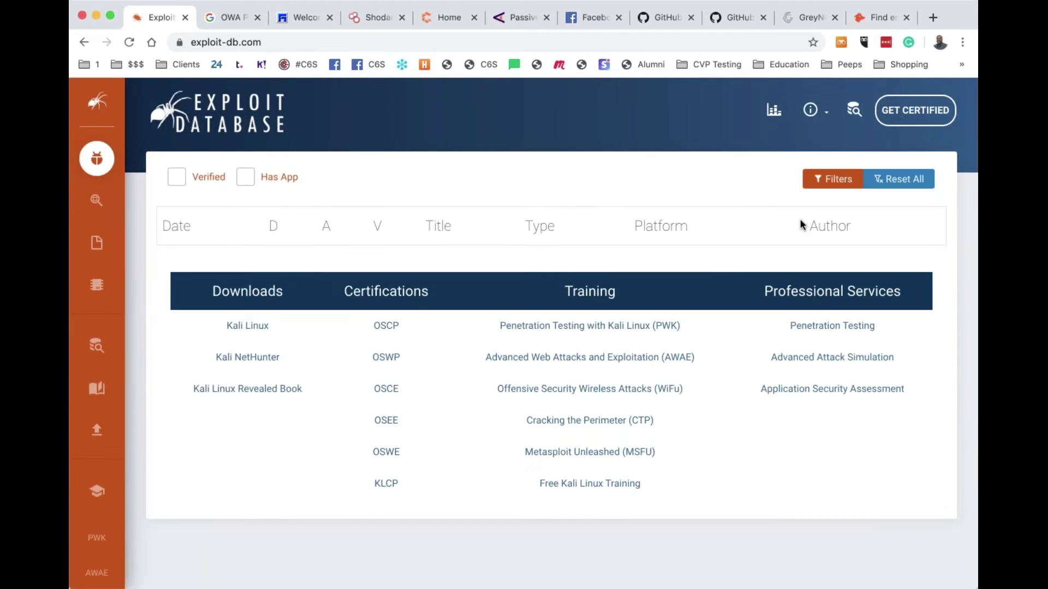
# Toggle the exploit filter panel and reload the Exploit Database home listing
pyautogui.click(836, 179)
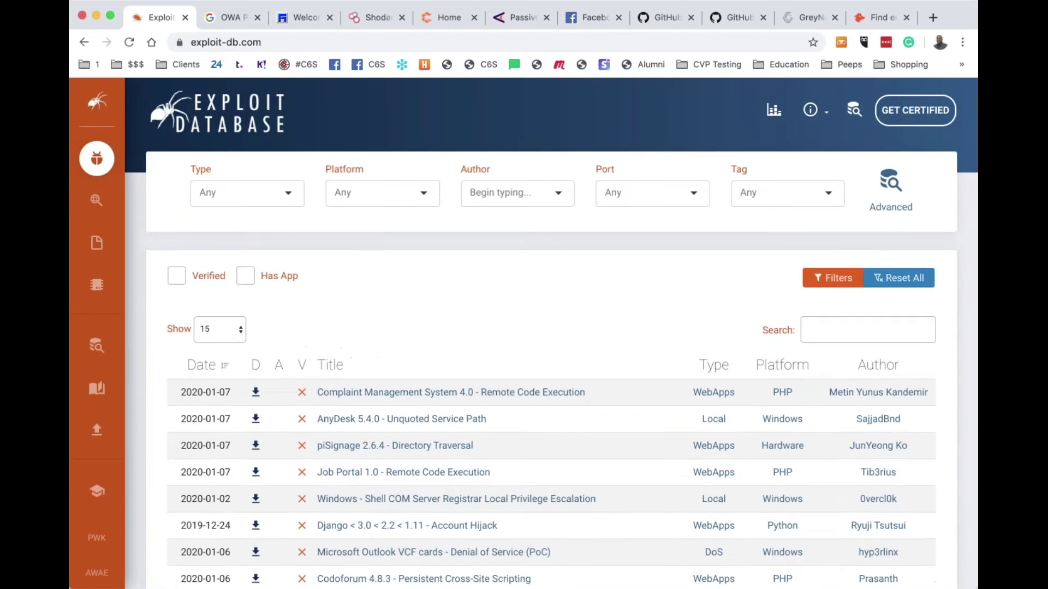
pyautogui.click(832, 278)
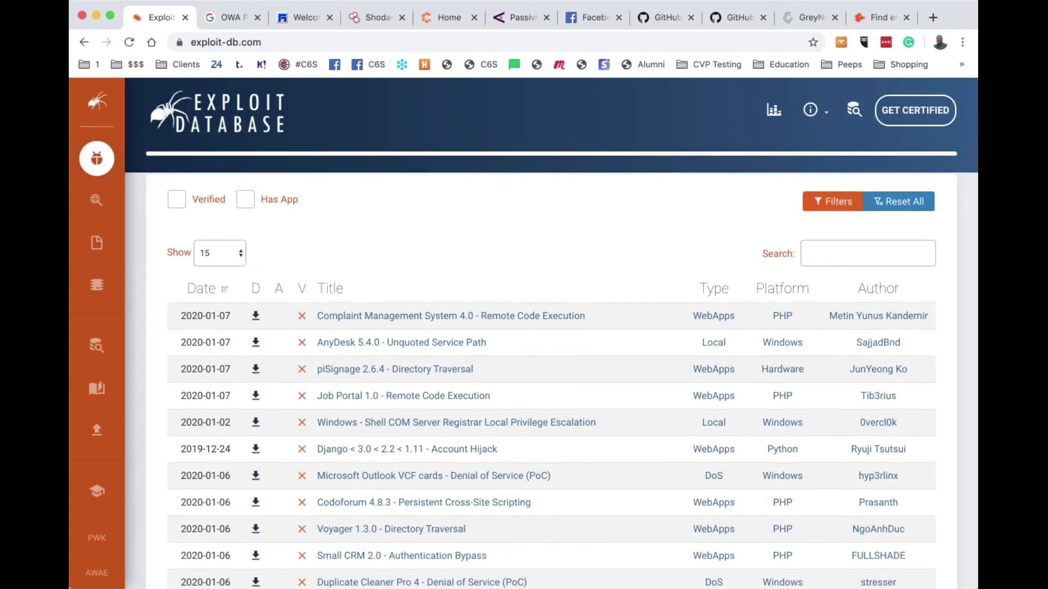
pyautogui.click(832, 178)
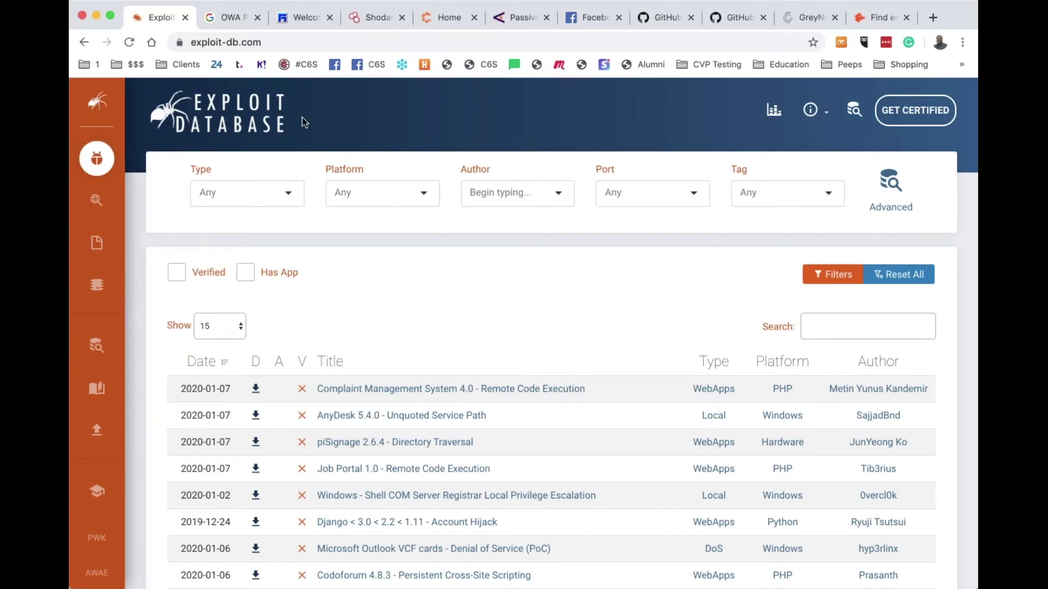
pyautogui.click(258, 104)
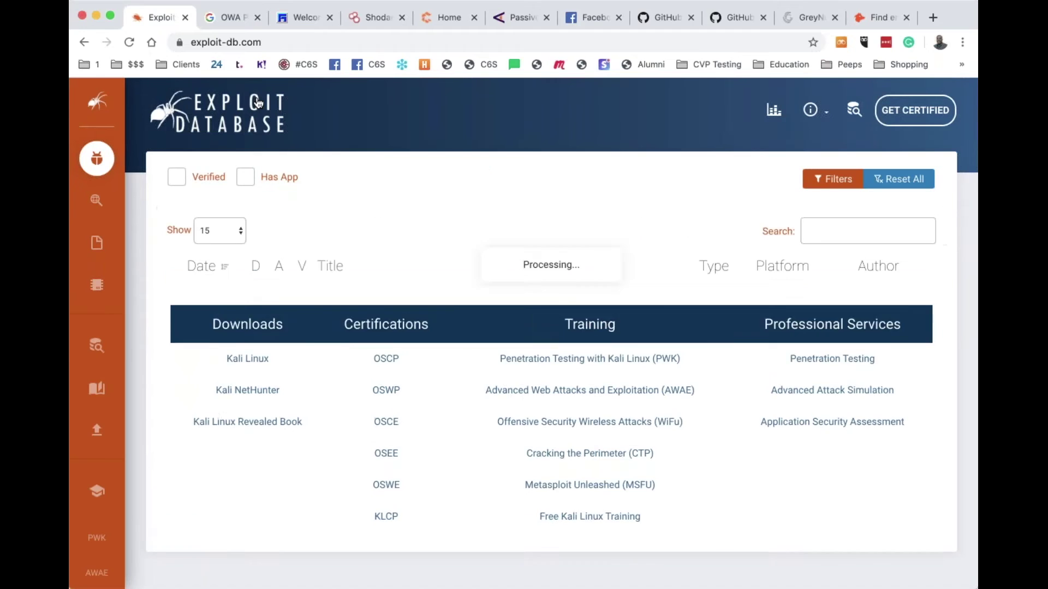
pyautogui.click(295, 42)
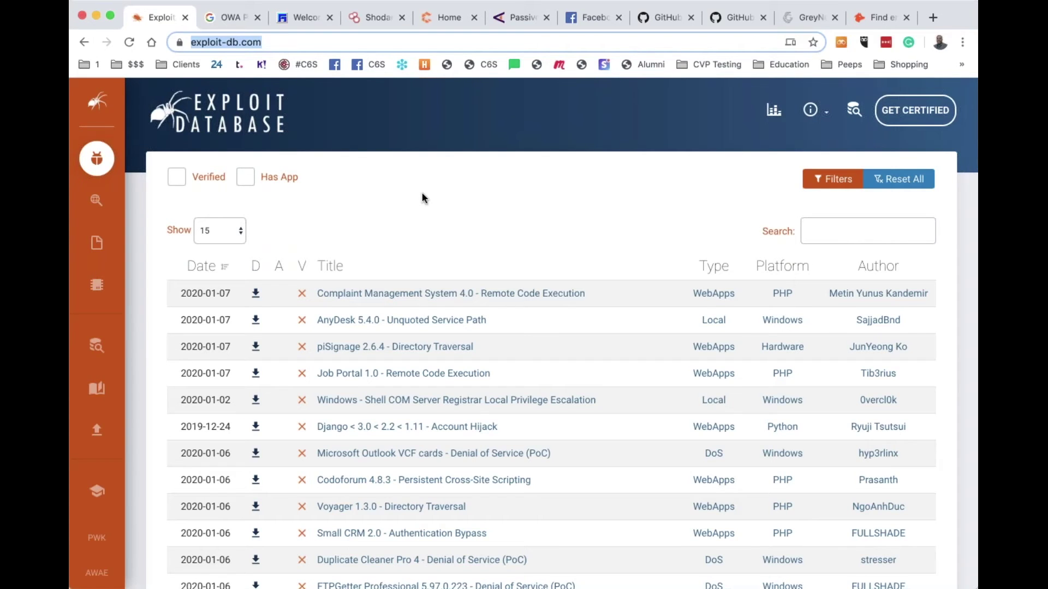
pyautogui.scroll(-8, 424, 198)
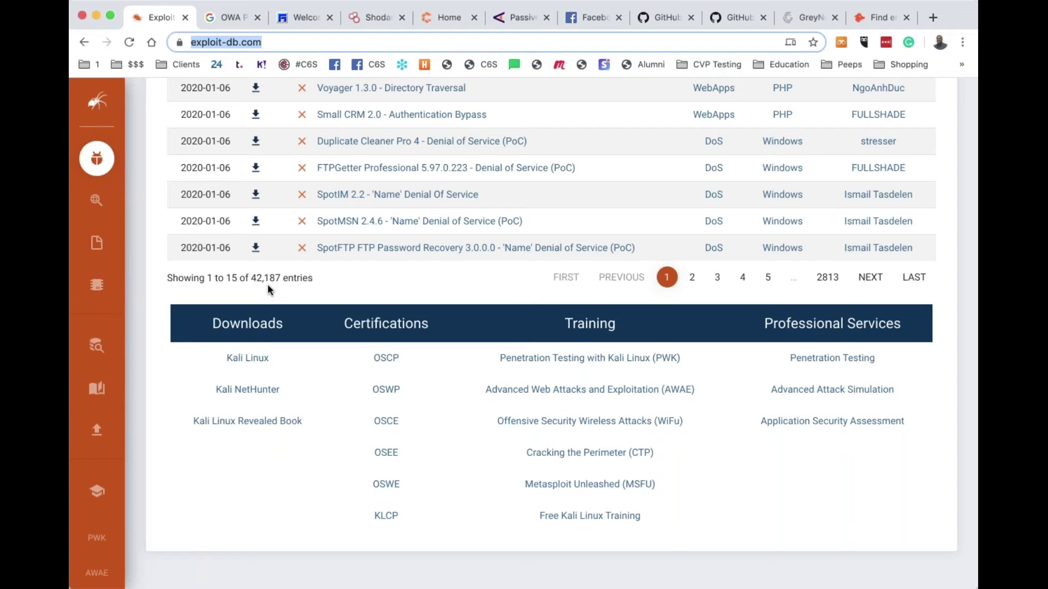
pyautogui.scroll(3, 268, 284)
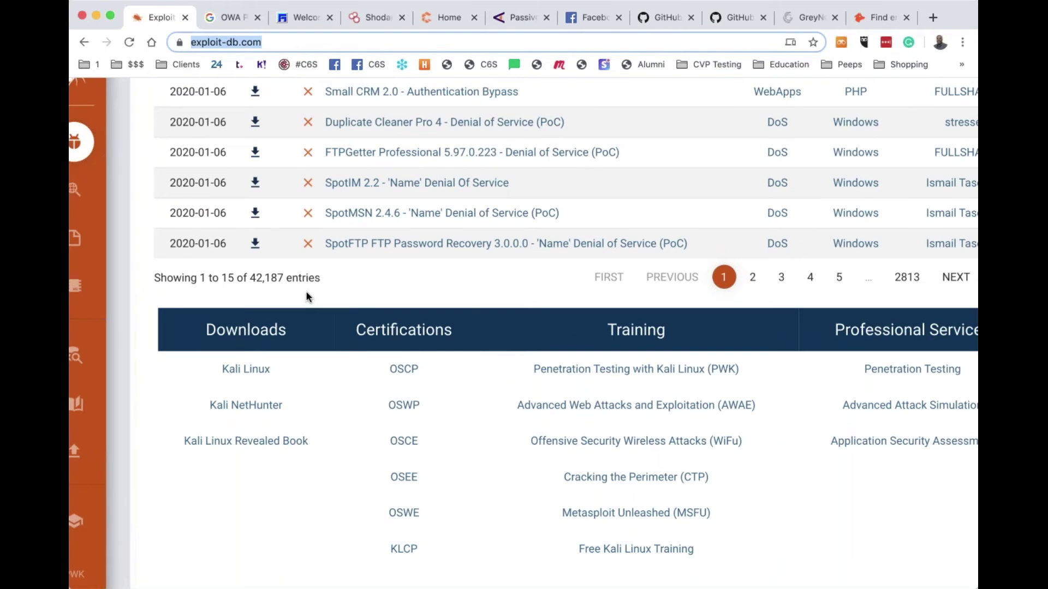
pyautogui.scroll(10, 307, 296)
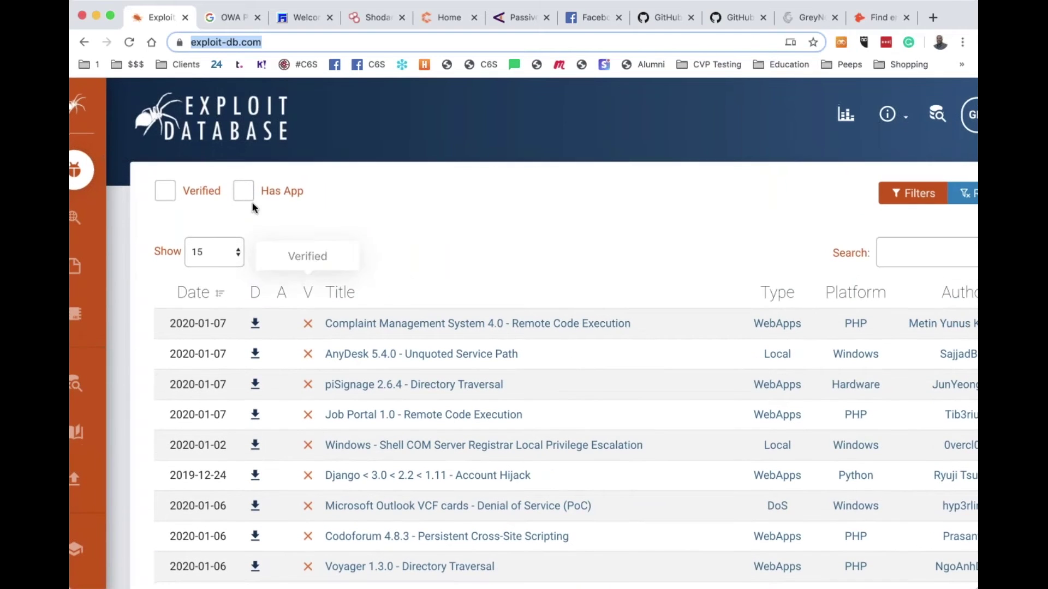
# Filter exploits to those with Has App ticked, narrowing 42,187 entries to 7,878
pyautogui.click(246, 197)
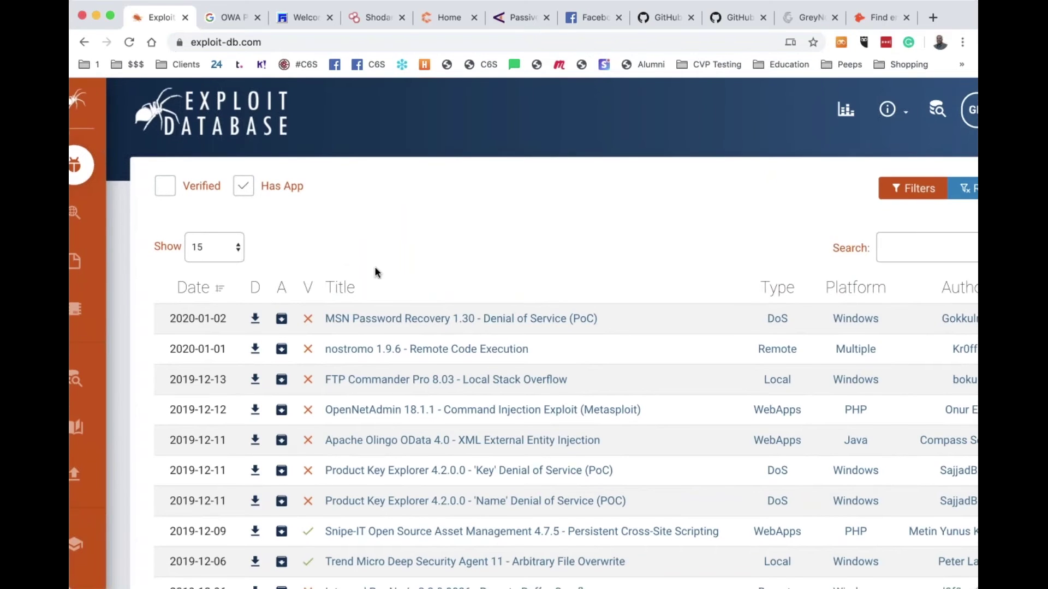
pyautogui.scroll(-5, 375, 266)
pyautogui.scroll(-3, 374, 267)
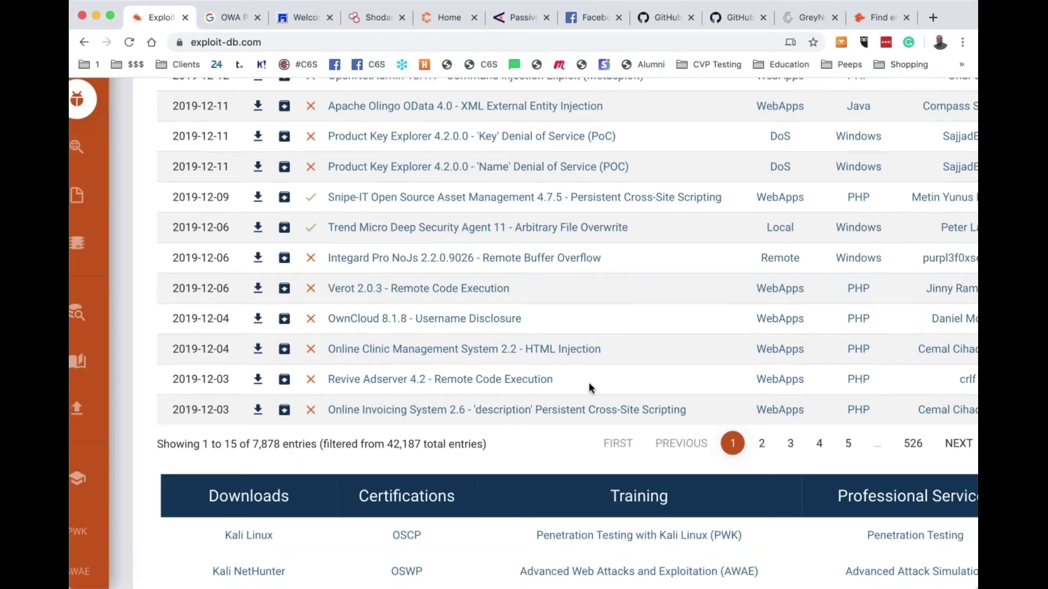
pyautogui.scroll(8, 590, 389)
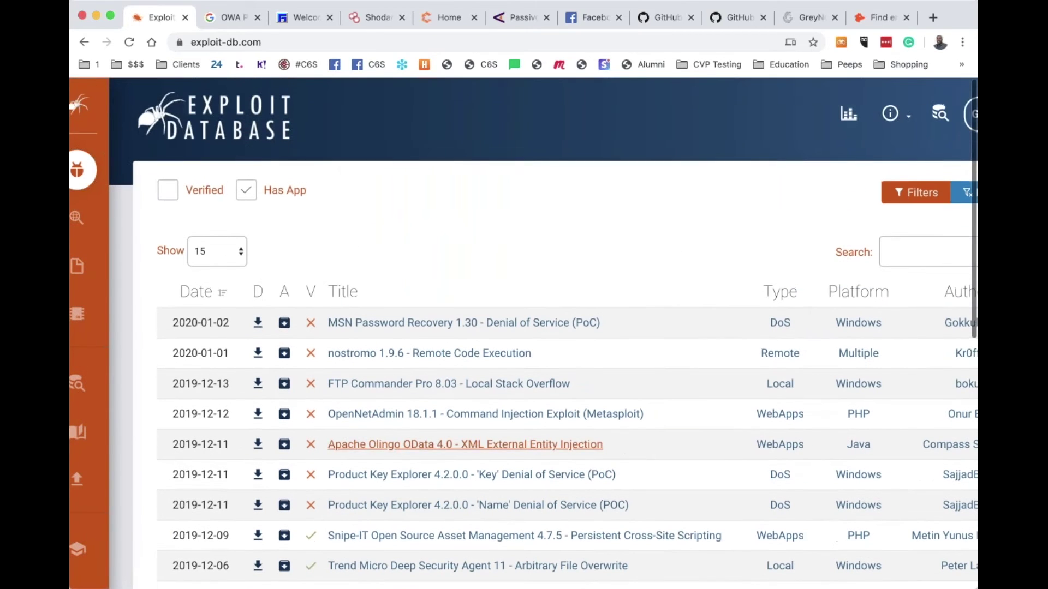
pyautogui.scroll(-3, 590, 388)
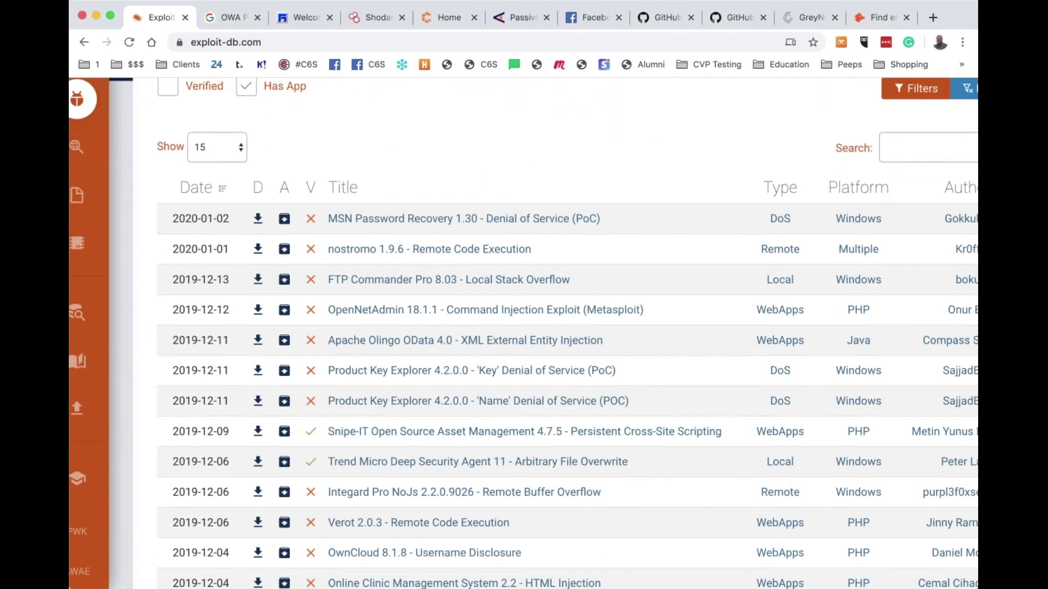
pyautogui.hscroll(1, 590, 389)
pyautogui.scroll(-1, 186, 194)
pyautogui.hscroll(3, 187, 194)
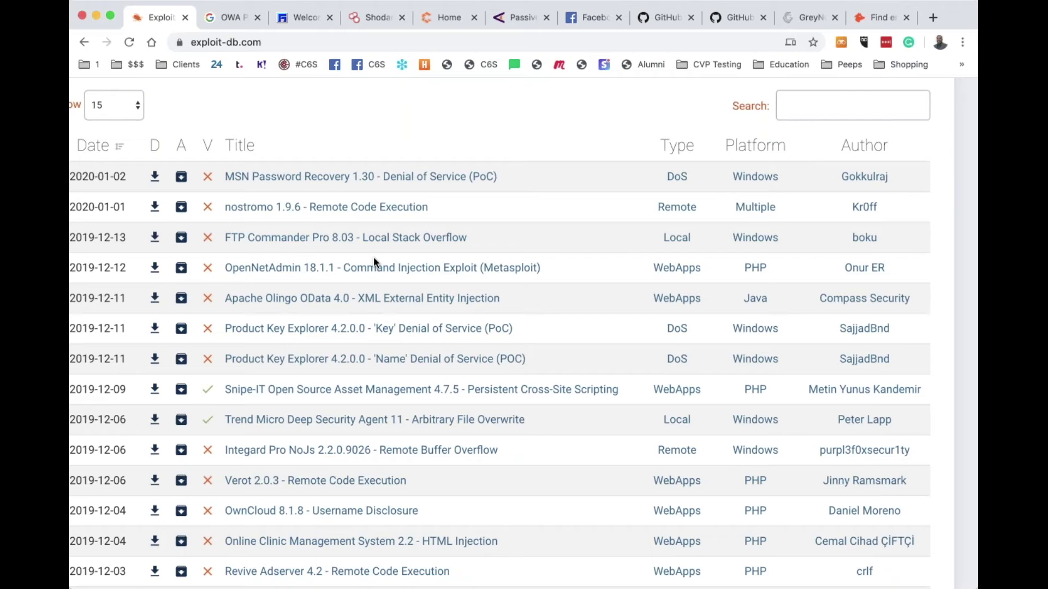
pyautogui.scroll(-5, 379, 264)
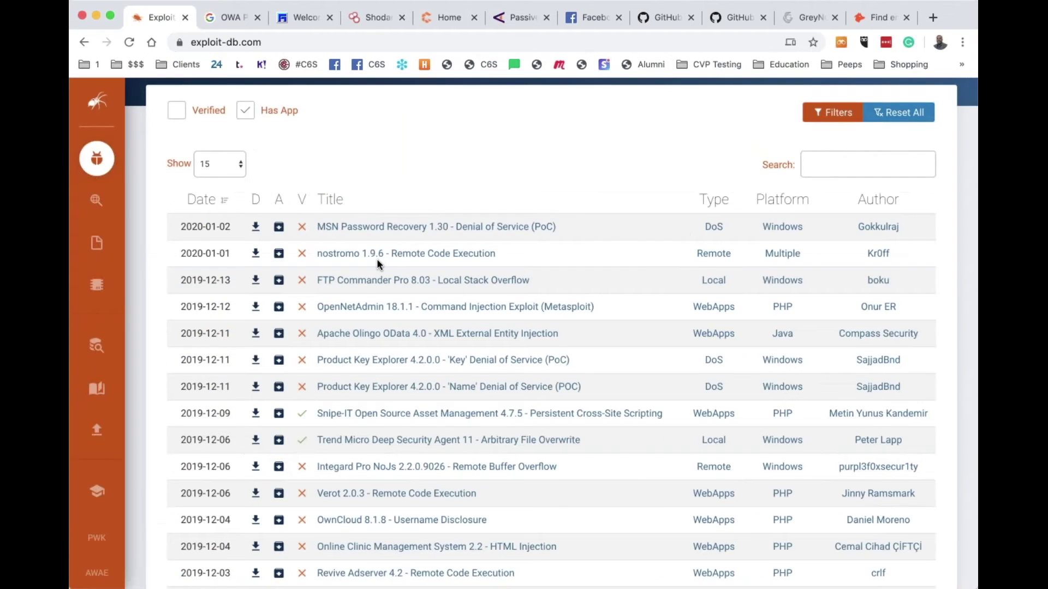
pyautogui.scroll(3, 376, 264)
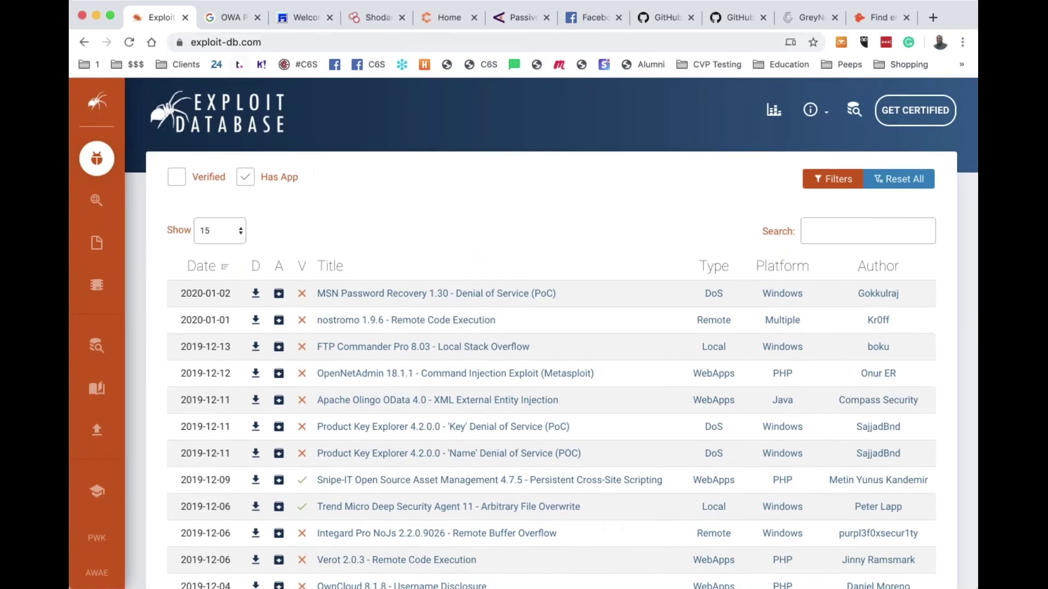
# Search Google for 'ghdb' from the address bar and open the Google Hacking Database result
pyautogui.press('super+l')
pyautogui.write('exploit')
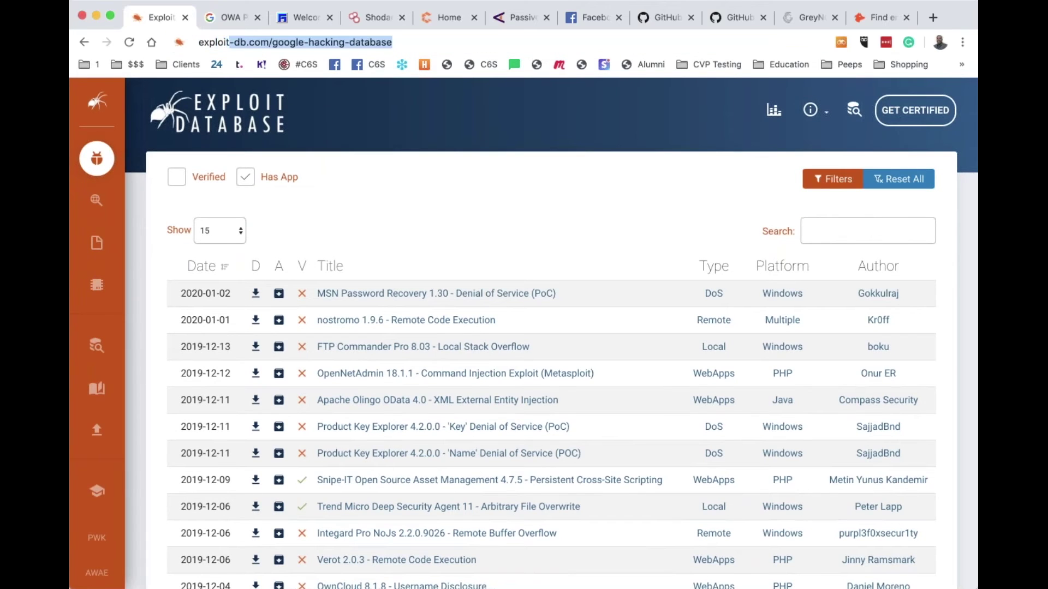
pyautogui.press('BackSpace')
pyautogui.press('BackSpace')
pyautogui.press('BackSpace')
pyautogui.press('BackSpace')
pyautogui.press('BackSpace')
pyautogui.press('BackSpace')
pyautogui.press('BackSpace')
pyautogui.press('BackSpace')
pyautogui.write('ghdb')
pyautogui.press('Return')
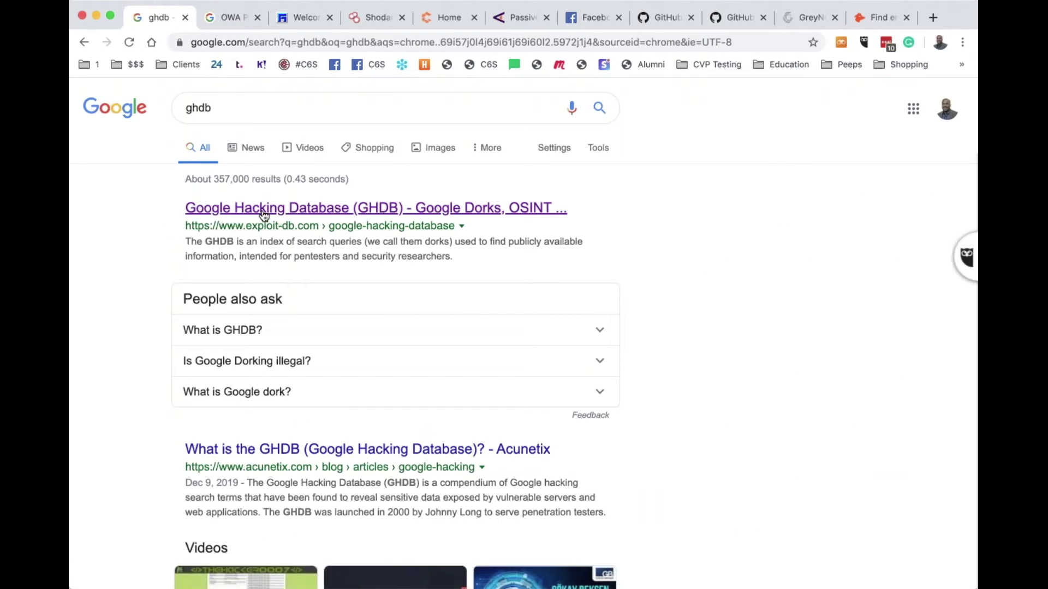
pyautogui.click(263, 210)
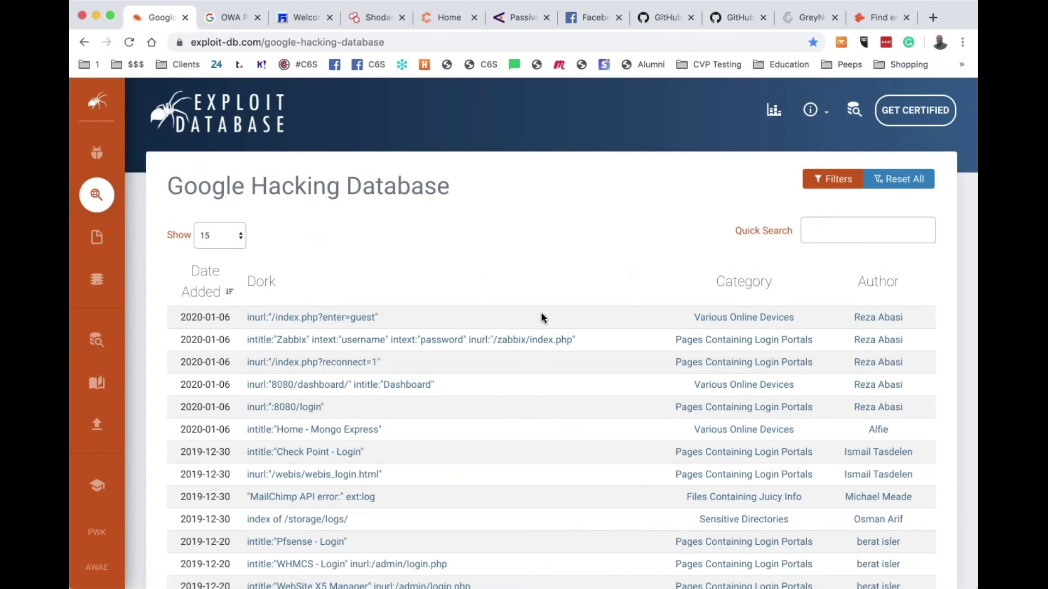
# Open the inurl:/login.aspx site:com.tr intitle:yönetim dork and run it as a Google search
pyautogui.scroll(-3, 542, 317)
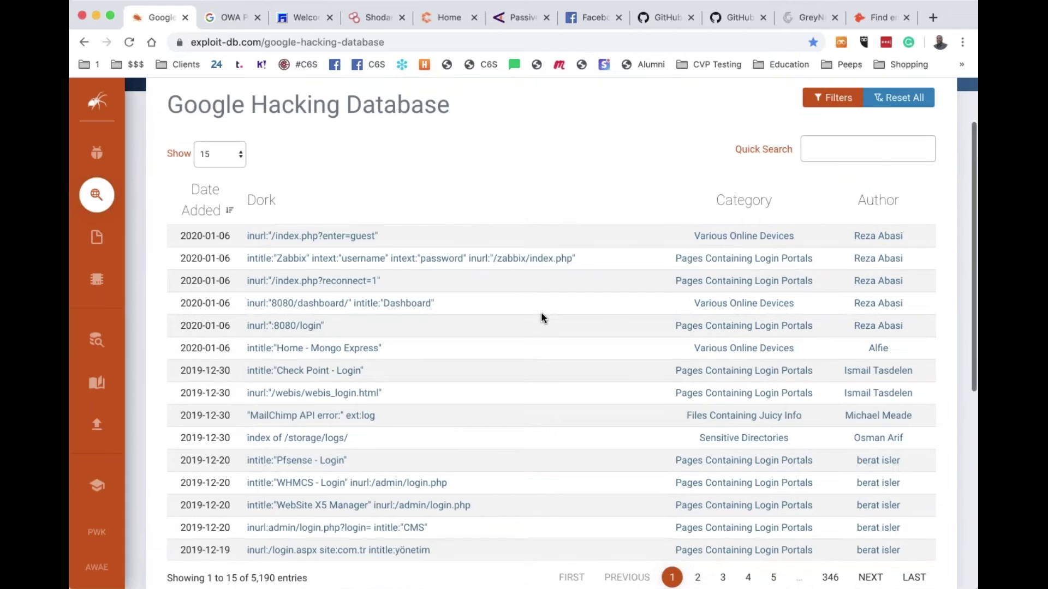
pyautogui.scroll(-3, 541, 314)
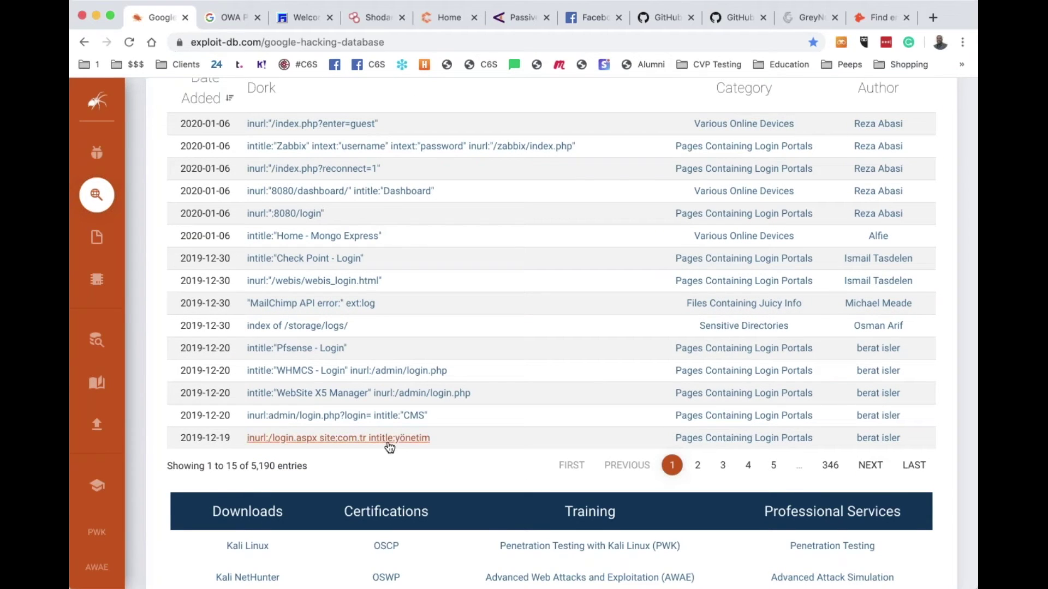
pyautogui.click(388, 442)
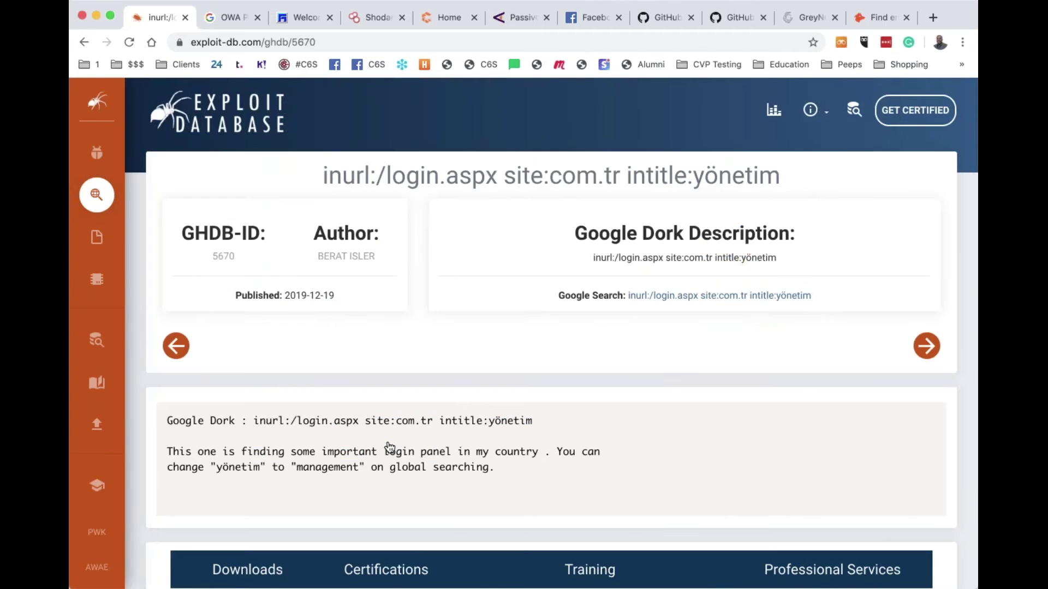
pyautogui.click(697, 296)
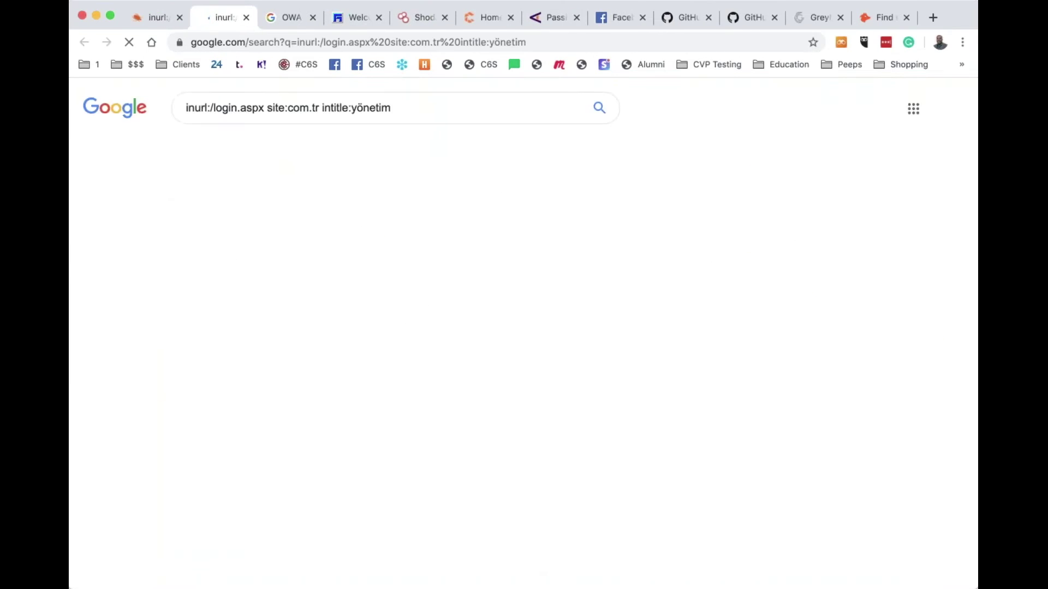
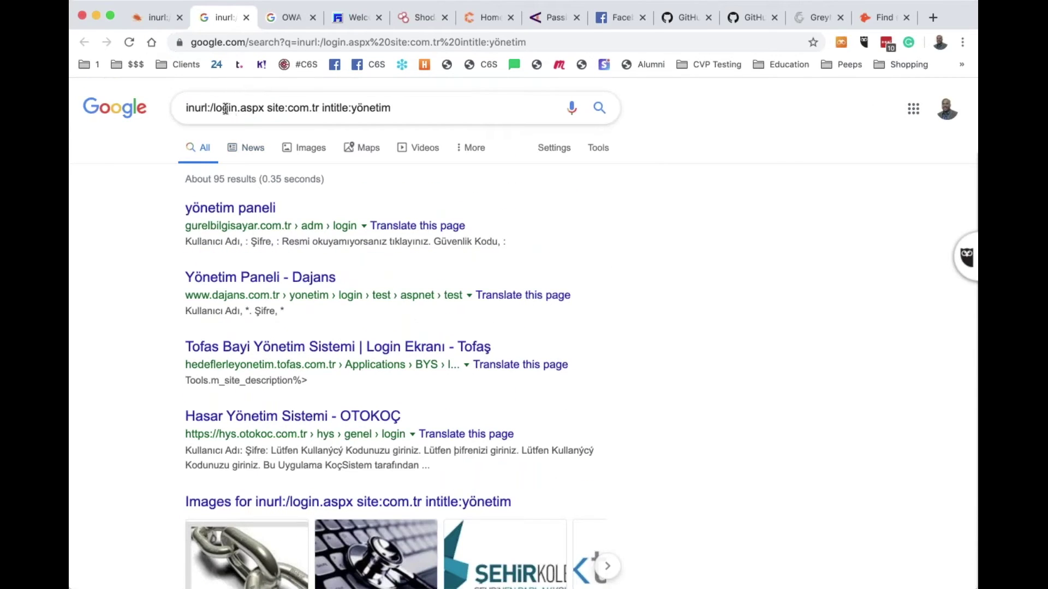
pyautogui.doubleClick(225, 109)
pyautogui.click(211, 108)
pyautogui.write('www')
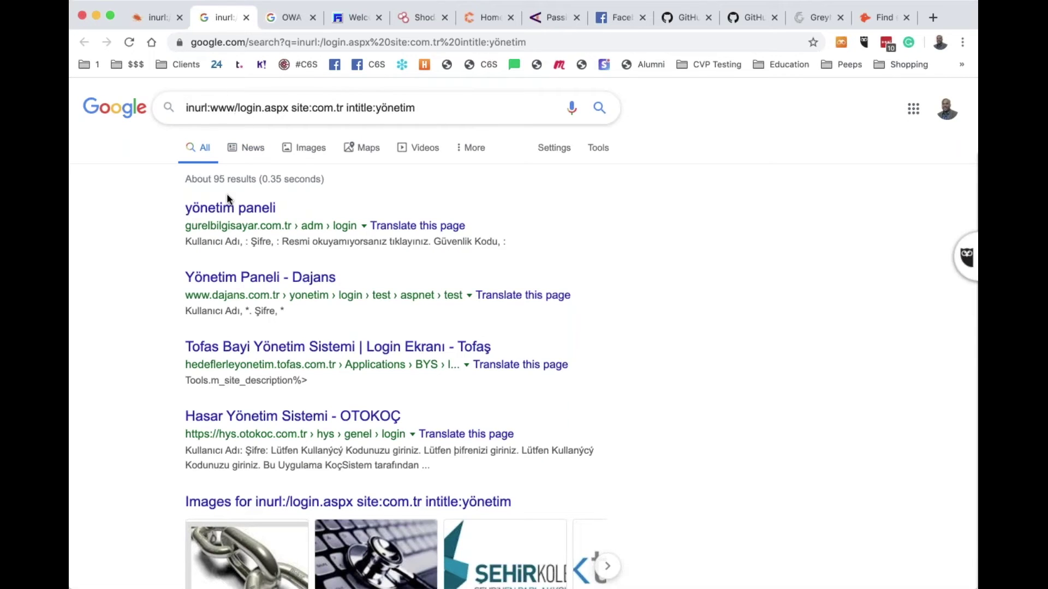
pyautogui.write('.cover6')
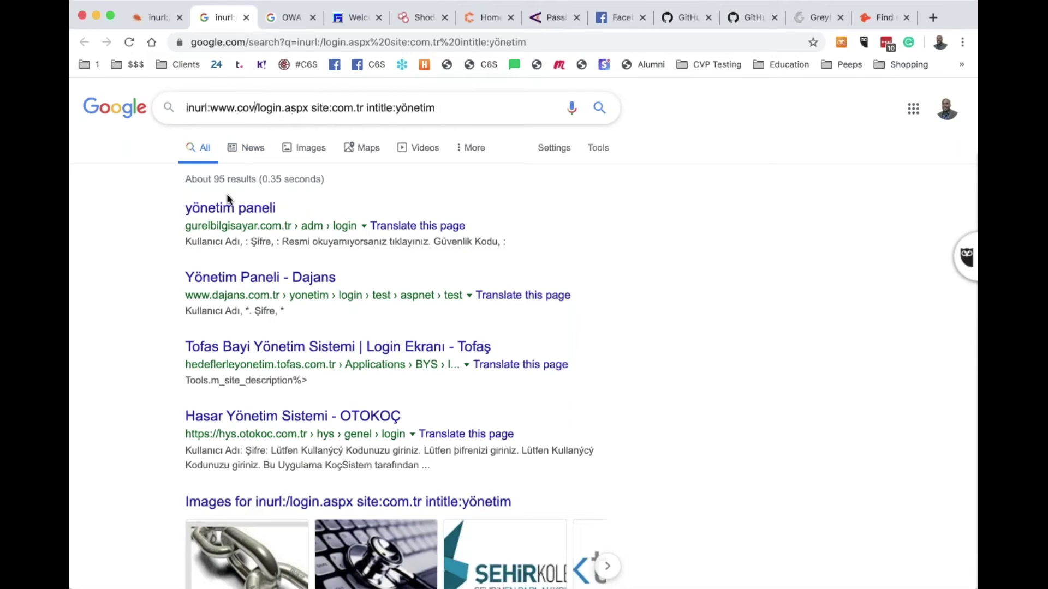
pyautogui.write('solutions')
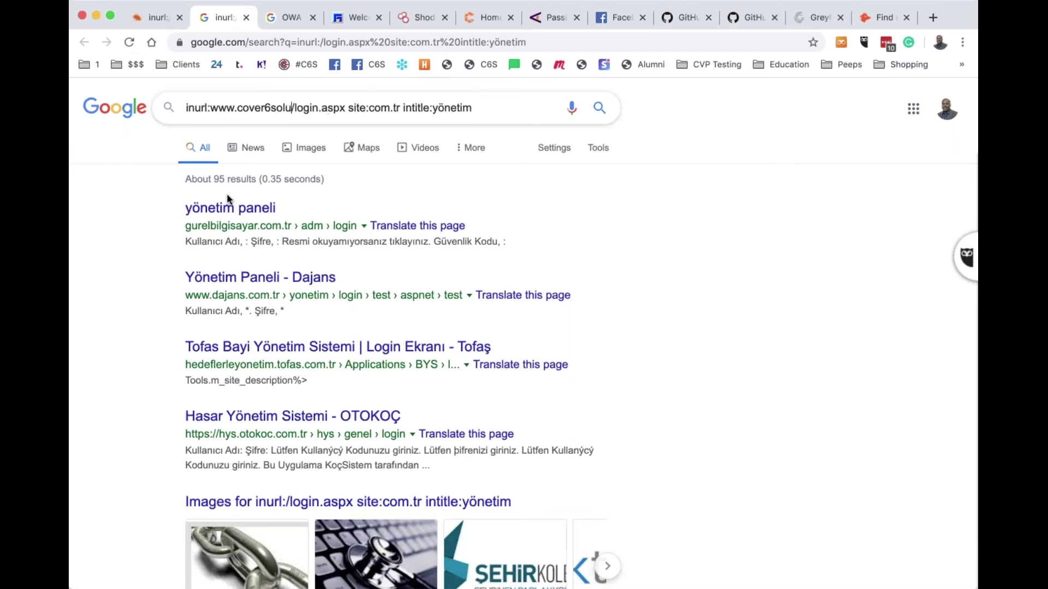
pyautogui.write('.com')
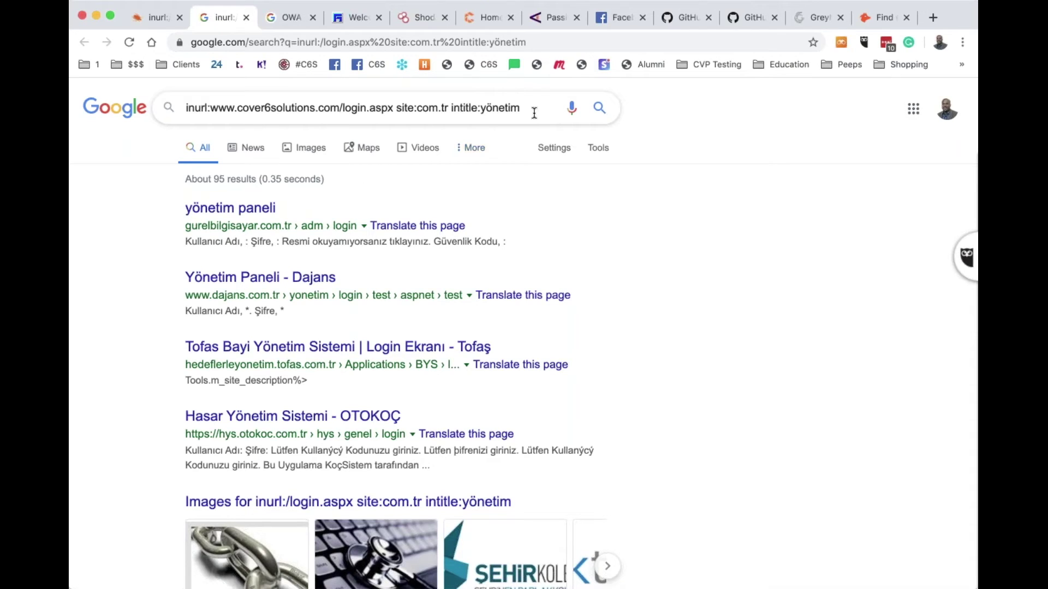
pyautogui.press('BackSpace')
pyautogui.press('BackSpace')
pyautogui.press('BackSpace')
pyautogui.press('BackSpace')
pyautogui.press('BackSpace')
pyautogui.press('BackSpace')
pyautogui.press('BackSpace')
pyautogui.press('BackSpace')
pyautogui.press('BackSpace')
pyautogui.press('BackSpace')
pyautogui.press('BackSpace')
pyautogui.press('BackSpace')
pyautogui.press('BackSpace')
pyautogui.press('BackSpace')
pyautogui.press('BackSpace')
pyautogui.press('BackSpace')
pyautogui.press('BackSpace')
pyautogui.press('BackSpace')
pyautogui.press('BackSpace')
pyautogui.press('BackSpace')
pyautogui.press('BackSpace')
pyautogui.press('BackSpace')
pyautogui.press('BackSpace')
pyautogui.press('BackSpace')
pyautogui.press('BackSpace')
pyautogui.press('BackSpace')
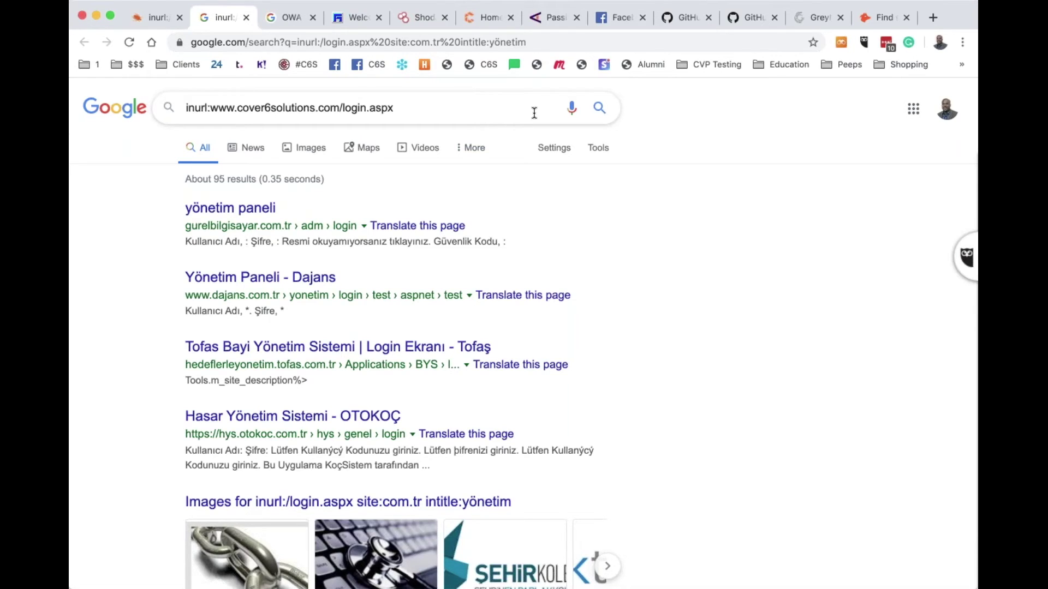
pyautogui.press('Return')
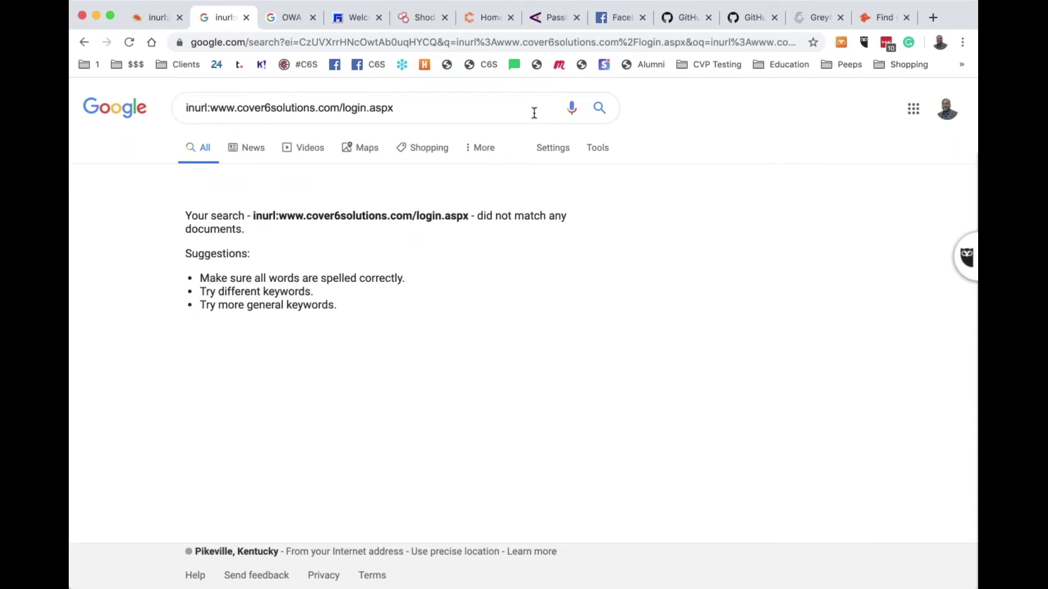
# Close the Google inurl search, Exploit Database dork and OWA search tabs
pyautogui.click(247, 18)
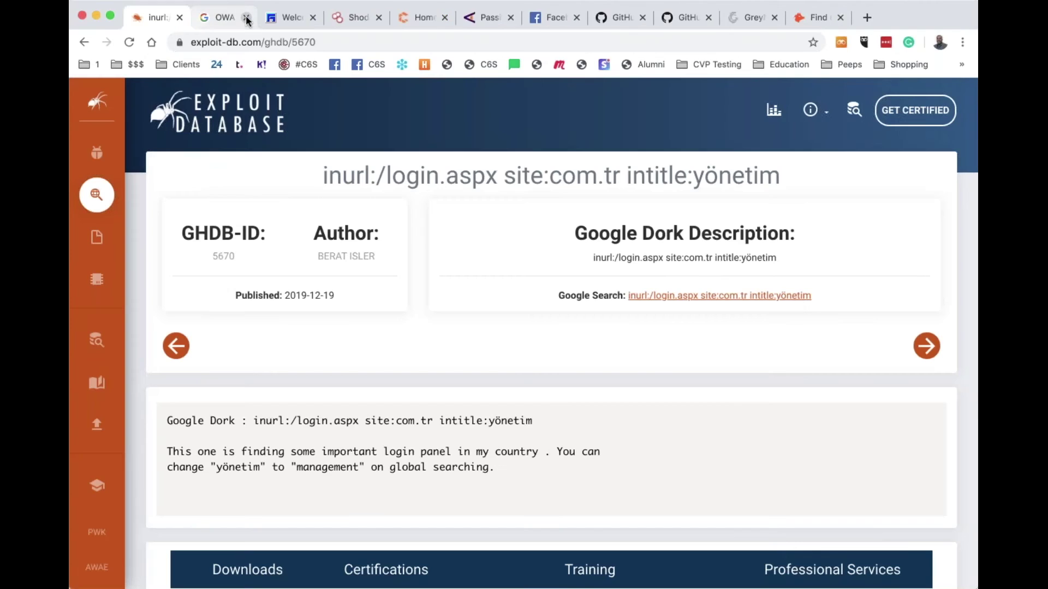
pyautogui.click(179, 17)
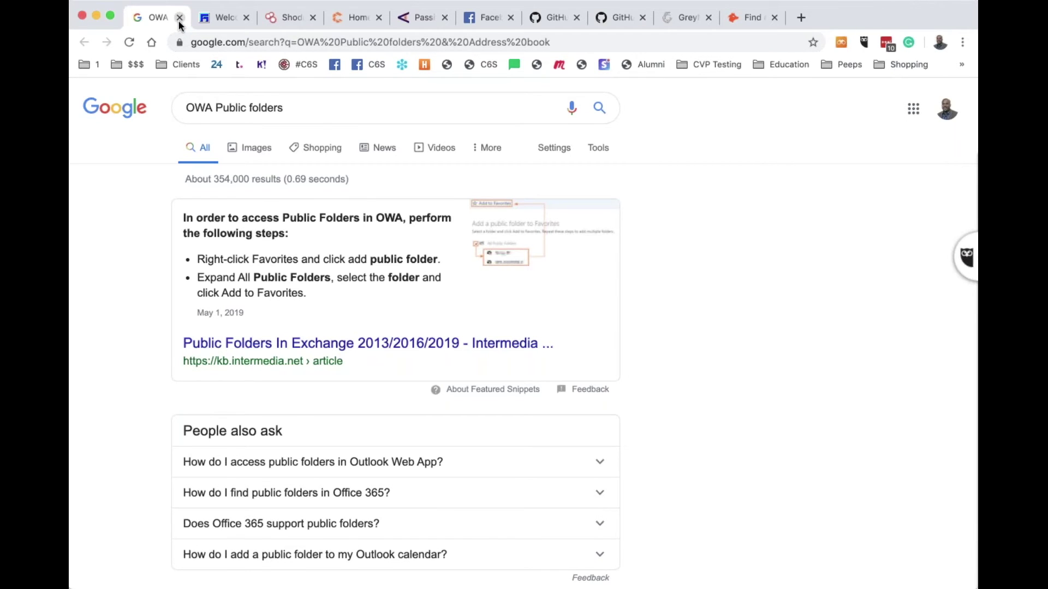
pyautogui.click(180, 17)
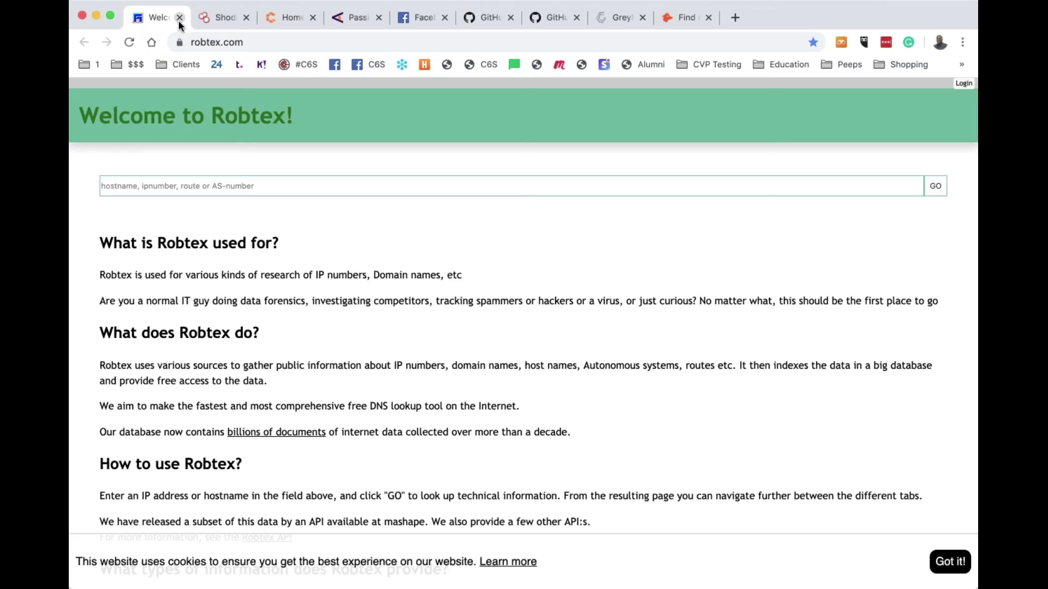
# Look up megacorpone on Robtex, correcting the misspelt name
pyautogui.click(364, 187)
pyautogui.write('megacoprone')
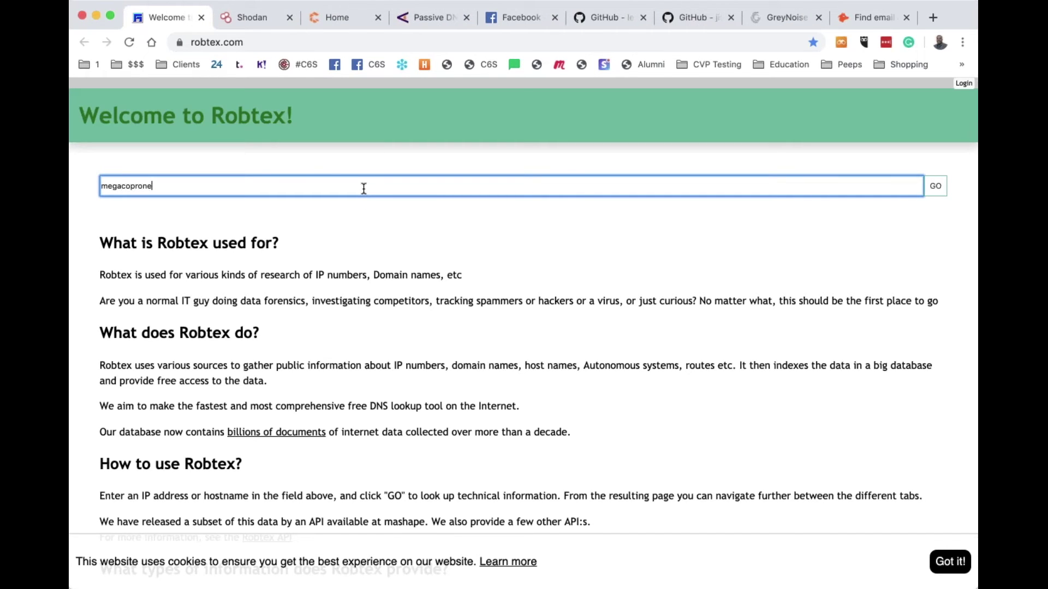
pyautogui.press('BackSpace')
pyautogui.press('BackSpace')
pyautogui.press('BackSpace')
pyautogui.press('BackSpace')
pyautogui.press('BackSpace')
pyautogui.write('rpone')
pyautogui.press('Return')
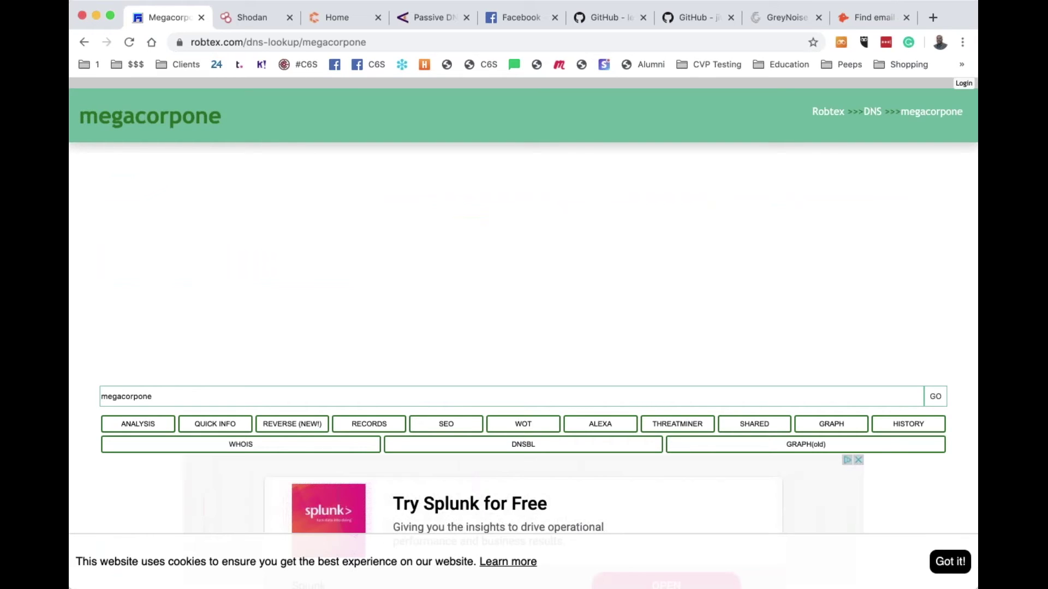
# Run the Robtex DNS lookup for megacorpone.com
pyautogui.scroll(-10, 427, 251)
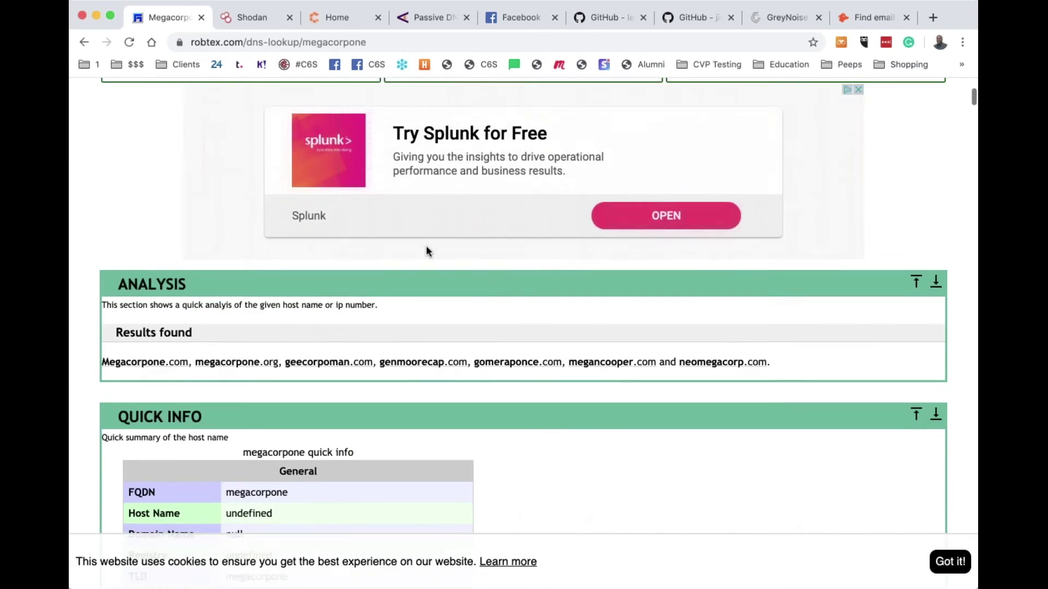
pyautogui.scroll(12, 427, 251)
pyautogui.hscroll(-5, 426, 250)
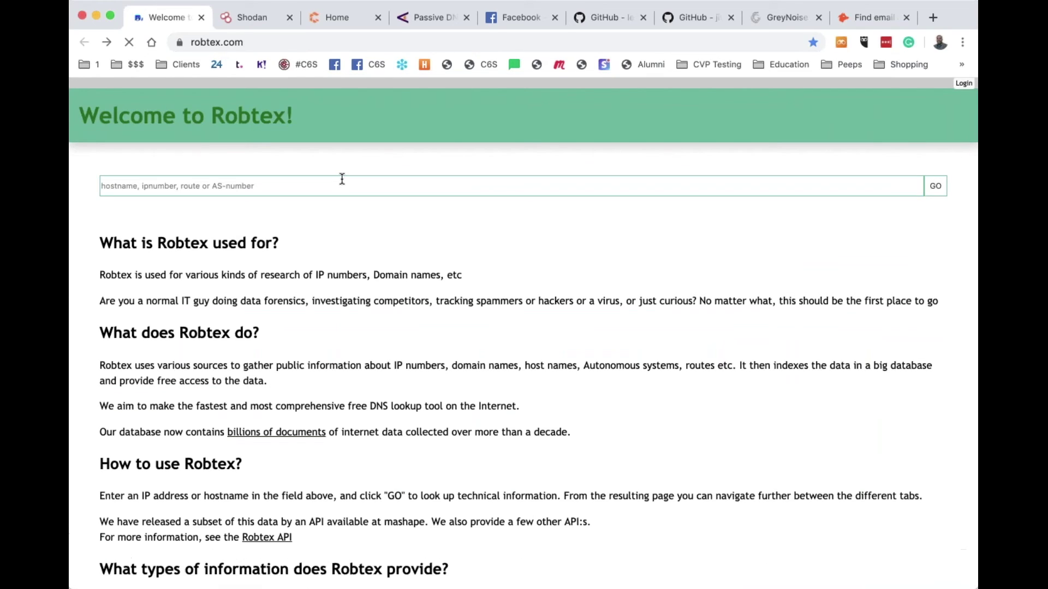
pyautogui.write('mega')
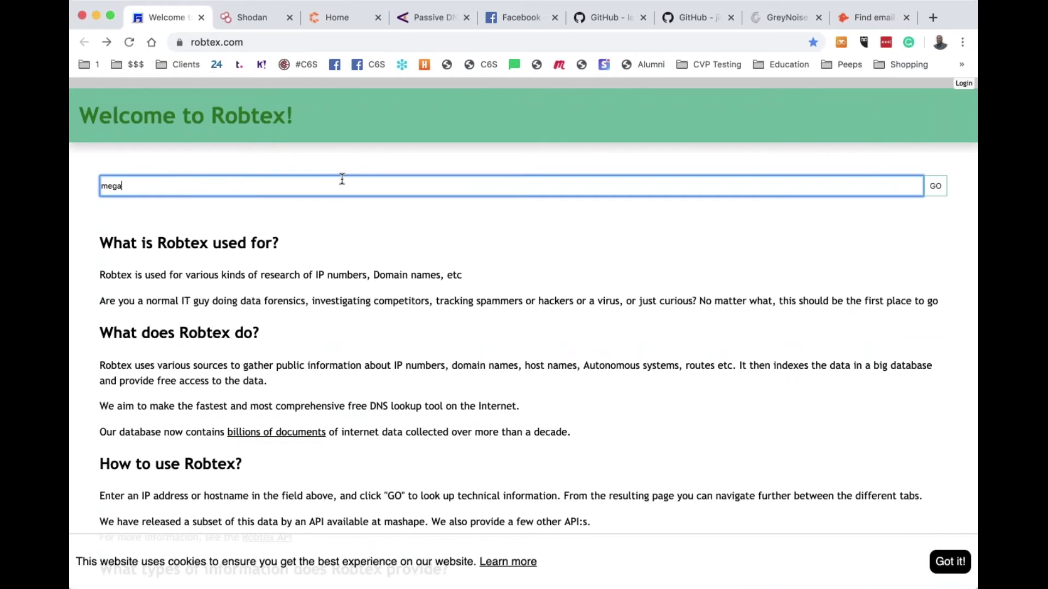
pyautogui.write('corpone.com')
pyautogui.press('Return')
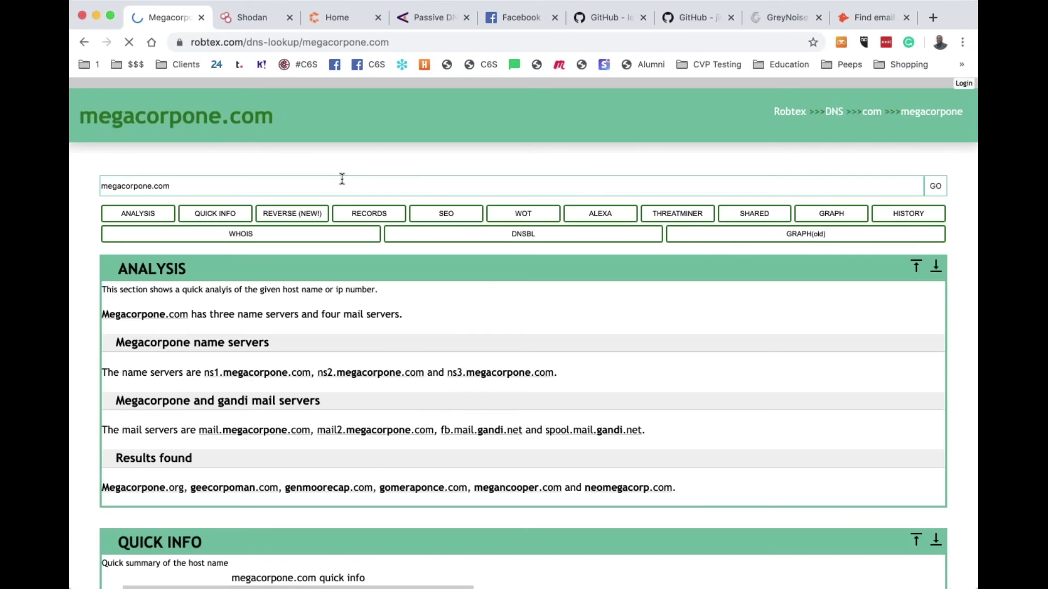
# Scroll the Robtex report down to the 10-hostname subdomain list for megacorpone.com
pyautogui.scroll(-5, 342, 180)
pyautogui.scroll(-10, 342, 192)
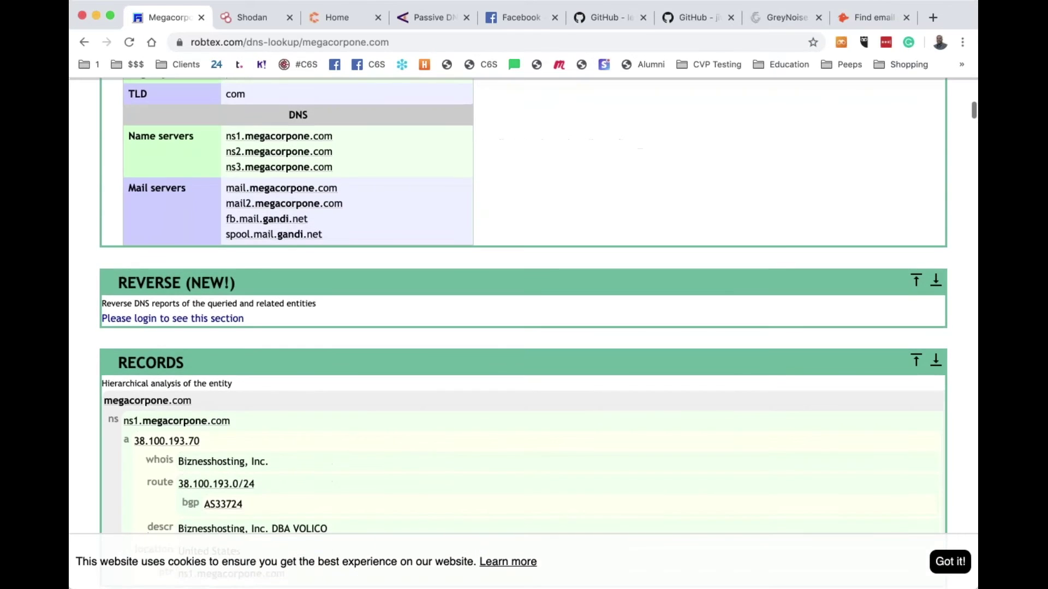
pyautogui.scroll(-10, 522, 270)
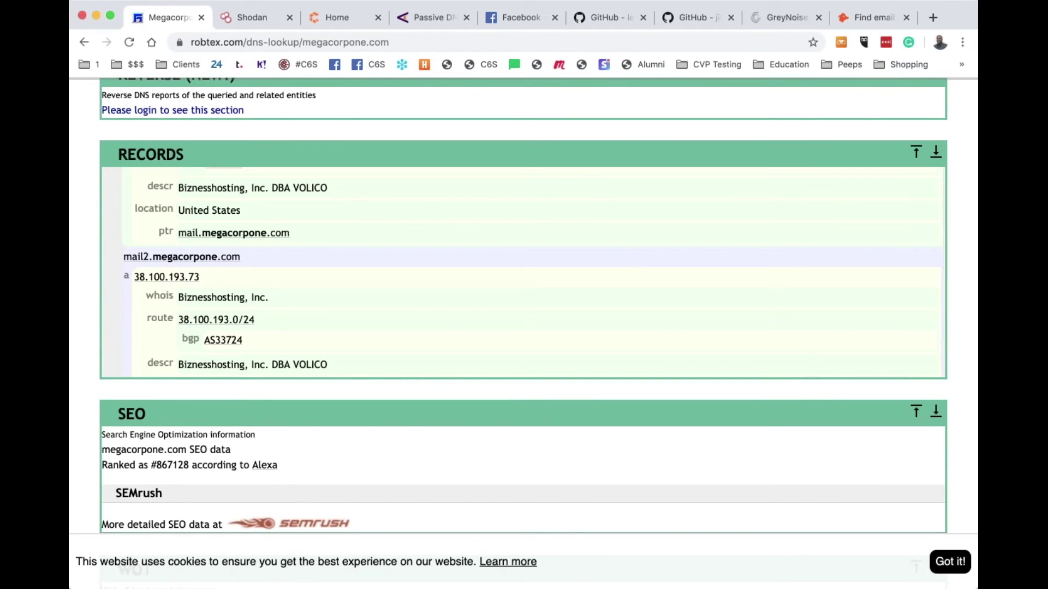
pyautogui.scroll(-10, 522, 270)
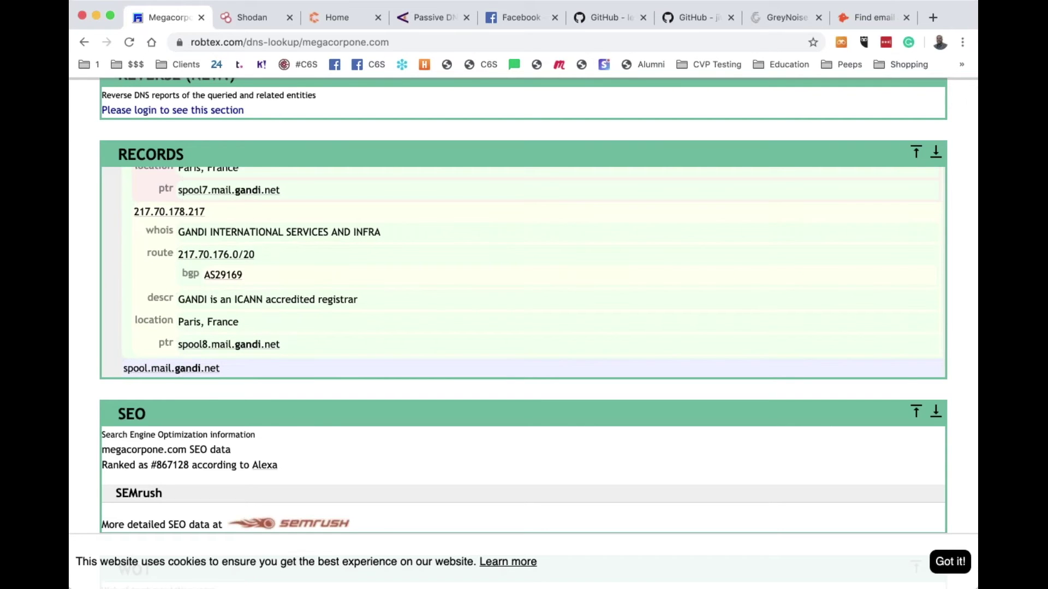
pyautogui.scroll(-10, 522, 270)
pyautogui.scroll(-12, 522, 270)
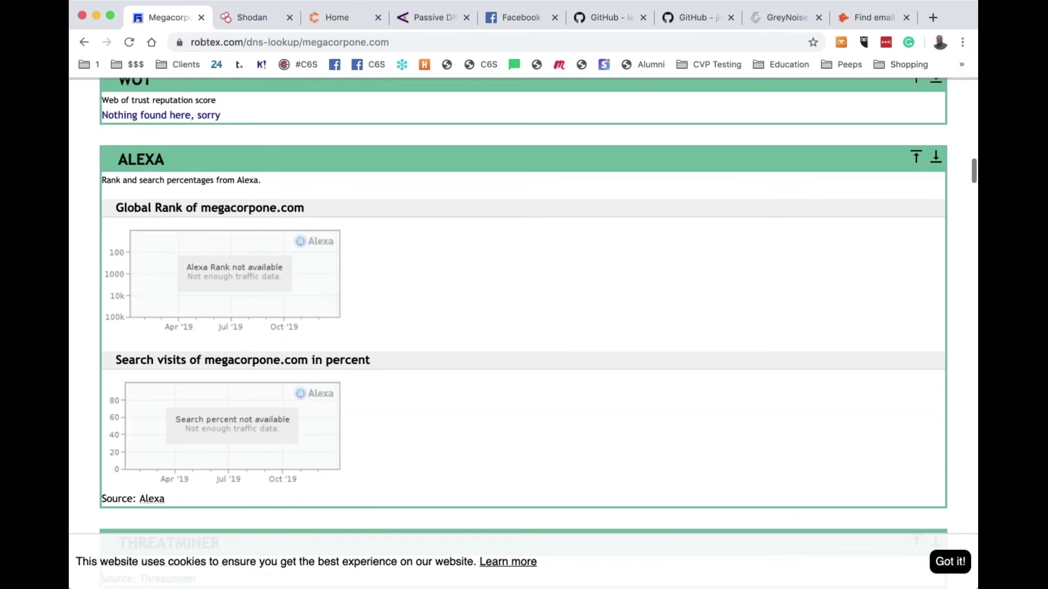
pyautogui.scroll(-3, 522, 270)
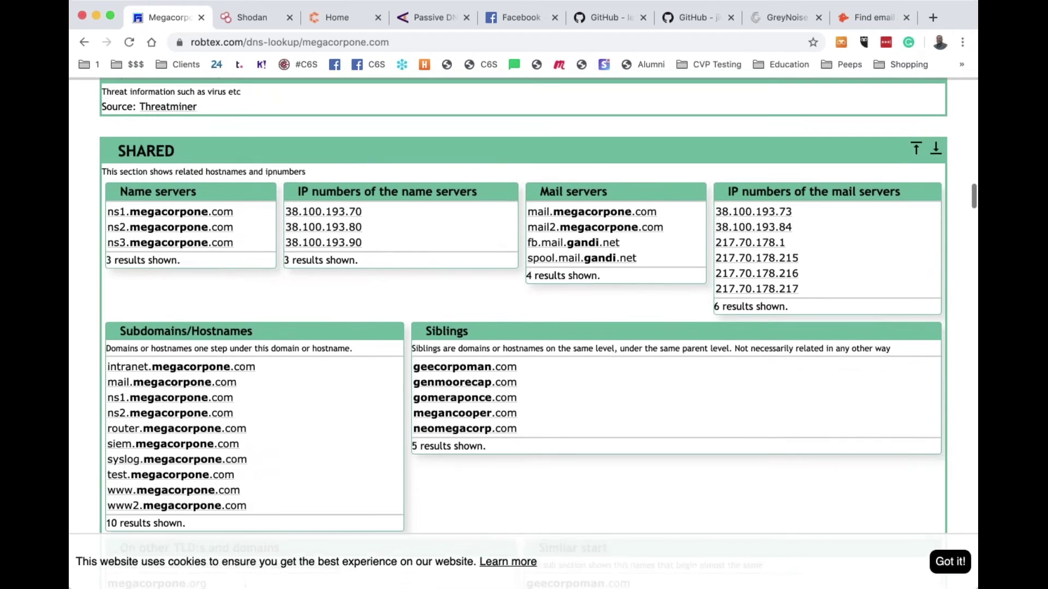
pyautogui.scroll(-8, 318, 286)
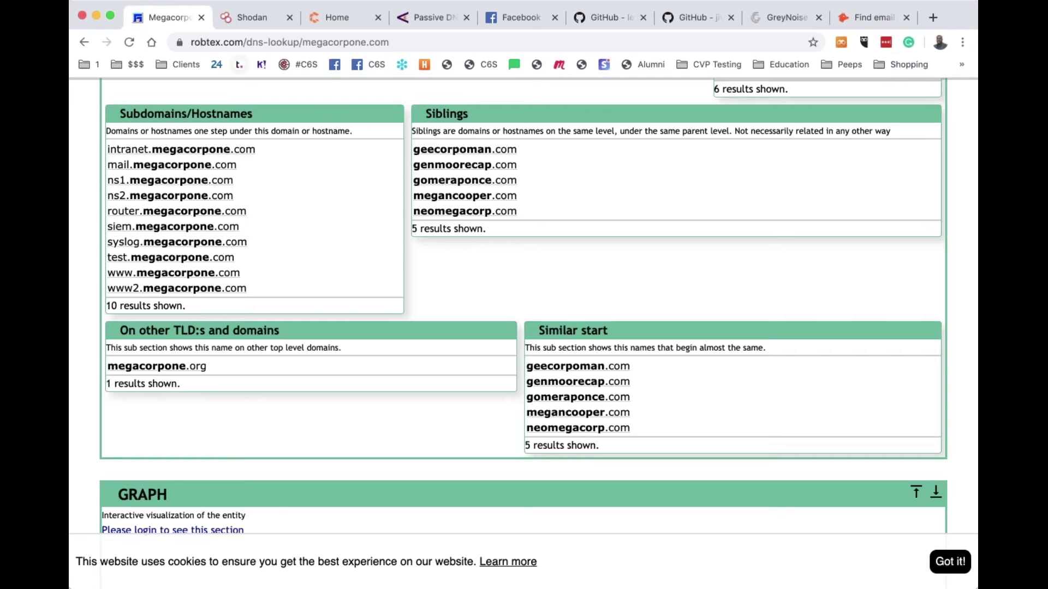
# Load intranet.megacorpone.com in the browser
pyautogui.click(250, 43)
pyautogui.write('intranet.megacorpone.com')
pyautogui.press('Return')
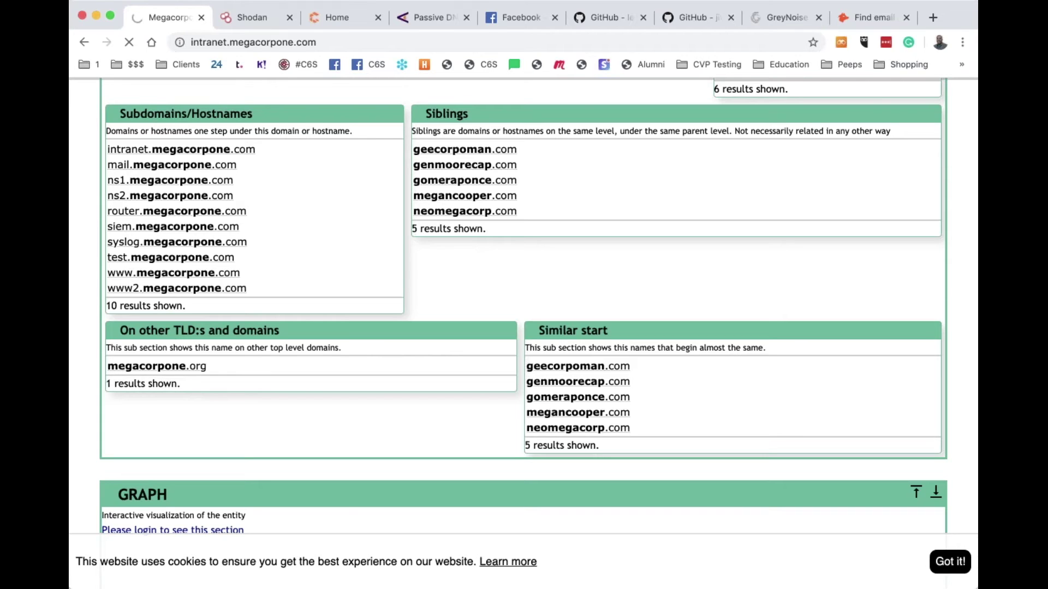
# Go to mail.megacorpone.com to reach the Outlook Web App login, then close that tab
pyautogui.doubleClick(212, 43)
pyautogui.write('mail')
pyautogui.press('Return')
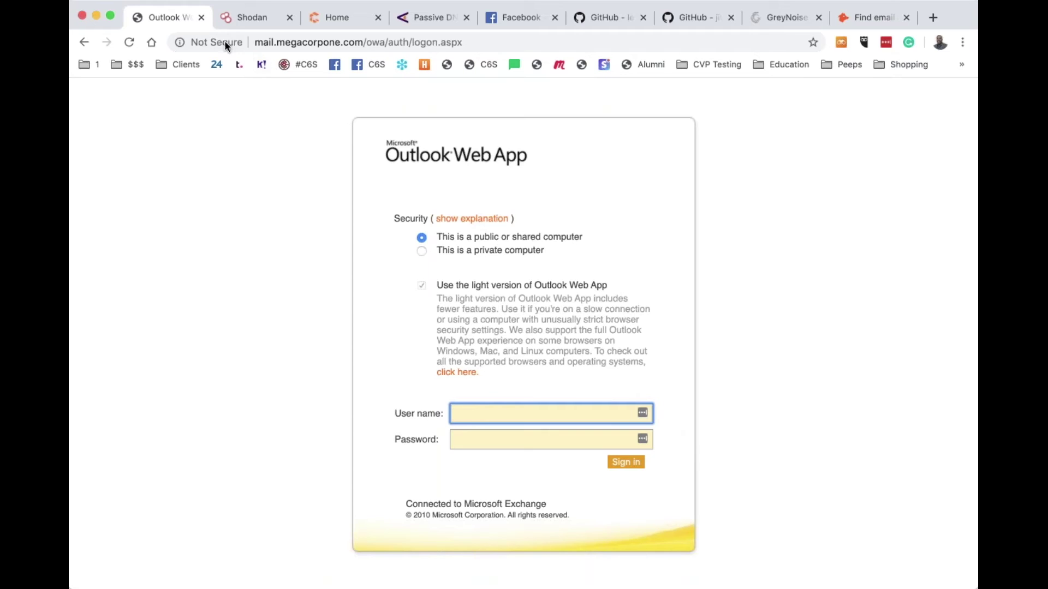
pyautogui.click(200, 19)
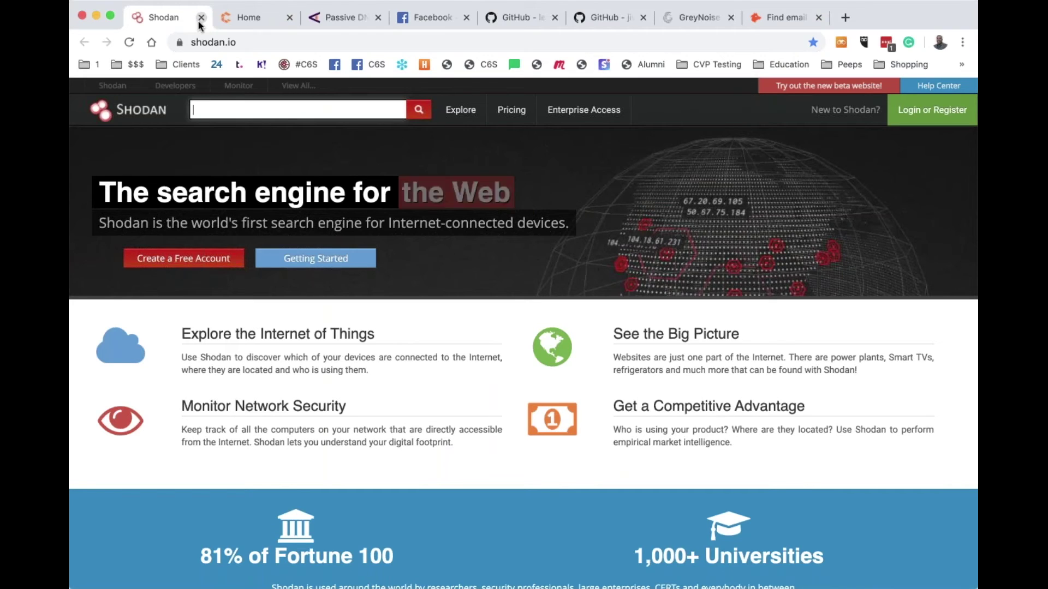
# Enter vsftpd 2.3.4 in the Shodan search box, fixing typos along the way
pyautogui.write('vsp')
pyautogui.press('BackSpace')
pyautogui.write('ft')
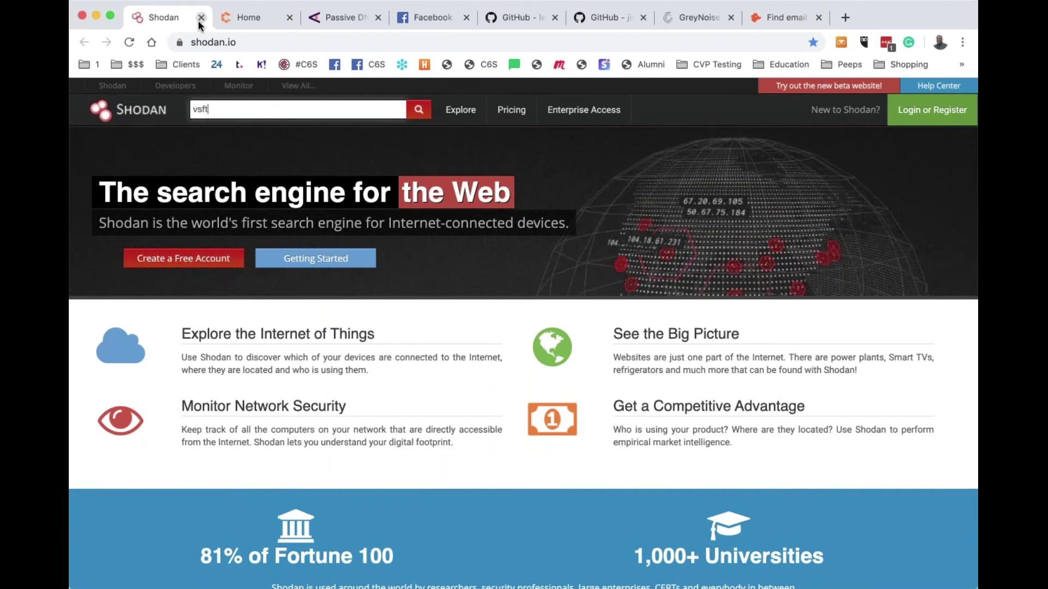
pyautogui.write('p 2.3')
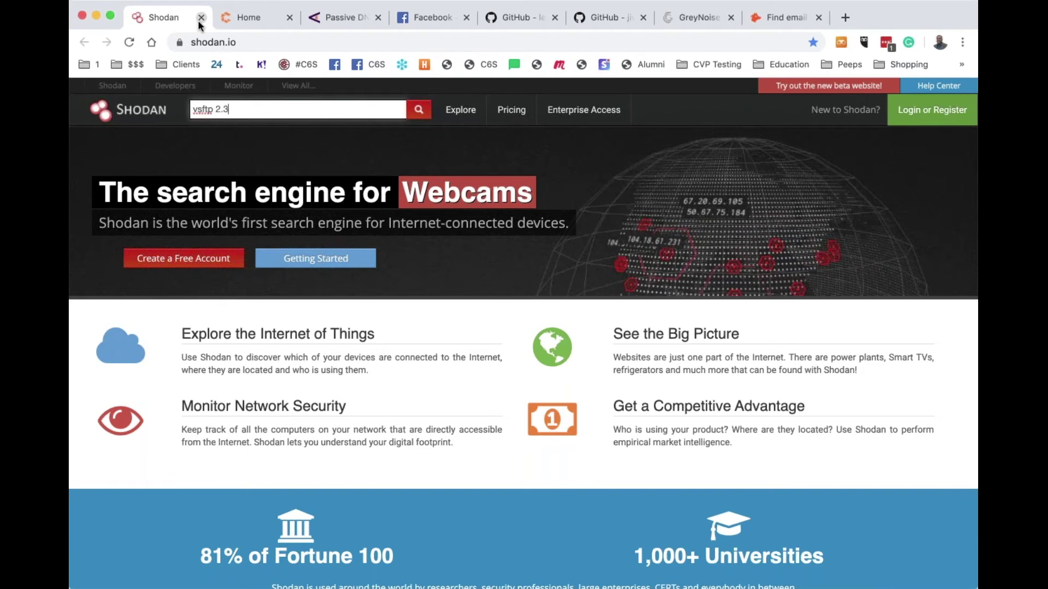
pyautogui.press('BackSpace')
pyautogui.press('BackSpace')
pyautogui.press('BackSpace')
pyautogui.press('BackSpace')
pyautogui.press('BackSpace')
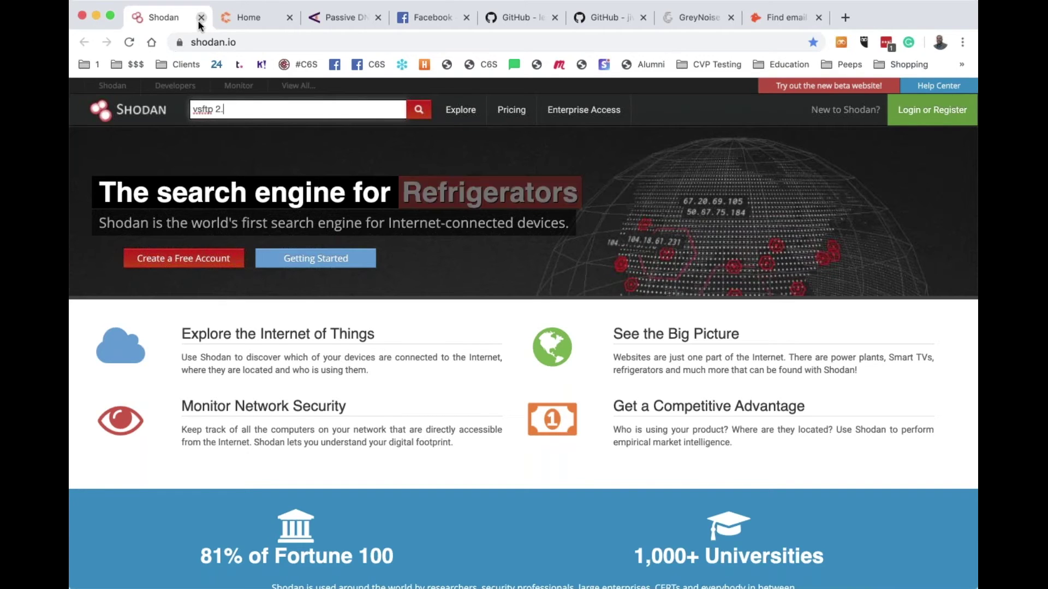
pyautogui.write('pd 2.3')
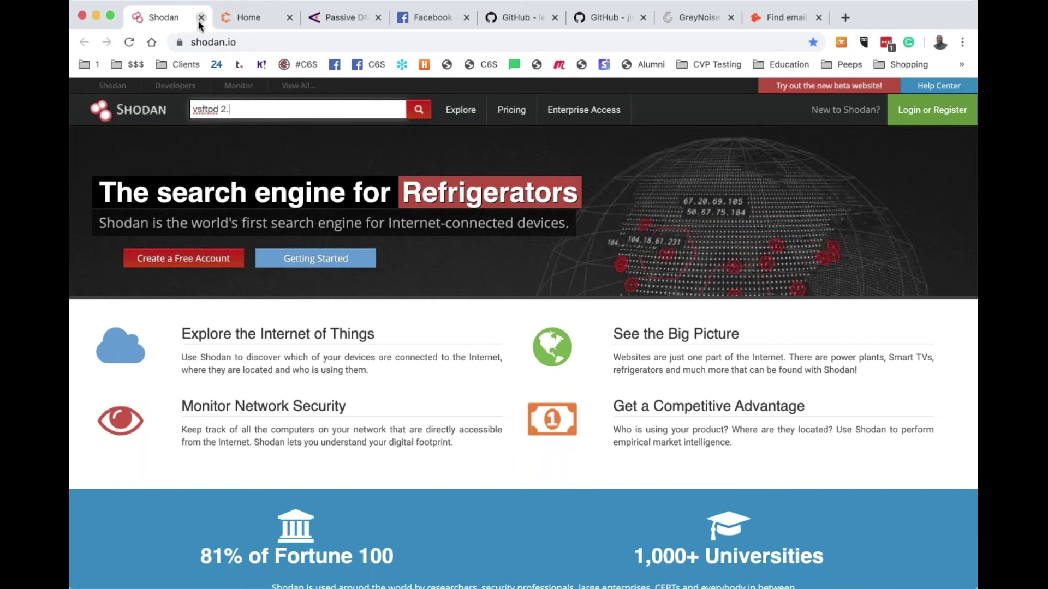
pyautogui.write('.4')
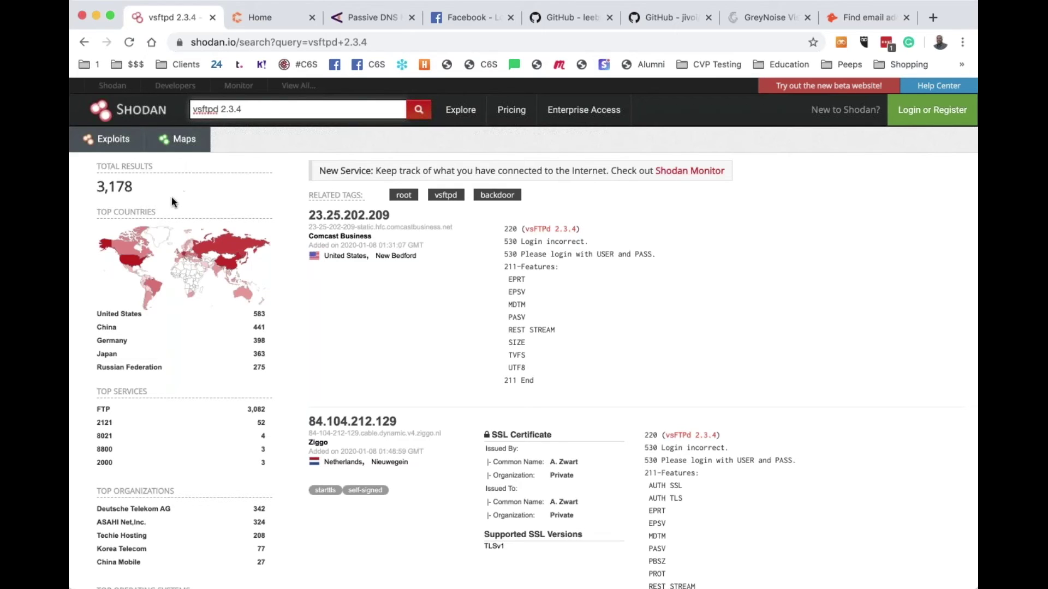
# Highlight the 3,178 result count and try the United States country filter, which requires login
pyautogui.click(108, 187)
pyautogui.doubleClick(108, 187)
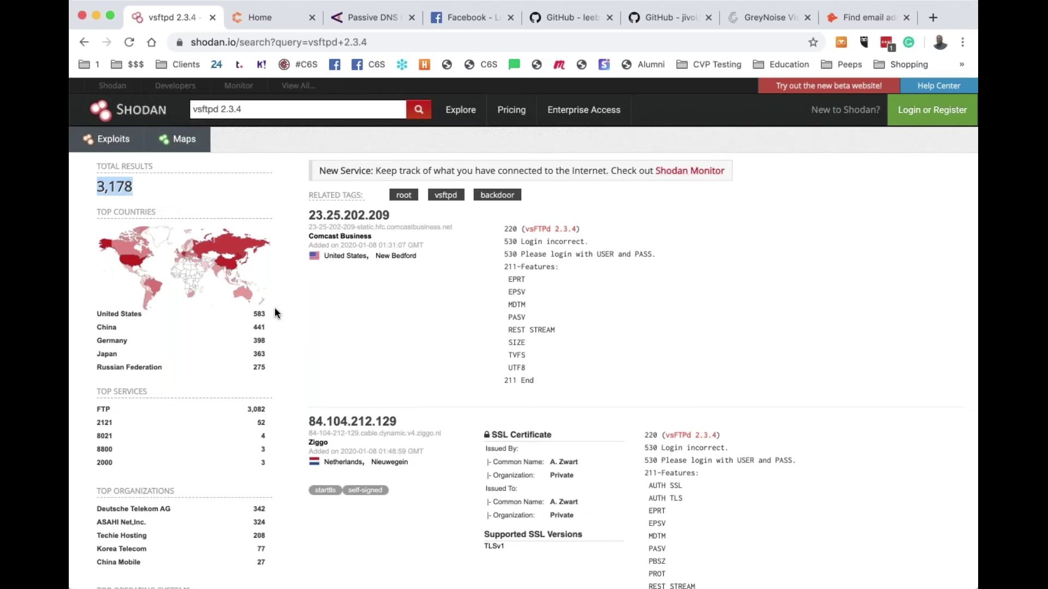
pyautogui.doubleClick(248, 108)
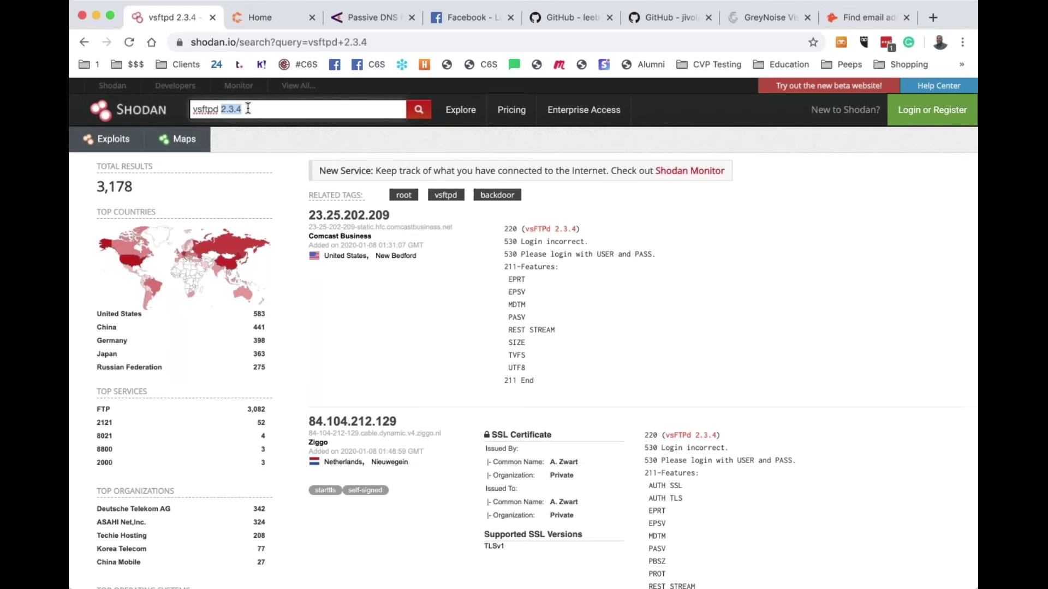
pyautogui.scroll(-5, 126, 175)
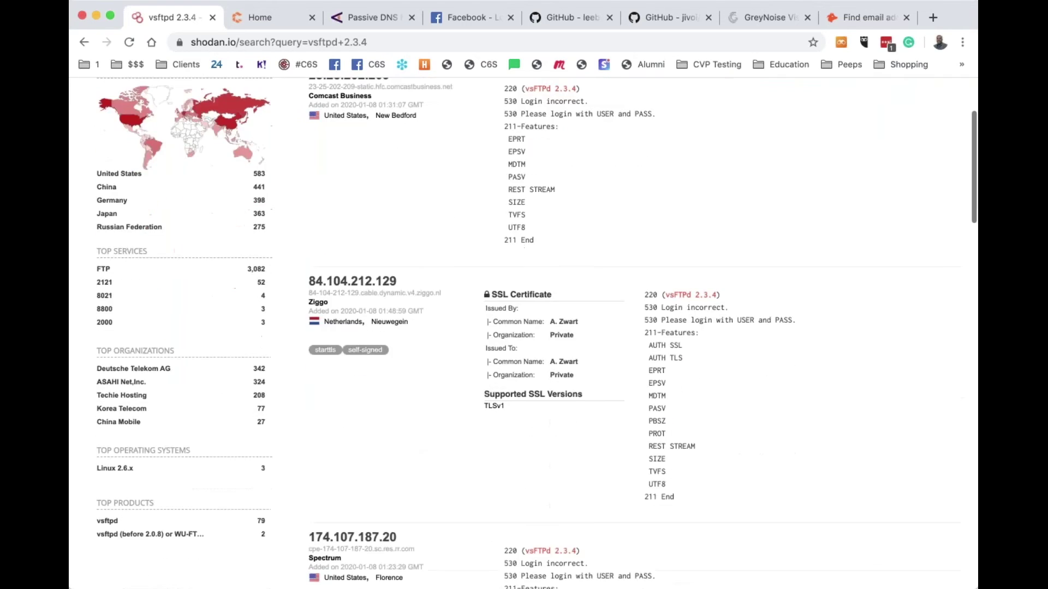
pyautogui.click(125, 172)
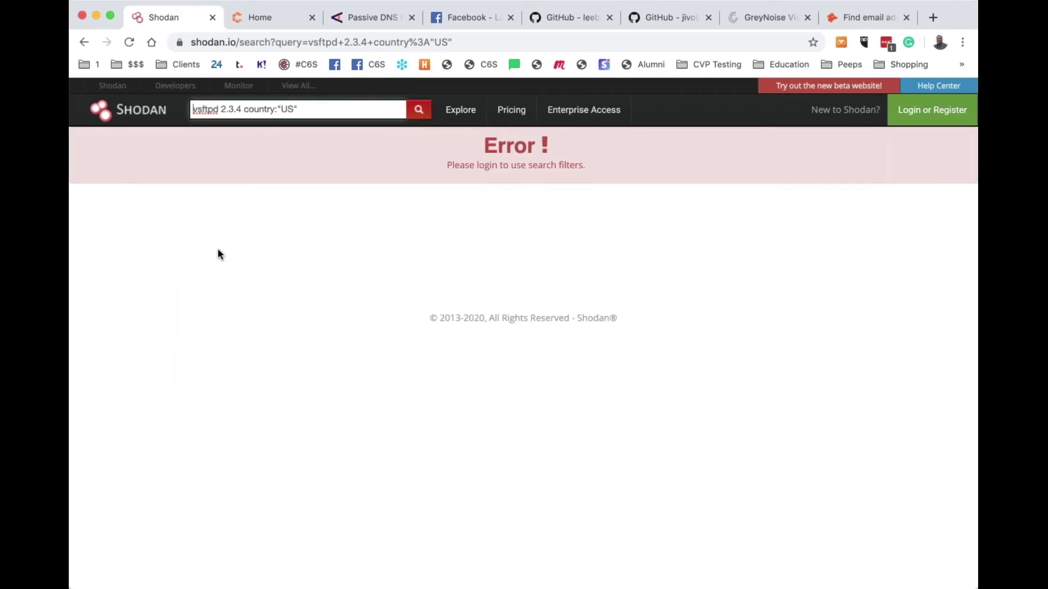
pyautogui.click(420, 111)
pyautogui.hscroll(-5, 265, 270)
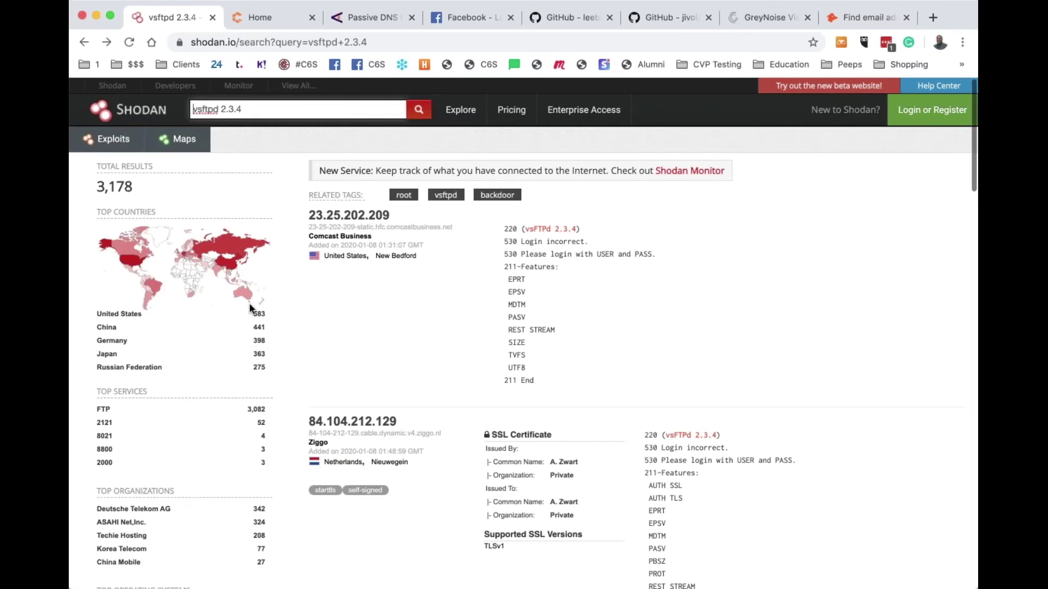
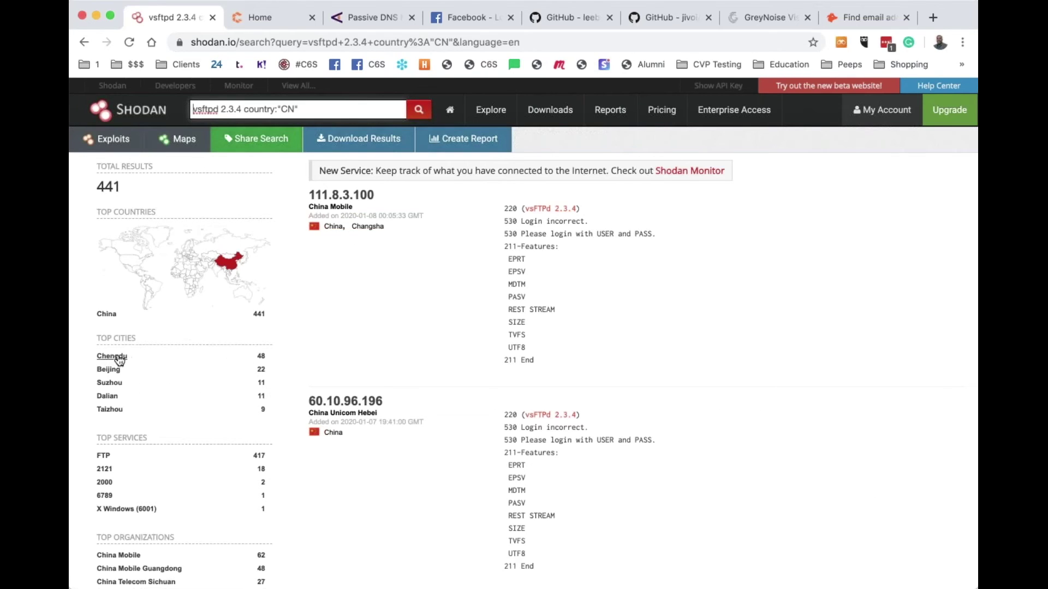
# Change the vsftpd 2.3.4 query's country filter from "CN" to "US" and rerun the search
pyautogui.doubleClick(288, 110)
pyautogui.write('US')
pyautogui.press('Return')
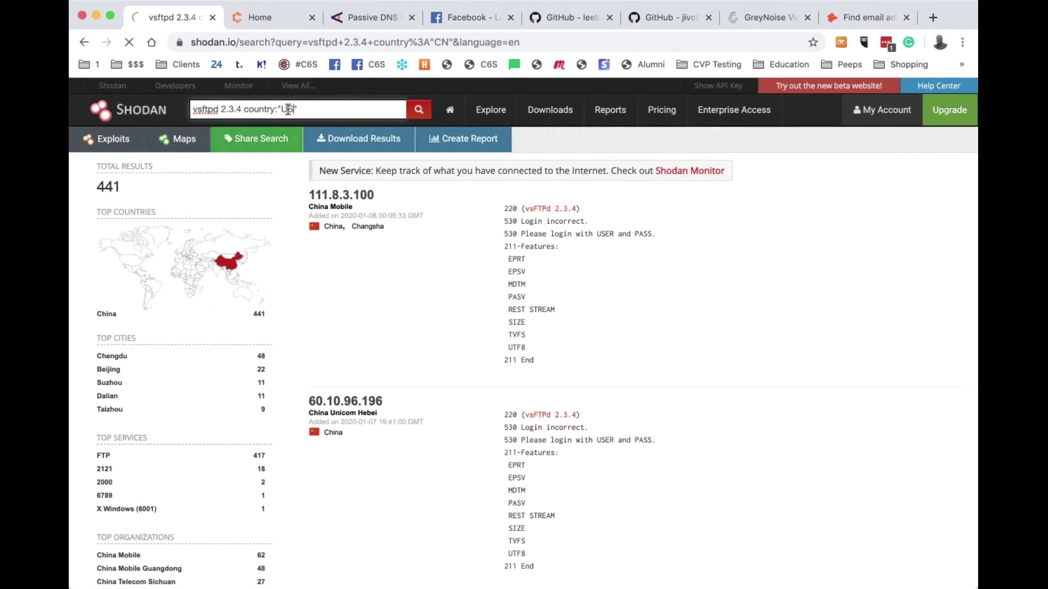
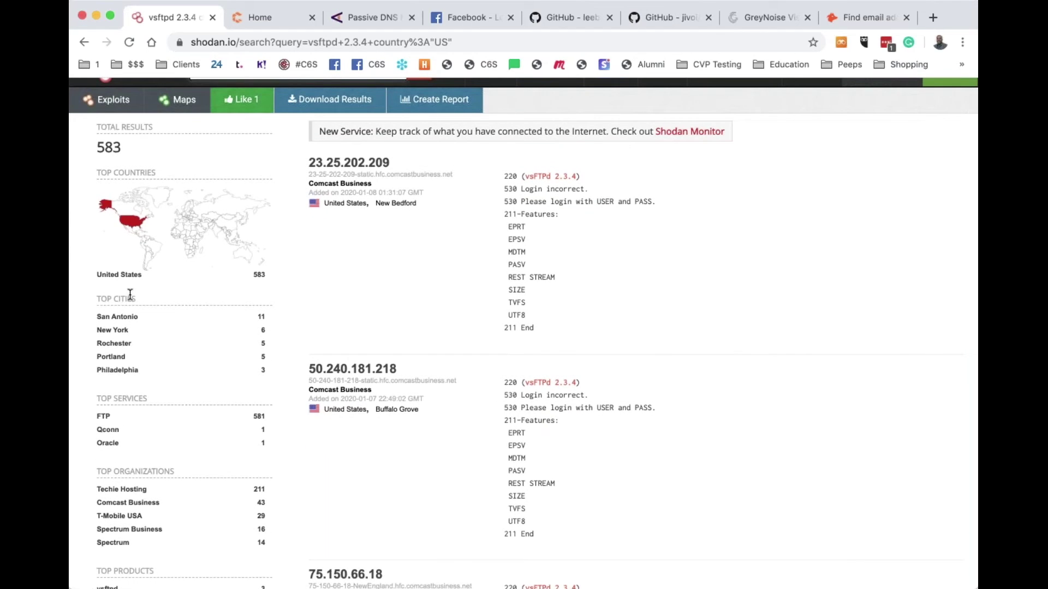
# Narrow the vsftpd 2.3.4 US search to New York and review the 8 results
pyautogui.scroll(-3, 130, 295)
pyautogui.scroll(2, 129, 294)
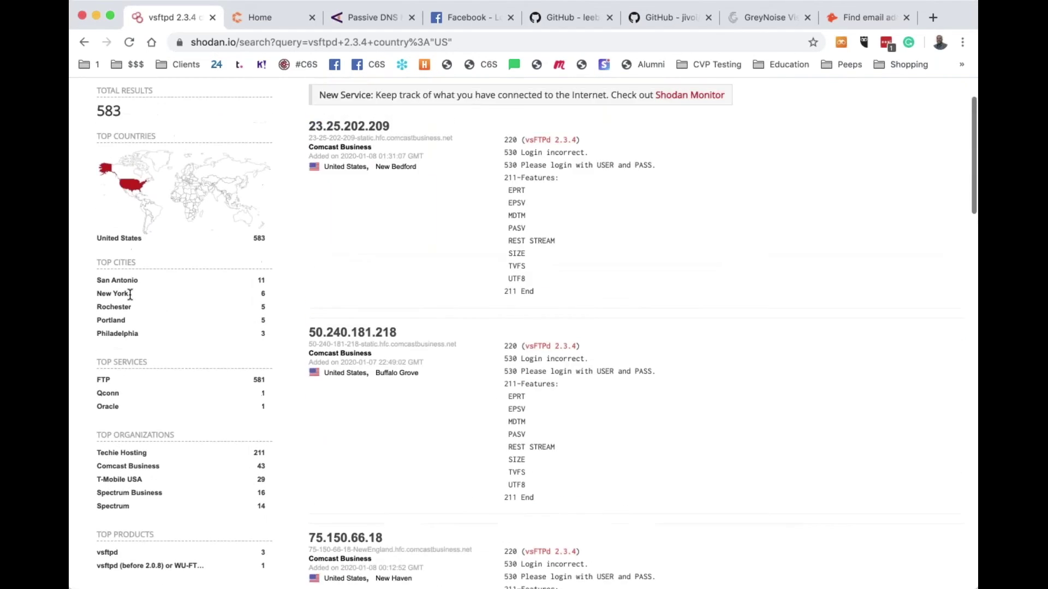
pyautogui.click(121, 296)
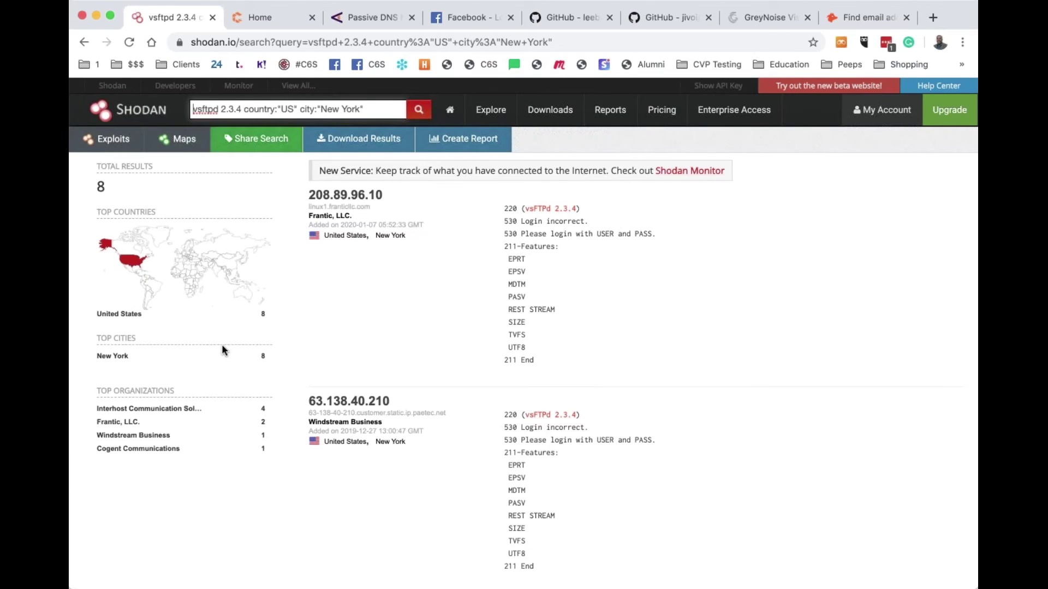
pyautogui.scroll(-10, 467, 375)
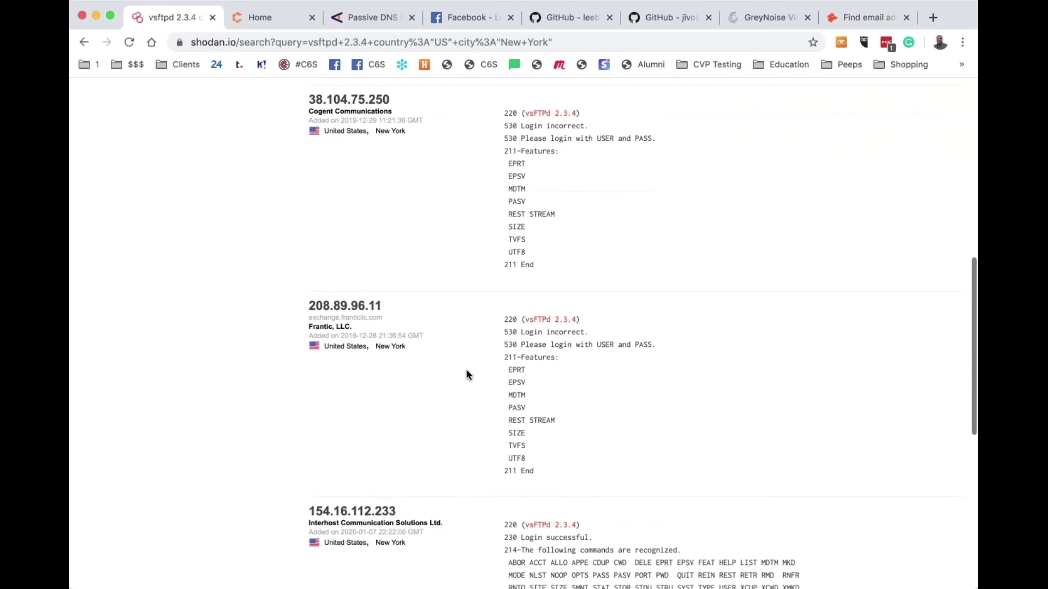
pyautogui.scroll(-5, 467, 374)
pyautogui.scroll(-3, 466, 374)
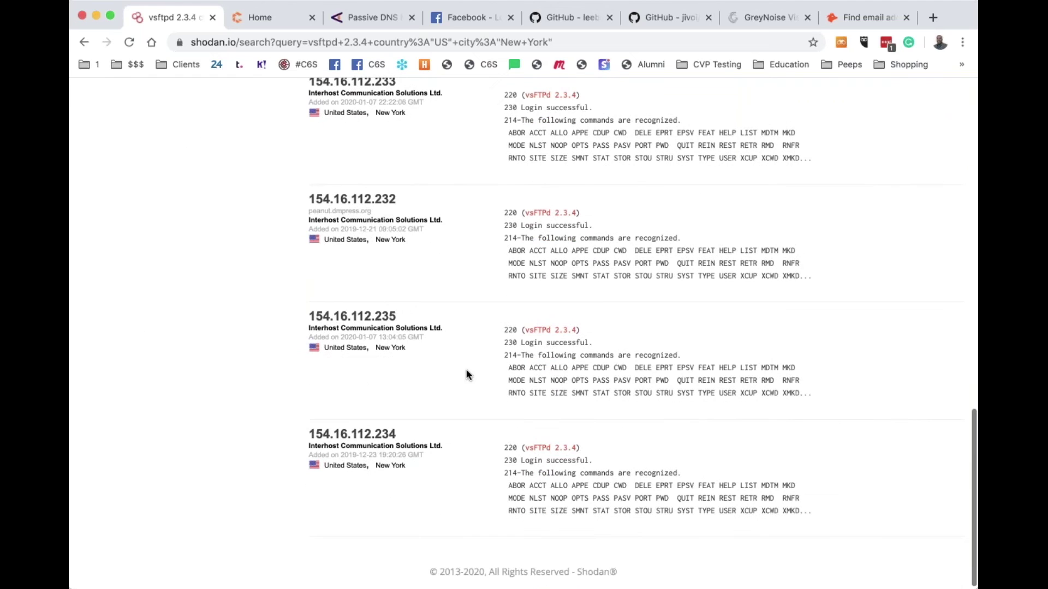
pyautogui.scroll(8, 466, 375)
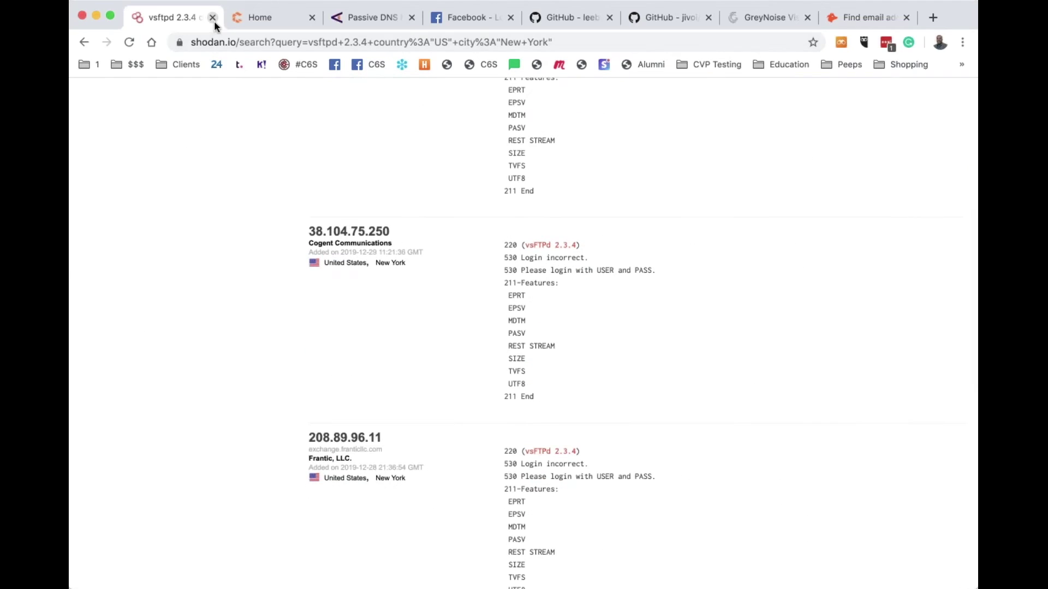
# Close the Shodan tab and log in to Censys with the saved credentials
pyautogui.click(213, 19)
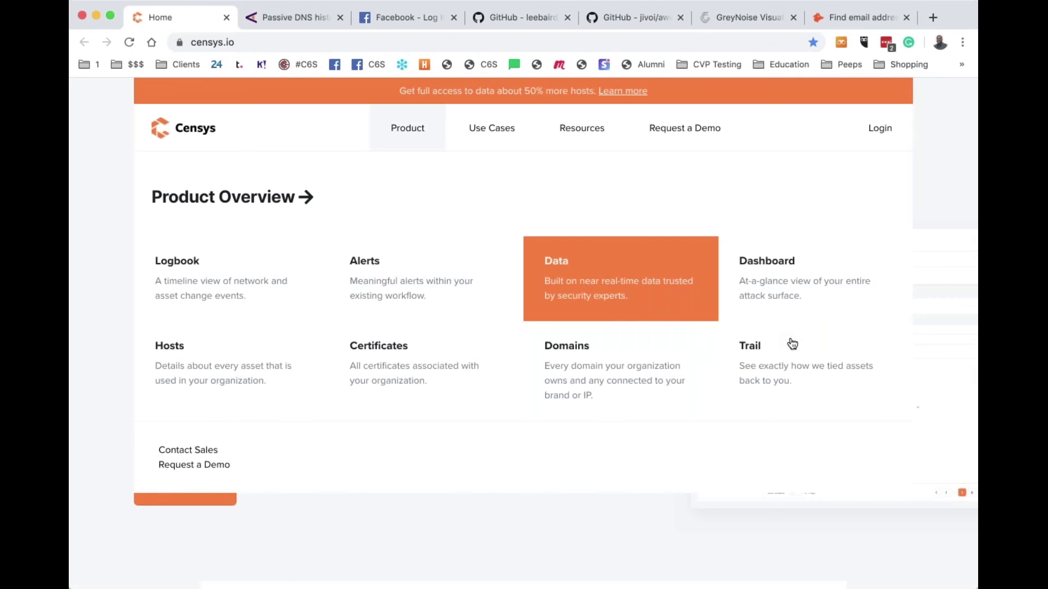
pyautogui.click(879, 129)
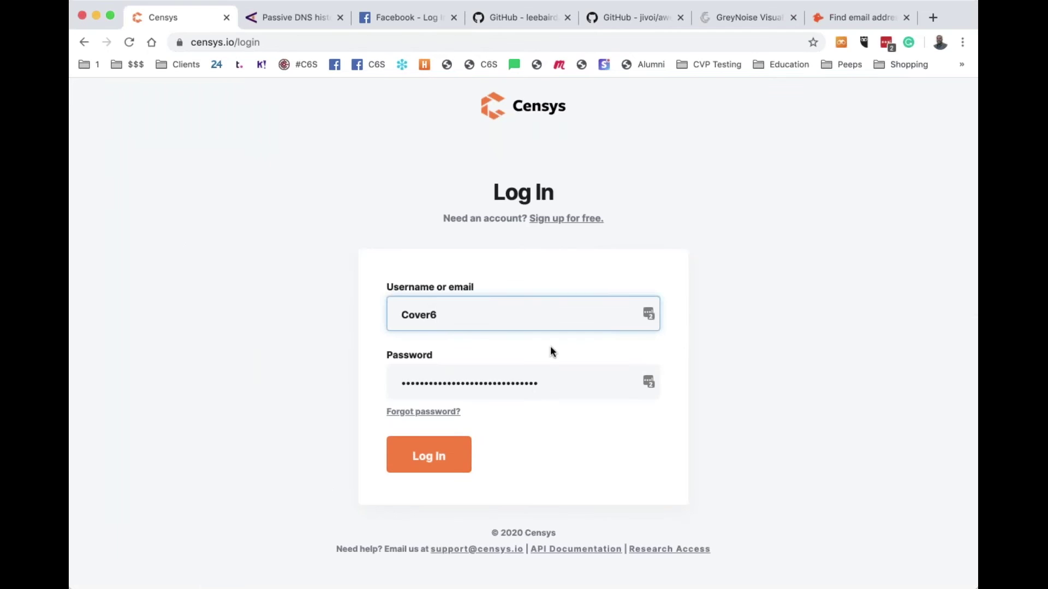
pyautogui.click(435, 463)
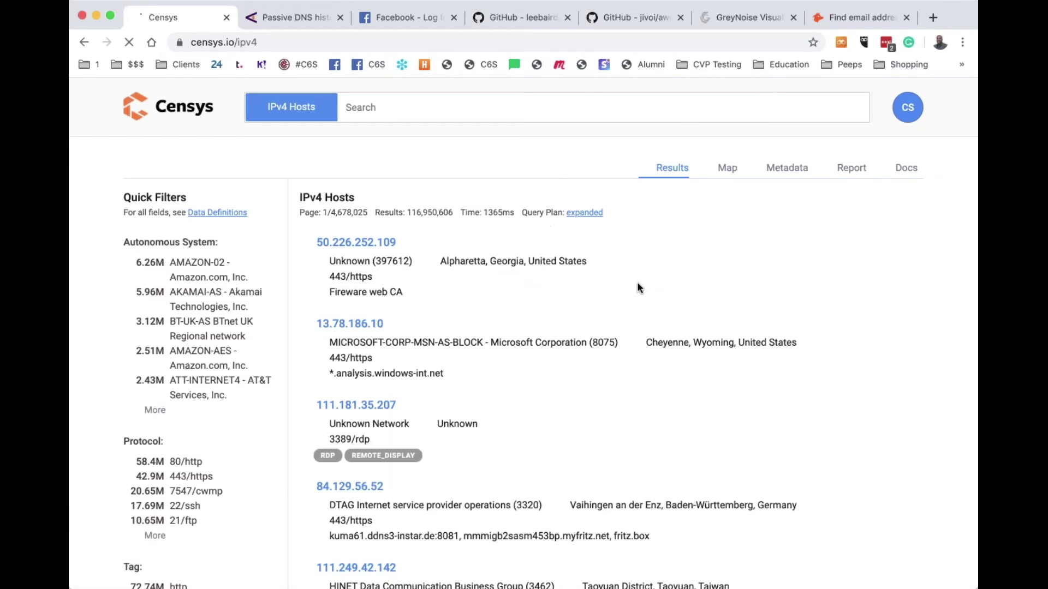
# Search Censys IPv4 hosts for 38.100.193.1/24 and browse the 57 Miami hosts
pyautogui.click(407, 106)
pyautogui.write('38.')
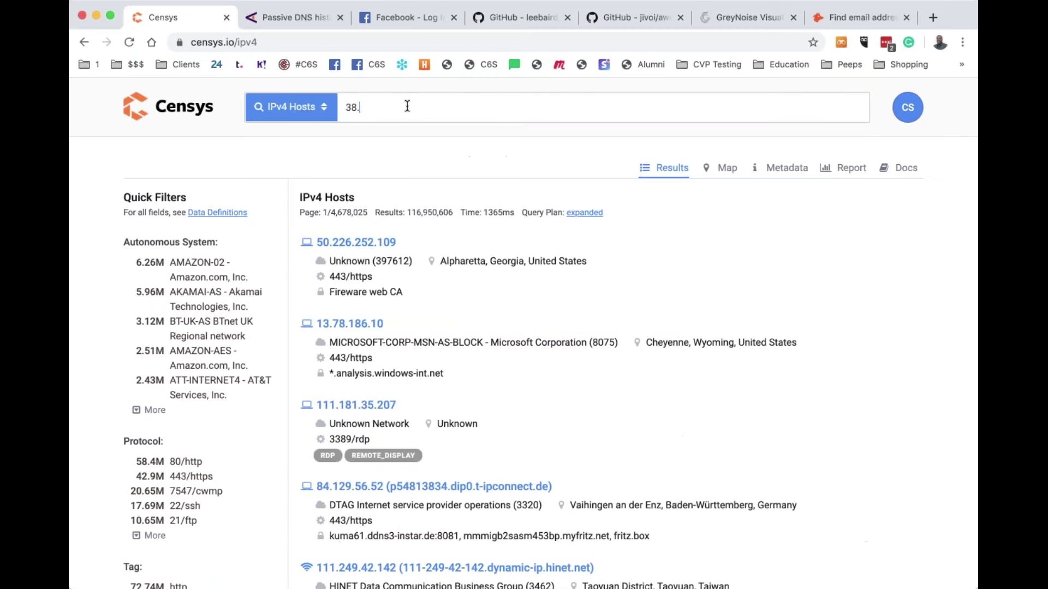
pyautogui.write('100.193.124')
pyautogui.press('Return')
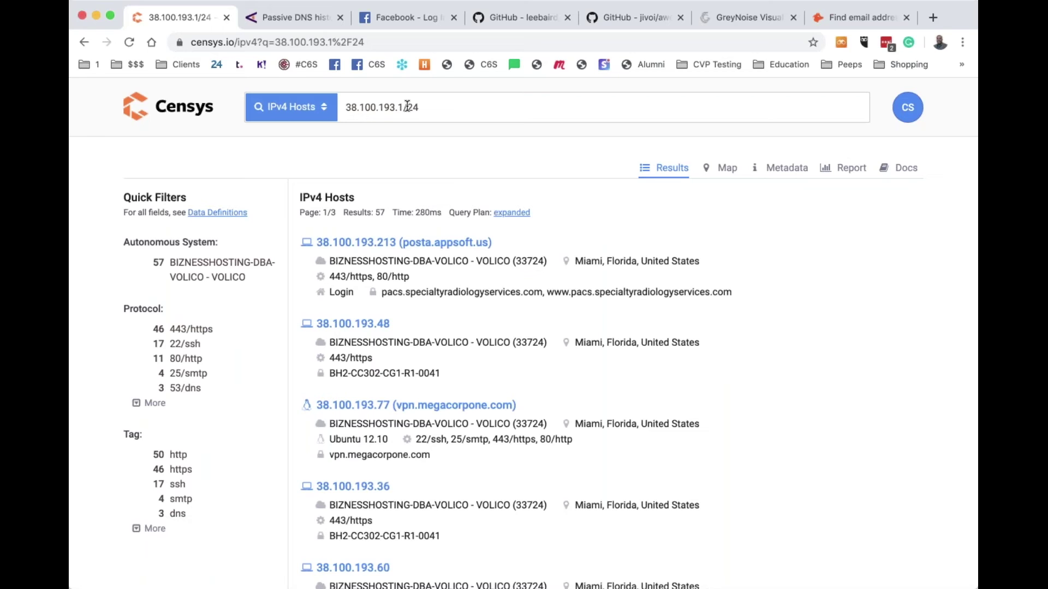
pyautogui.scroll(-10, 388, 369)
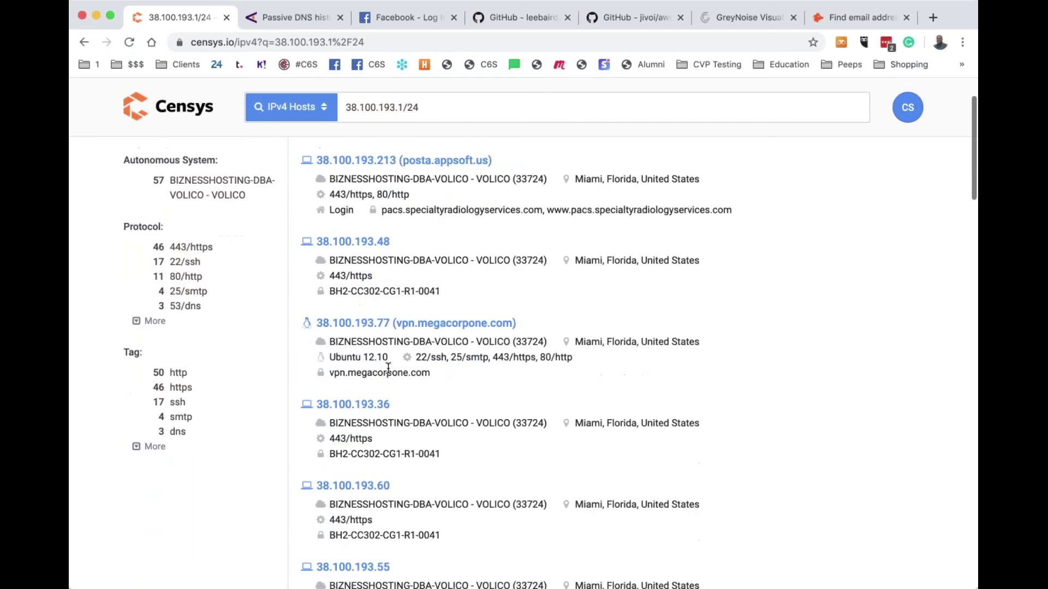
pyautogui.scroll(-1, 388, 368)
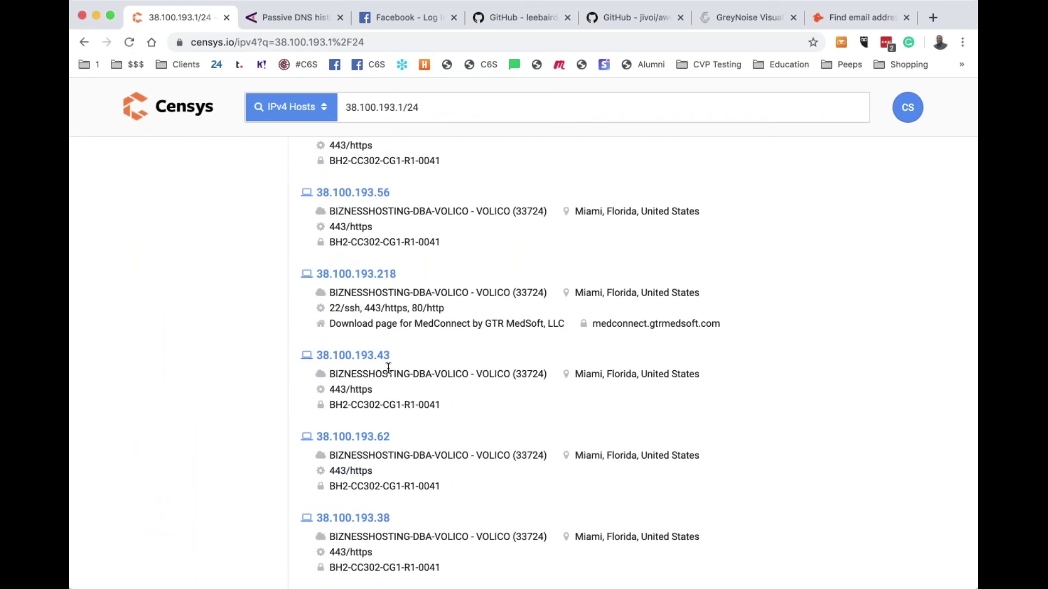
pyautogui.scroll(-6, 388, 368)
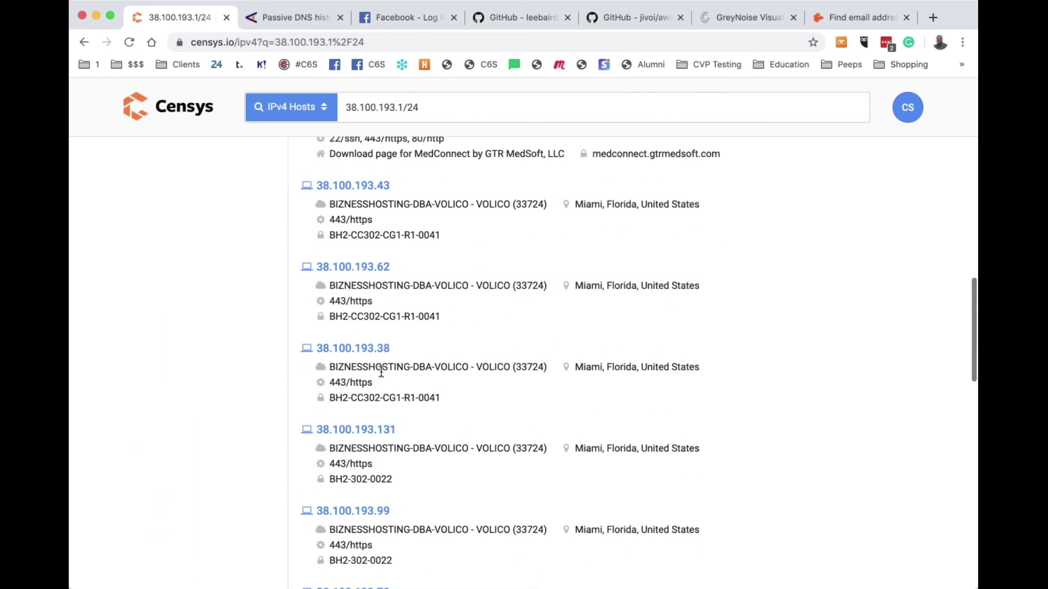
pyautogui.scroll(-8, 370, 462)
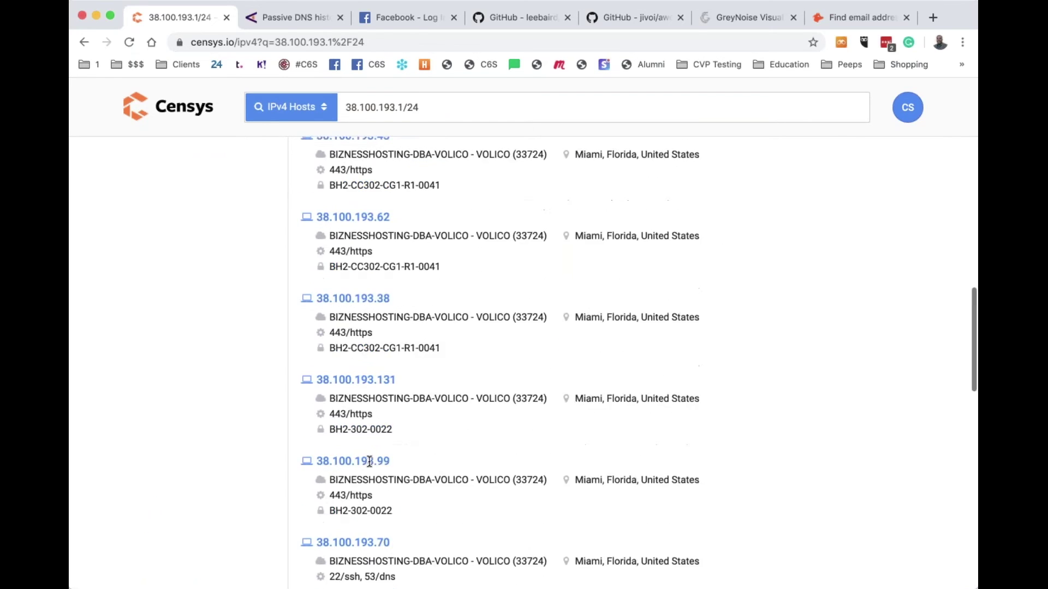
pyautogui.scroll(-8, 370, 462)
pyautogui.scroll(20, 370, 462)
pyautogui.scroll(-1, 401, 105)
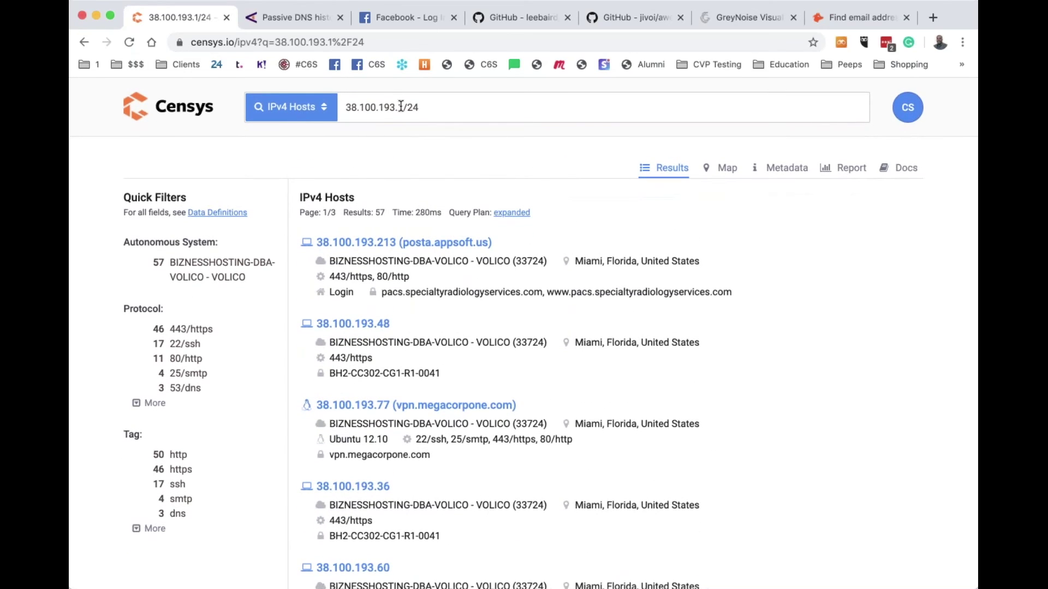
# Close the Censys tab and scroll the Farsight DNSDB page to DNSDB Details and the trial offers
pyautogui.click(227, 18)
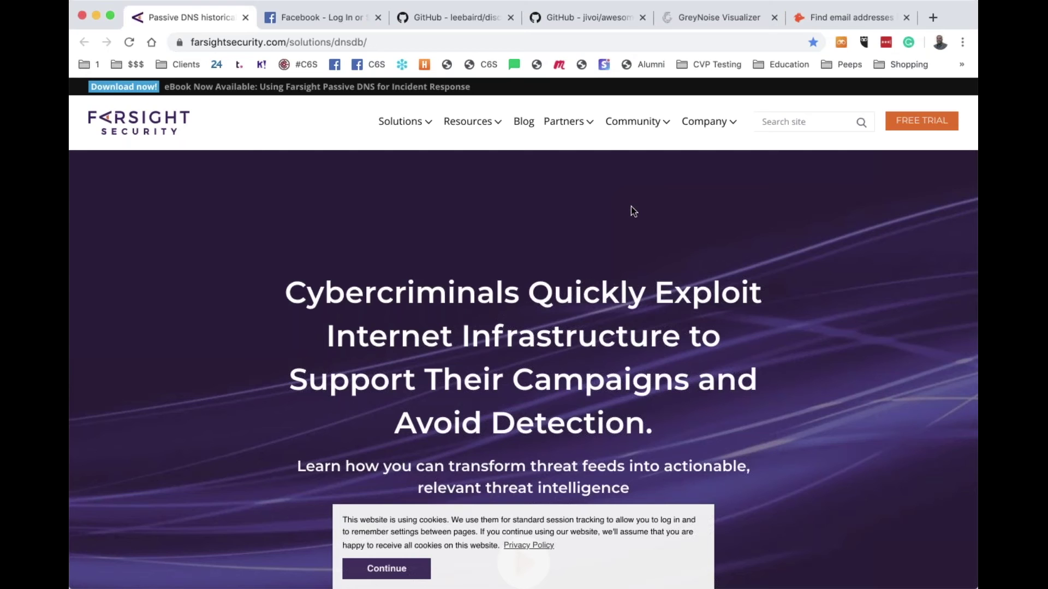
pyautogui.scroll(-6, 632, 208)
pyautogui.scroll(-5, 632, 208)
pyautogui.scroll(-10, 631, 205)
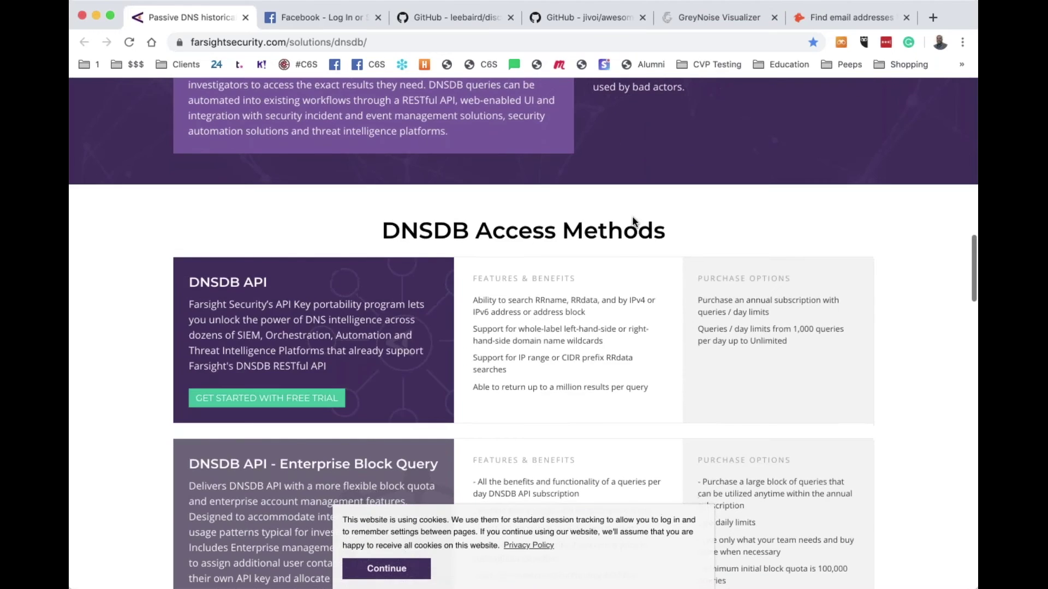
pyautogui.scroll(-15, 632, 219)
pyautogui.scroll(2, 633, 220)
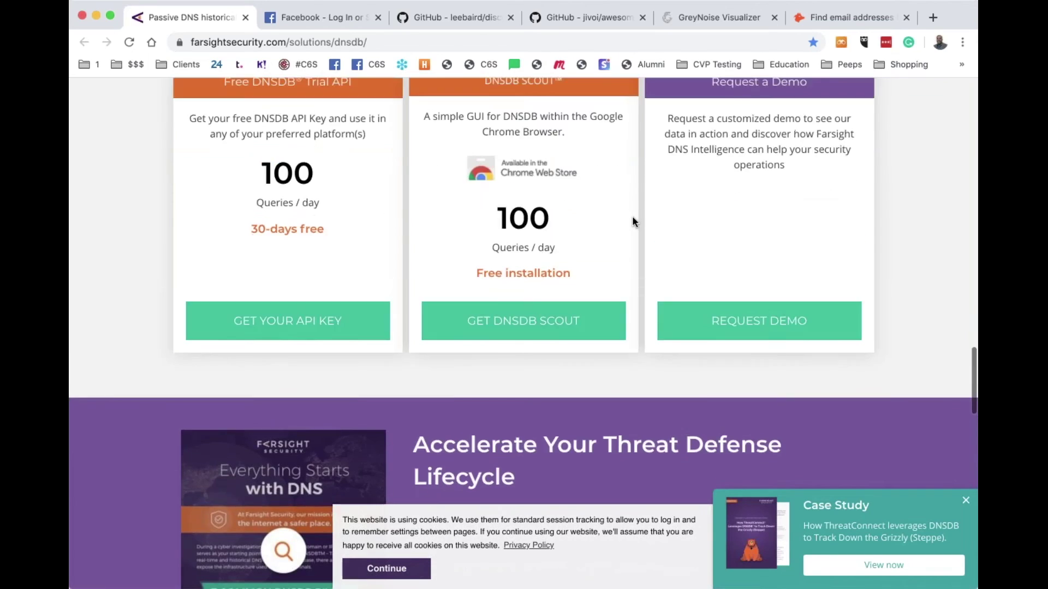
pyautogui.scroll(2, 632, 219)
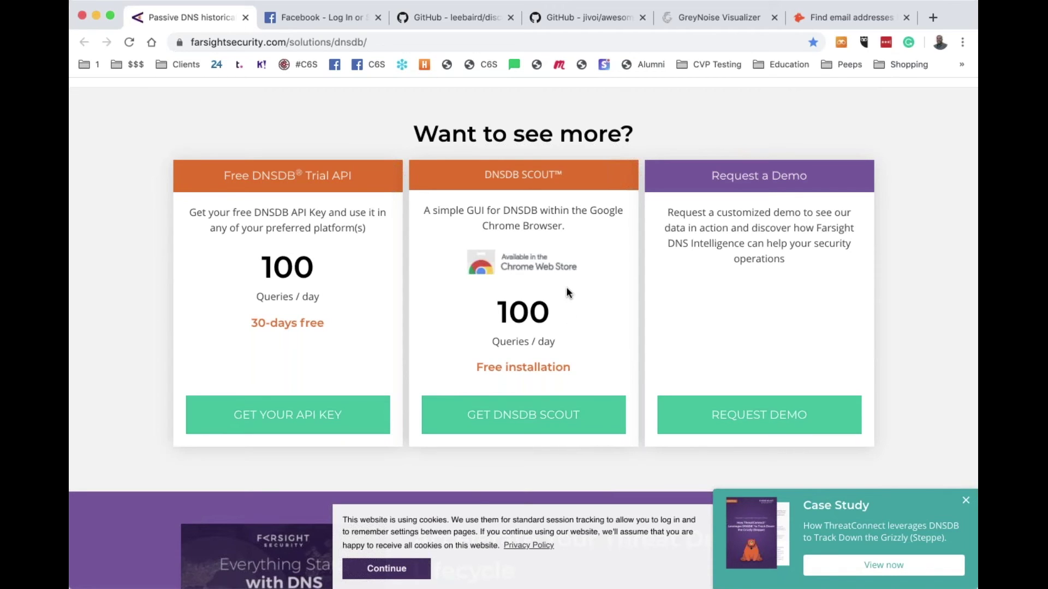
pyautogui.scroll(15, 565, 287)
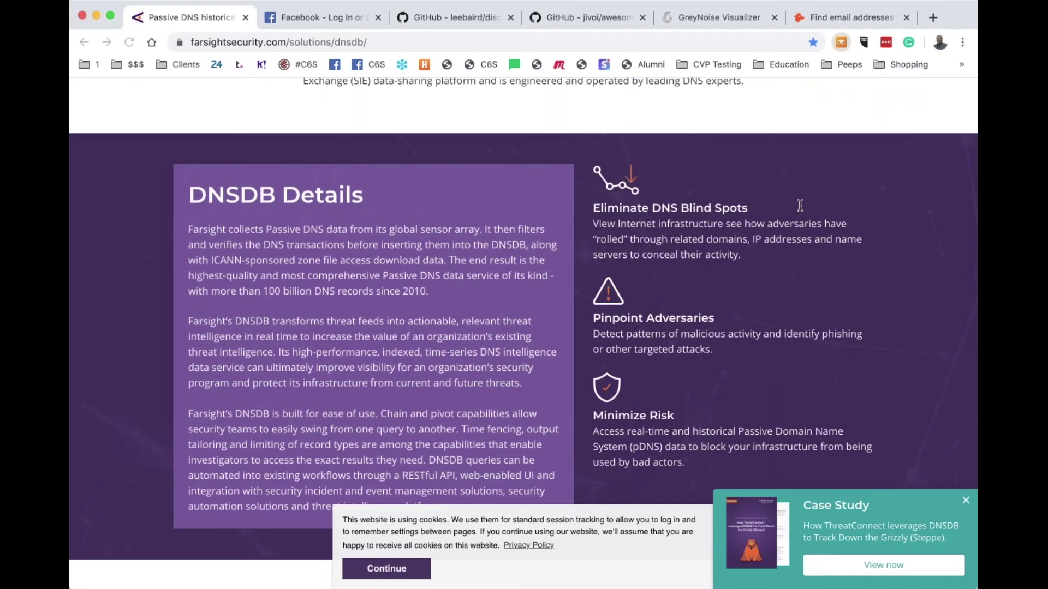
# Run a DNSDB Scout domain query for *.cover6solutions.com
pyautogui.click(778, 134)
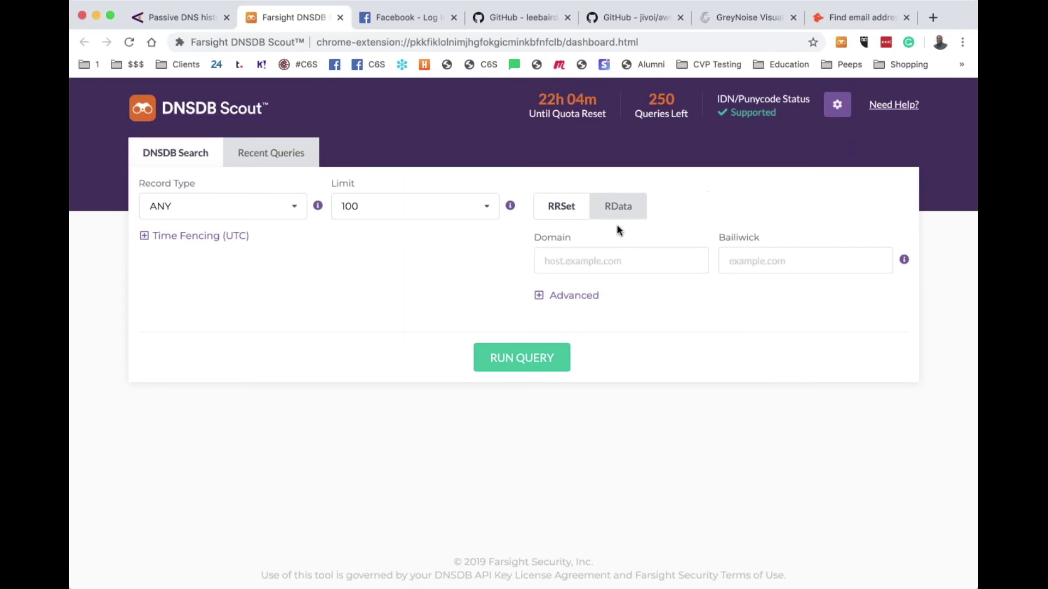
pyautogui.click(613, 261)
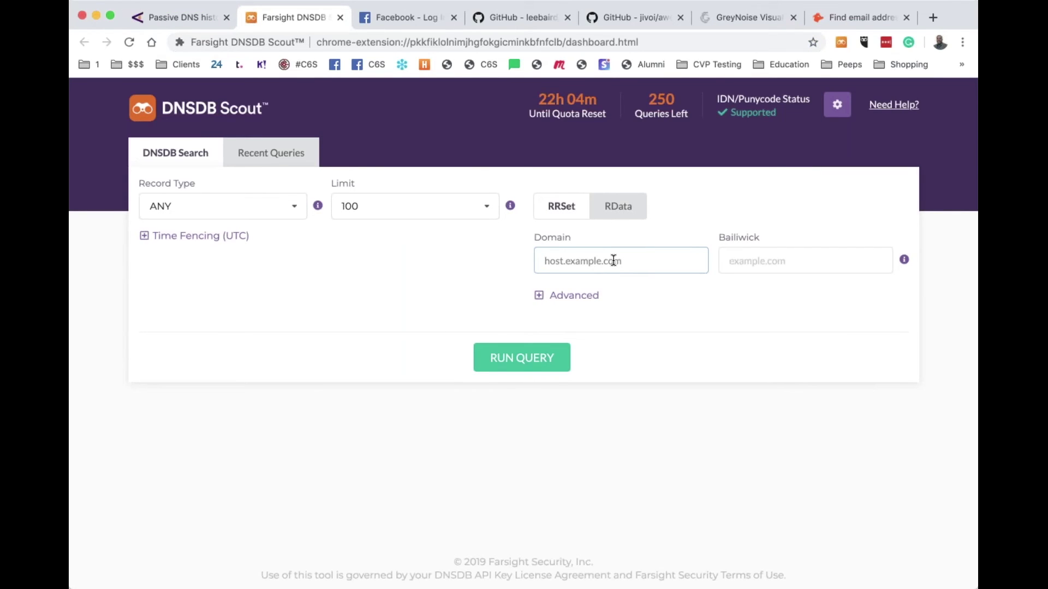
pyautogui.write('*')
pyautogui.write('cover6soluton')
pyautogui.press('BackSpace')
pyautogui.press('BackSpace')
pyautogui.press('BackSpace')
pyautogui.press('BackSpace')
pyautogui.press('BackSpace')
pyautogui.press('BackSpace')
pyautogui.press('BackSpace')
pyautogui.press('BackSpace')
pyautogui.press('BackSpace')
pyautogui.press('BackSpace')
pyautogui.press('BackSpace')
pyautogui.press('BackSpace')
pyautogui.press('BackSpace')
pyautogui.write('test.example.com')
pyautogui.hotkey('ctrl', 'z')
pyautogui.write('.cover6solutions.com')
pyautogui.press('Return')
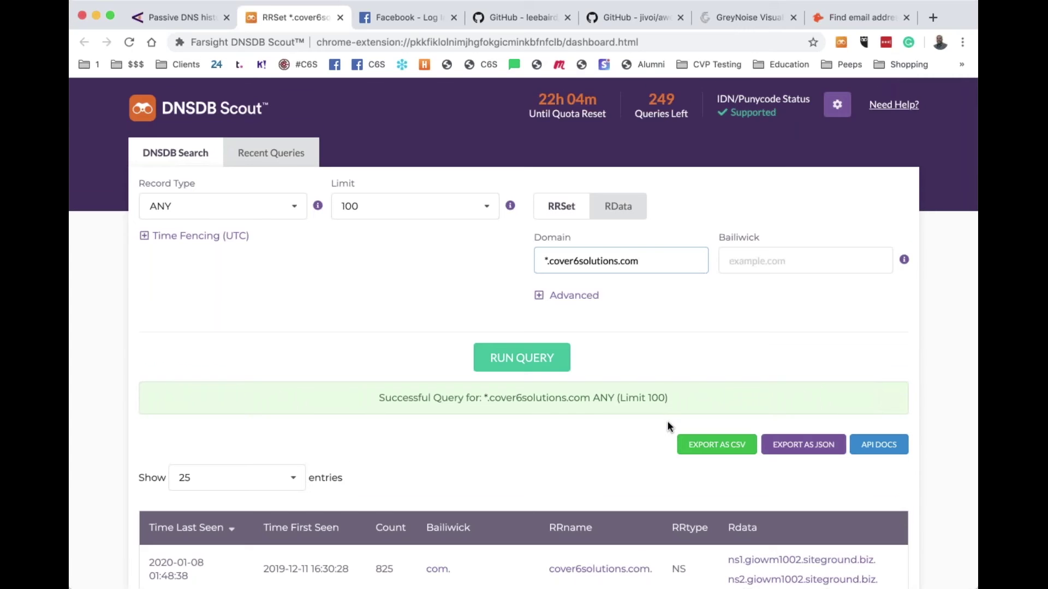
# Scroll through the first page of cover6solutions.com DNS records
pyautogui.scroll(-5, 670, 428)
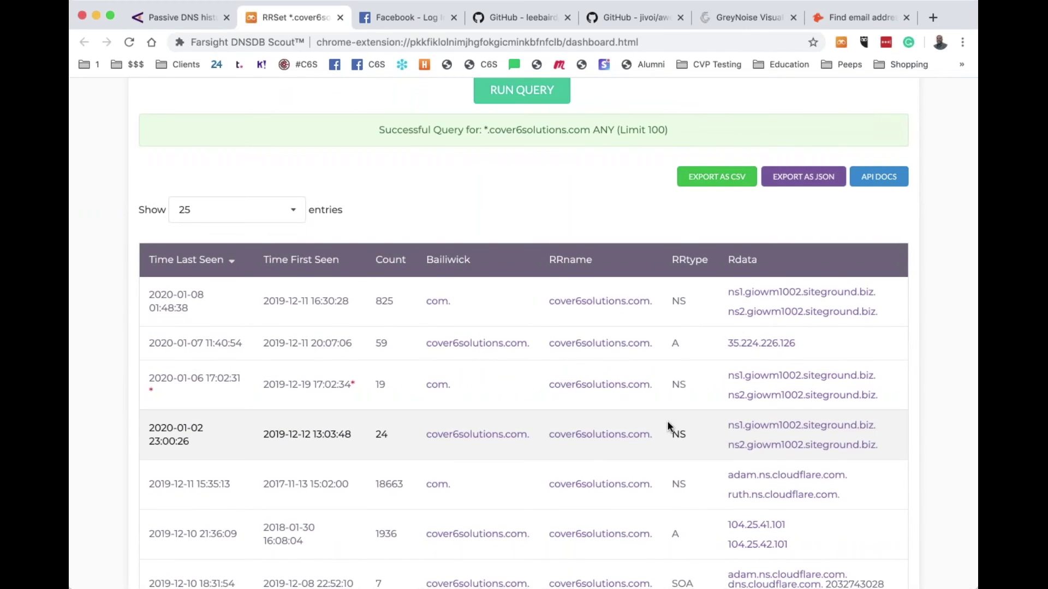
pyautogui.scroll(3, 670, 428)
pyautogui.scroll(-1, 670, 428)
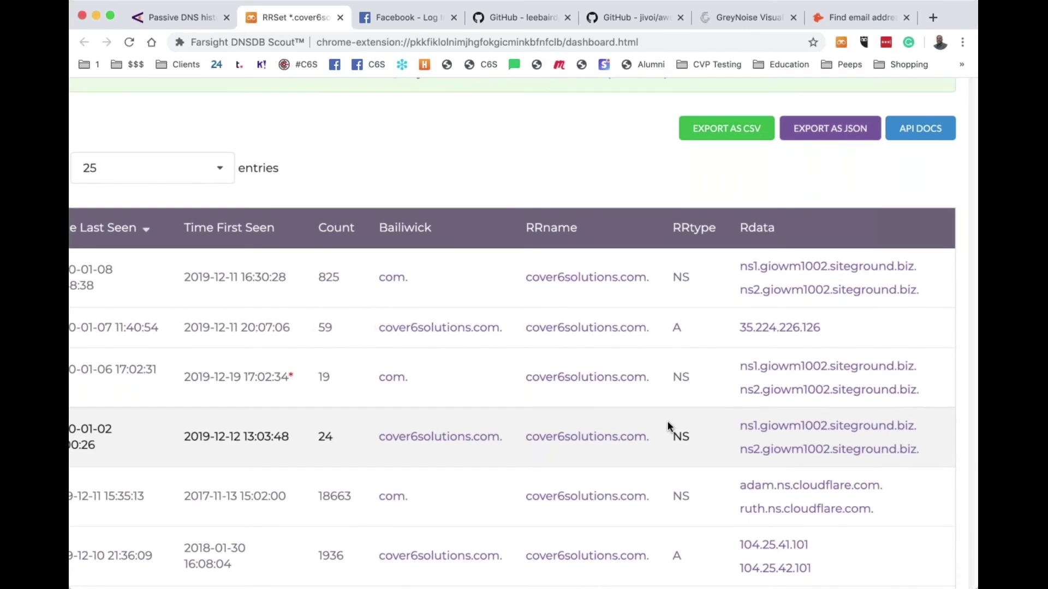
pyautogui.scroll(-3, 670, 428)
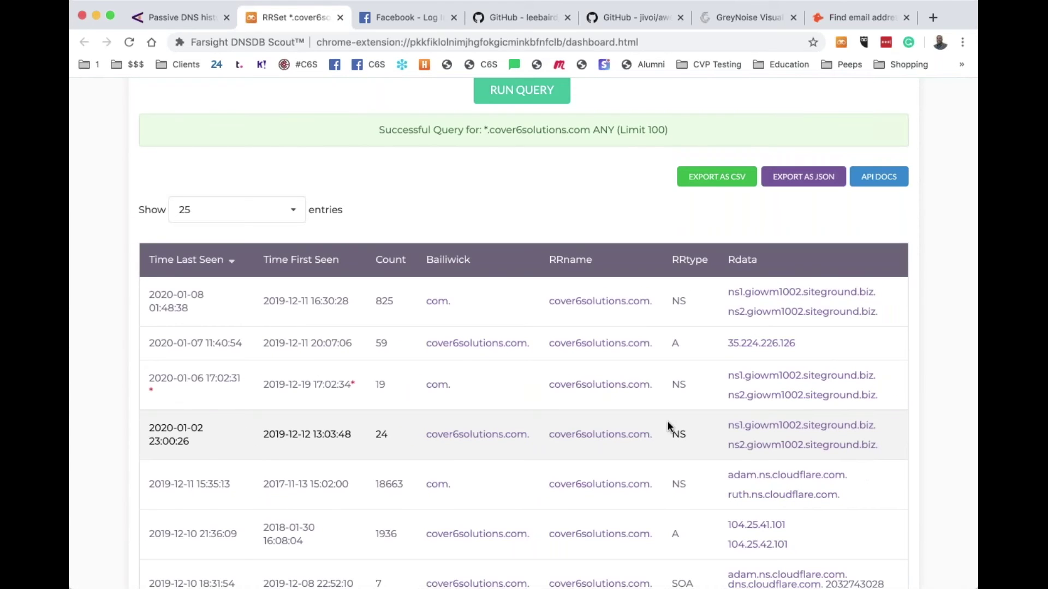
pyautogui.scroll(-4, 670, 428)
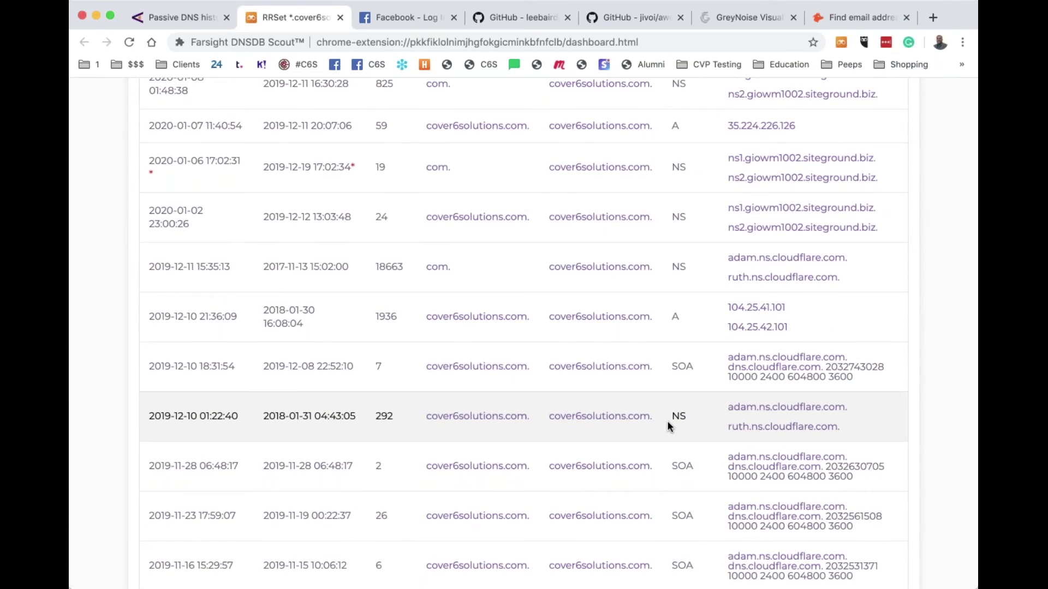
pyautogui.scroll(-3, 669, 427)
pyautogui.scroll(2, 669, 426)
pyautogui.scroll(-3, 670, 427)
pyautogui.scroll(-5, 834, 305)
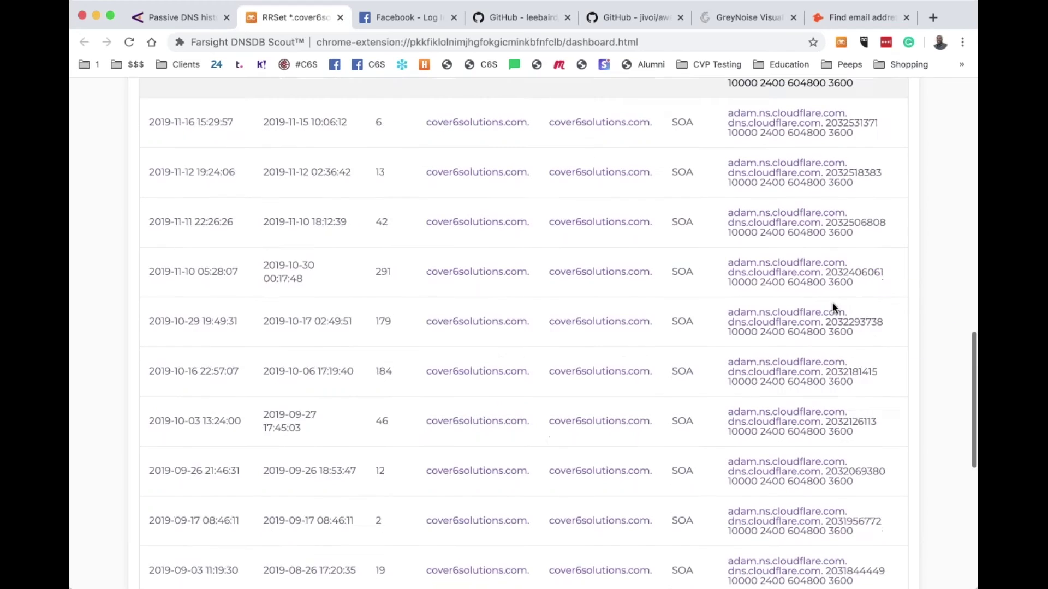
pyautogui.scroll(-7, 833, 307)
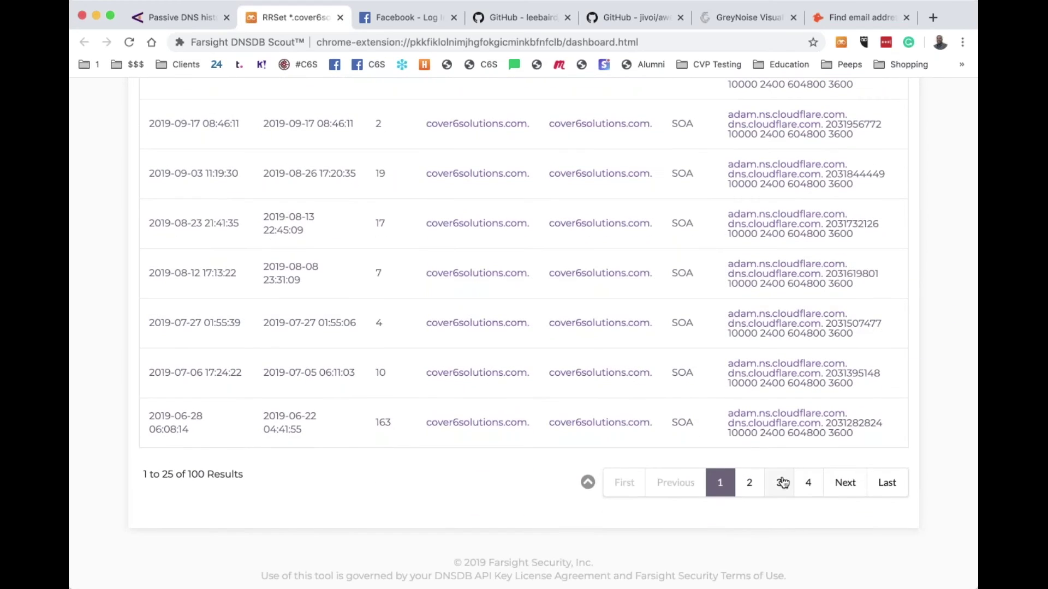
# Page through to the oldest records and run an RData search on 64.111.115.27
pyautogui.click(749, 483)
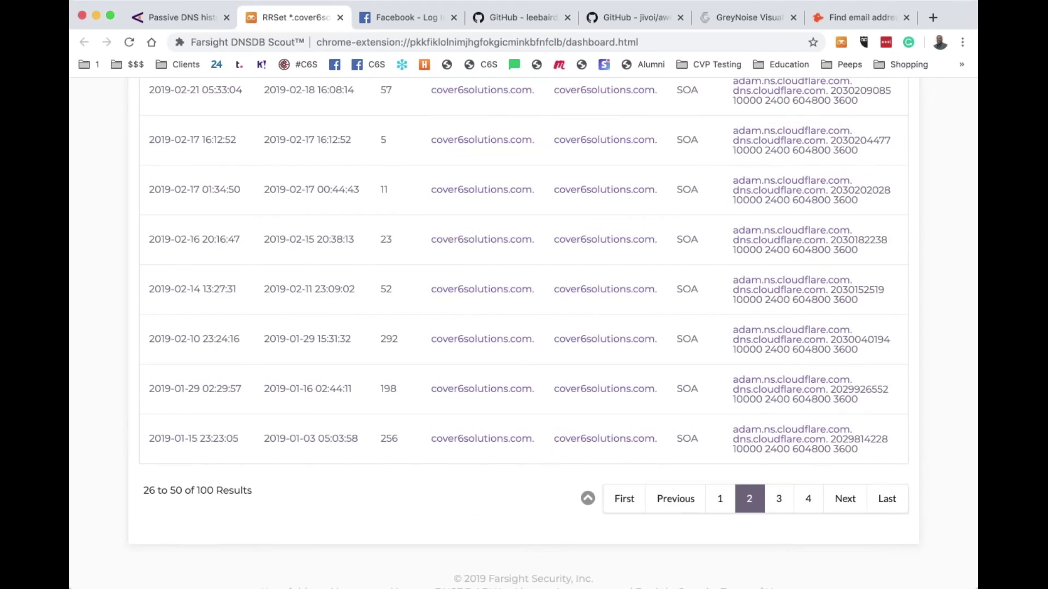
pyautogui.scroll(3, 778, 493)
pyautogui.scroll(-4, 778, 493)
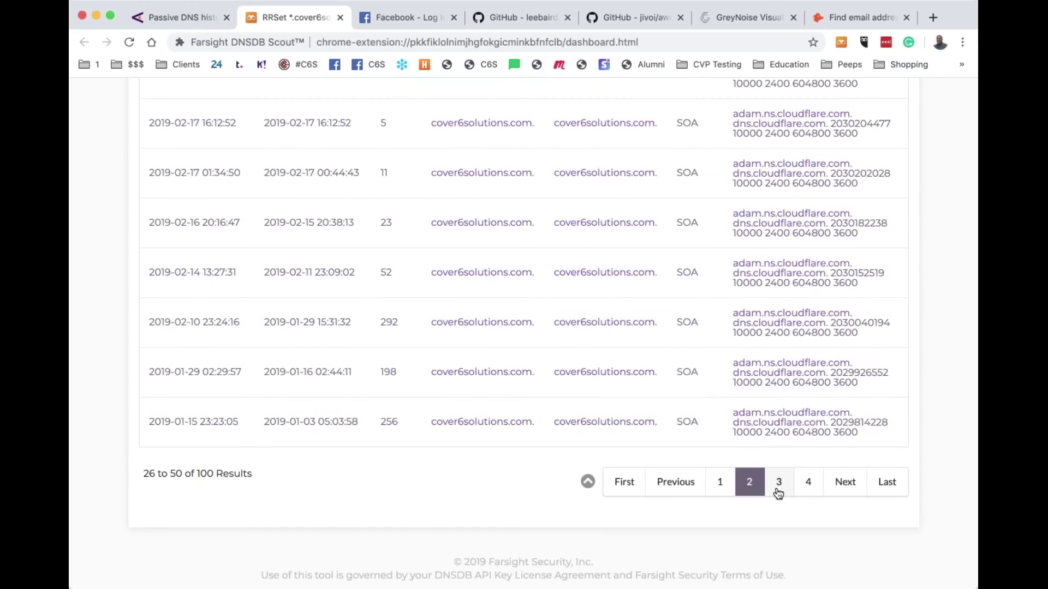
pyautogui.click(778, 493)
pyautogui.click(808, 493)
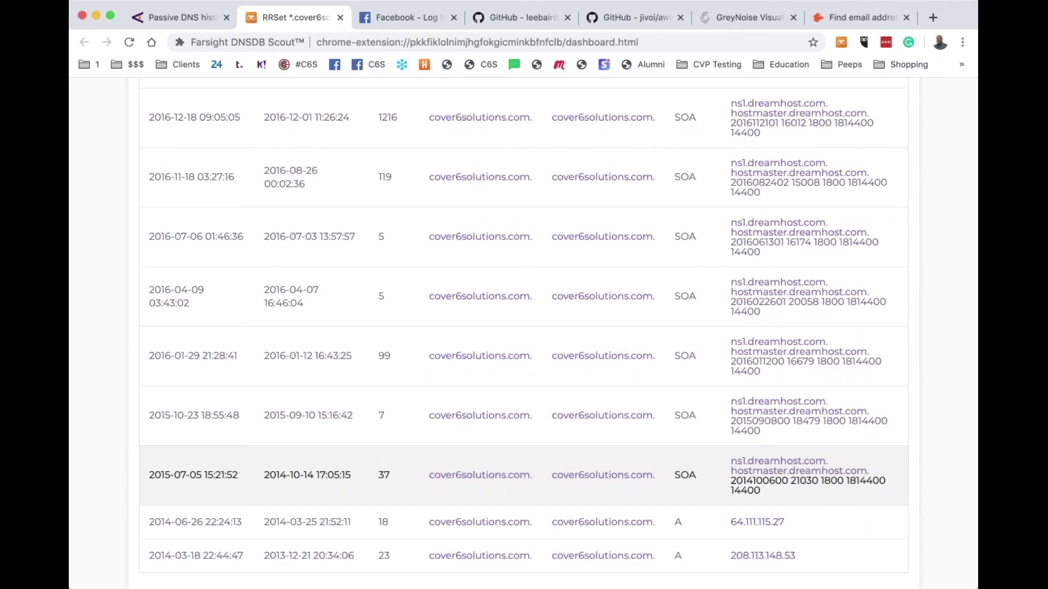
pyautogui.scroll(-3, 808, 480)
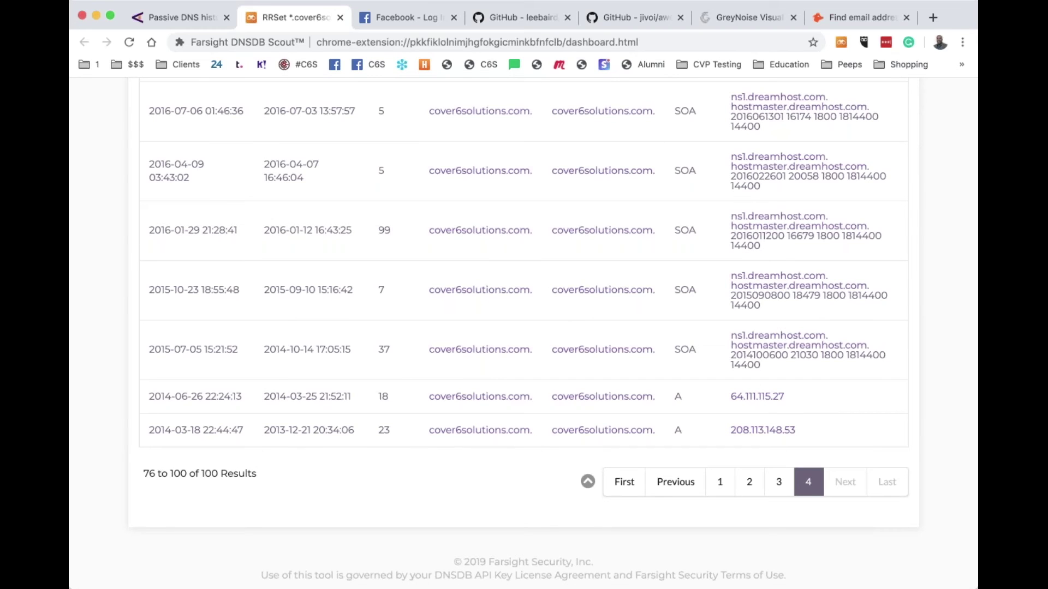
pyautogui.scroll(5, 784, 434)
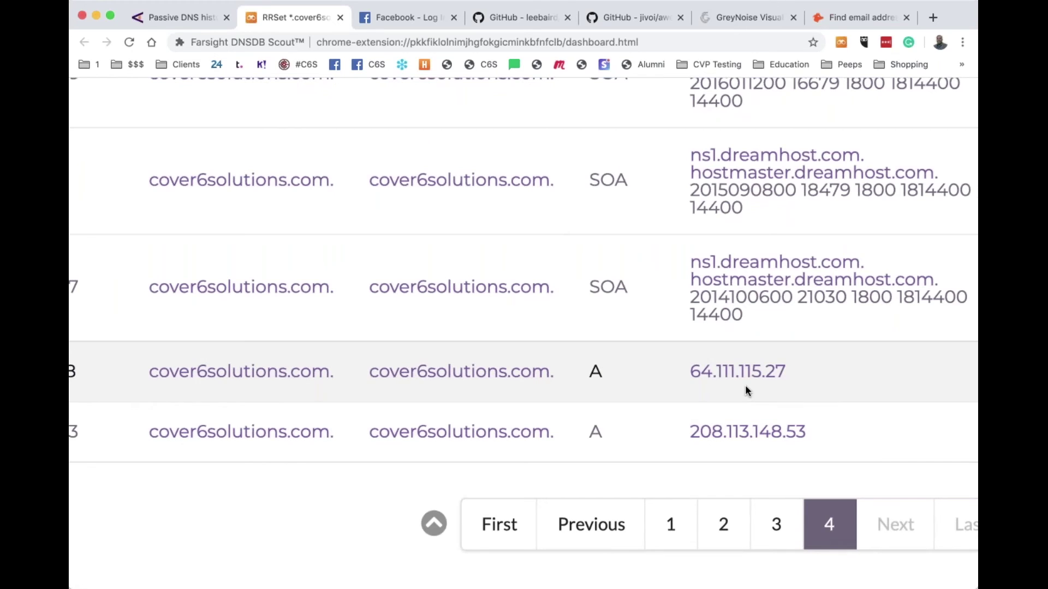
pyautogui.scroll(-5, 746, 387)
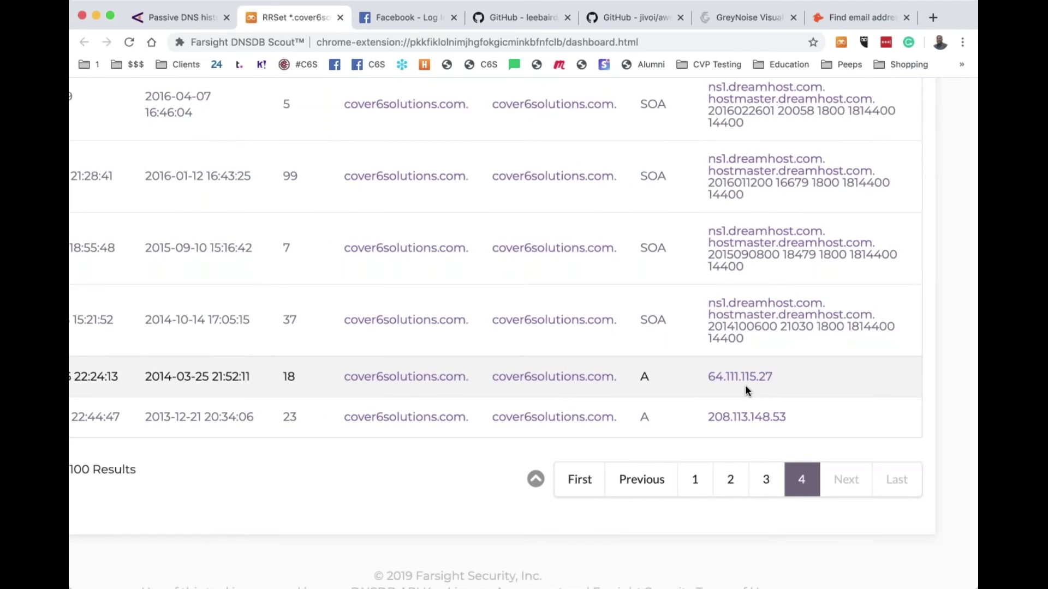
pyautogui.scroll(-3, 746, 389)
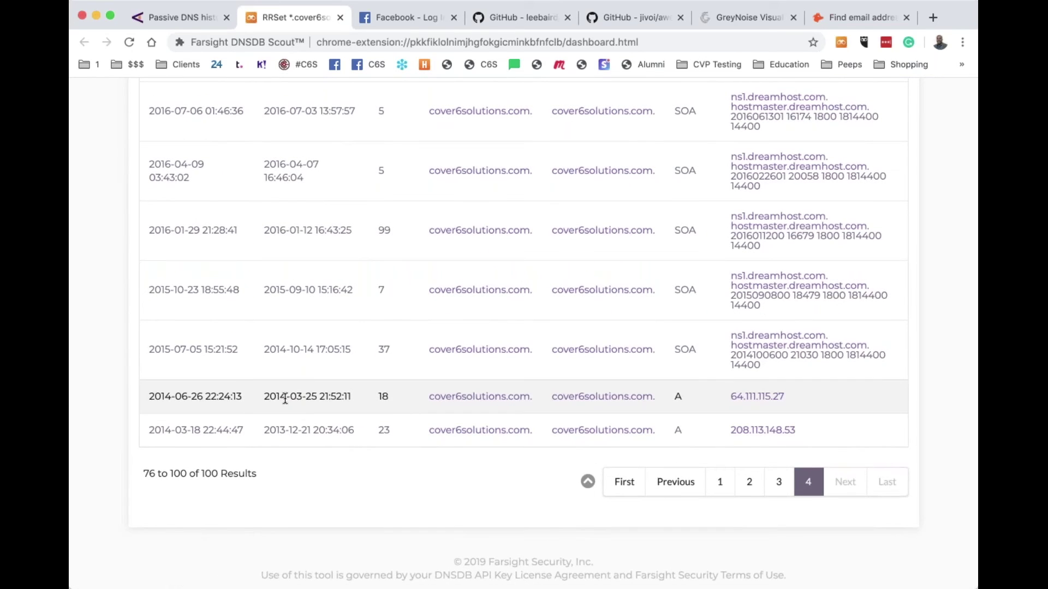
pyautogui.scroll(1, 285, 399)
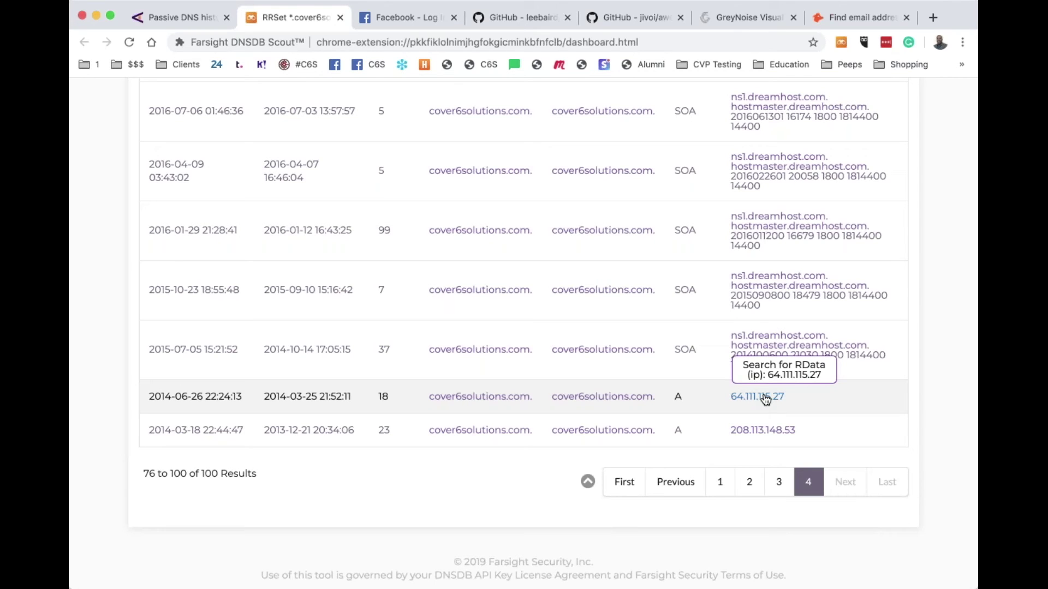
pyautogui.scroll(5, 765, 400)
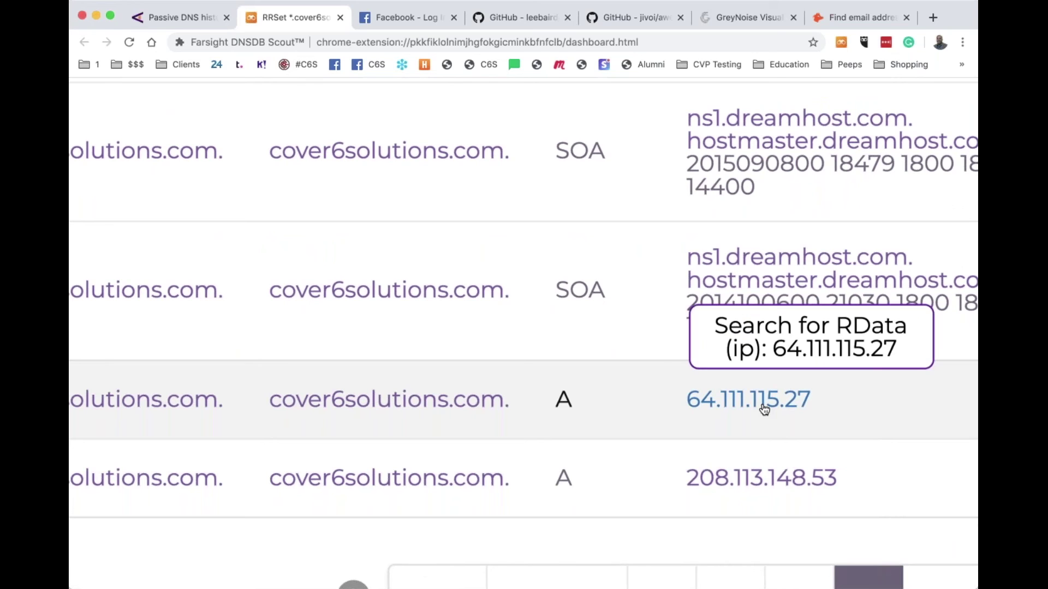
pyautogui.click(764, 400)
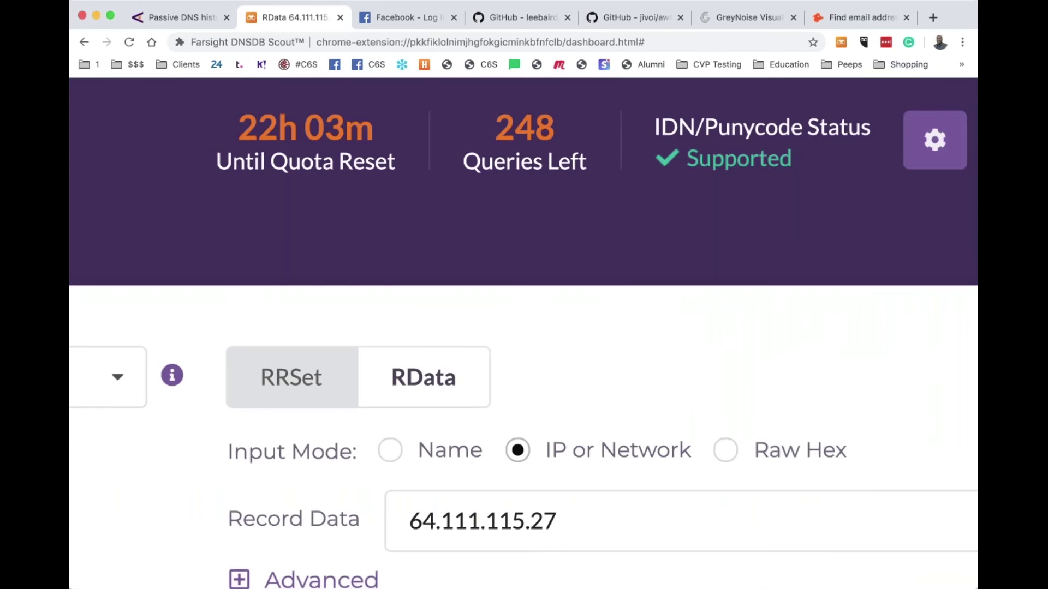
pyautogui.scroll(-5, 524, 333)
pyautogui.scroll(-5, 524, 333)
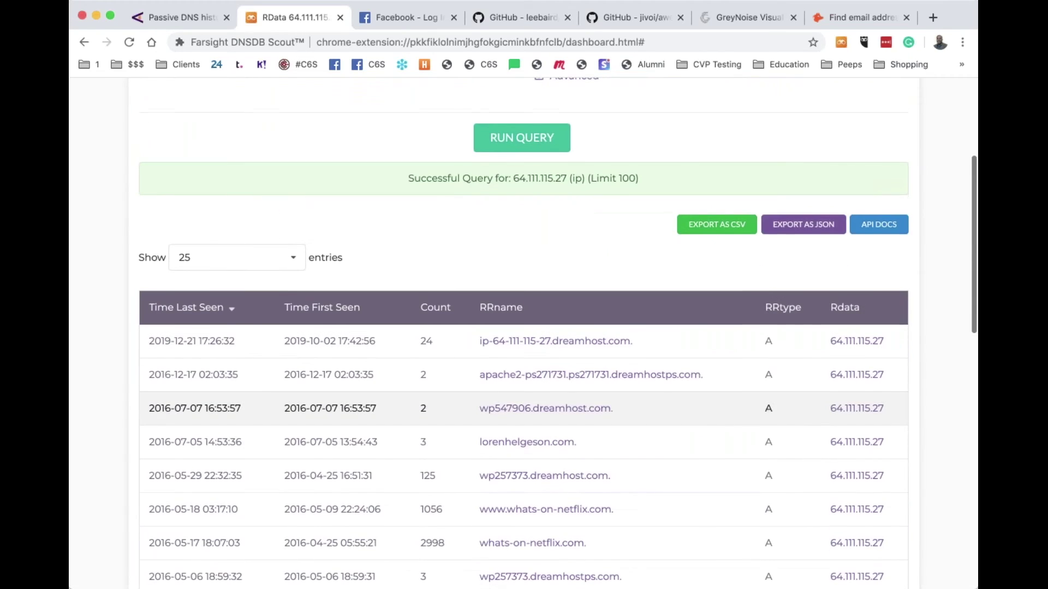
pyautogui.scroll(-5, 631, 407)
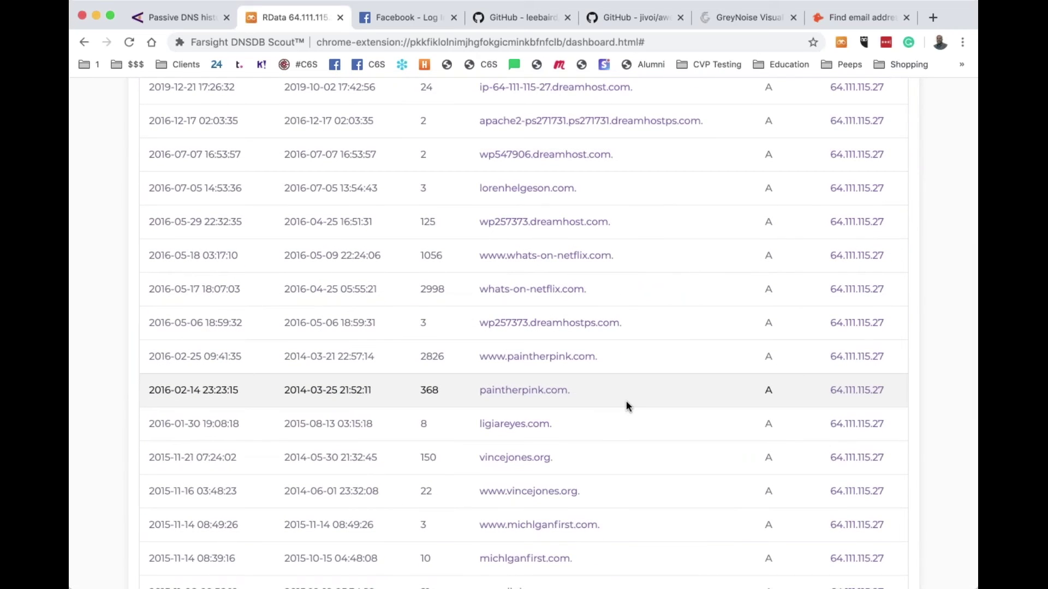
pyautogui.scroll(-4, 627, 405)
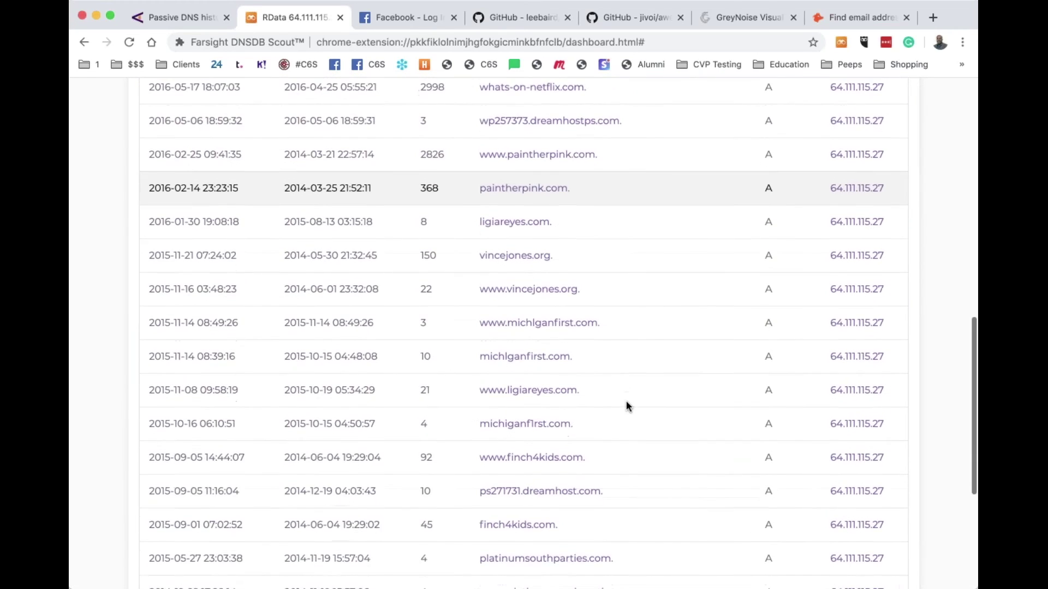
pyautogui.scroll(-3, 626, 405)
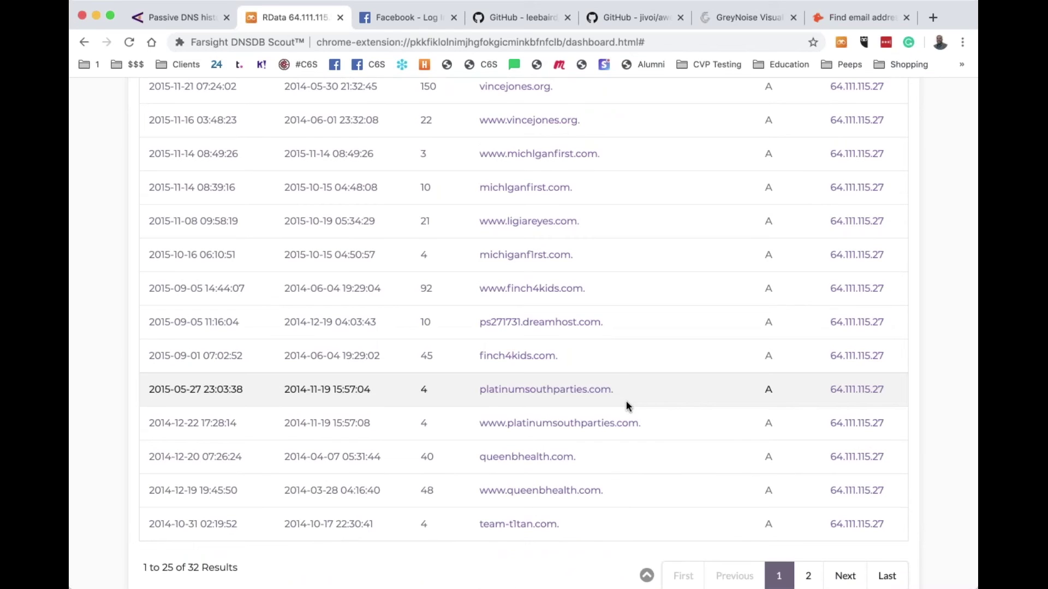
pyautogui.scroll(-2, 626, 400)
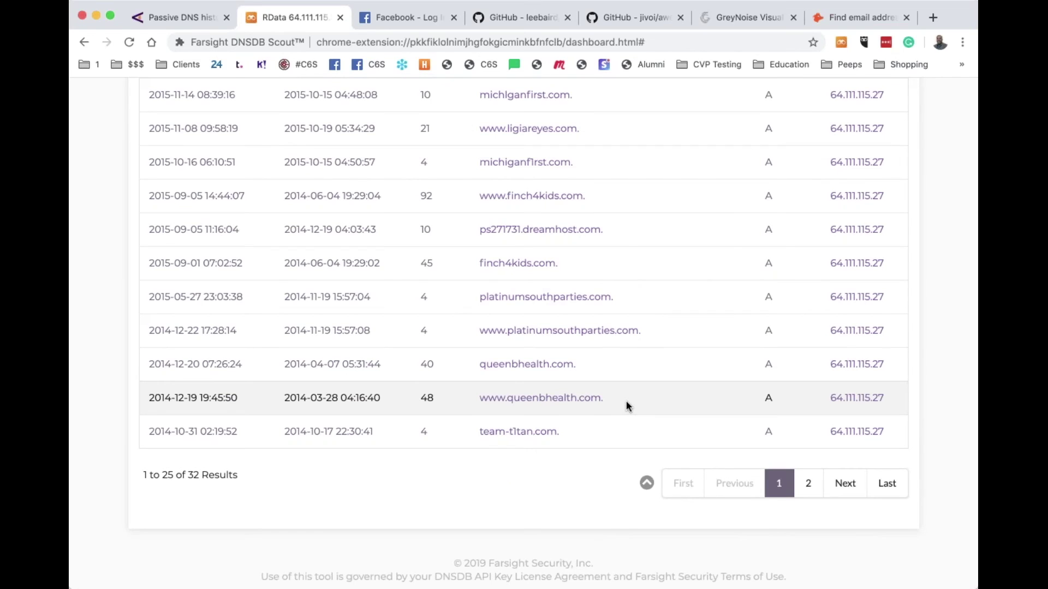
pyautogui.scroll(5, 627, 400)
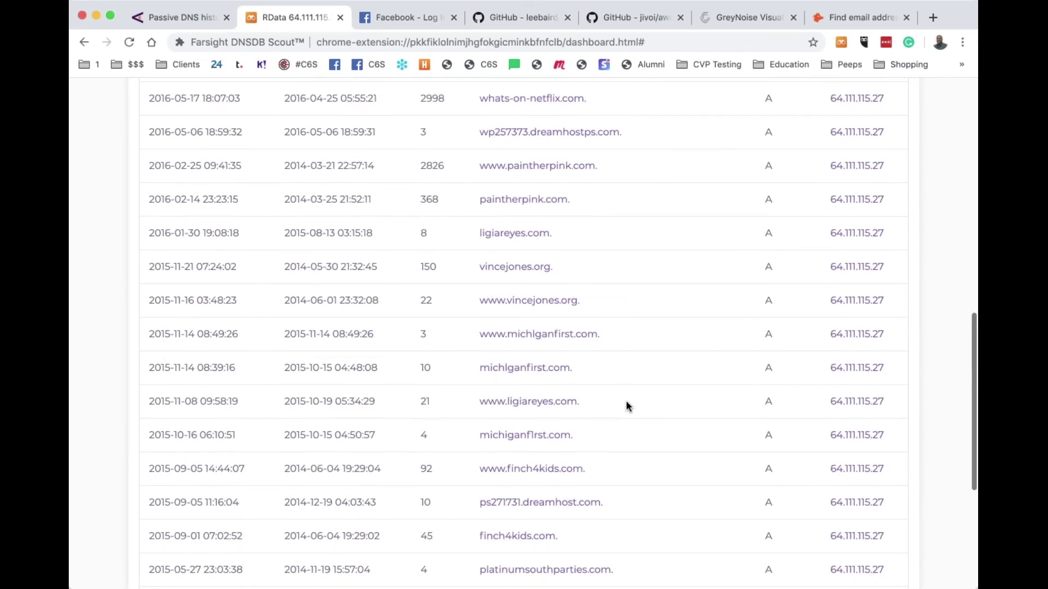
pyautogui.scroll(1, 626, 404)
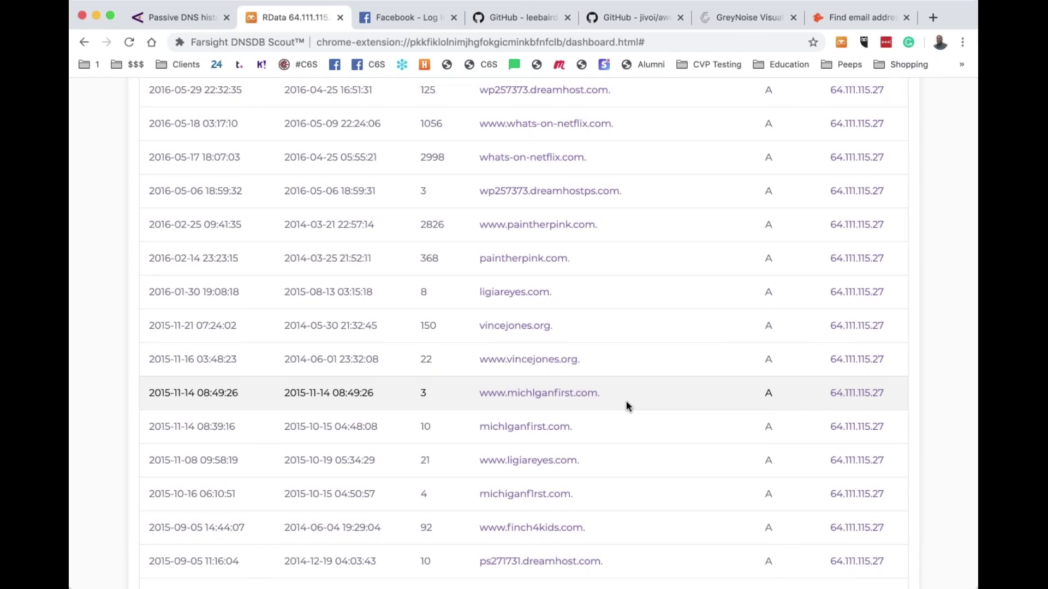
pyautogui.scroll(4, 626, 405)
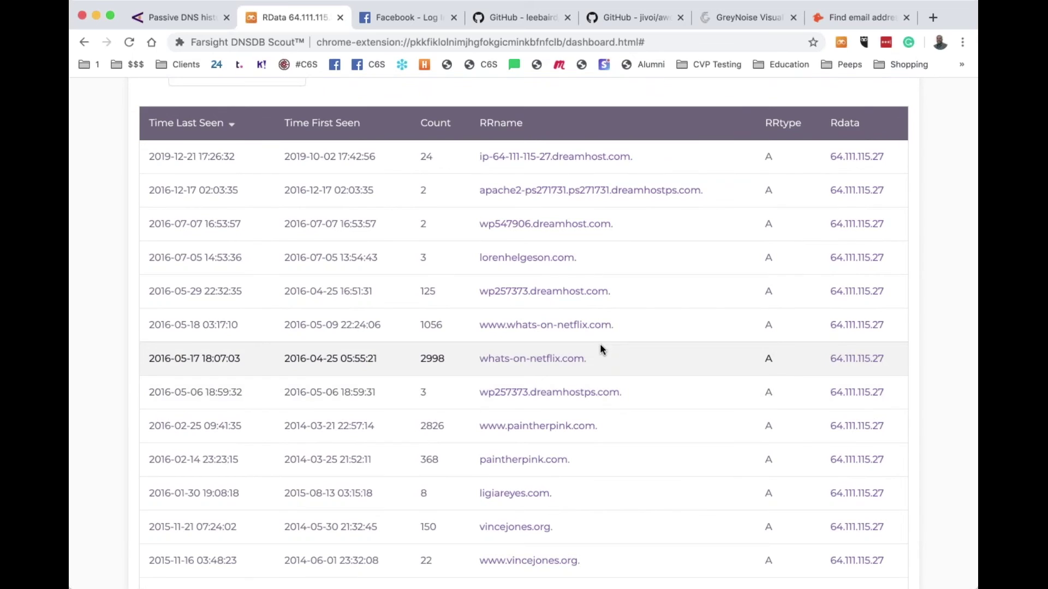
pyautogui.scroll(-3, 600, 343)
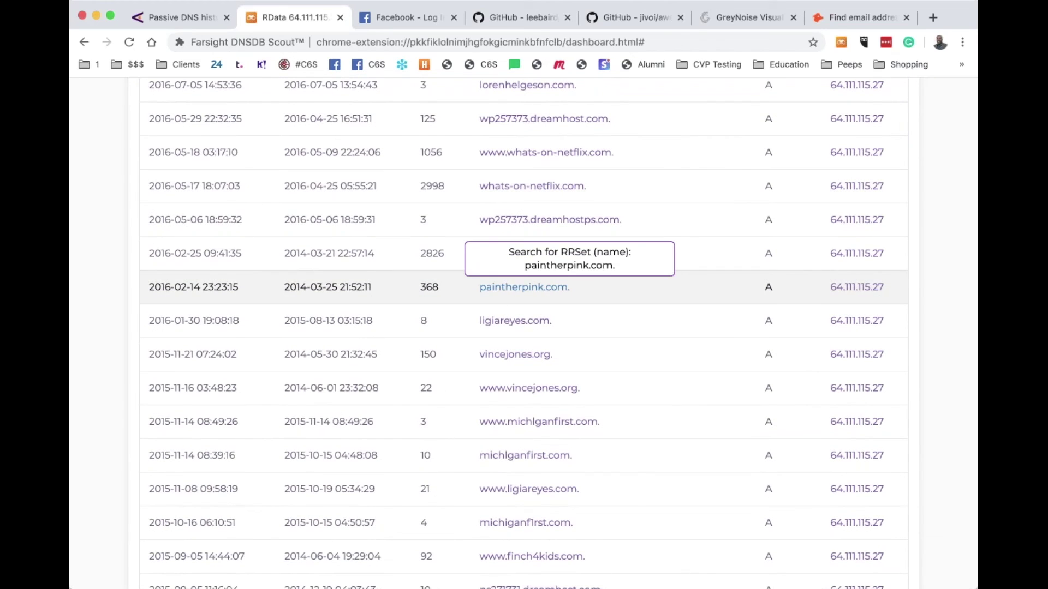
pyautogui.scroll(-6, 574, 309)
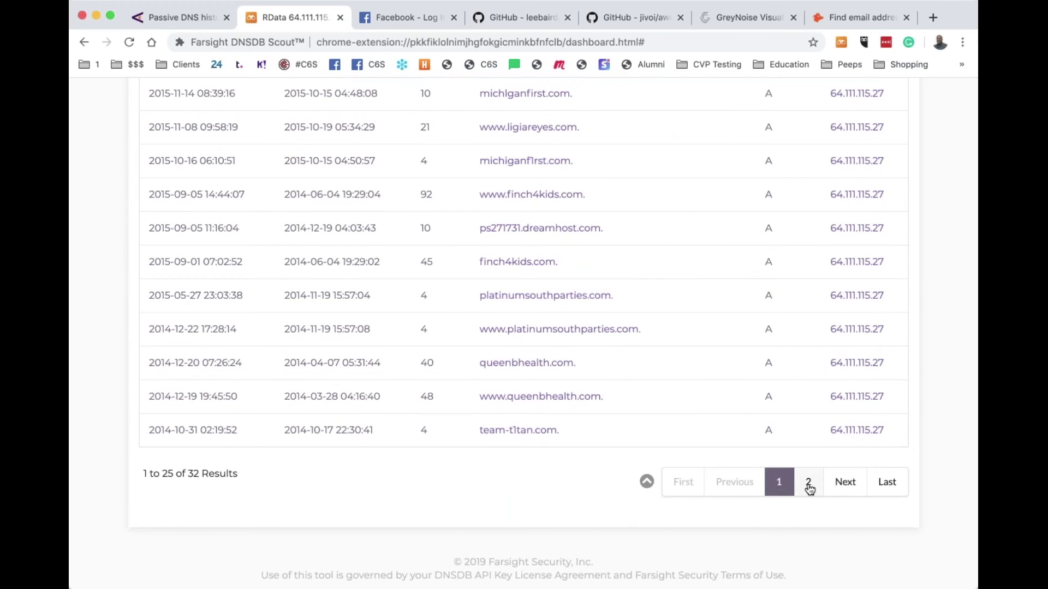
# View page 2 of the 64.111.115.27 results, domains 26–32 including rncoa.com
pyautogui.click(809, 484)
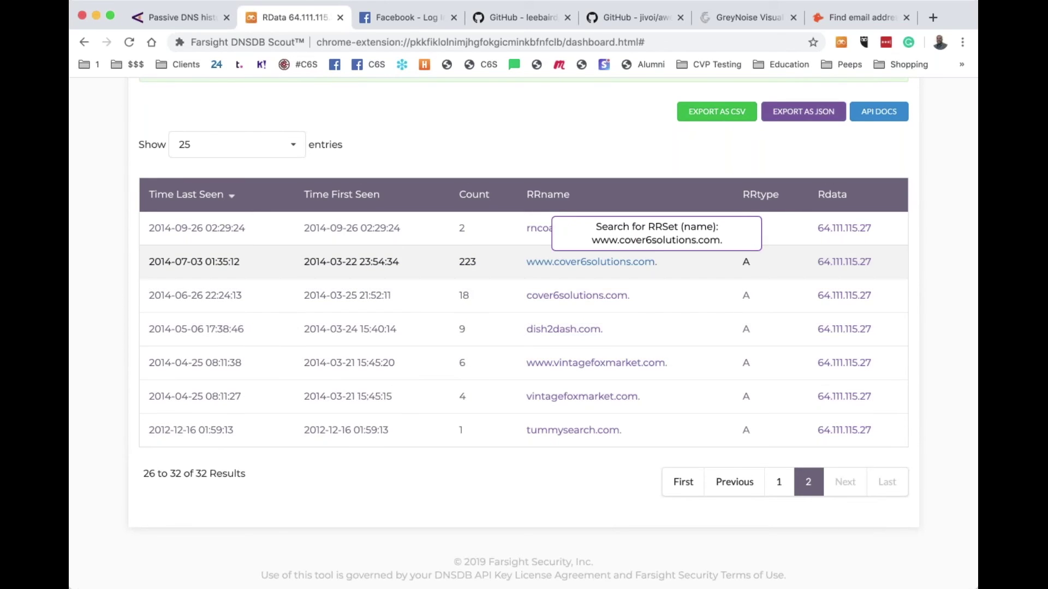
pyautogui.scroll(5, 589, 262)
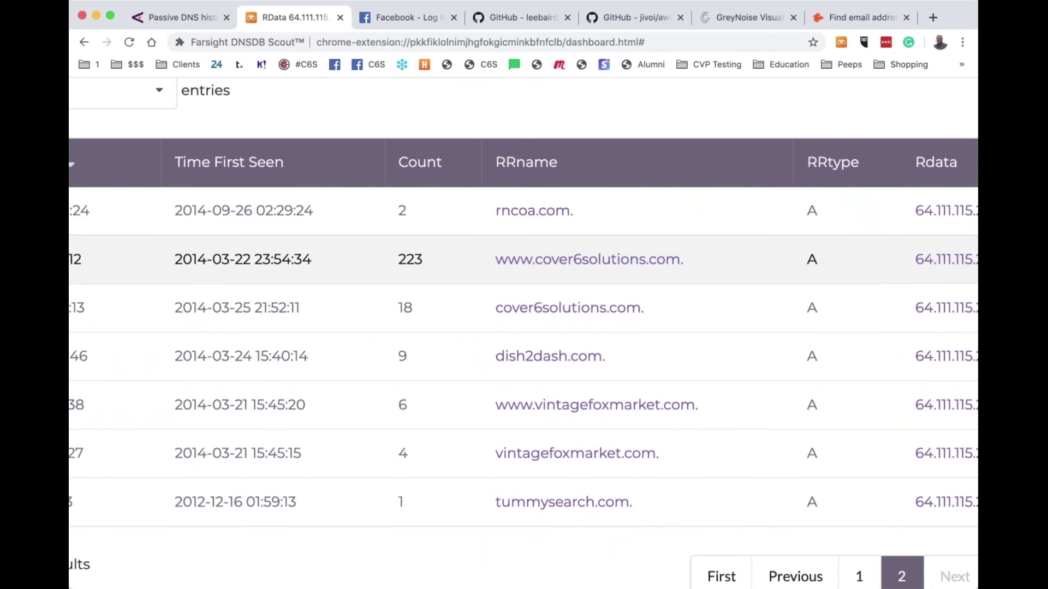
pyautogui.scroll(-3, 589, 262)
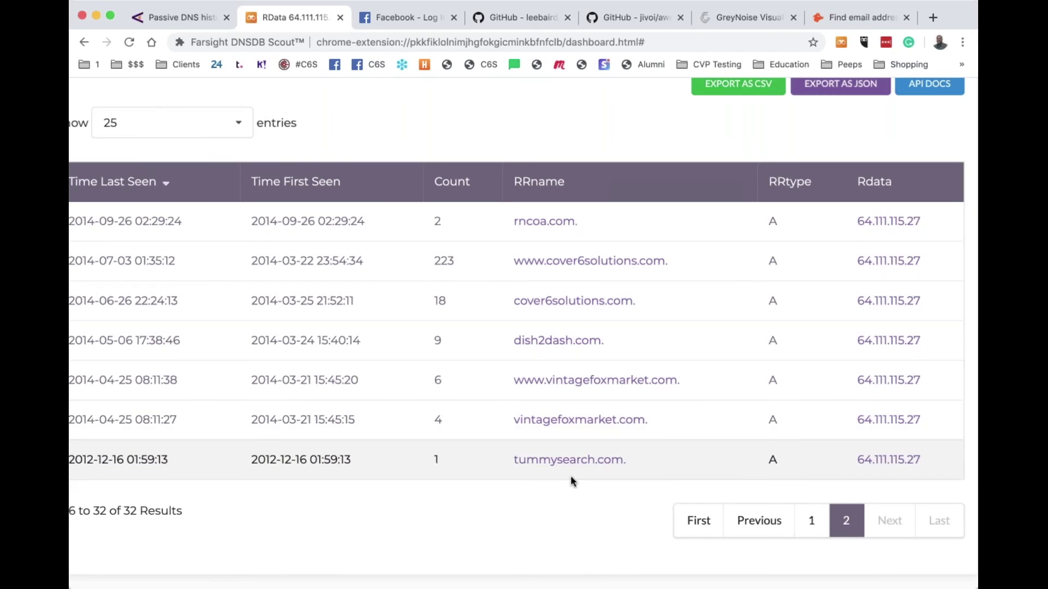
pyautogui.scroll(3, 566, 424)
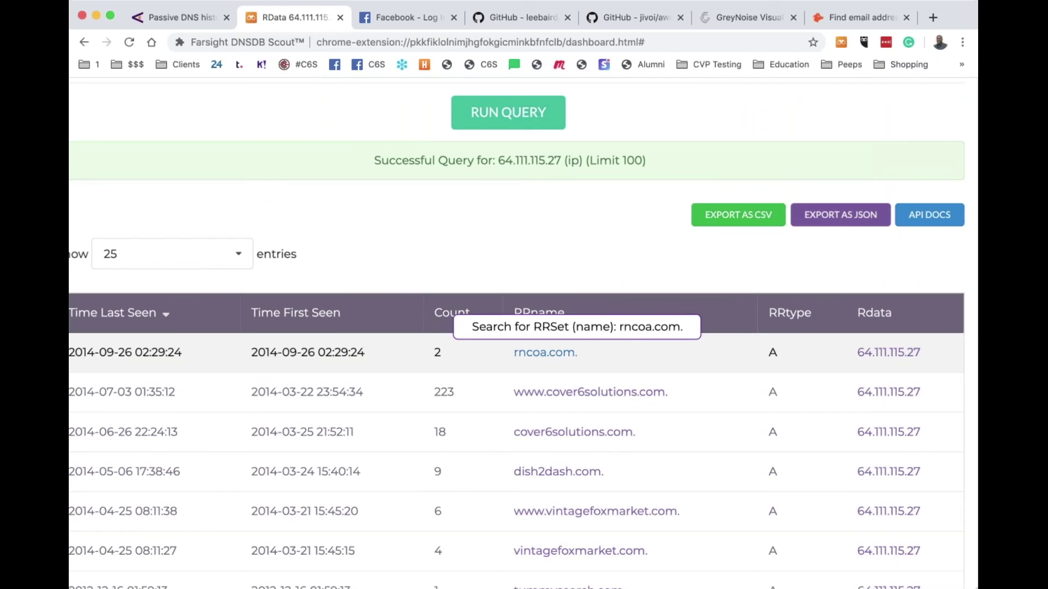
# Query rncoa.com in DNSDB Scout and review its records
pyautogui.click(542, 354)
pyautogui.scroll(-9, 517, 333)
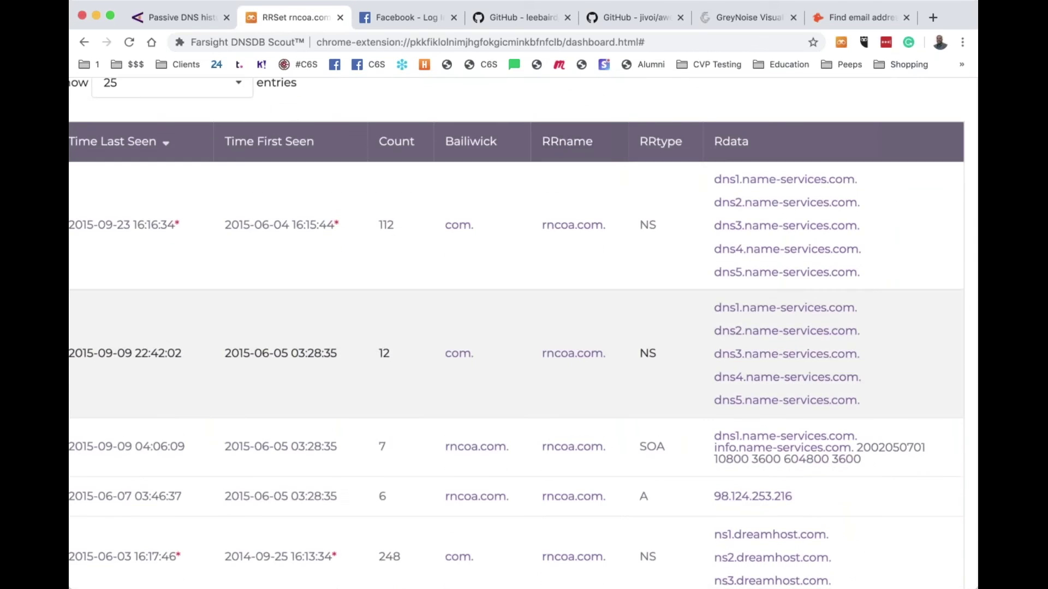
pyautogui.scroll(-4, 517, 332)
pyautogui.scroll(12, 518, 332)
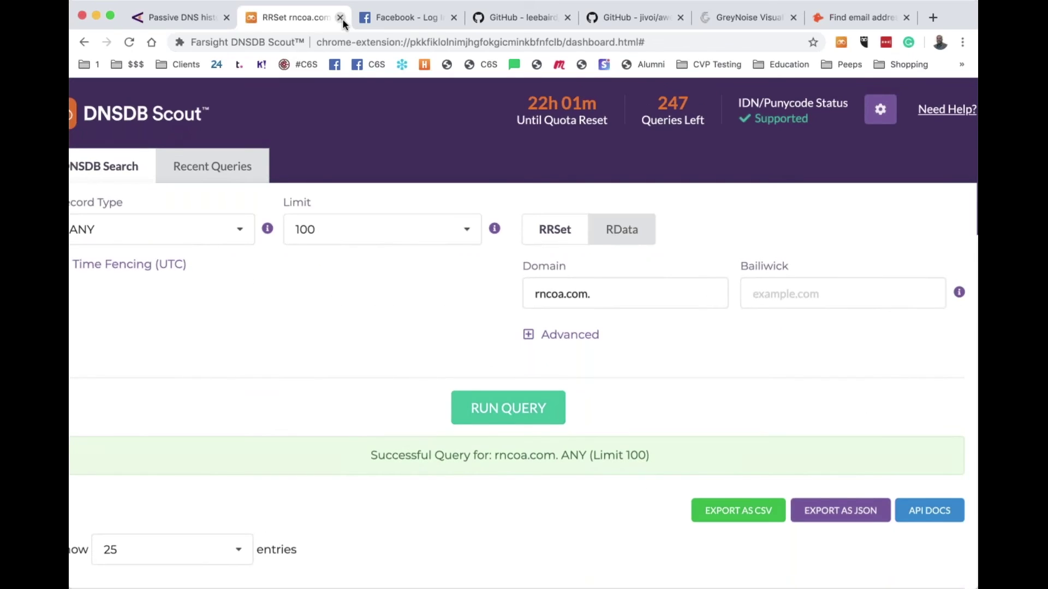
# Close the rncoa.com lookup, the Facebook tab and both GitHub tabs
pyautogui.click(340, 19)
pyautogui.click(304, 19)
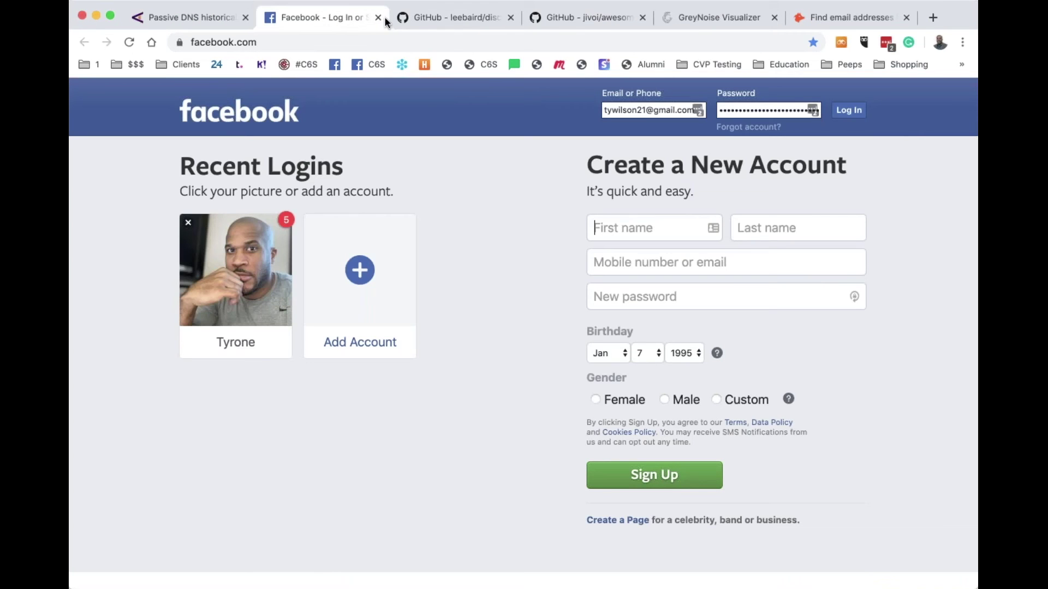
pyautogui.click(378, 18)
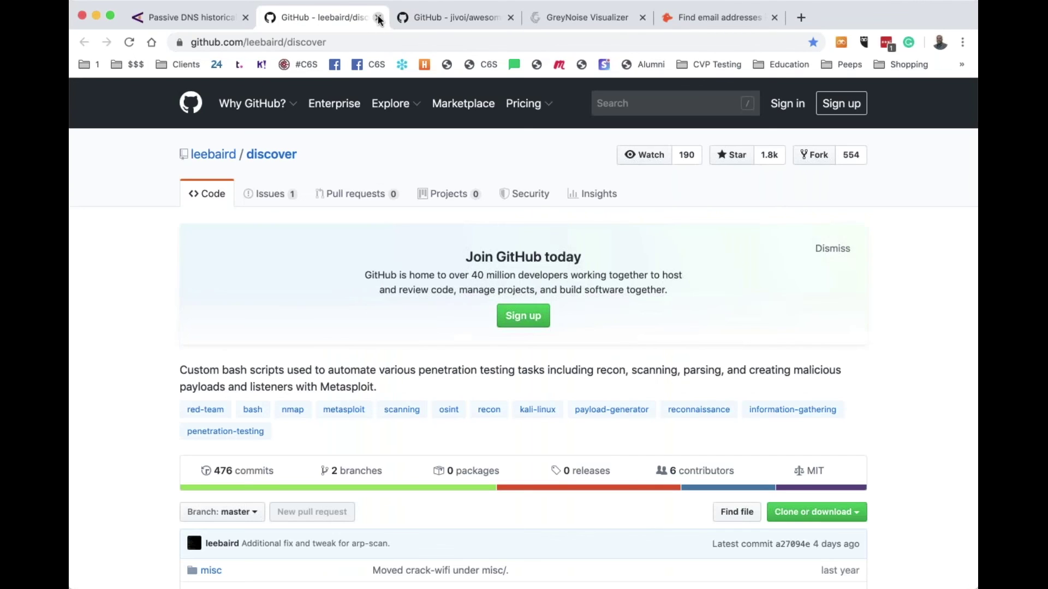
pyautogui.click(509, 18)
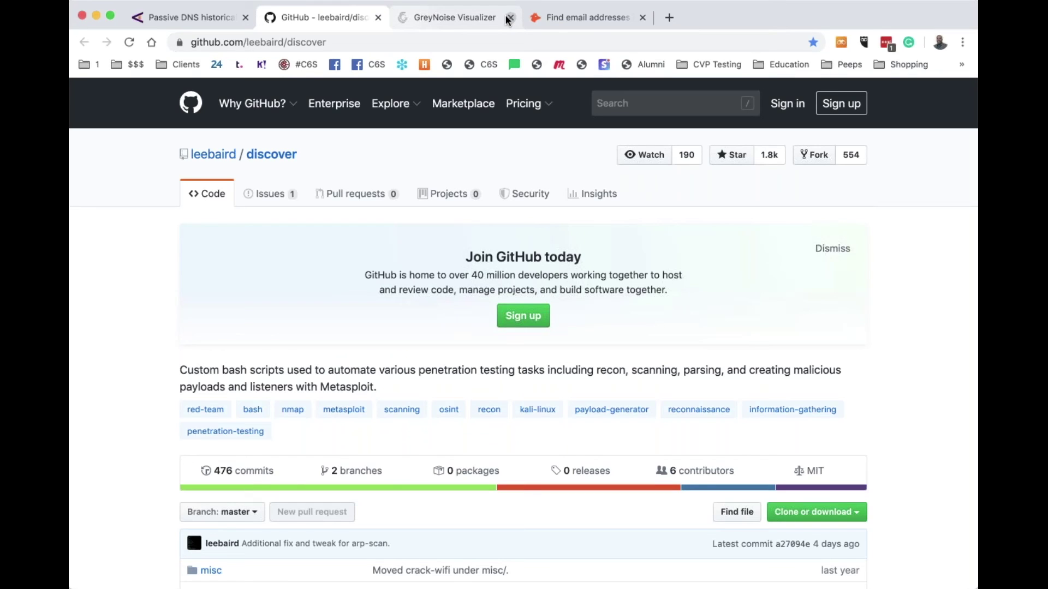
pyautogui.click(378, 18)
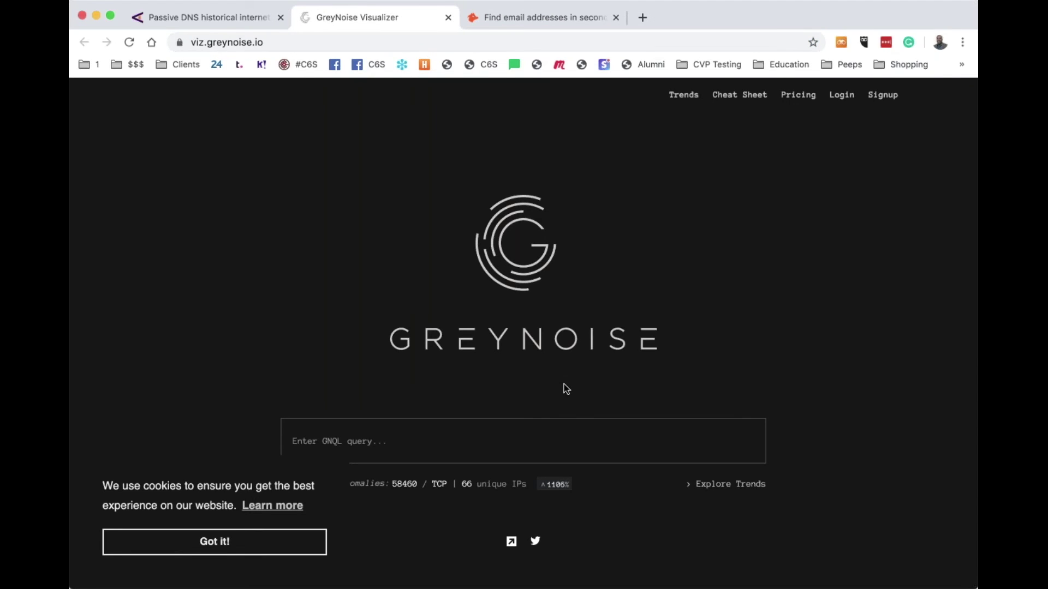
# Look up IP 38.100.193.90 in GreyNoise Visualizer, which returns no results
pyautogui.click(564, 434)
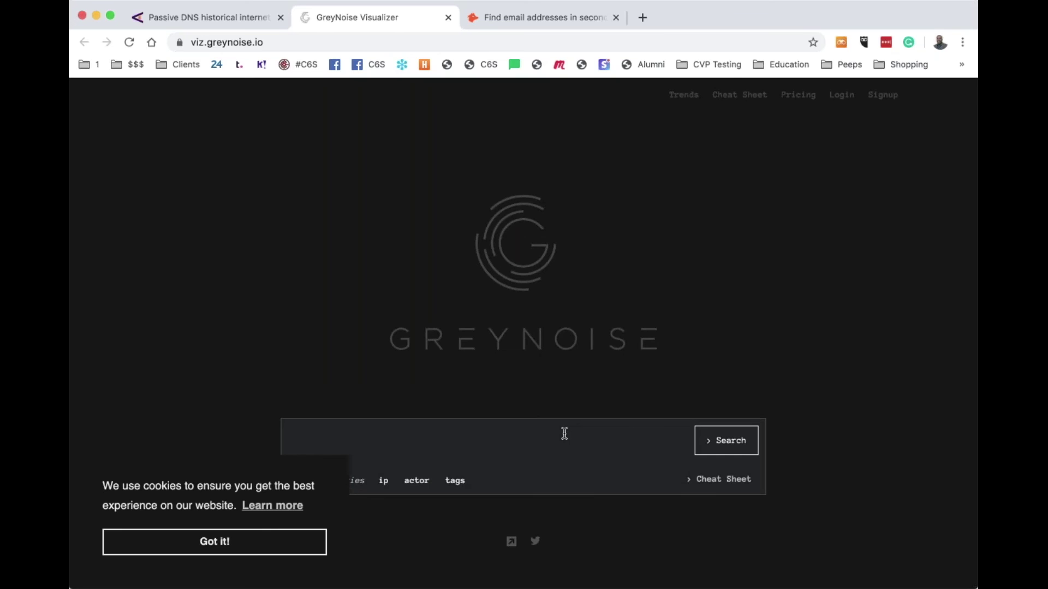
pyautogui.write('38.100.193')
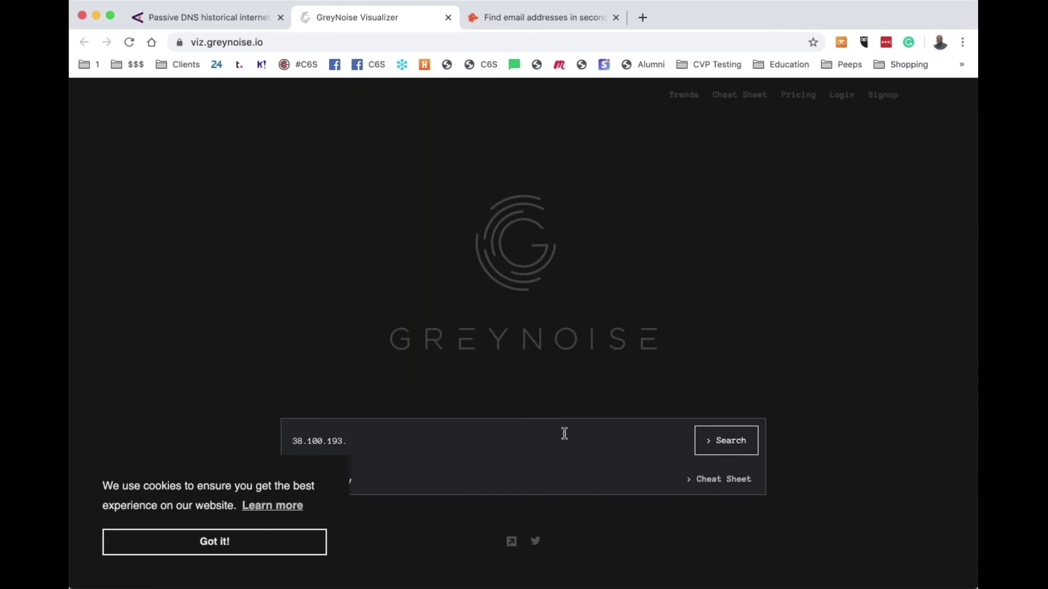
pyautogui.write('.90')
pyautogui.click(758, 443)
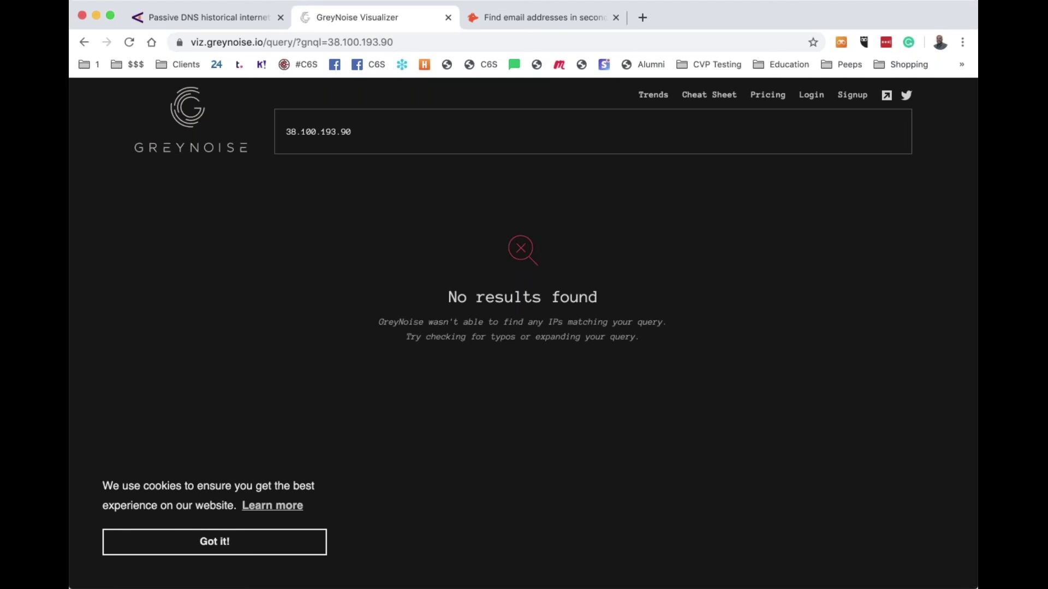
# Search the web for threatconnect and open the ThreatConnect home page
pyautogui.click(534, 42)
pyautogui.write('threat')
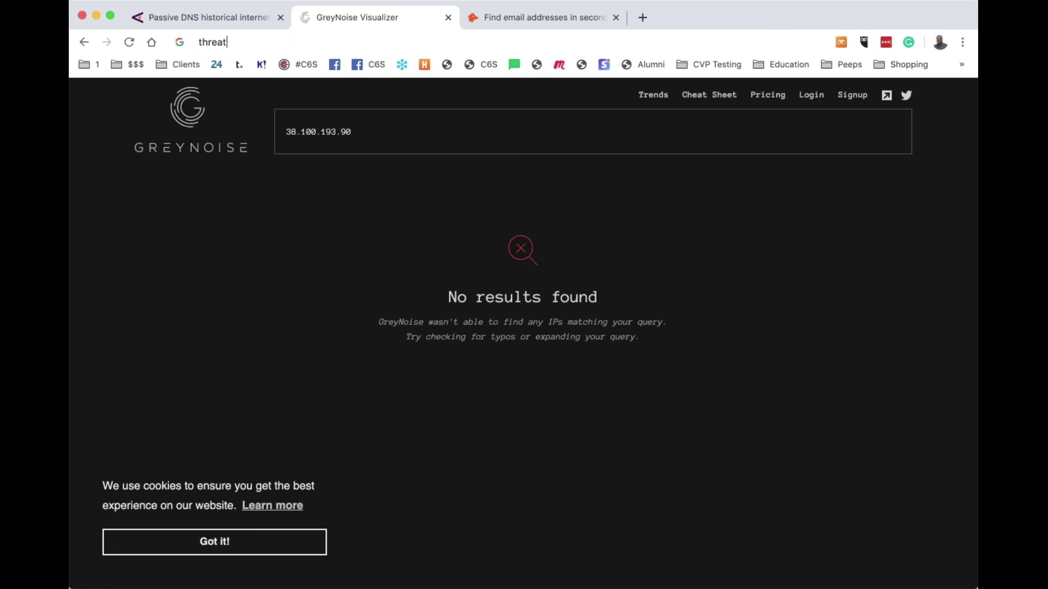
pyautogui.write('connec')
pyautogui.write('t')
pyautogui.press('Return')
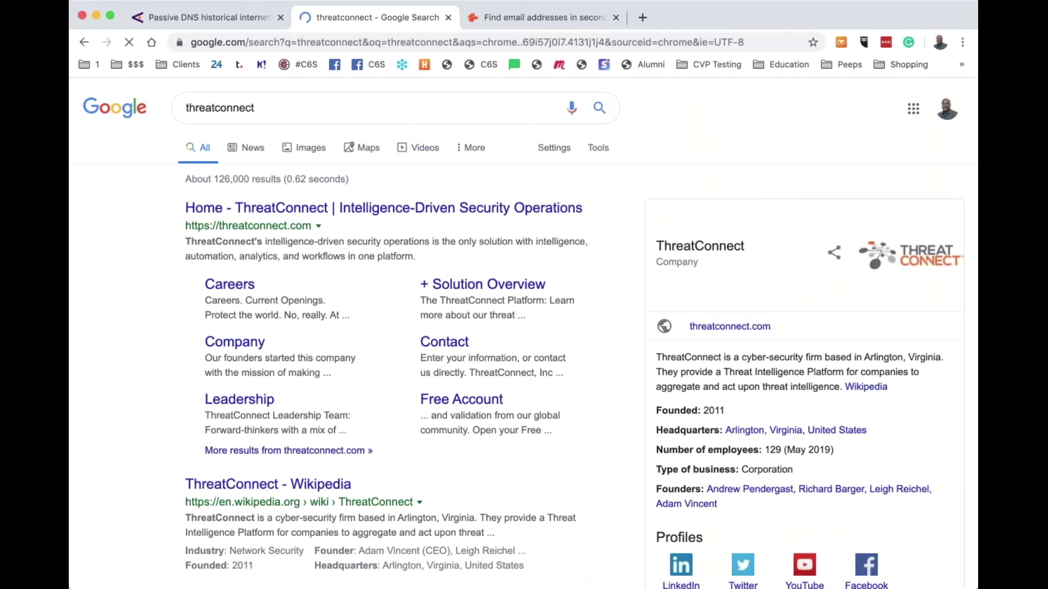
pyautogui.click(406, 213)
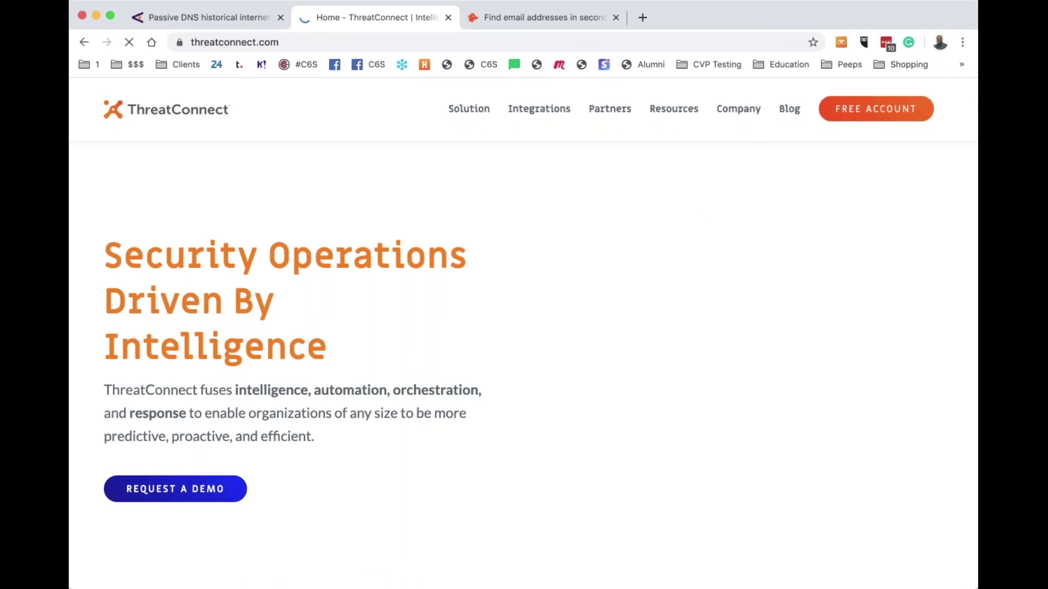
# Go to the TC Open free account page and open the ThreatConnect sign-in page
pyautogui.click(876, 109)
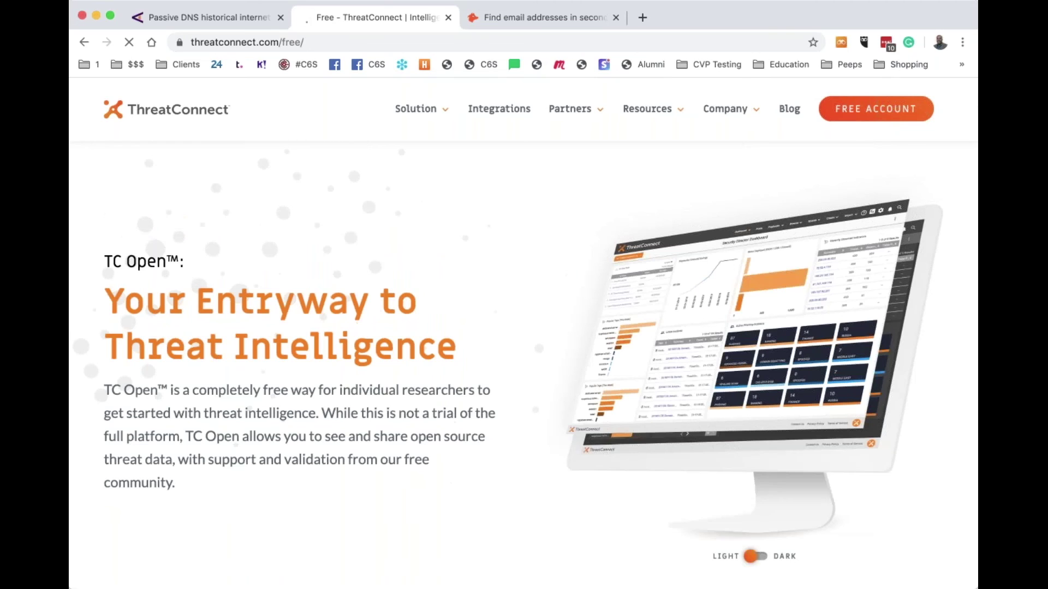
pyautogui.scroll(-10, 523, 360)
pyautogui.scroll(-5, 523, 360)
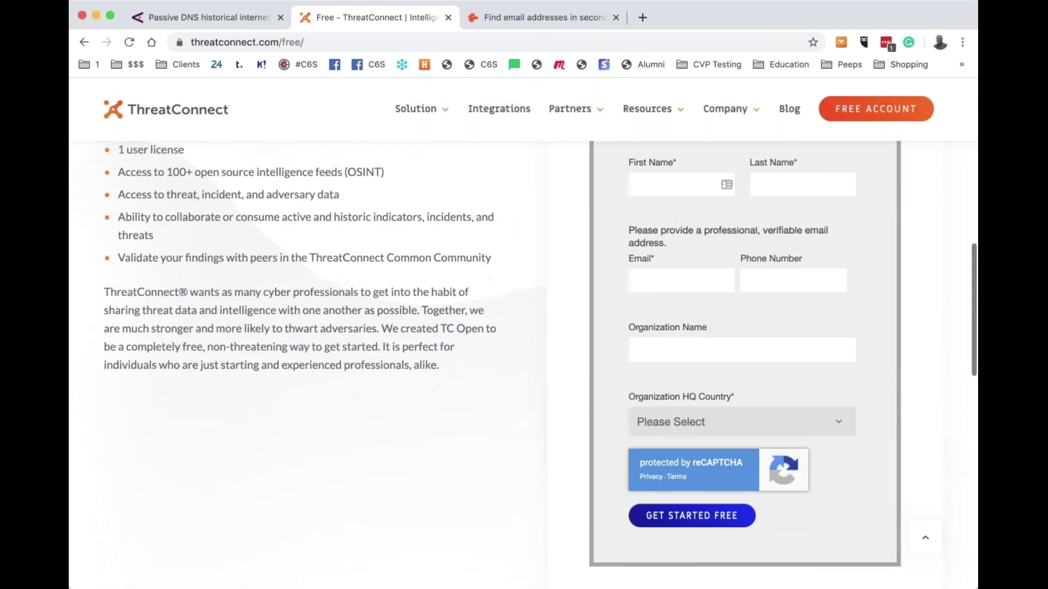
pyautogui.scroll(15, 523, 360)
pyautogui.scroll(-15, 622, 217)
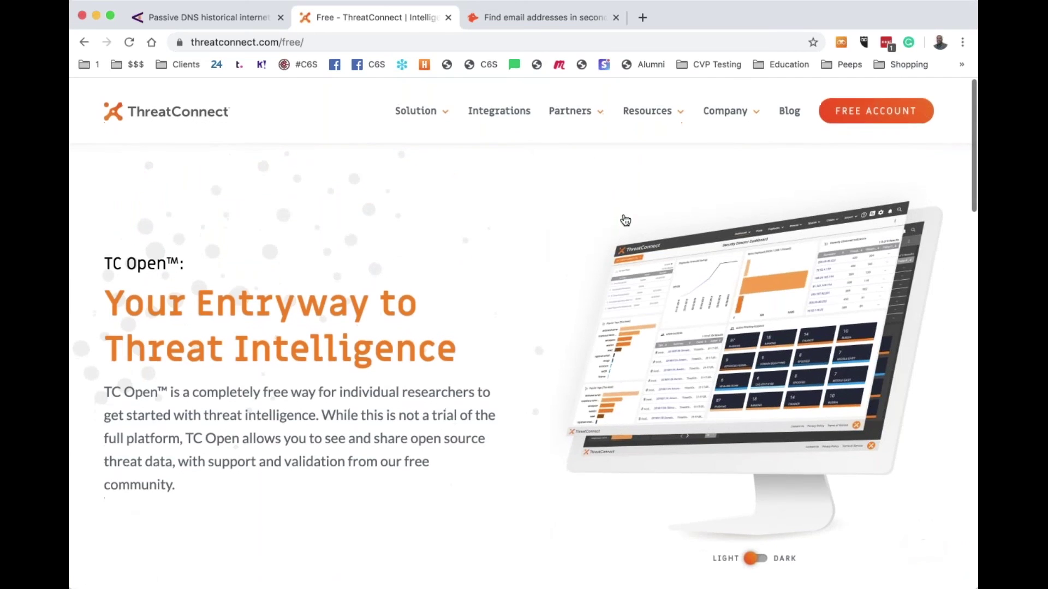
pyautogui.click(894, 224)
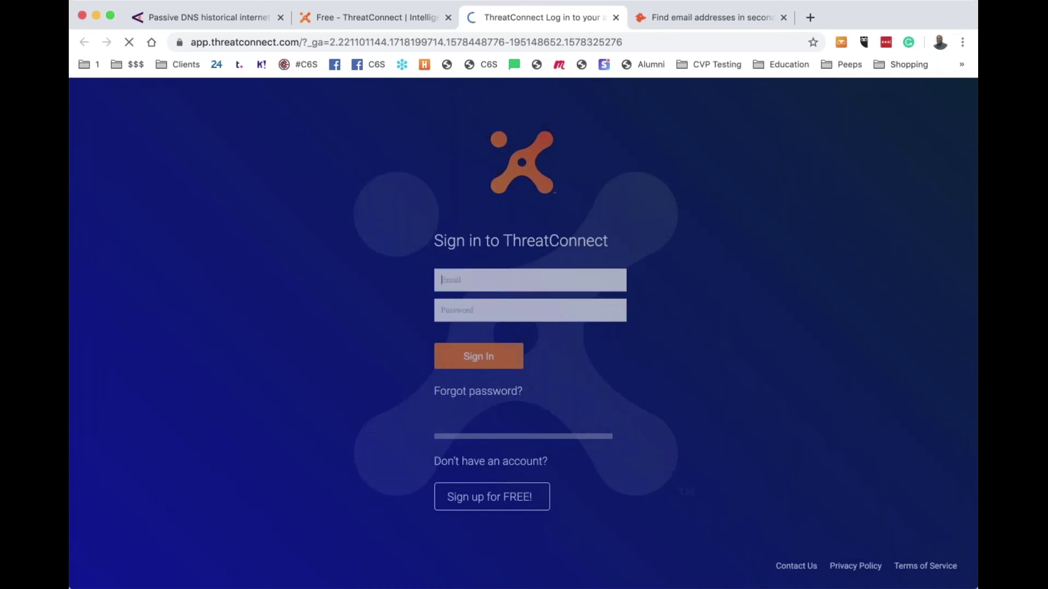
# Sign in to ThreatConnect and review the My Intel Sources list
pyautogui.click(479, 368)
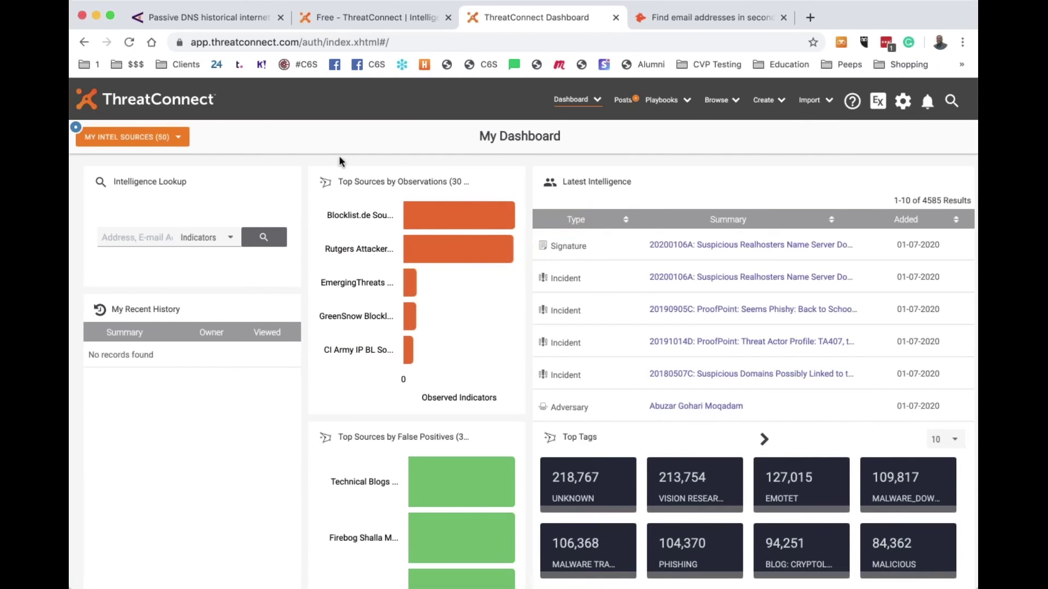
pyautogui.click(182, 140)
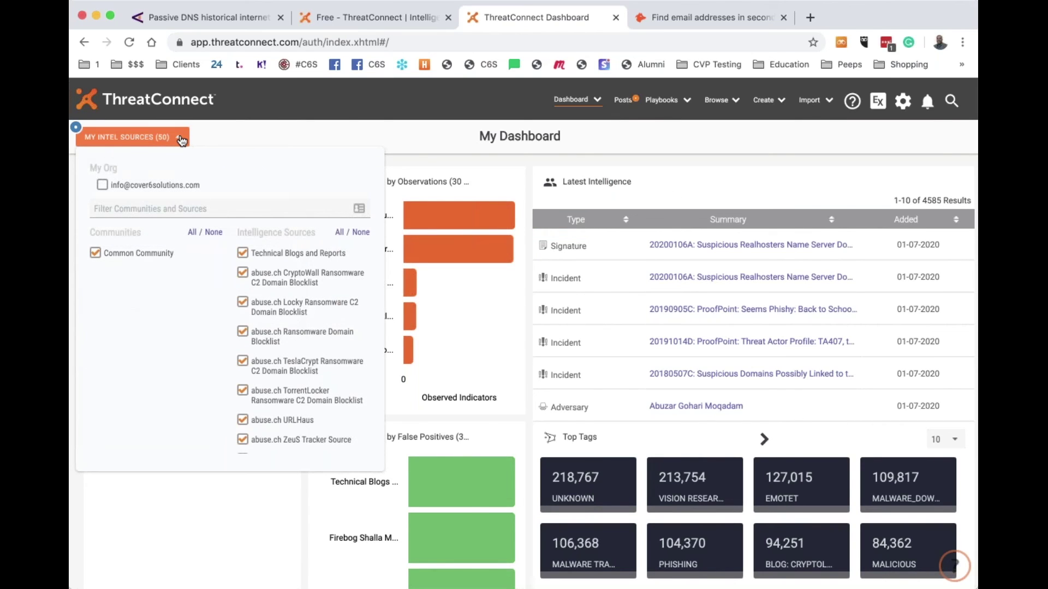
pyautogui.scroll(-10, 302, 349)
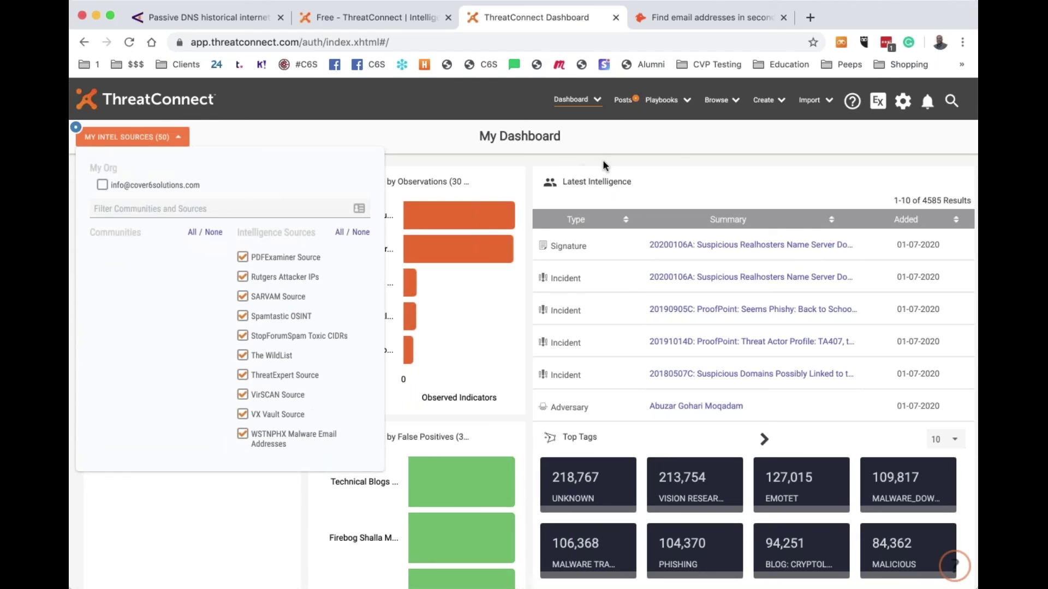
pyautogui.click(763, 161)
# Search ThreatConnect for 38.100.193.70, review the related matches, and close the dashboard tab
pyautogui.click(952, 101)
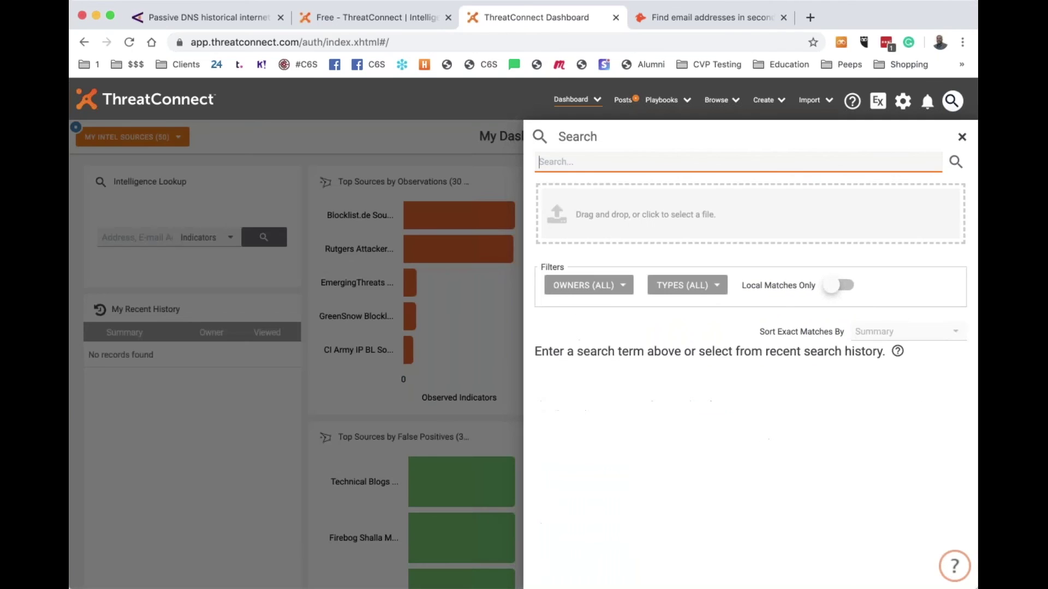
pyautogui.write('38.100.193.70')
pyautogui.press('Return')
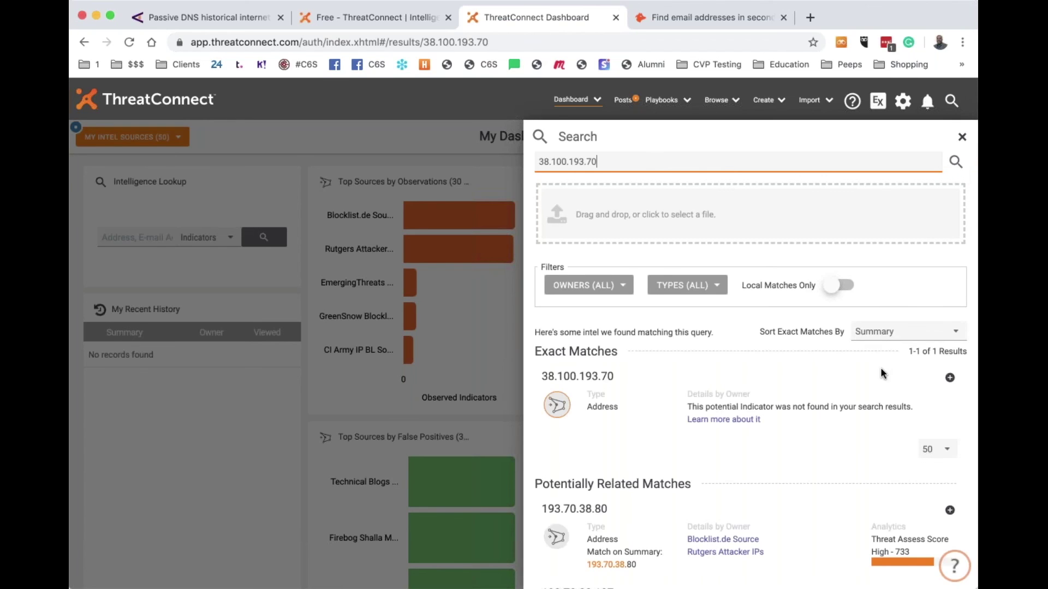
pyautogui.scroll(-3, 879, 368)
pyautogui.scroll(-3, 880, 368)
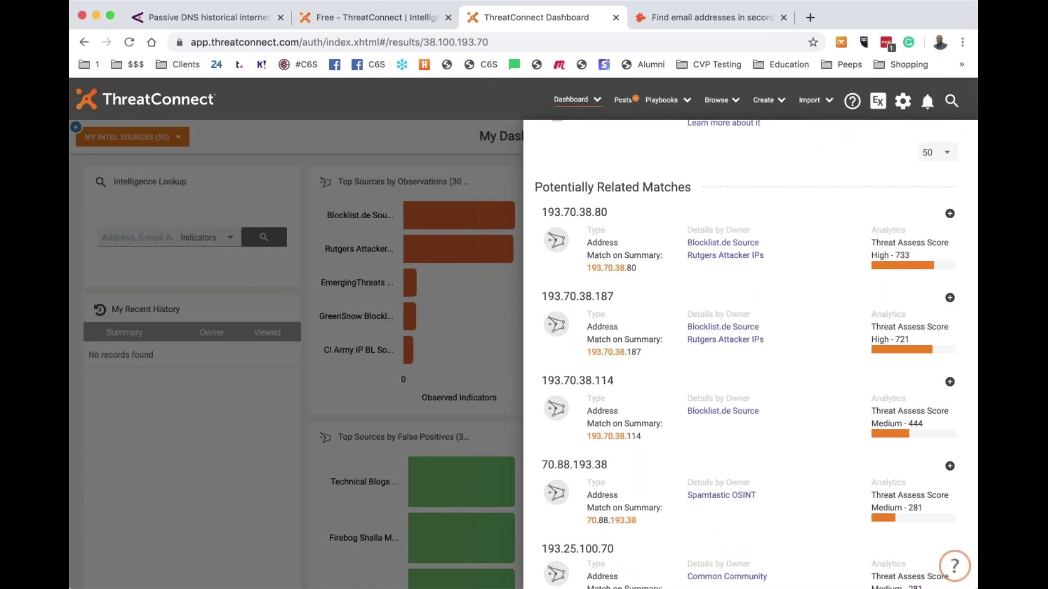
pyautogui.scroll(-2, 748, 355)
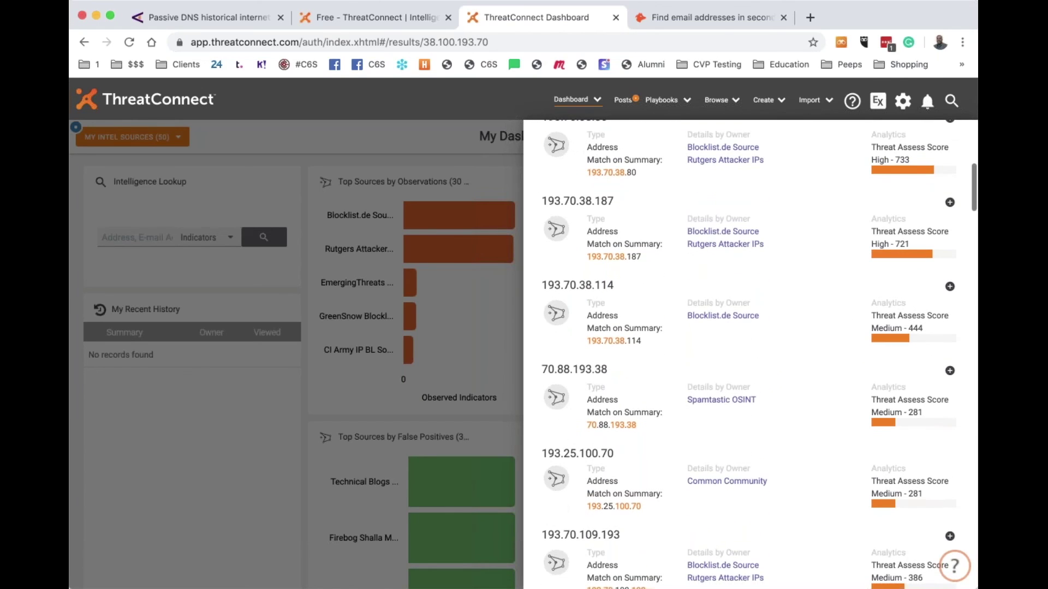
pyautogui.scroll(5, 748, 355)
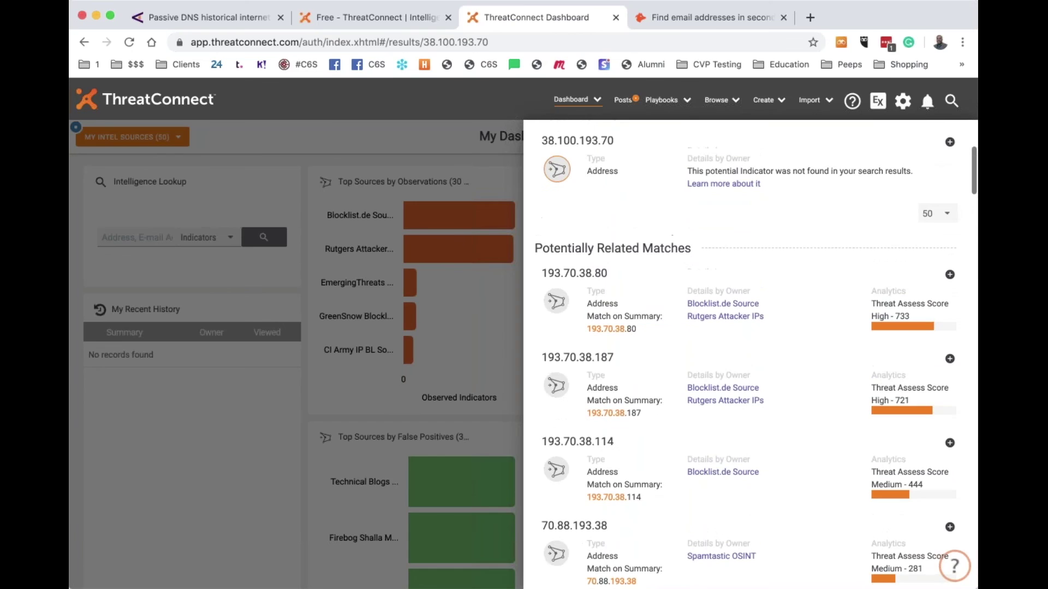
pyautogui.scroll(-4, 755, 355)
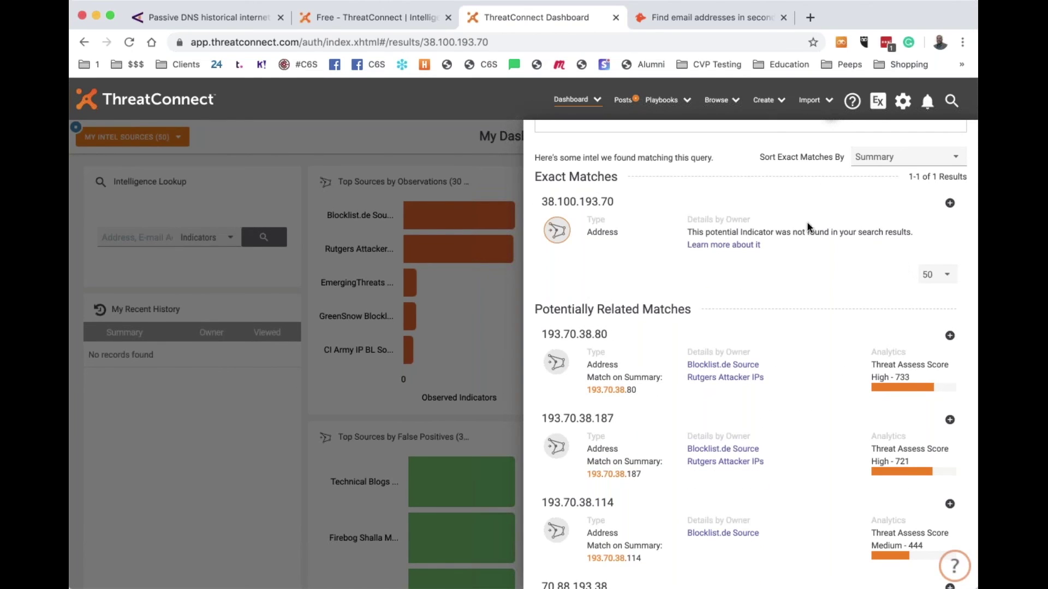
pyautogui.click(615, 18)
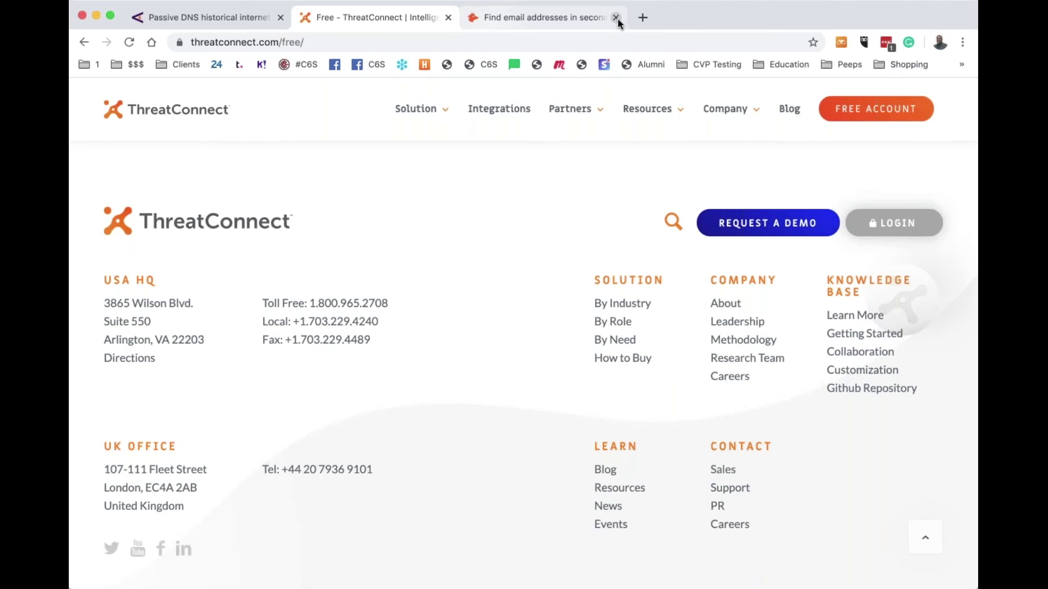
# Dismiss the 'Add Hunter to your toolkit' popup on the Hunter tab, then close that tab
pyautogui.click(556, 22)
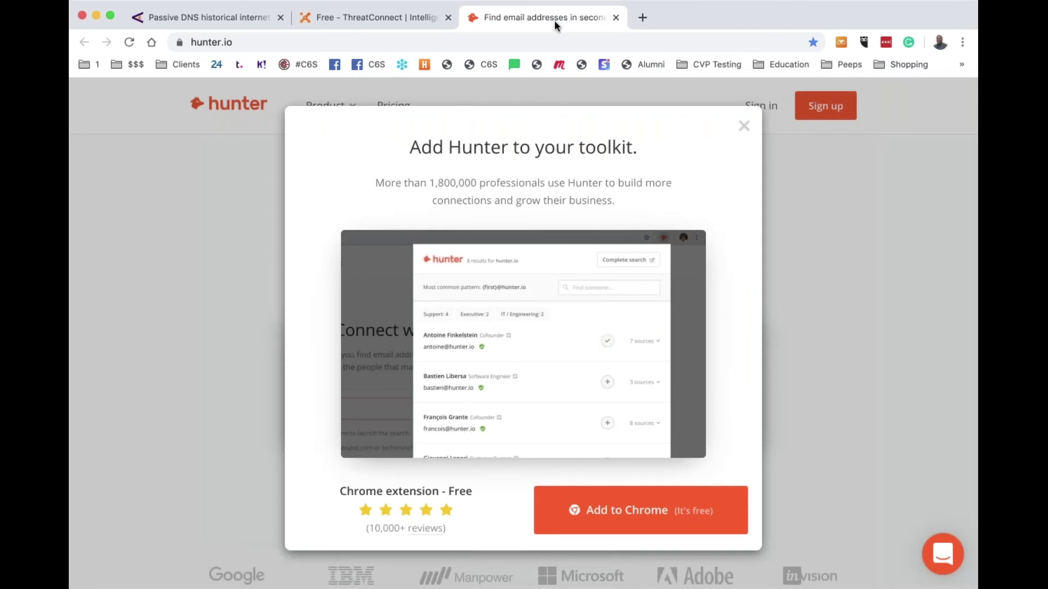
pyautogui.click(745, 127)
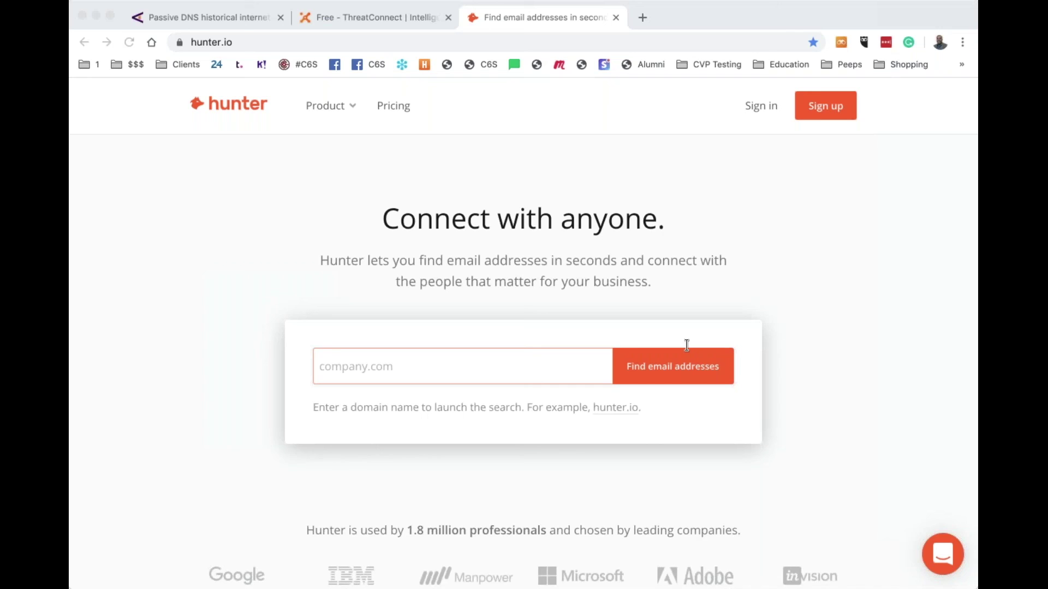
pyautogui.click(107, 206)
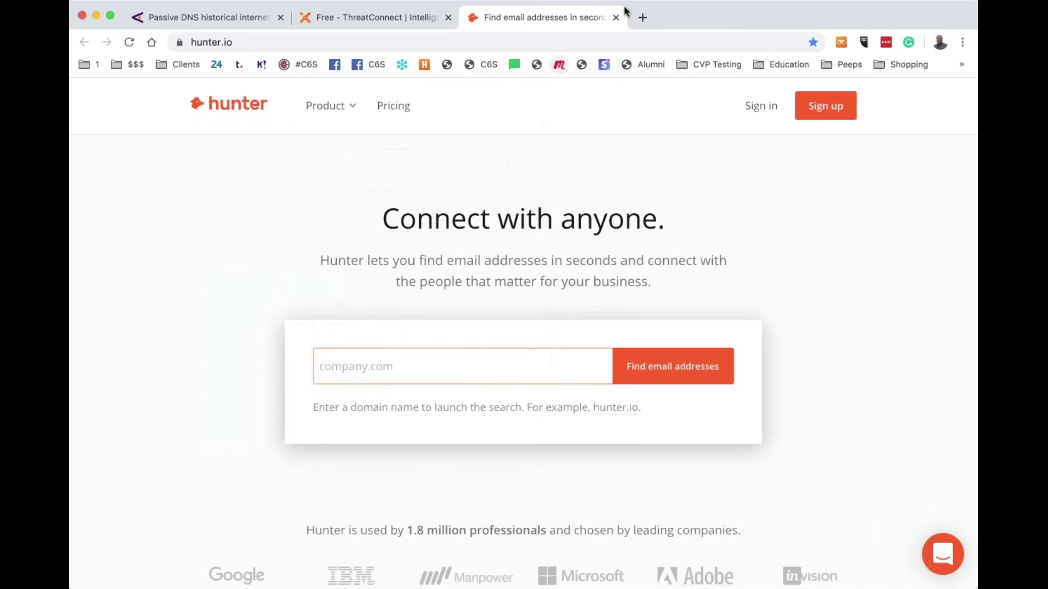
pyautogui.click(616, 17)
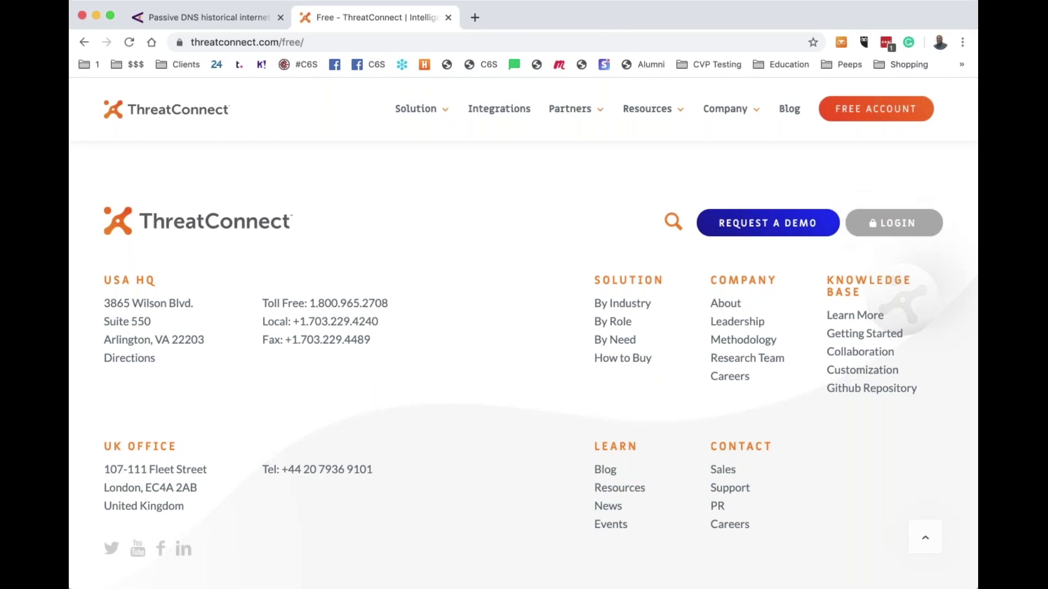
# Search the web for 'wireshark' and open the Wireshark · Go Deep home page at wireshark.org
pyautogui.click(545, 41)
pyautogui.write('wireshark')
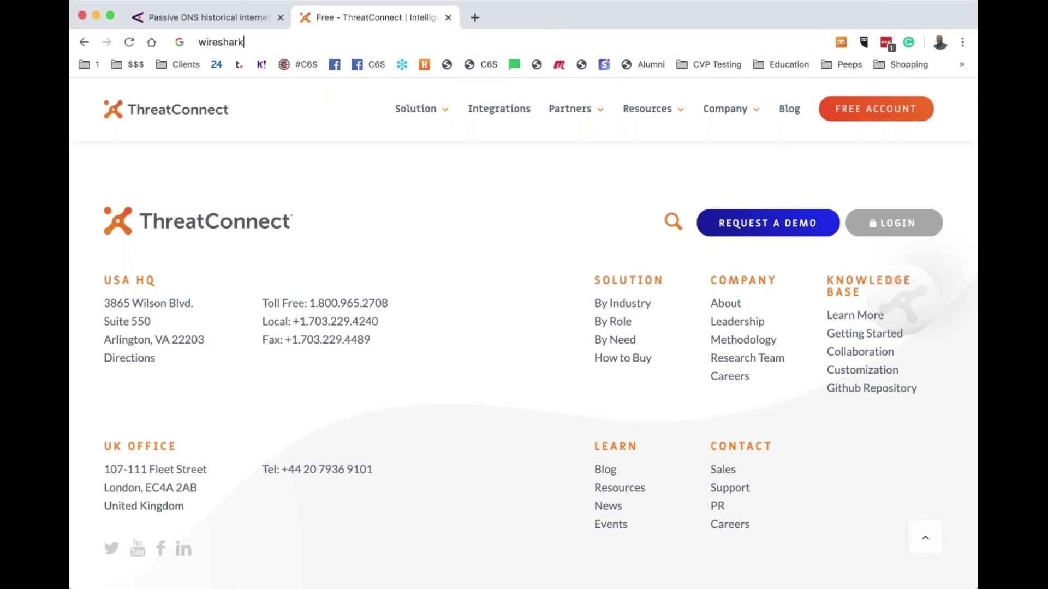
pyautogui.press('Return')
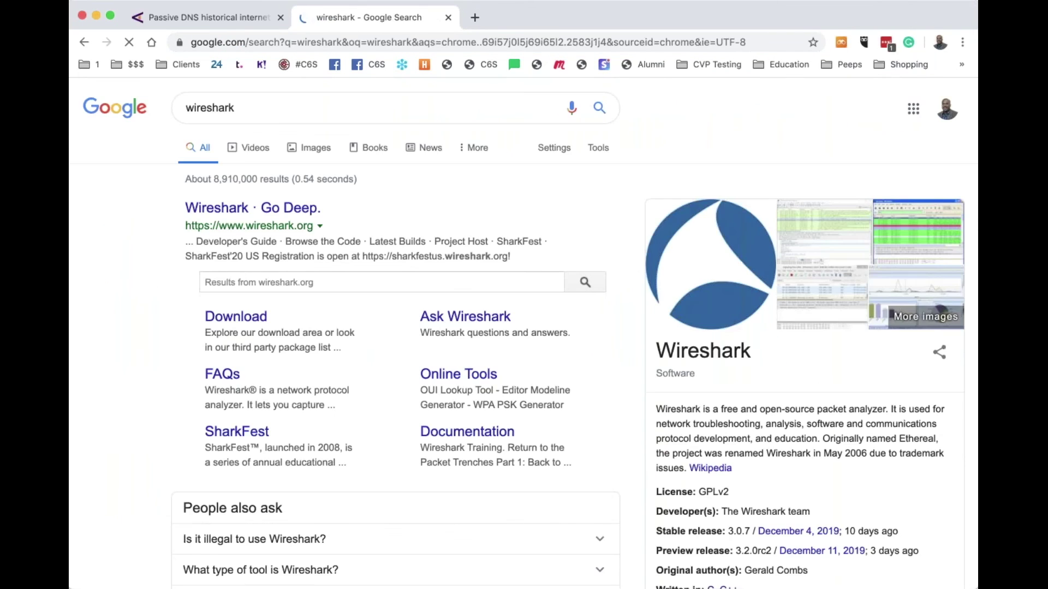
pyautogui.click(246, 212)
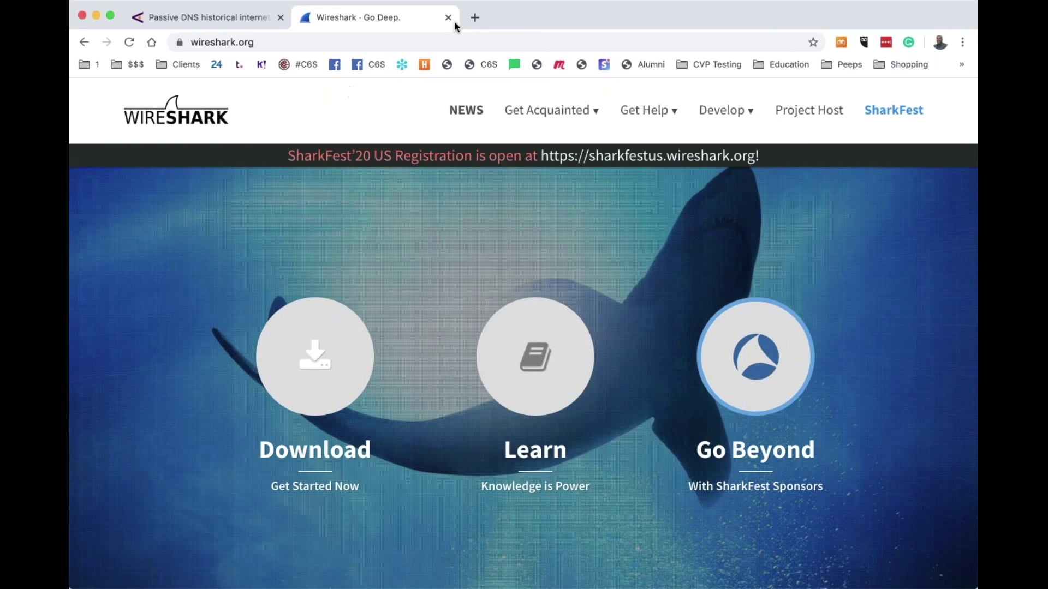
pyautogui.click(475, 18)
# In the new tab, search for 'malware traffic analysis'
pyautogui.write('malw')
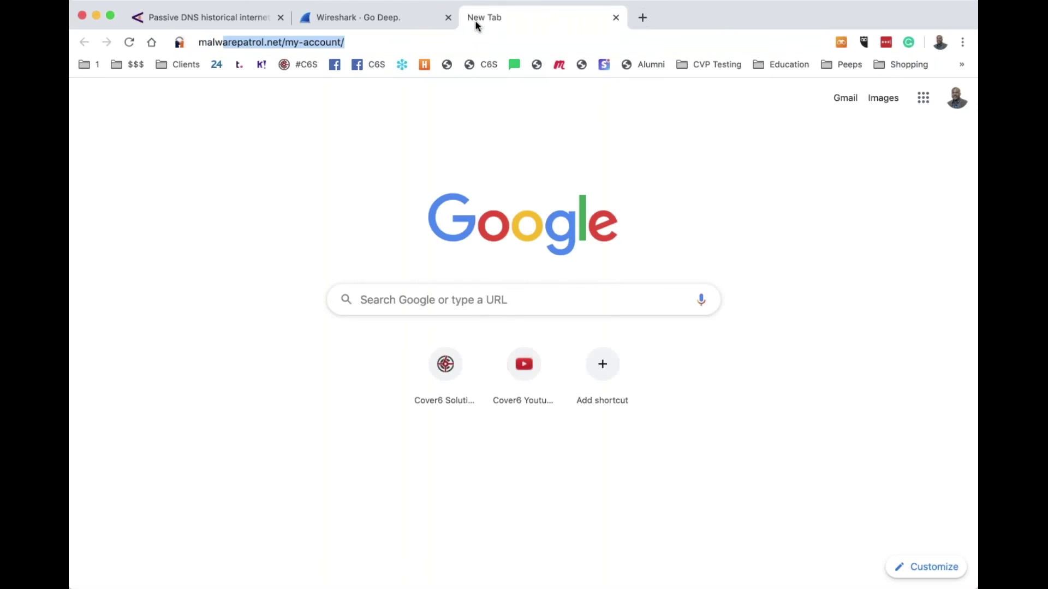
pyautogui.write('ae')
pyautogui.press('BackSpace')
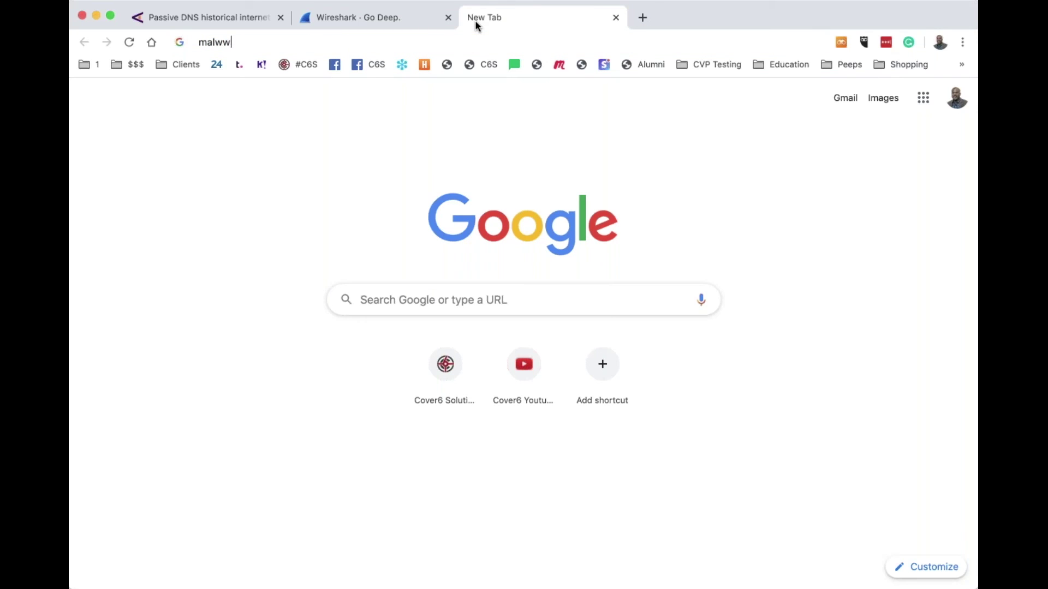
pyautogui.press('BackSpace')
pyautogui.press('BackSpace')
pyautogui.write('a')
pyautogui.press('BackSpace')
pyautogui.write('ware ta')
pyautogui.press('BackSpace')
pyautogui.write('raff')
pyautogui.press('Return')
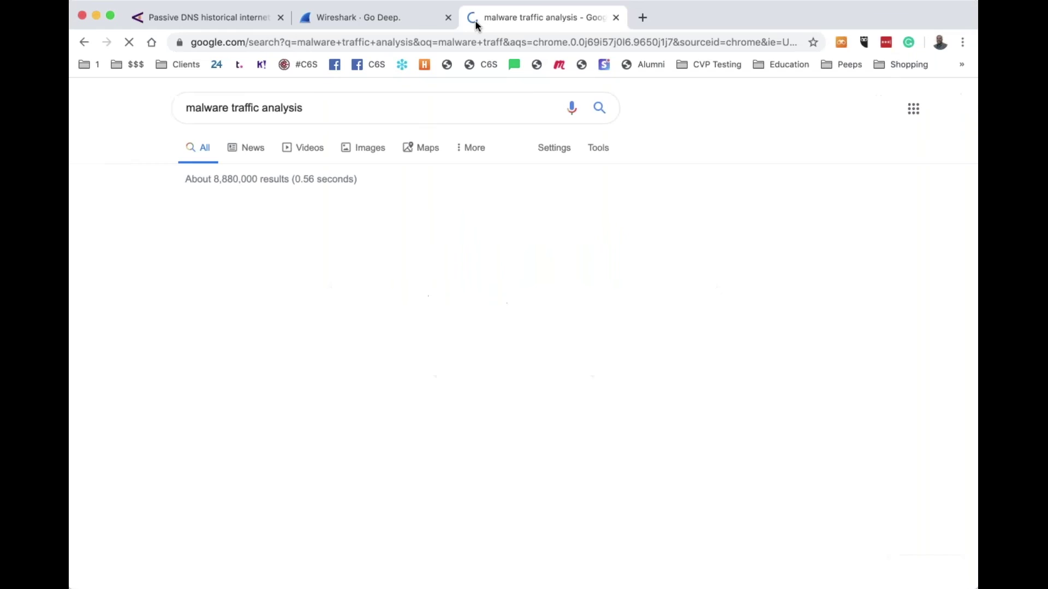
# Open the Malware-Traffic-Analysis.net homepage from the results and scroll through it
pyautogui.scroll(-1, 295, 289)
pyautogui.scroll(-3, 322, 278)
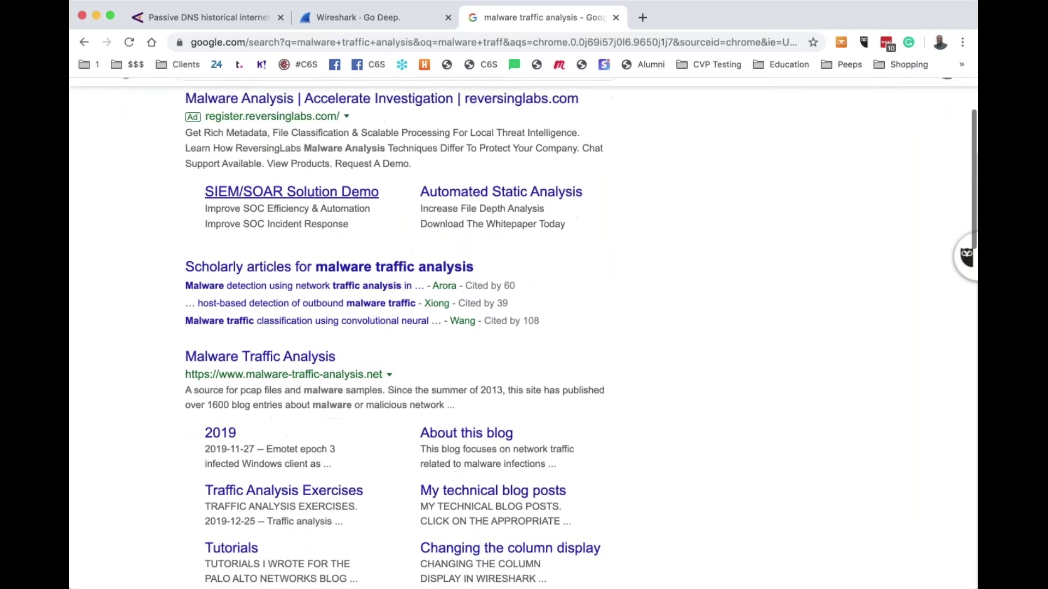
pyautogui.click(323, 349)
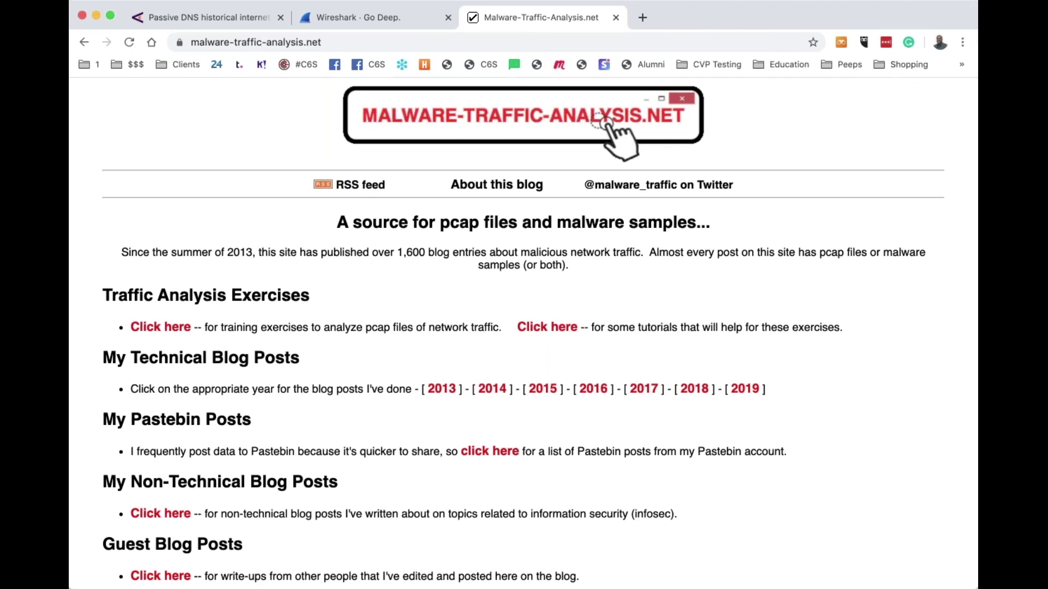
pyautogui.scroll(-2, 523, 331)
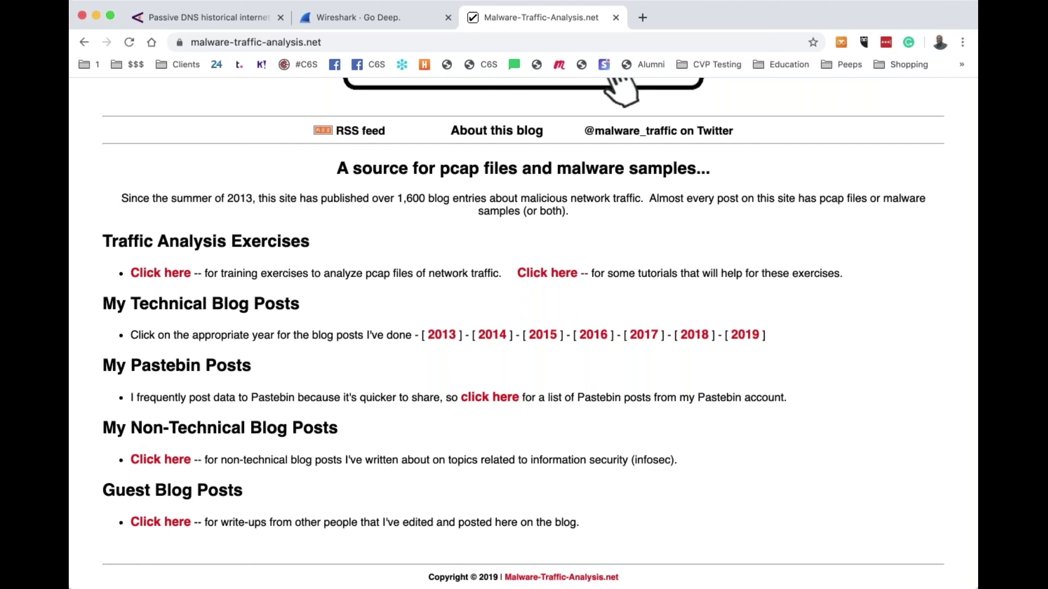
pyautogui.click(467, 39)
# Search 'windows active dir' and open Microsoft Docs' Active Directory Domain Services Overview
pyautogui.write('windows')
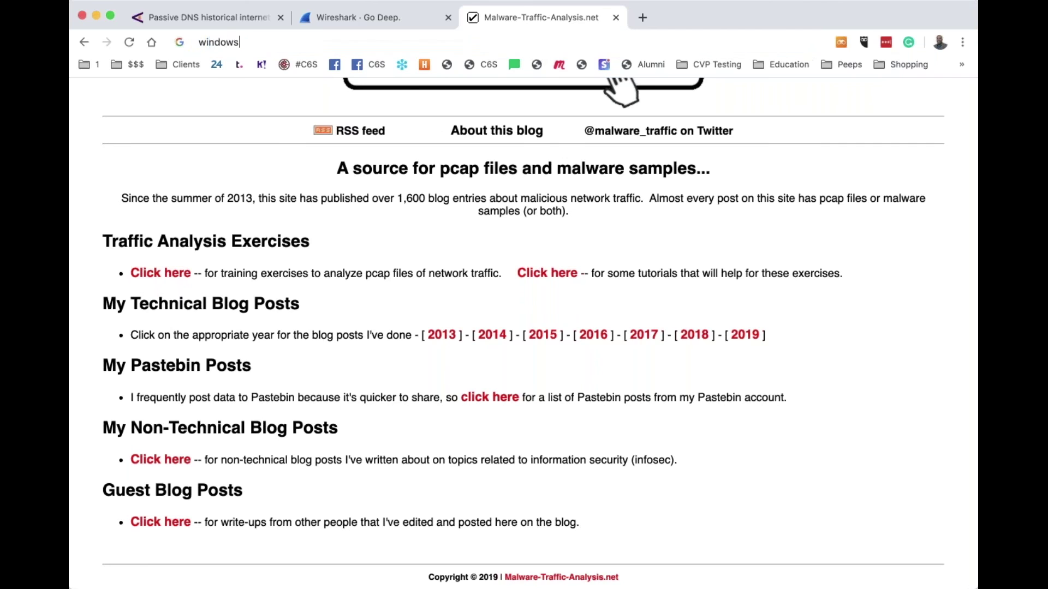
pyautogui.write(' active dir')
pyautogui.press('Return')
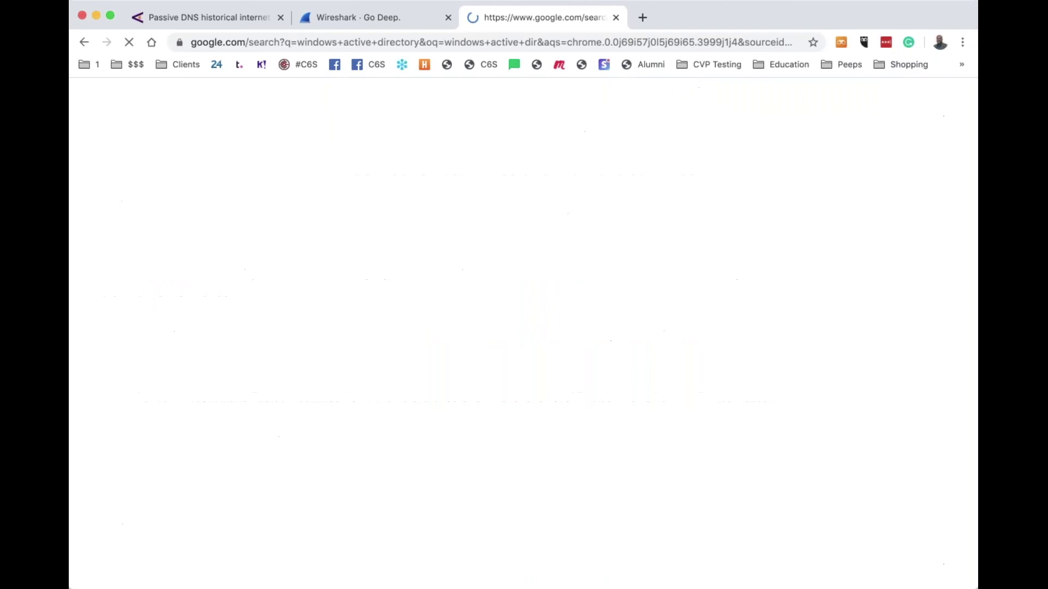
pyautogui.click(396, 208)
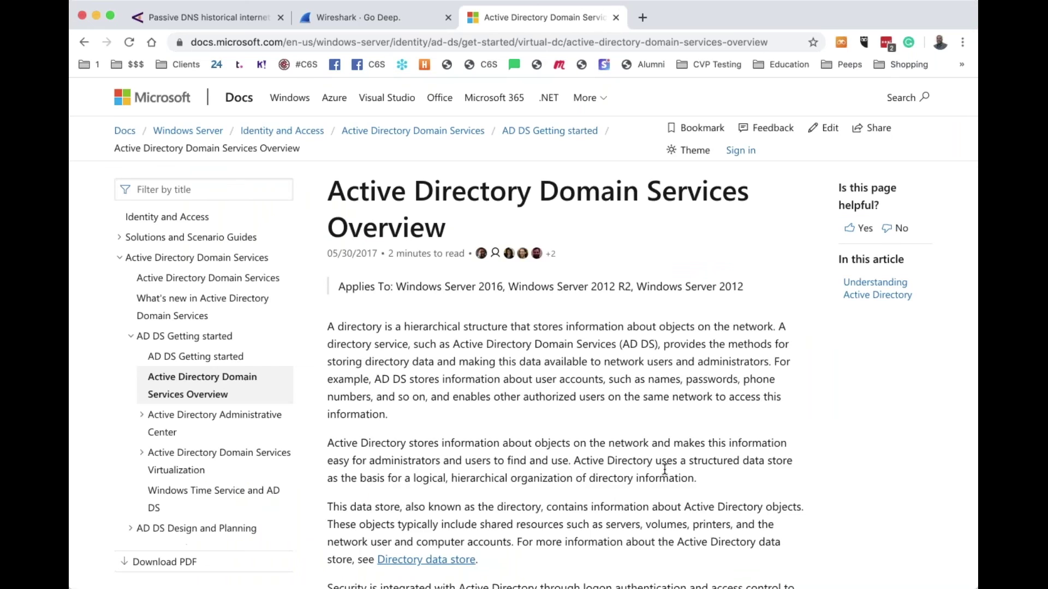
pyautogui.scroll(-10, 665, 469)
pyautogui.scroll(-3, 699, 231)
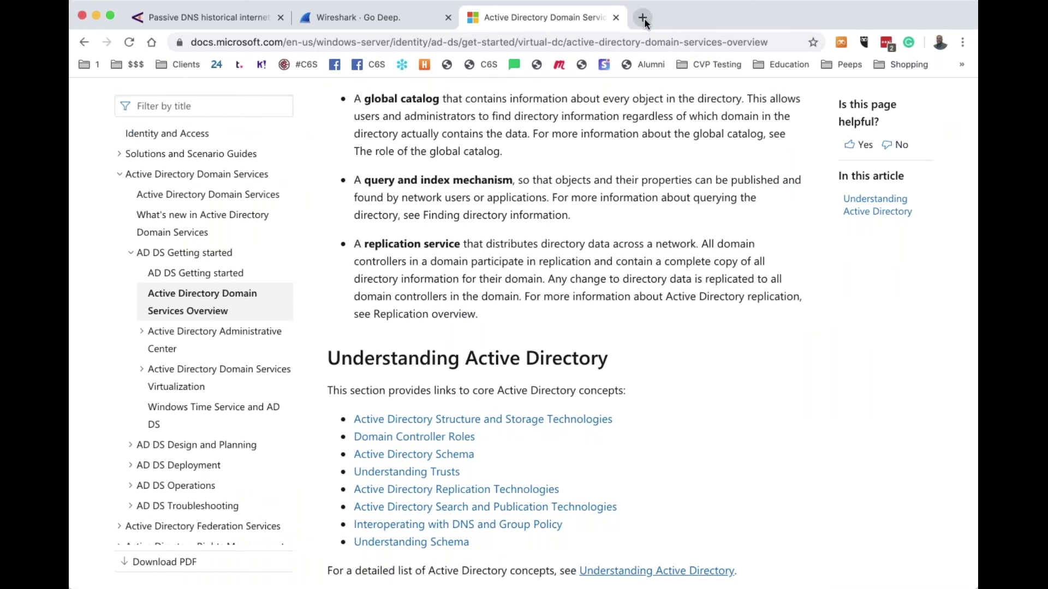
# In a new tab, search 'nessus down' and open Tenable's Download Nessus page
pyautogui.click(644, 18)
pyautogui.write('vu')
pyautogui.press('BackSpace')
pyautogui.press('BackSpace')
pyautogui.write('nessus')
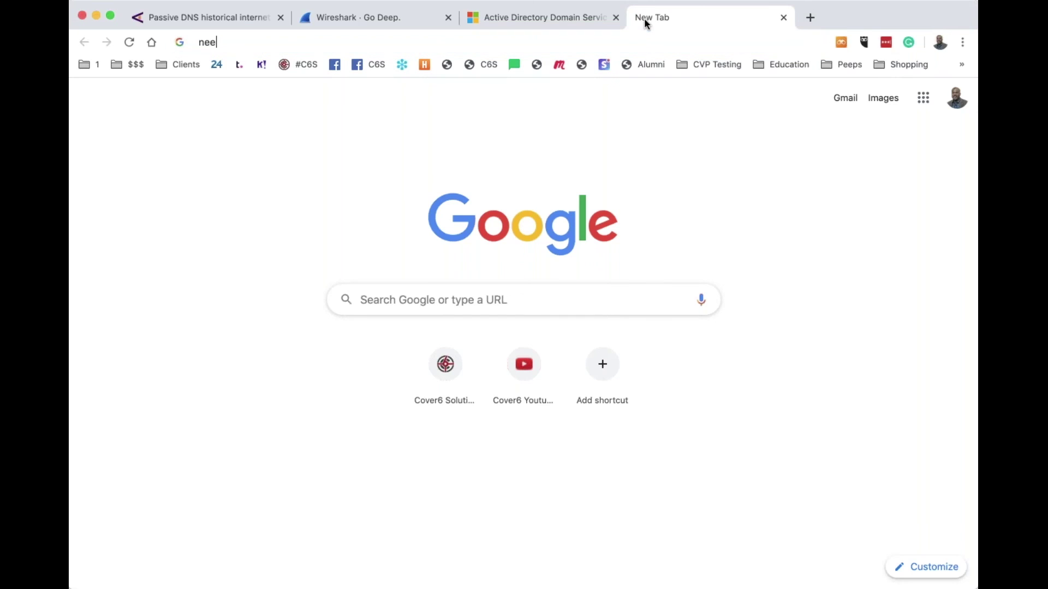
pyautogui.write(' downl')
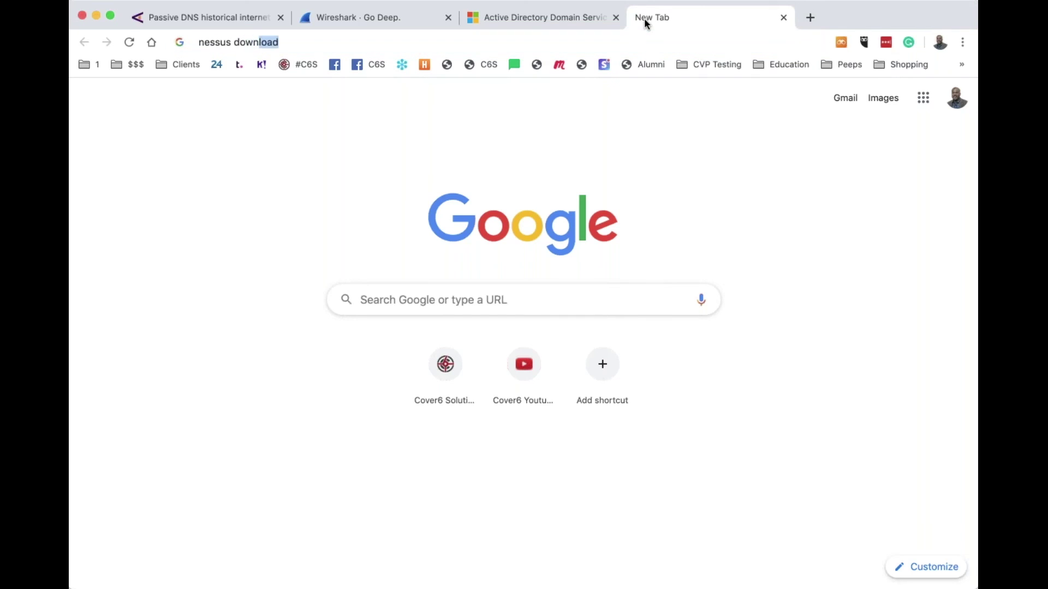
pyautogui.press('Return')
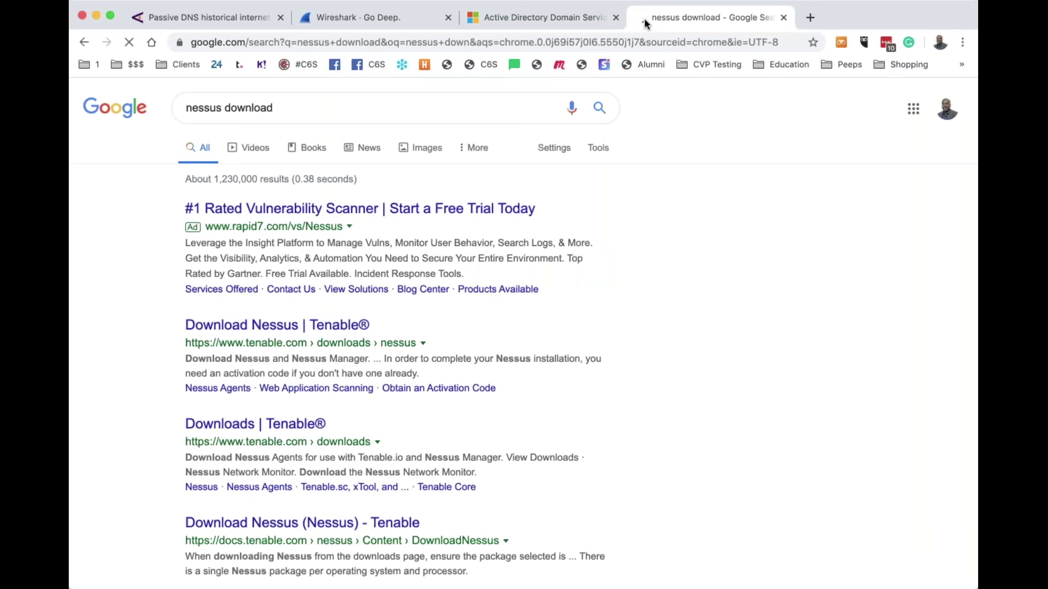
pyautogui.click(273, 327)
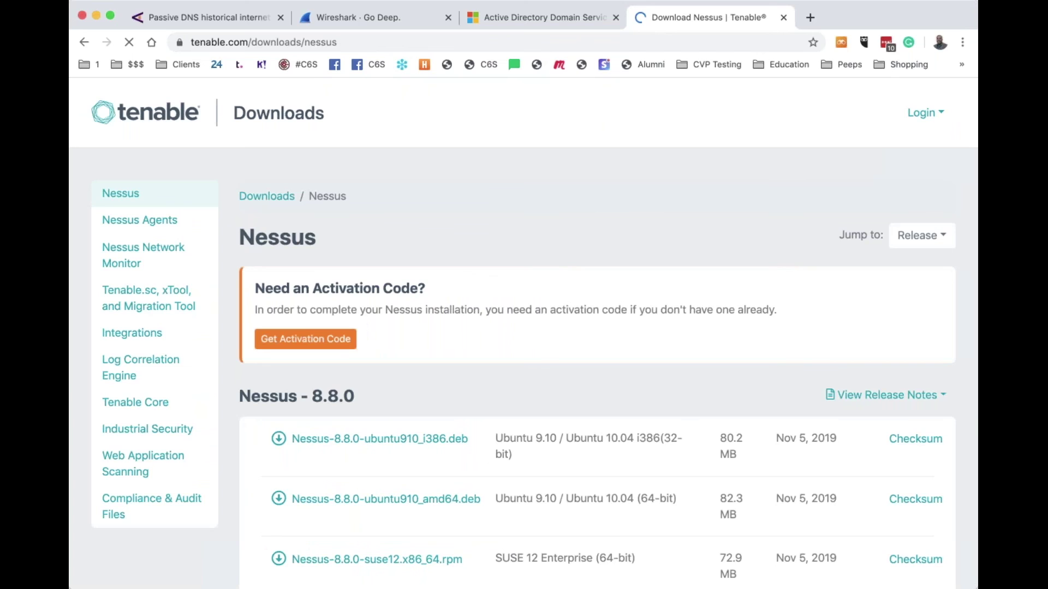
pyautogui.scroll(-4, 487, 244)
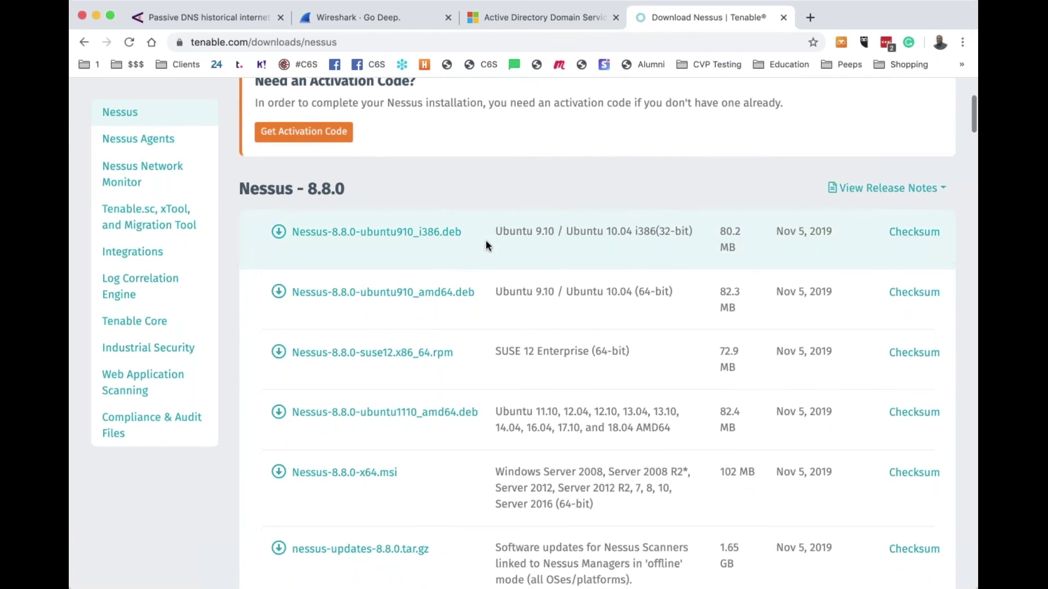
pyautogui.scroll(-10, 487, 245)
pyautogui.scroll(-6, 486, 244)
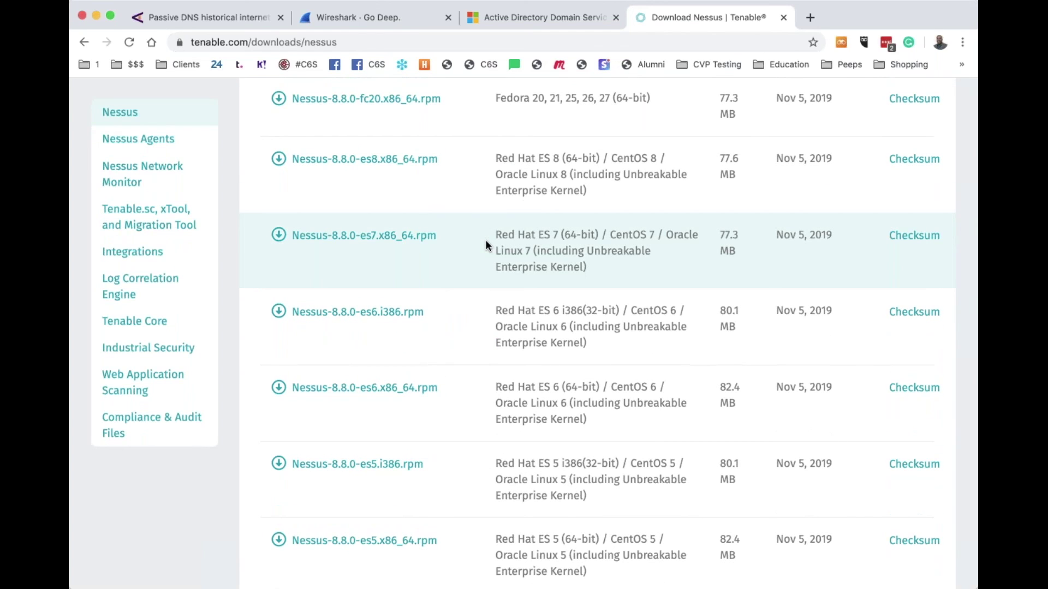
pyautogui.scroll(20, 485, 241)
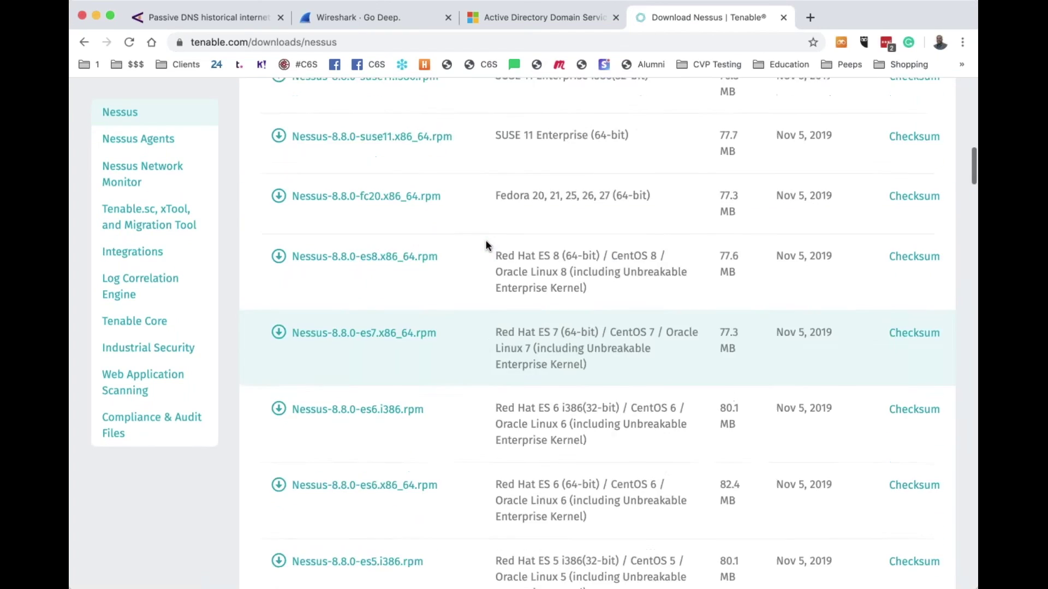
pyautogui.scroll(2, 485, 245)
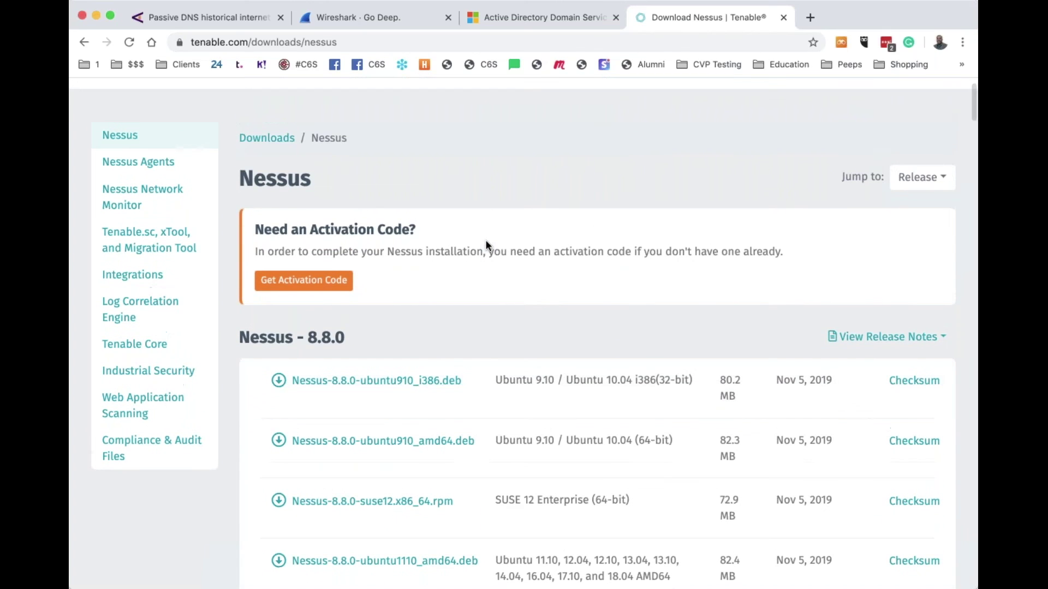
# Choose Get Activation Code, then Register Now under Nessus Essentials
pyautogui.click(321, 282)
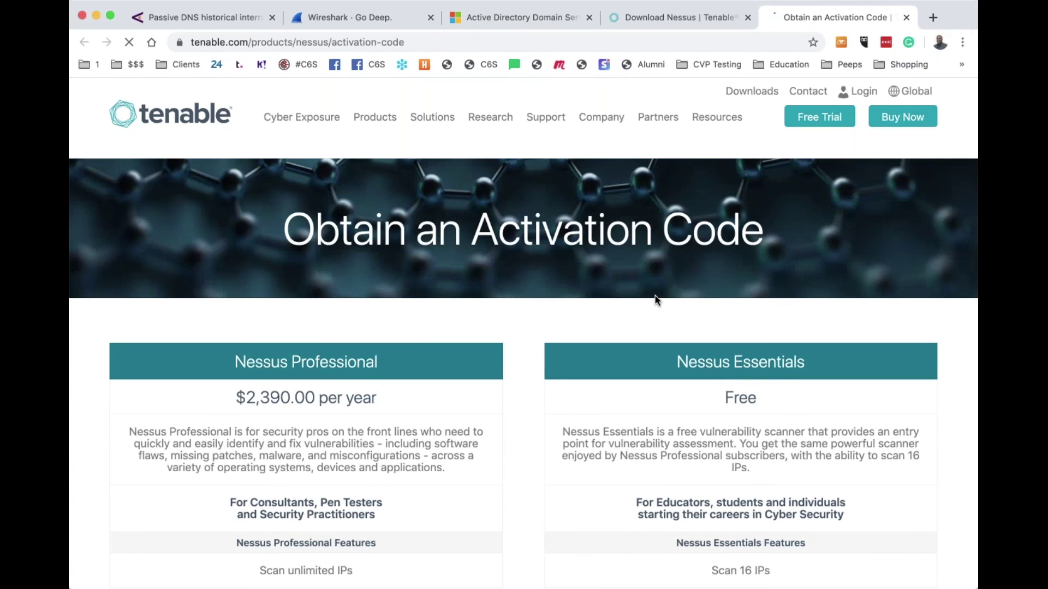
pyautogui.scroll(-6, 656, 299)
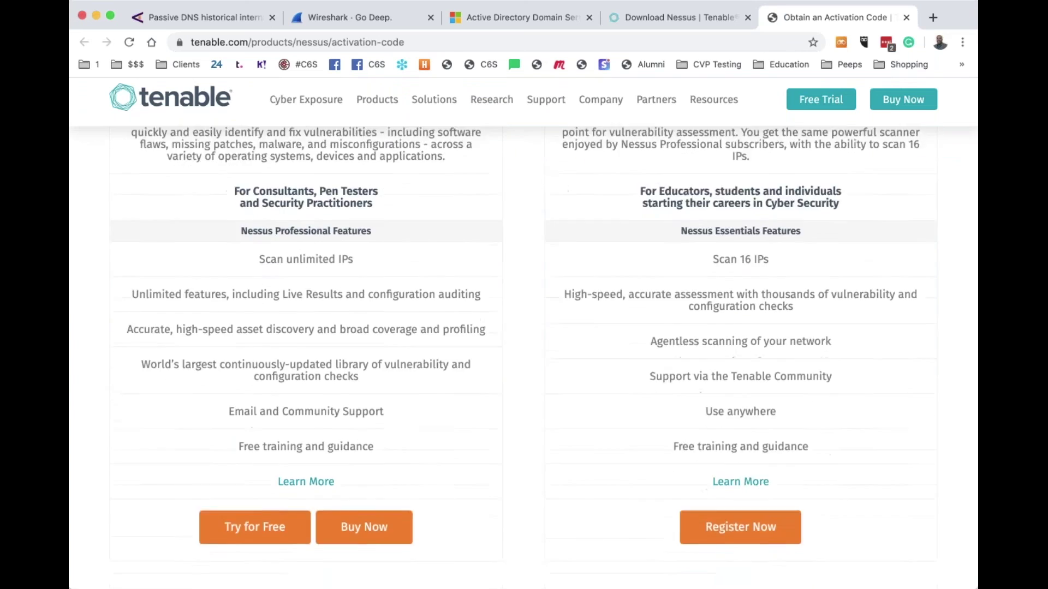
pyautogui.scroll(3, 309, 249)
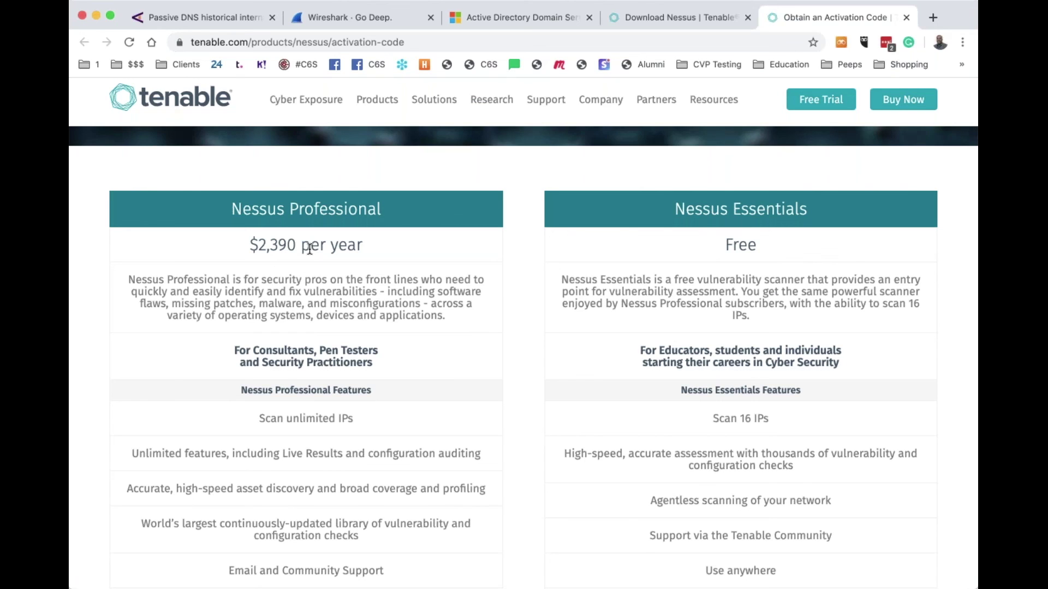
pyautogui.scroll(-3, 526, 324)
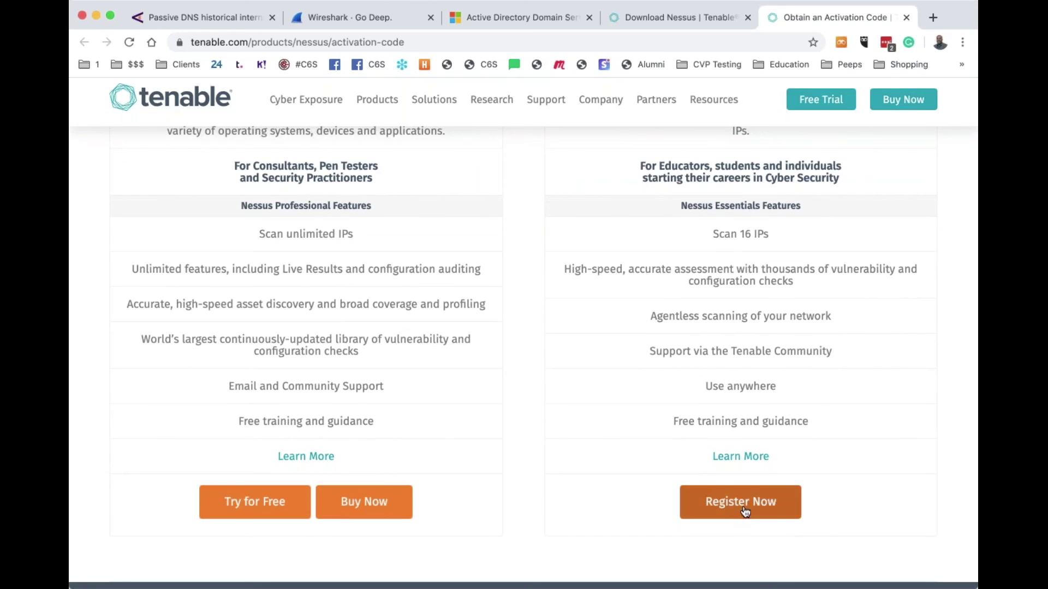
pyautogui.click(745, 511)
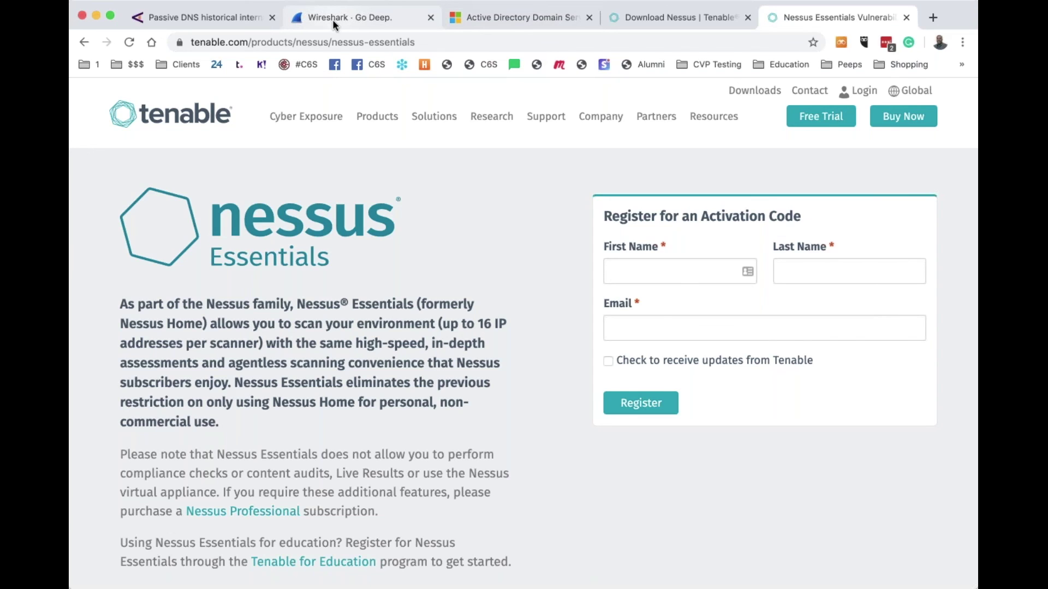
# Look over the Wireshark and Active Directory docs tabs, then return to Download Nessus | Tenable
pyautogui.click(333, 19)
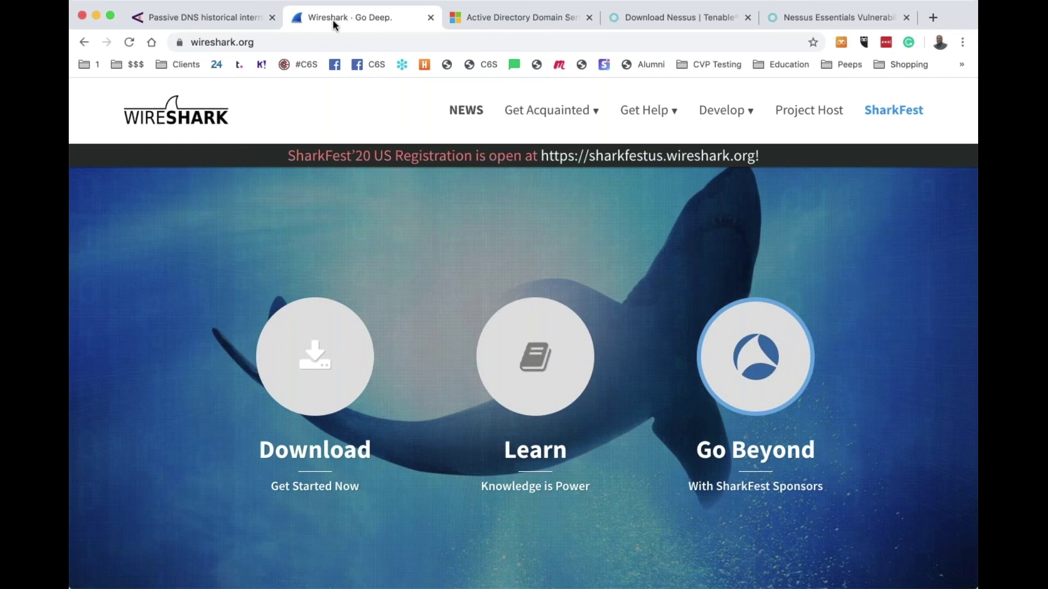
pyautogui.click(511, 18)
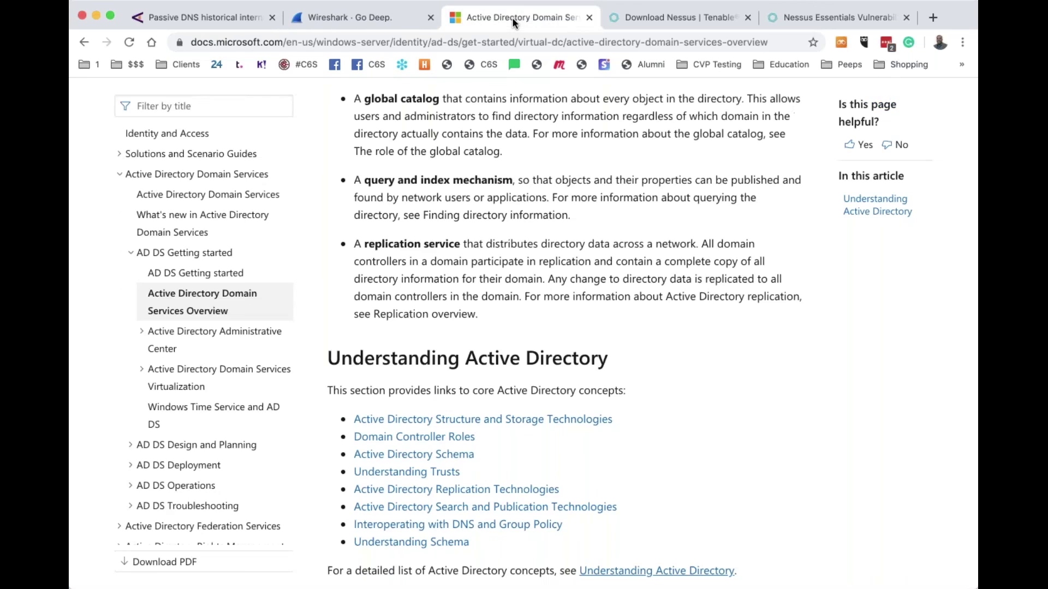
pyautogui.scroll(-4, 652, 330)
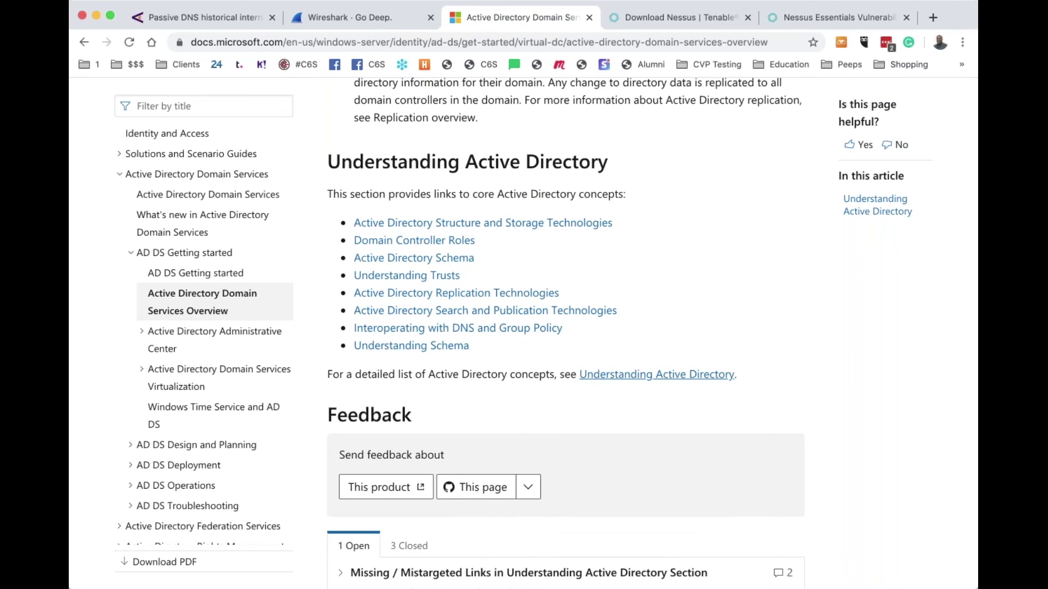
pyautogui.scroll(8, 521, 332)
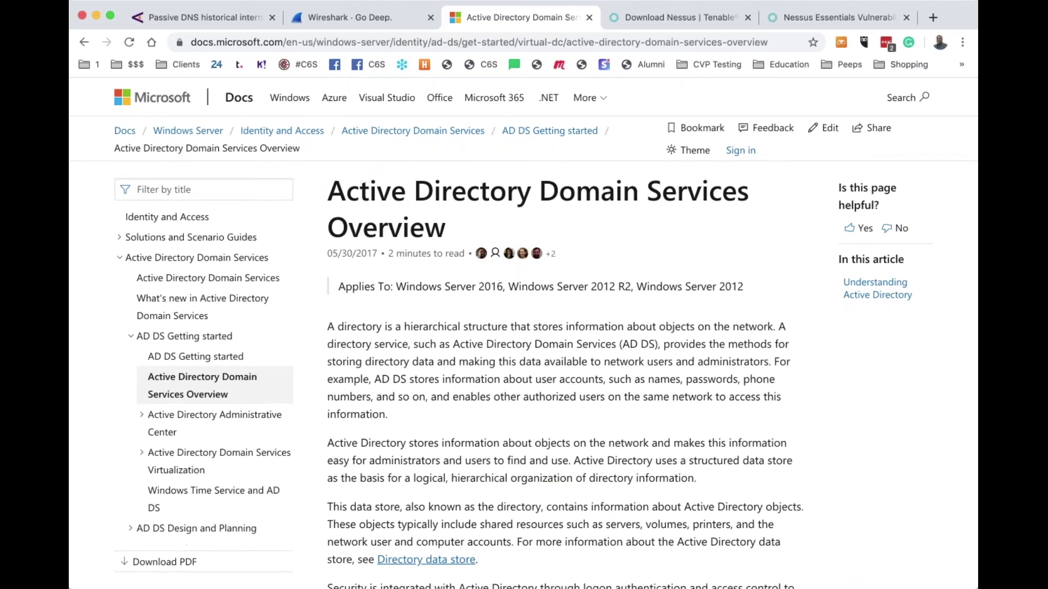
pyautogui.click(674, 22)
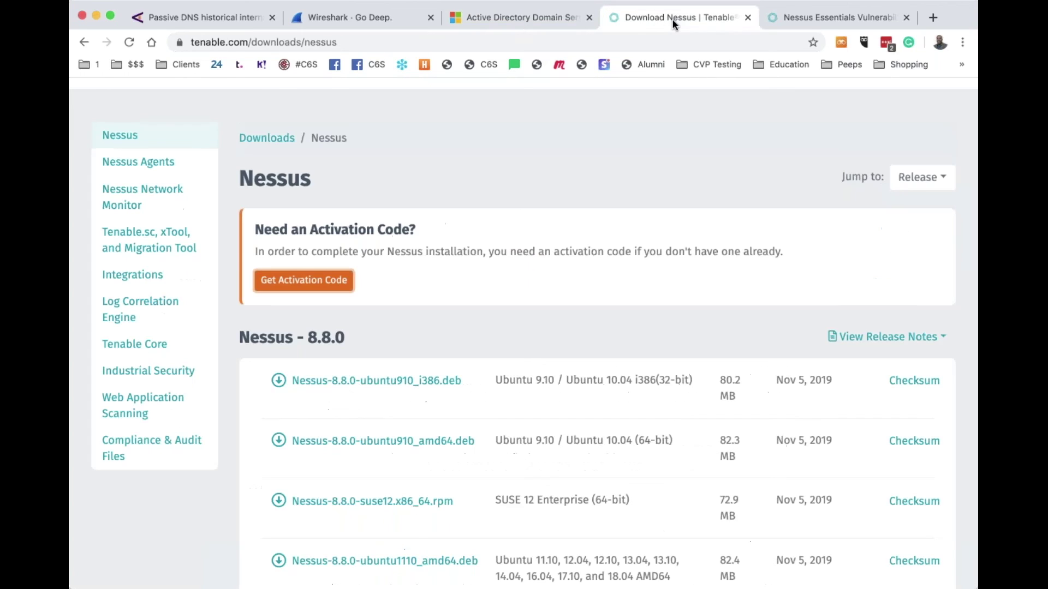